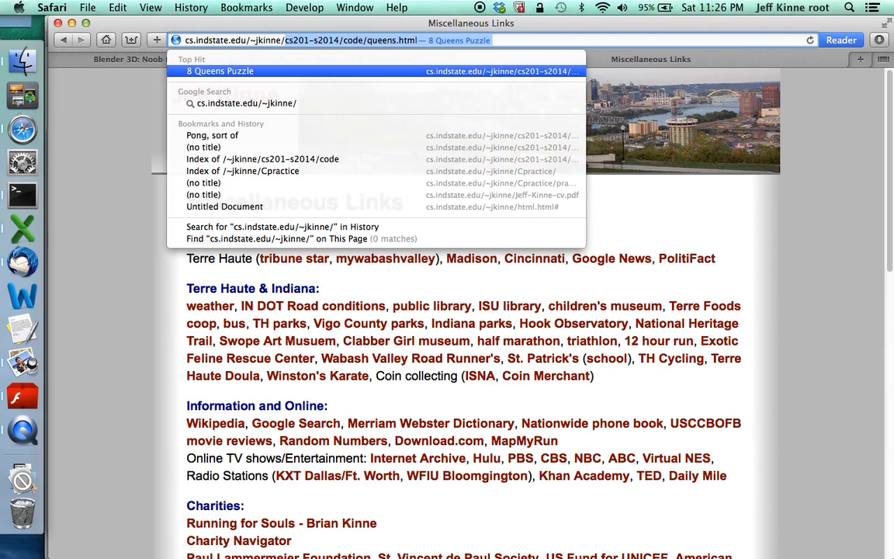
# Step: Go to the instructor's cs459-s2014 course directory on cs.indstate.edu and open its code folder
pyautogui.write('459')
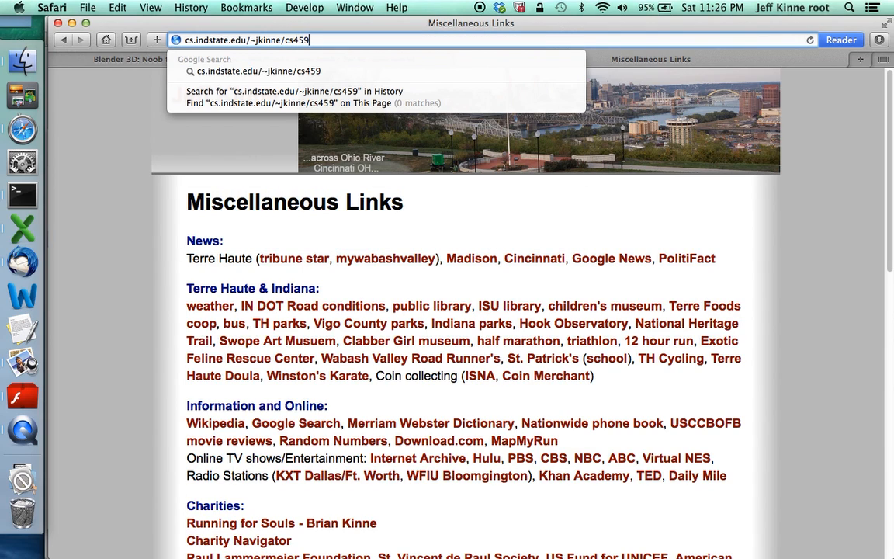
pyautogui.write('-s2014')
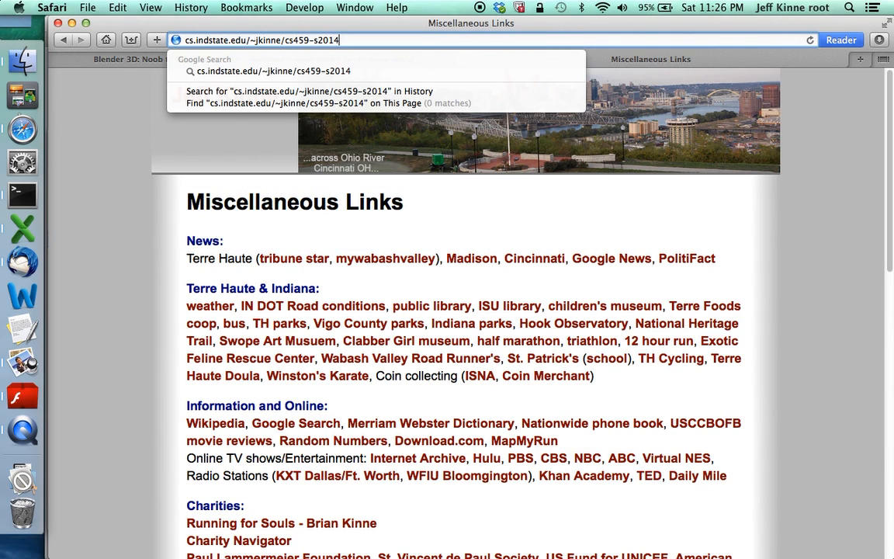
pyautogui.press('Return')
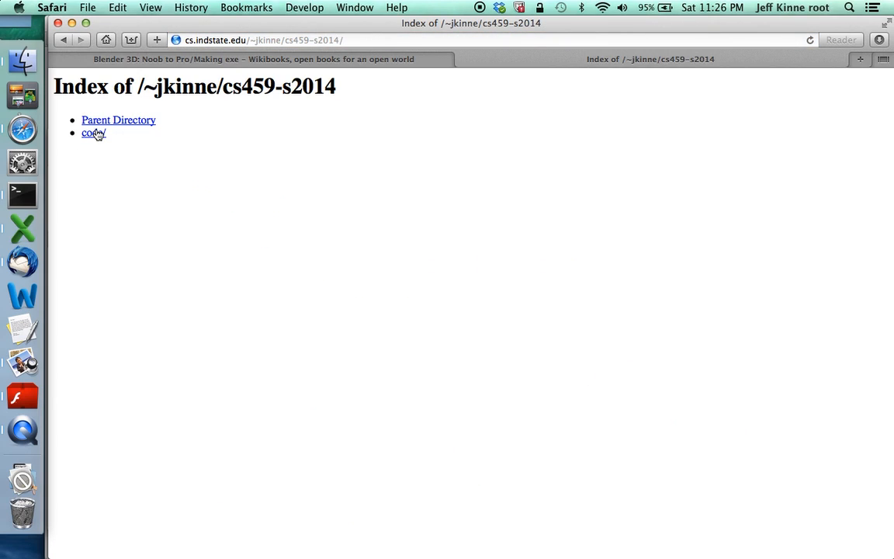
pyautogui.click(94, 133)
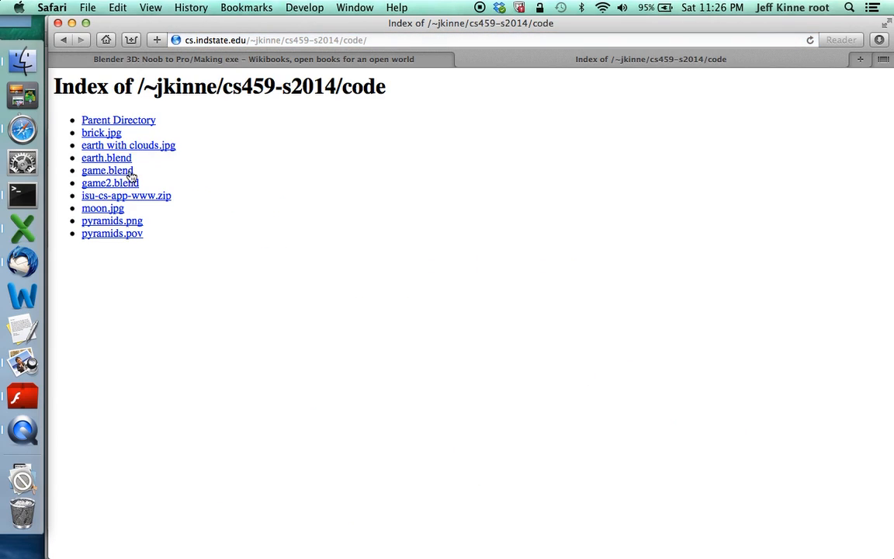
# Step: Download the linked game.blend file, keeping its file name
pyautogui.click(123, 176)
pyautogui.rightClick(124, 175)
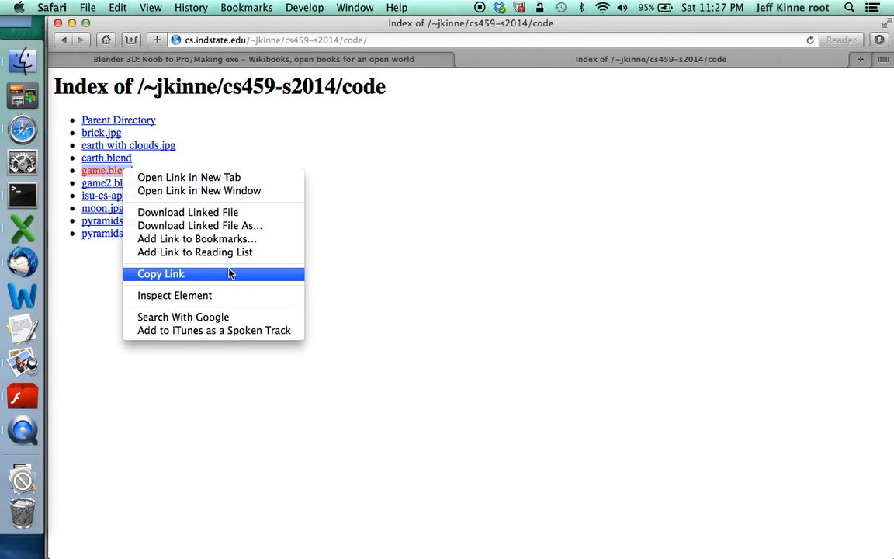
pyautogui.click(233, 225)
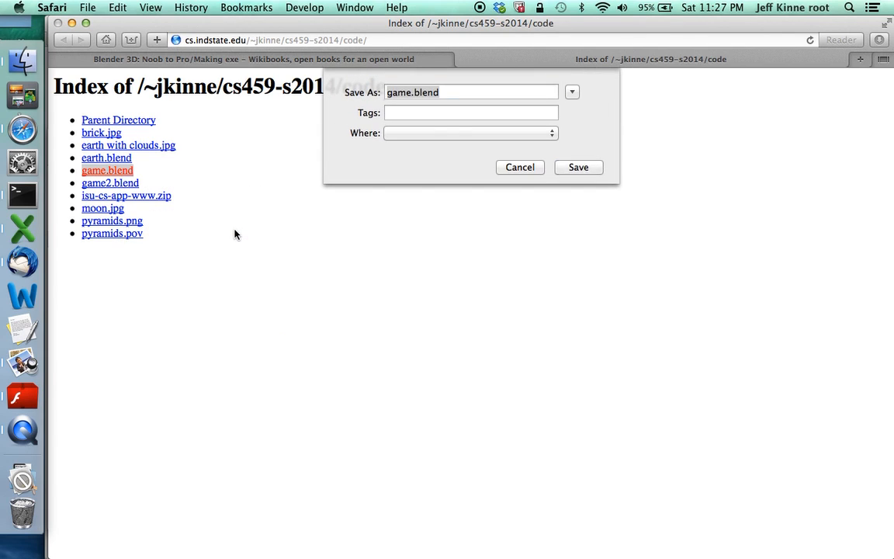
pyautogui.click(574, 168)
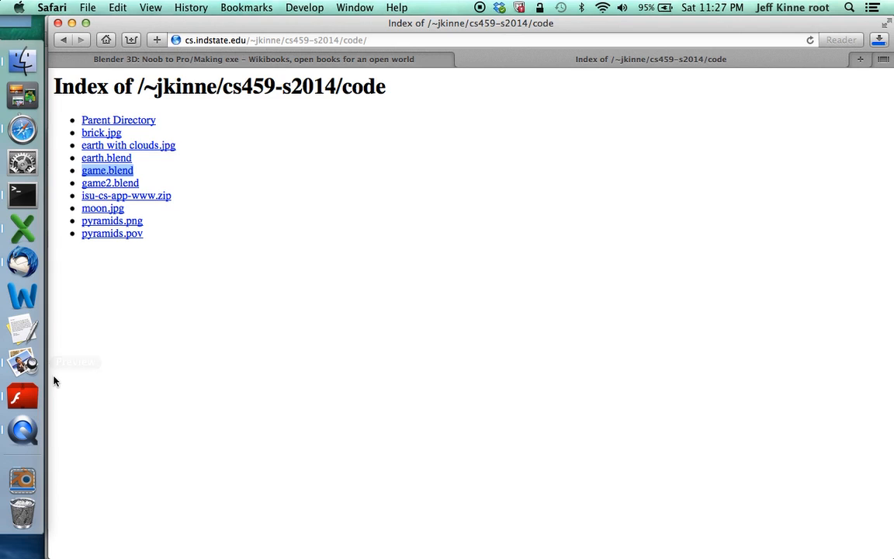
# Step: Launch Blender from the Blender folder in Finder's Applications and dismiss the splash screen
pyautogui.click(20, 62)
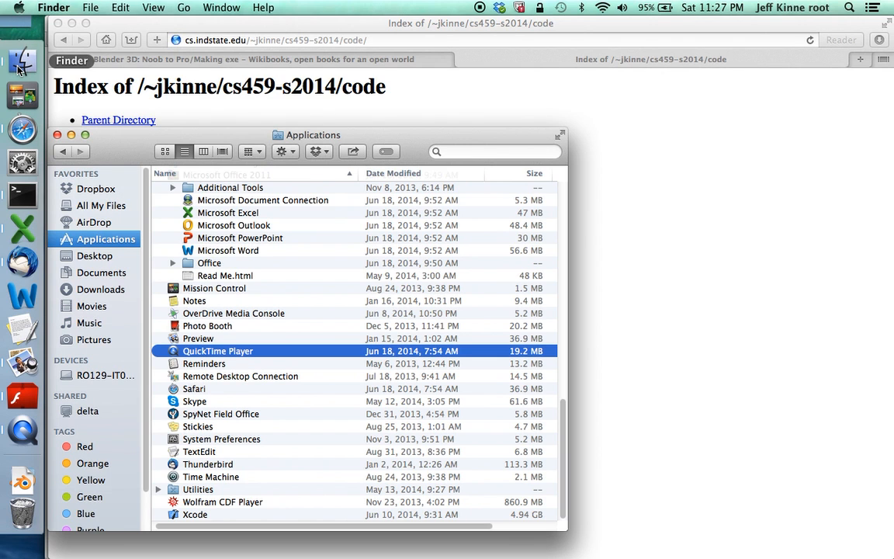
pyautogui.scroll(10, 242, 286)
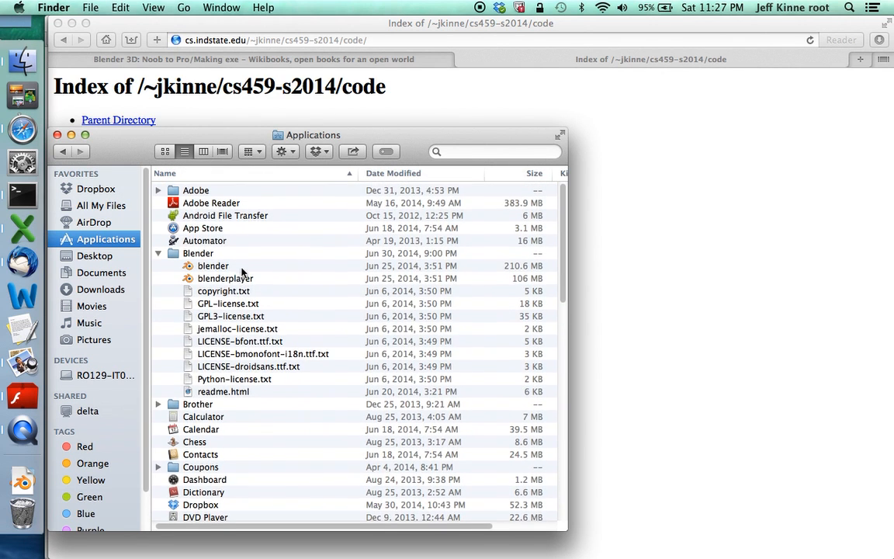
pyautogui.click(227, 267)
pyautogui.doubleClick(227, 267)
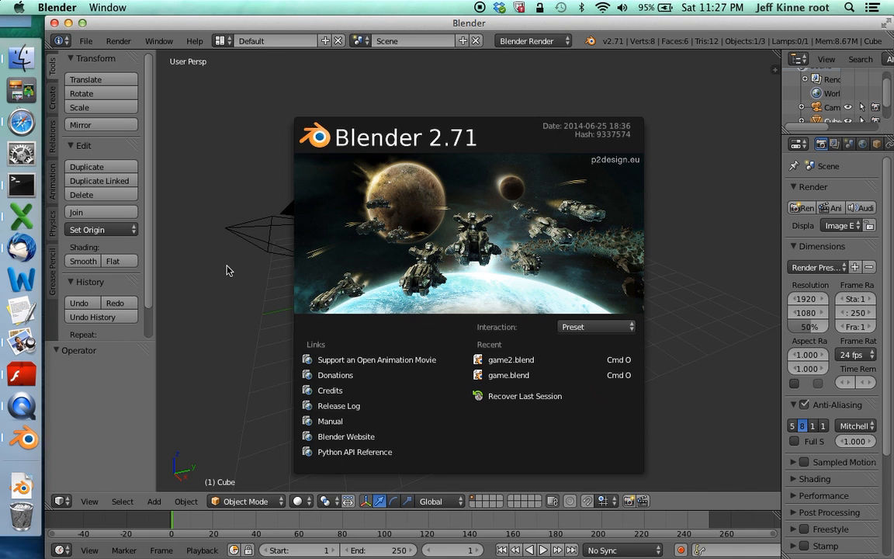
pyautogui.click(466, 271)
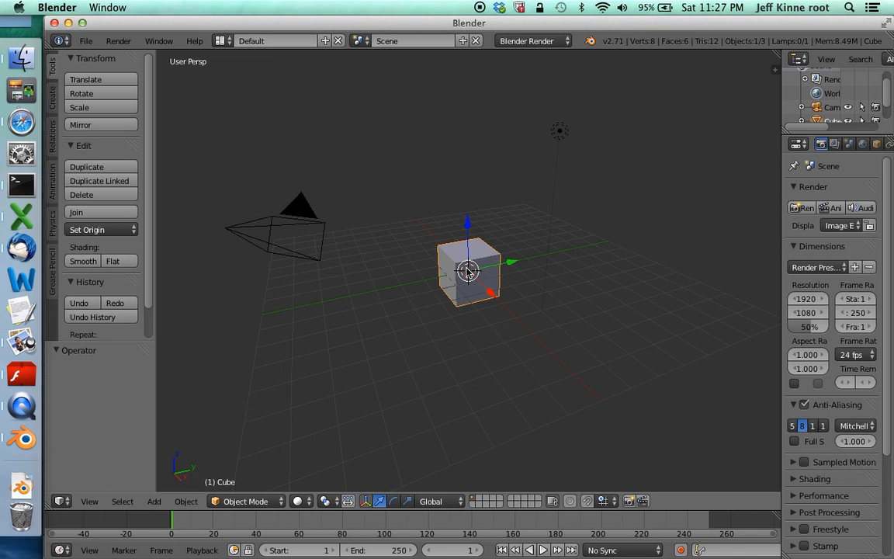
# Step: Open game.blend from the Downloads folder
pyautogui.hotkey('ctrl', 'o')
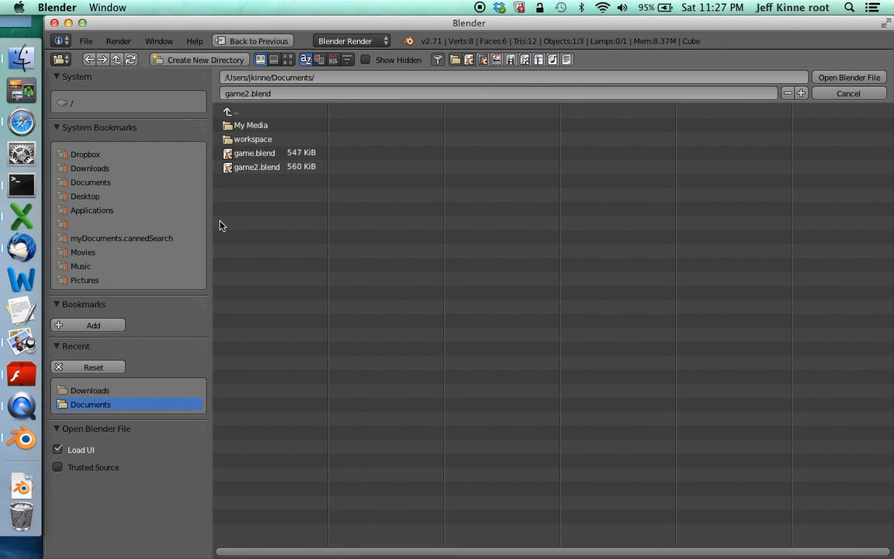
pyautogui.click(105, 169)
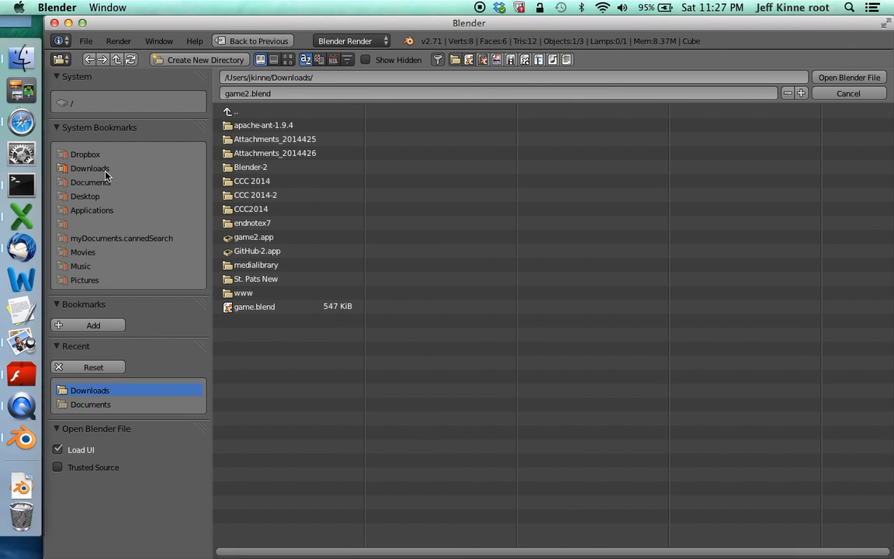
pyautogui.doubleClick(264, 307)
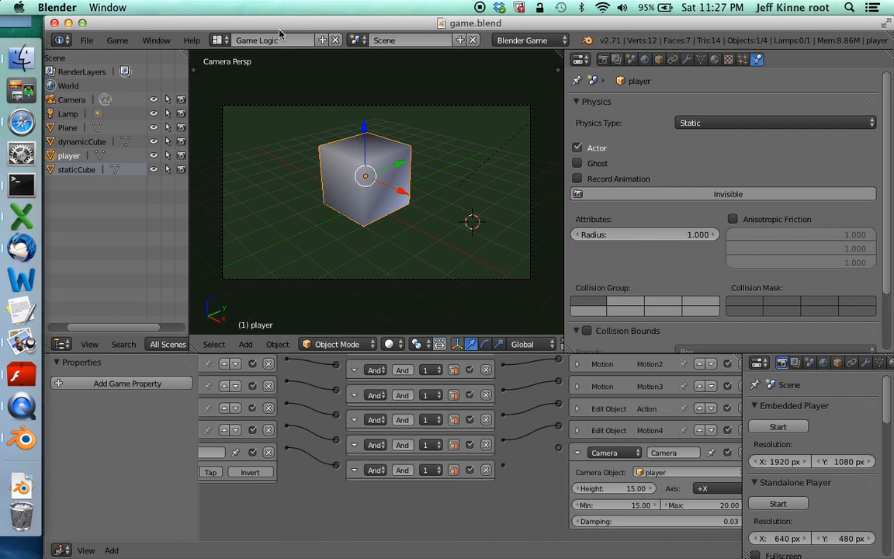
# Step: Choose the Game Logic screen layout and the Blender Game engine
pyautogui.click(238, 42)
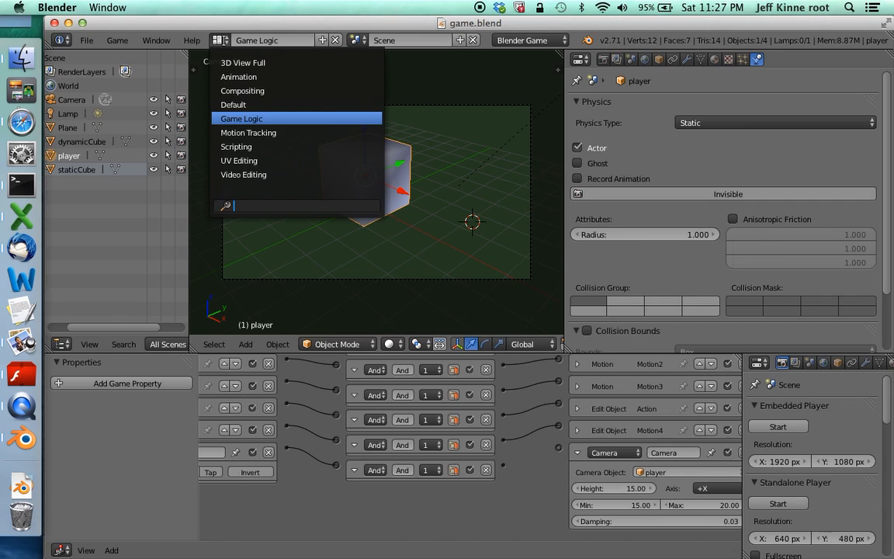
pyautogui.click(262, 119)
pyautogui.click(527, 40)
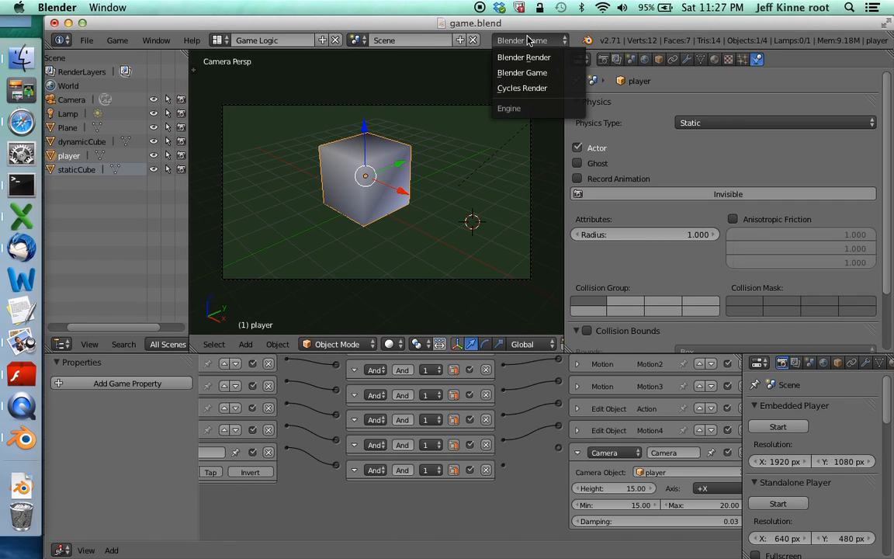
pyautogui.click(545, 74)
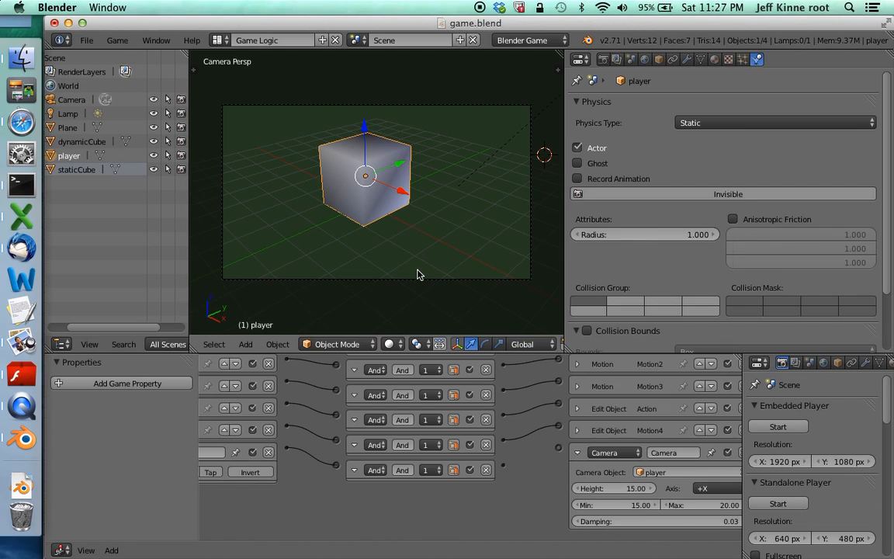
# Step: Start the game in the camera view and test moving the player cube back and forth across the green plane
pyautogui.press('p')
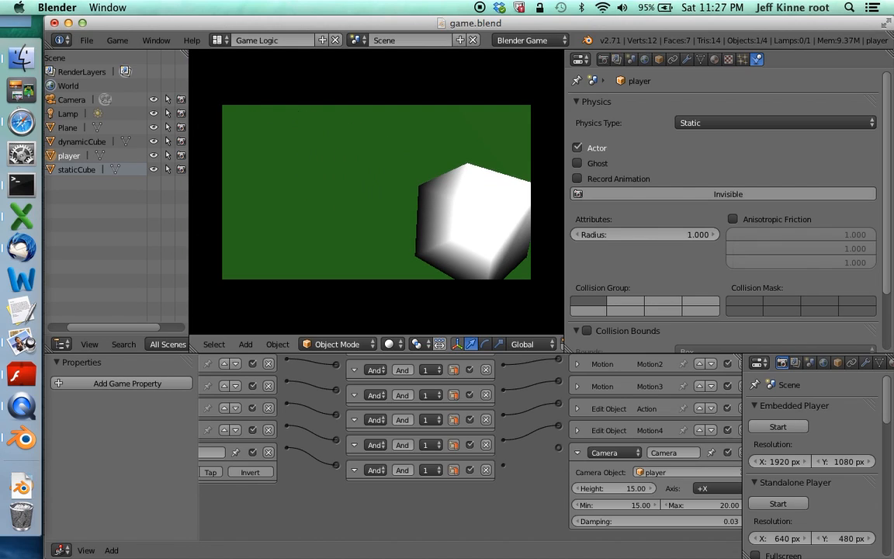
pyautogui.press('Left')
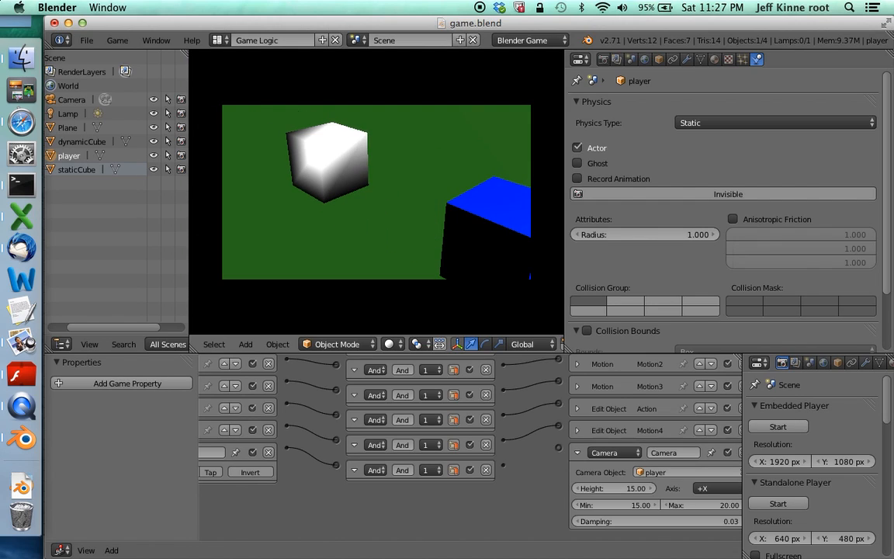
pyautogui.press('Right')
pyautogui.press('Left')
pyautogui.press('Right')
pyautogui.press('Left')
pyautogui.press('Right')
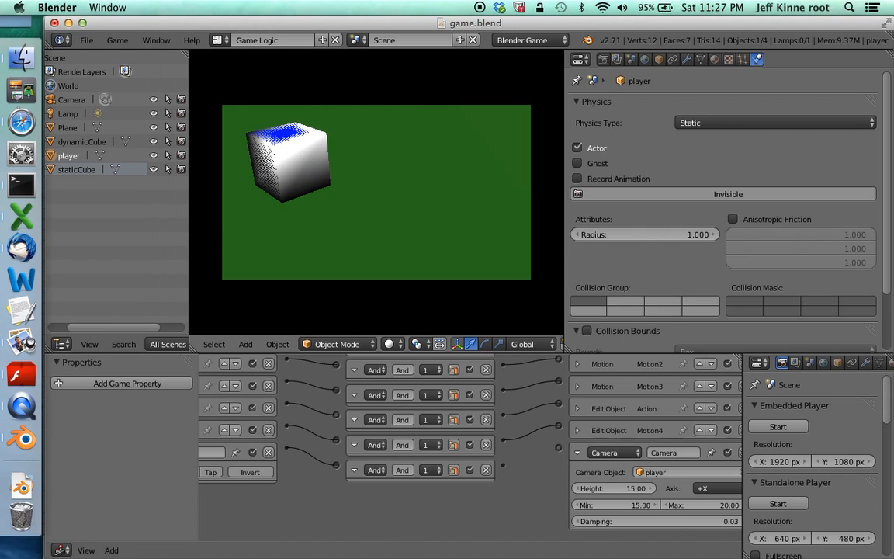
pyautogui.press('Left')
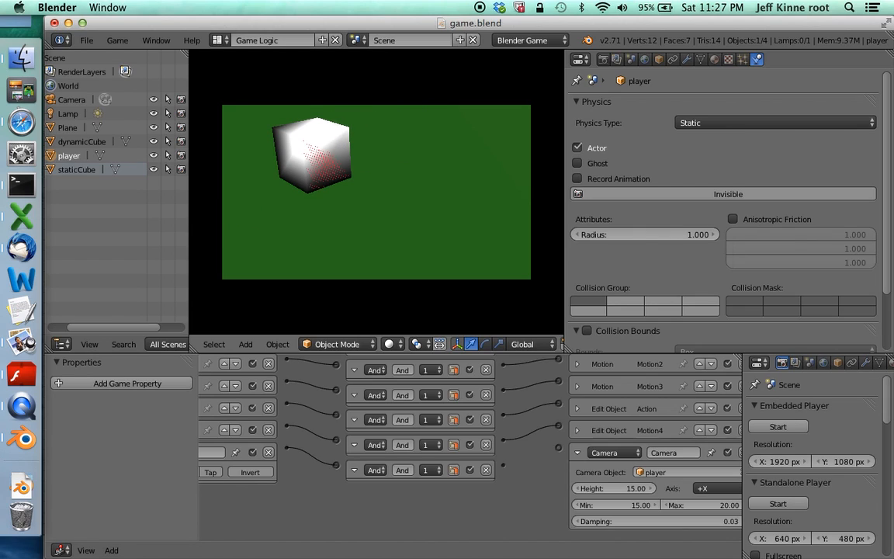
pyautogui.press('Right')
pyautogui.press('Left')
pyautogui.press('Left')
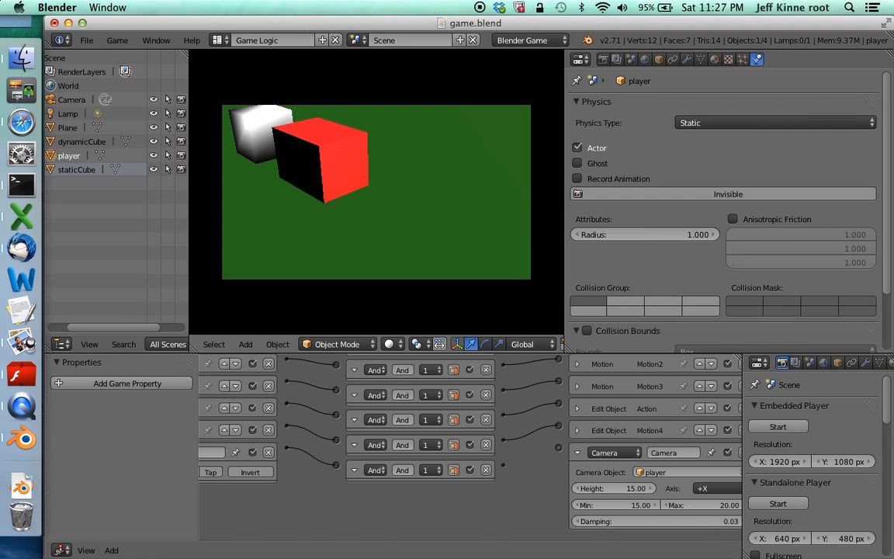
# Step: Test placing red cubes on the plane while moving the player cube around them, and end the game
pyautogui.press('space')
pyautogui.press('Right')
pyautogui.press('space')
pyautogui.press('Right')
pyautogui.press('space')
pyautogui.press('Left')
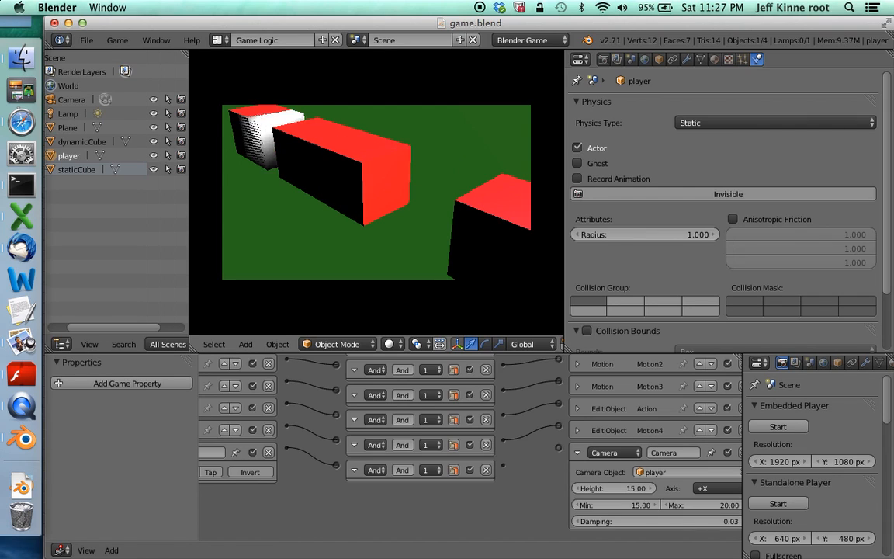
pyautogui.press('space')
pyautogui.press('Left')
pyautogui.press('space')
pyautogui.press('Right')
pyautogui.press('Right')
pyautogui.press('Right')
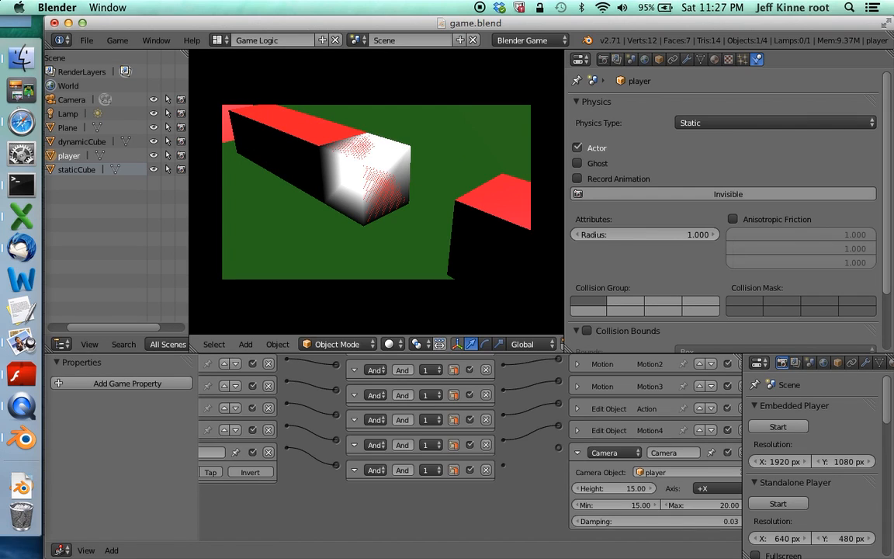
pyautogui.press('Right')
pyautogui.press('Left')
pyautogui.press('space')
pyautogui.press('Right')
pyautogui.press('Left')
pyautogui.press('space')
pyautogui.press('Right')
pyautogui.press('Left')
pyautogui.press('space')
pyautogui.press('Down')
pyautogui.press('space')
pyautogui.press('space')
pyautogui.press('Up')
pyautogui.press('Right')
pyautogui.press('Left')
pyautogui.press('Down')
pyautogui.press('Up')
pyautogui.press('space')
pyautogui.press('Left')
pyautogui.press('Right')
pyautogui.press('Left')
pyautogui.press('Right')
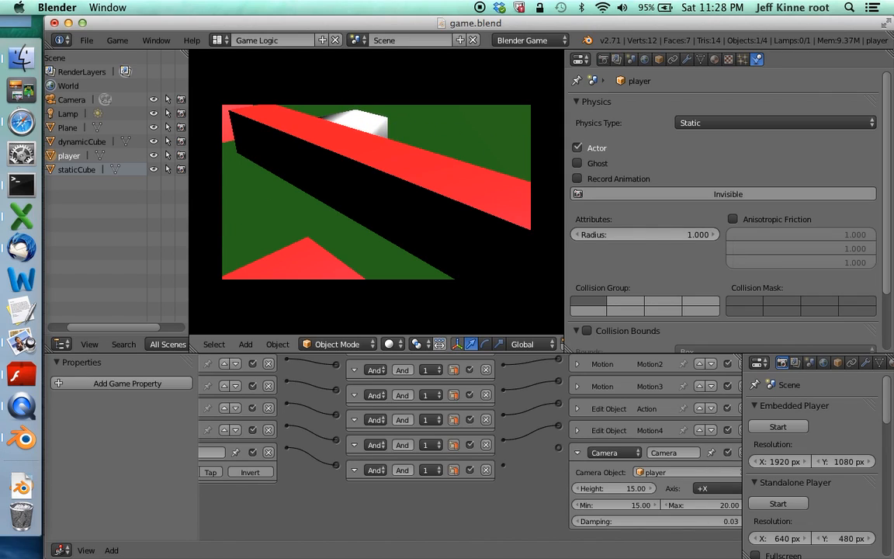
pyautogui.press('Left')
pyautogui.press('Right')
pyautogui.press('Left')
pyautogui.press('Right')
pyautogui.press('Left')
pyautogui.press('Right')
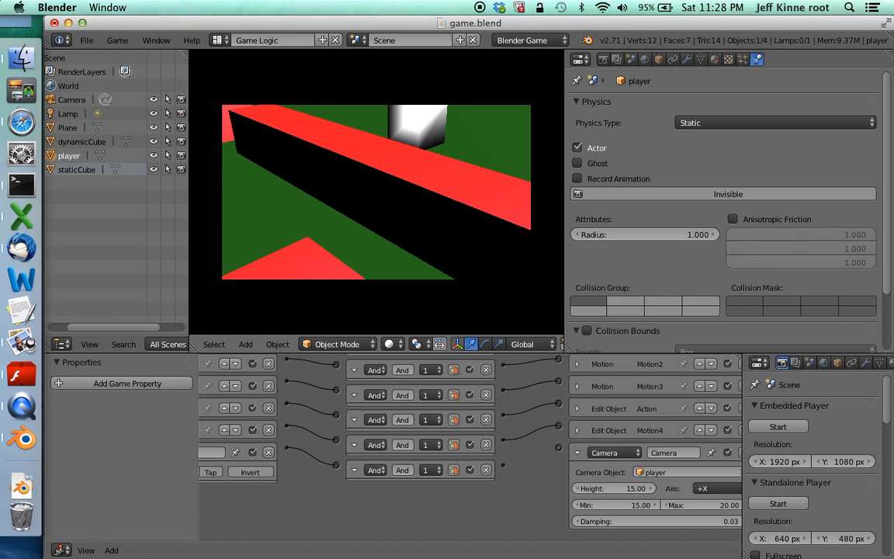
pyautogui.press('Left')
pyautogui.press('Right')
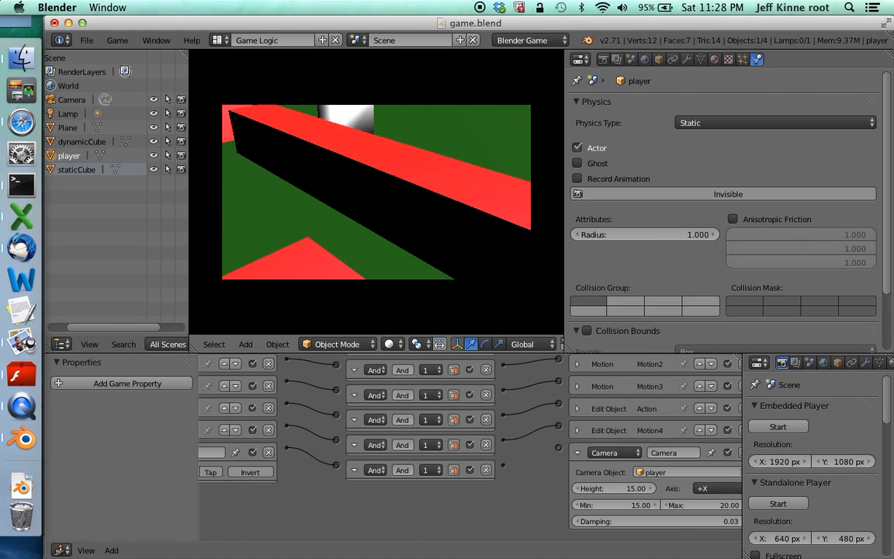
pyautogui.press('Left')
pyautogui.press('Right')
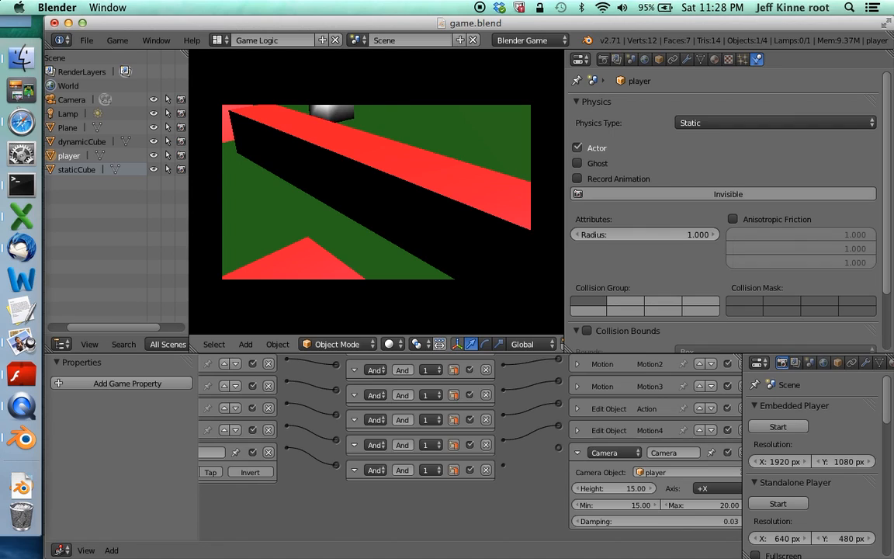
pyautogui.press('Right')
pyautogui.press('Left')
pyautogui.press('Right')
pyautogui.press('Left')
pyautogui.press('Right')
pyautogui.press('Left')
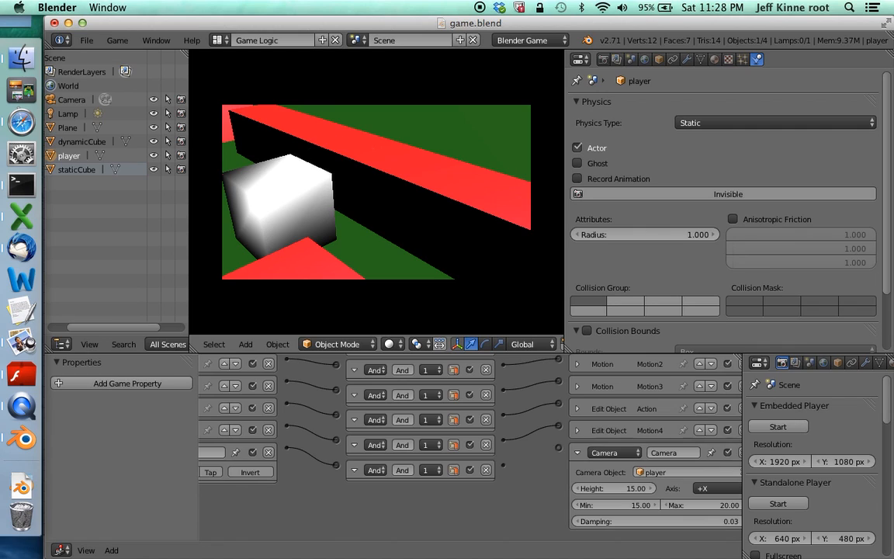
pyautogui.press('Right')
pyautogui.press('Left')
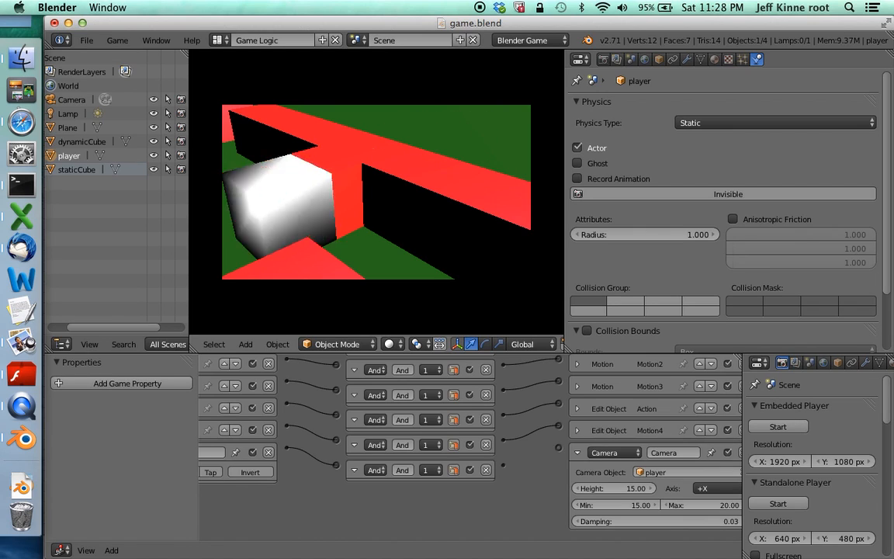
pyautogui.press('Right')
pyautogui.press('Left')
pyautogui.press('Right')
pyautogui.press('Left')
pyautogui.press('Right')
pyautogui.press('Left')
pyautogui.press('Right')
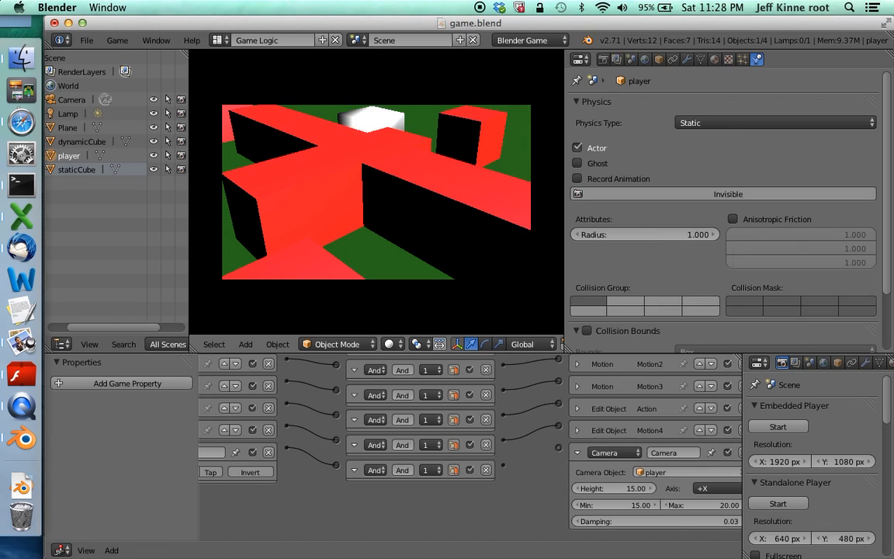
pyautogui.press('Right')
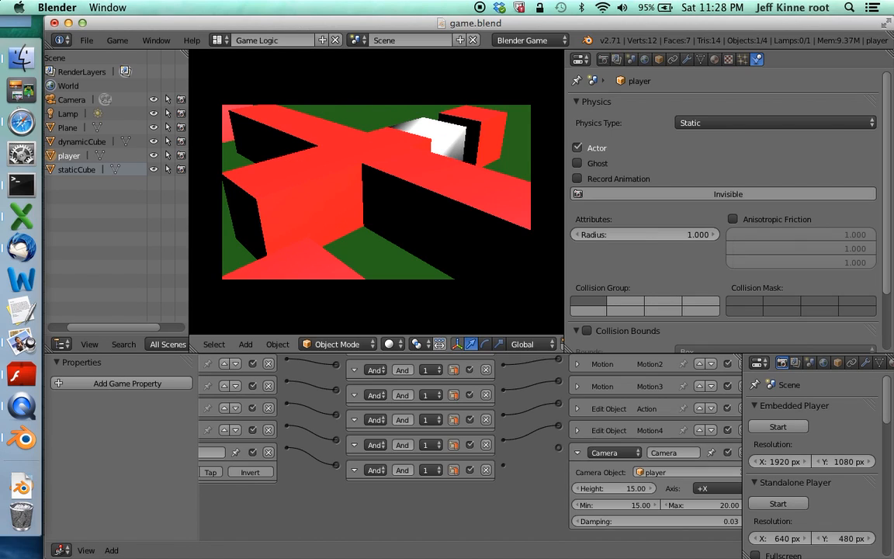
pyautogui.press('Escape')
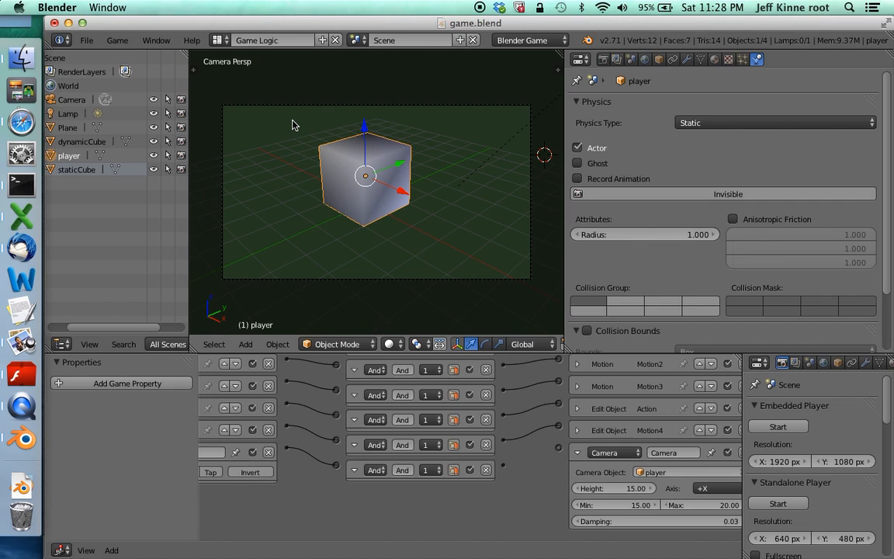
# Step: Open game2.blend from the Documents folder and enlarge the logic editor area beneath the 3D view
pyautogui.hotkey('ctrl', 'o')
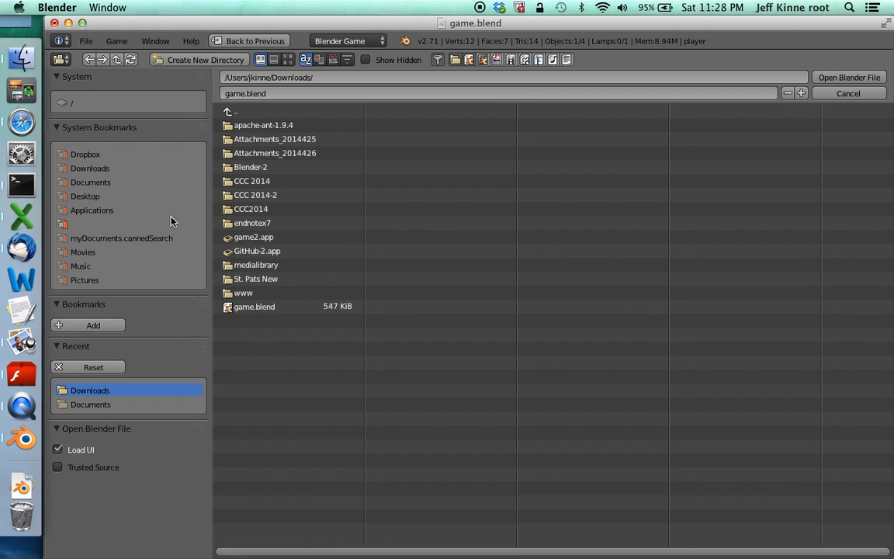
pyautogui.click(114, 184)
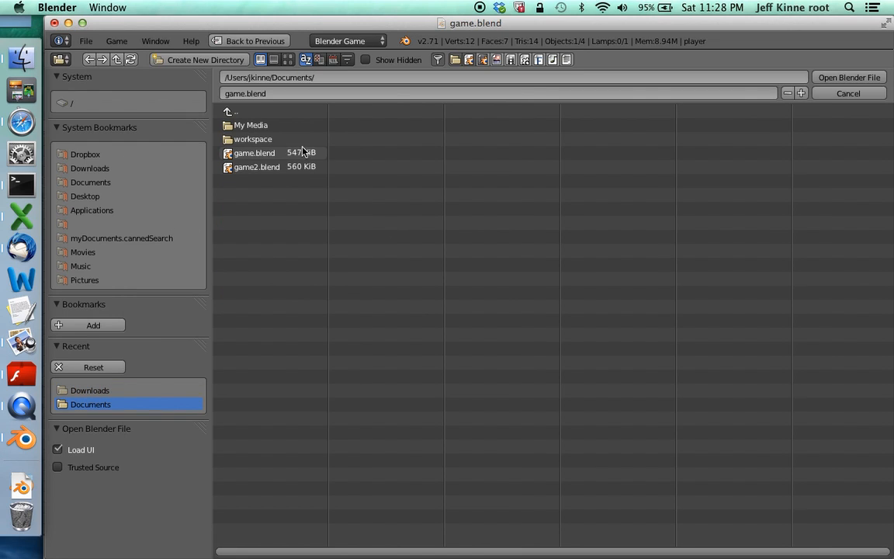
pyautogui.doubleClick(258, 167)
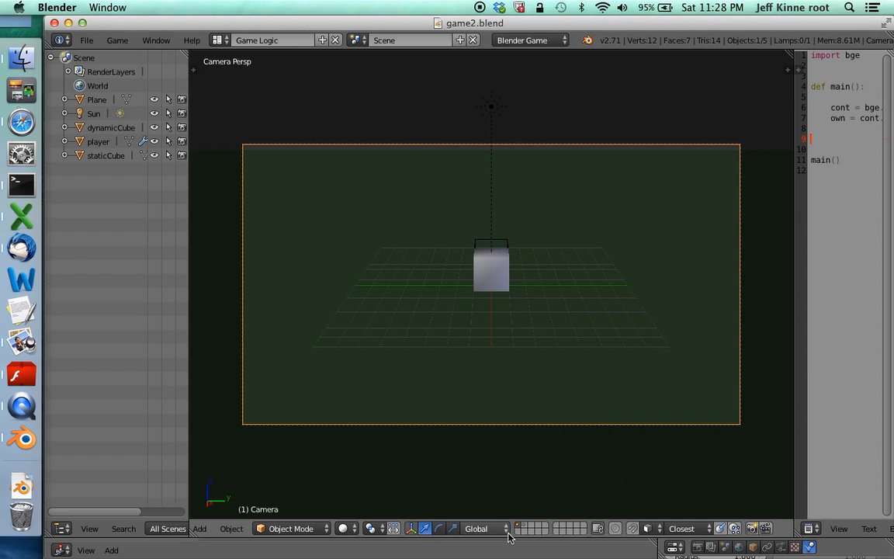
pyautogui.moveTo(506, 536); pyautogui.dragTo(508, 452)
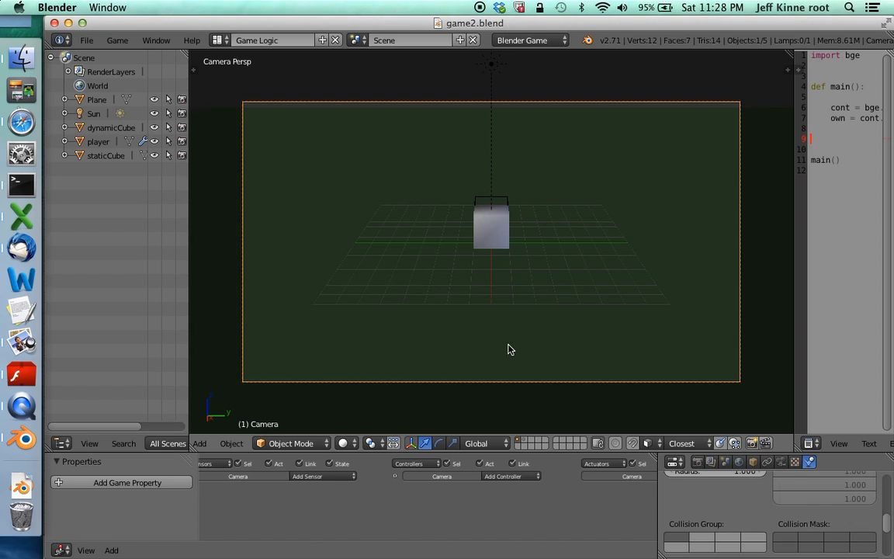
# Step: Start the game and lay walls of red cubes around a rectangular area by steering the player cube across the plane
pyautogui.press('p')
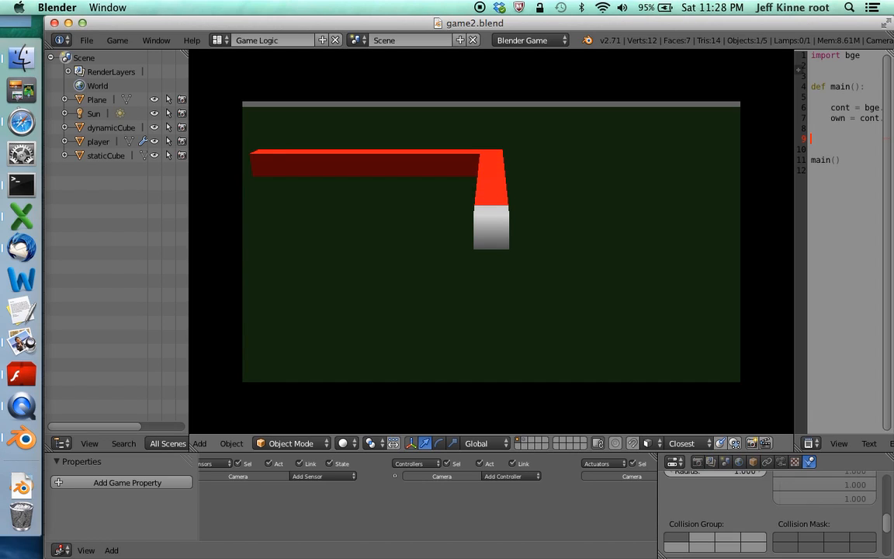
pyautogui.press('Left')
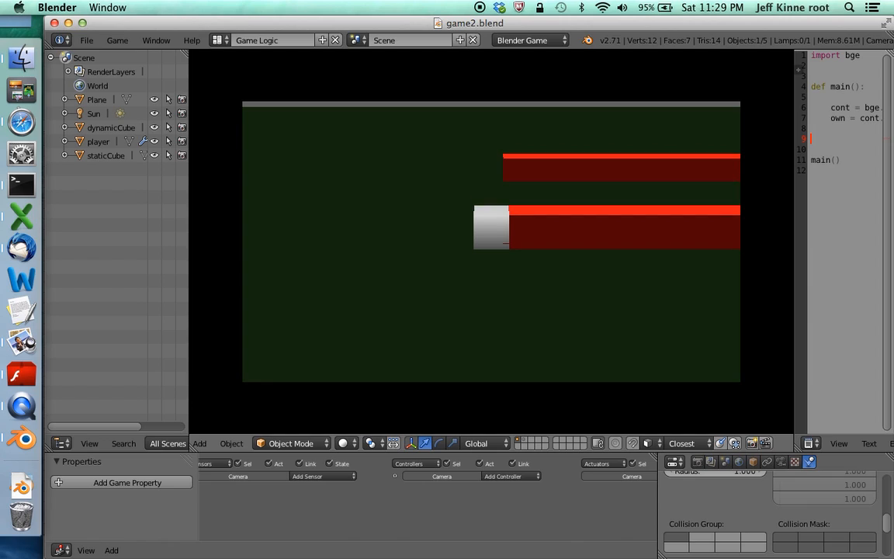
pyautogui.press('Up')
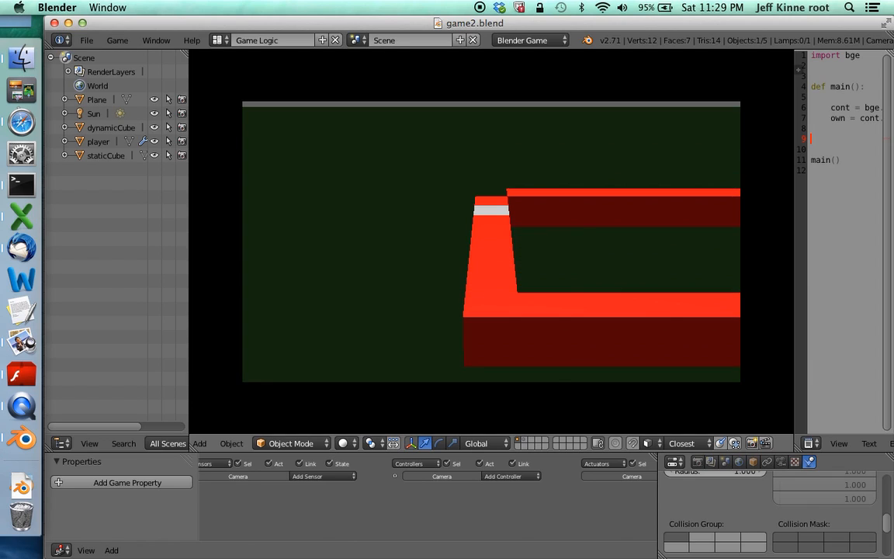
pyautogui.press('Right')
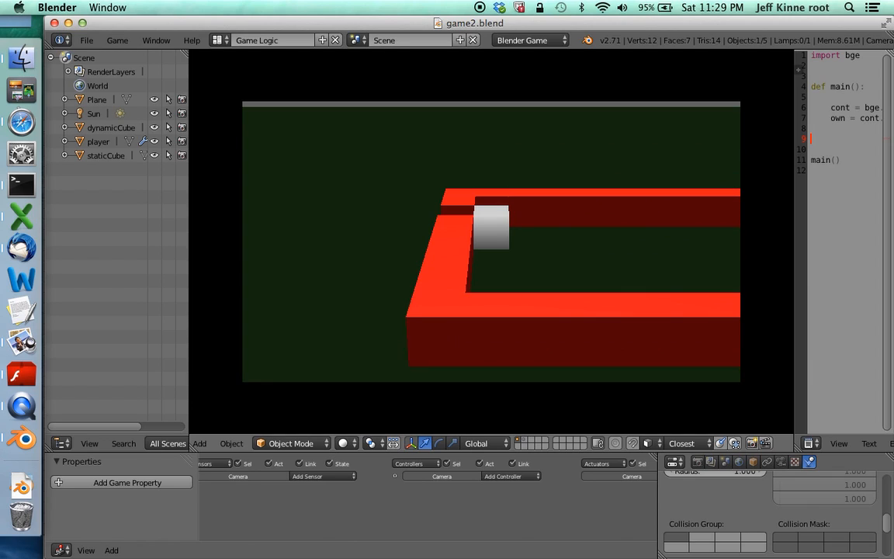
pyautogui.press('Left')
pyautogui.press('Down')
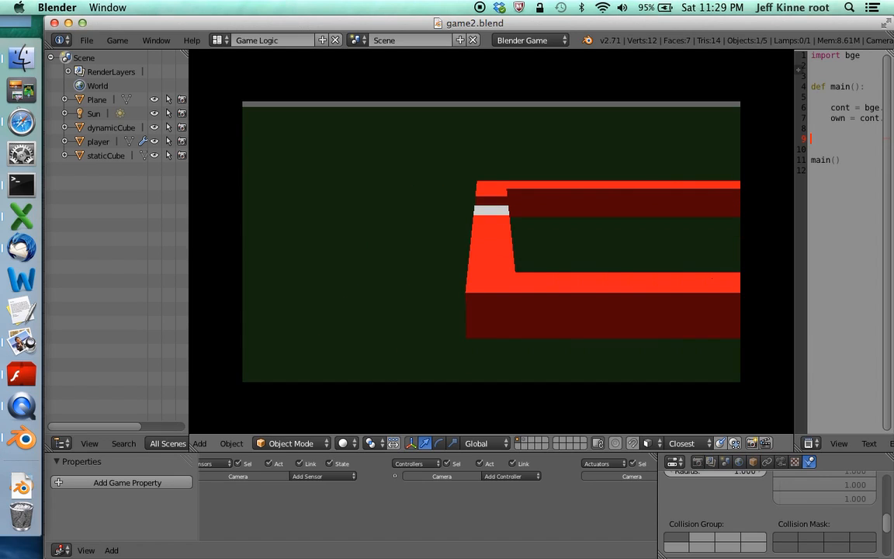
# Step: Test moving the player cube inside the red enclosure and back and forth across its walls
pyautogui.press('Up')
pyautogui.press('Right')
pyautogui.press('Right')
pyautogui.press('Right')
pyautogui.press('Left')
pyautogui.press('Left')
pyautogui.press('Right')
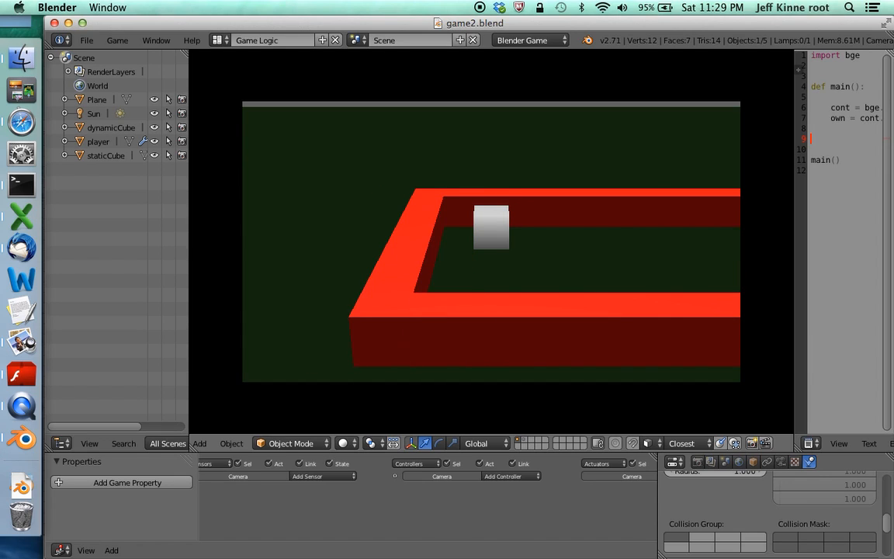
pyautogui.press('Right')
pyautogui.press('Right')
pyautogui.press('Up')
pyautogui.press('Up')
pyautogui.press('Down')
pyautogui.press('Down')
pyautogui.press('Down')
pyautogui.press('Down')
pyautogui.press('Down')
pyautogui.press('Up')
pyautogui.press('Up')
pyautogui.press('Up')
pyautogui.press('Up')
pyautogui.press('Up')
pyautogui.press('Up')
pyautogui.press('Up')
pyautogui.press('Up')
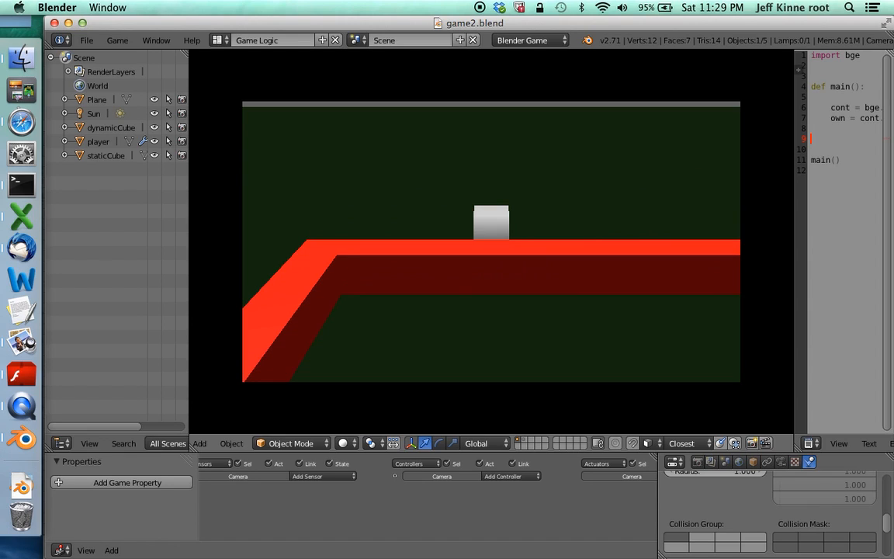
pyautogui.press('Down')
pyautogui.press('Down')
pyautogui.press('Down')
pyautogui.press('Down')
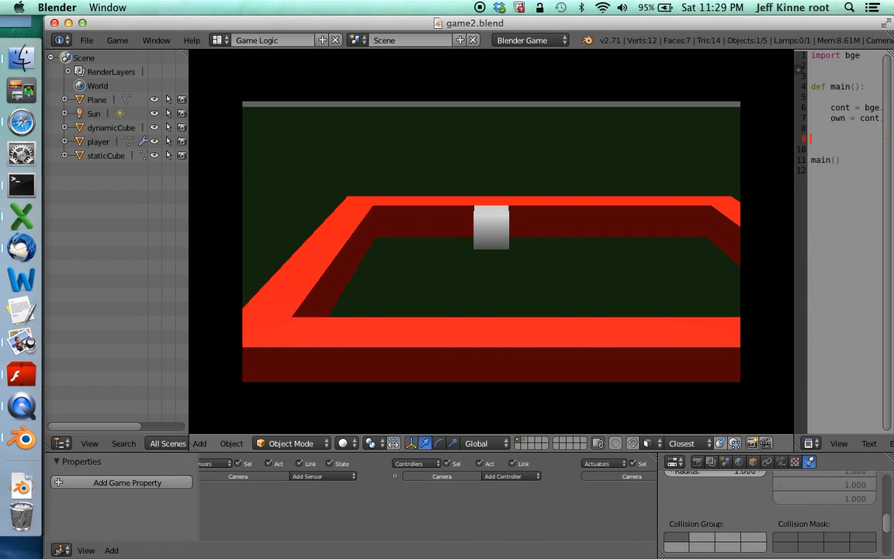
pyautogui.press('Up')
pyautogui.press('Up')
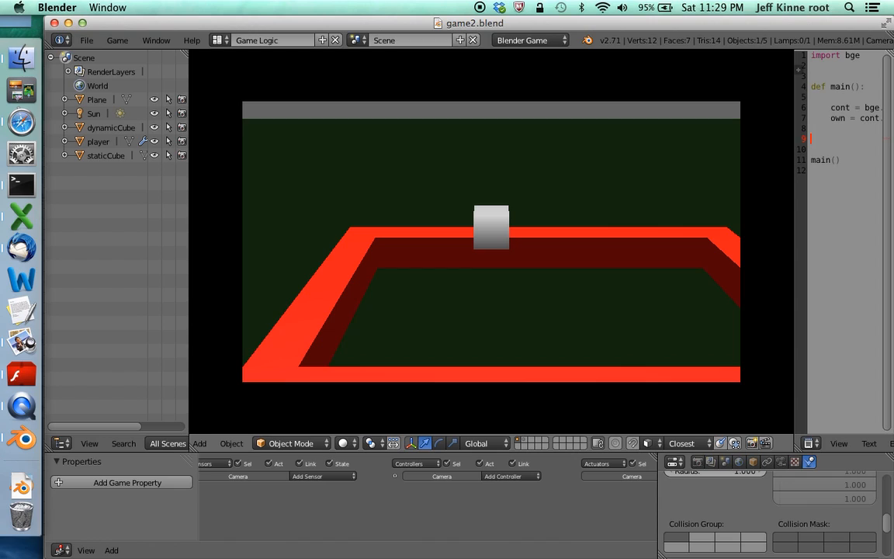
# Step: Stack a second layer of red cubes along the enclosure's walls by steering the player cube around them
pyautogui.press('Right')
pyautogui.press('Right')
pyautogui.press('Right')
pyautogui.press('Right')
pyautogui.press('Right')
pyautogui.press('Right')
pyautogui.press('Right')
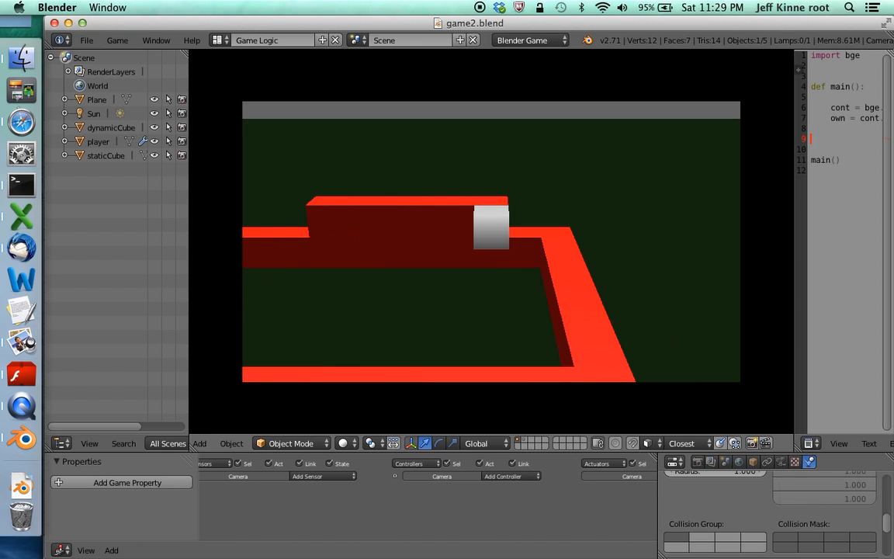
pyautogui.press('Up')
pyautogui.press('Up')
pyautogui.press('Up')
pyautogui.press('Up')
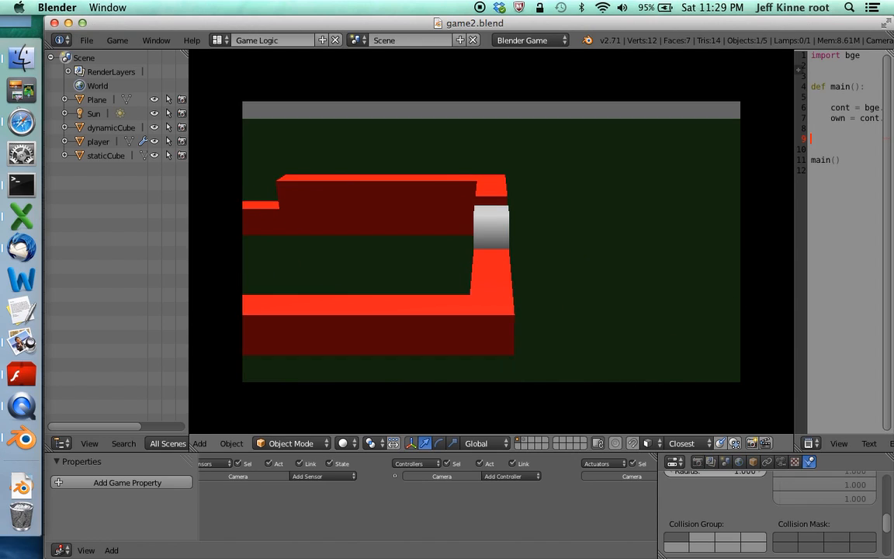
pyautogui.press('Down')
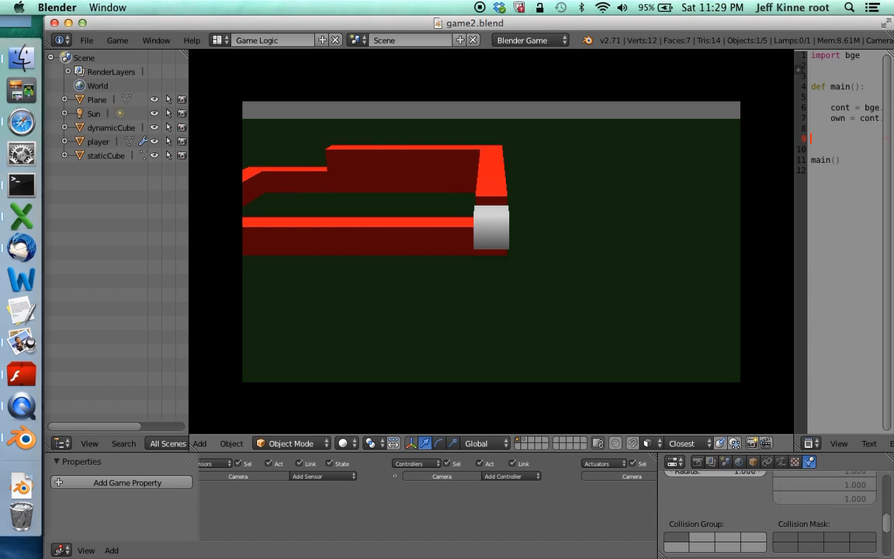
pyautogui.press('Left')
pyautogui.press('Left')
pyautogui.press('Left')
pyautogui.press('Left')
pyautogui.press('Left')
# Step: Test lowering the player cube beneath the green plane and raising it back above the enclosure
pyautogui.press('Right')
pyautogui.press('Up')
pyautogui.press('Up')
pyautogui.press('Up')
pyautogui.press('Up')
pyautogui.press('Down')
pyautogui.press('Down')
pyautogui.press('Down')
pyautogui.press('Down')
pyautogui.press('Down')
pyautogui.press('Down')
pyautogui.press('Down')
pyautogui.press('Down')
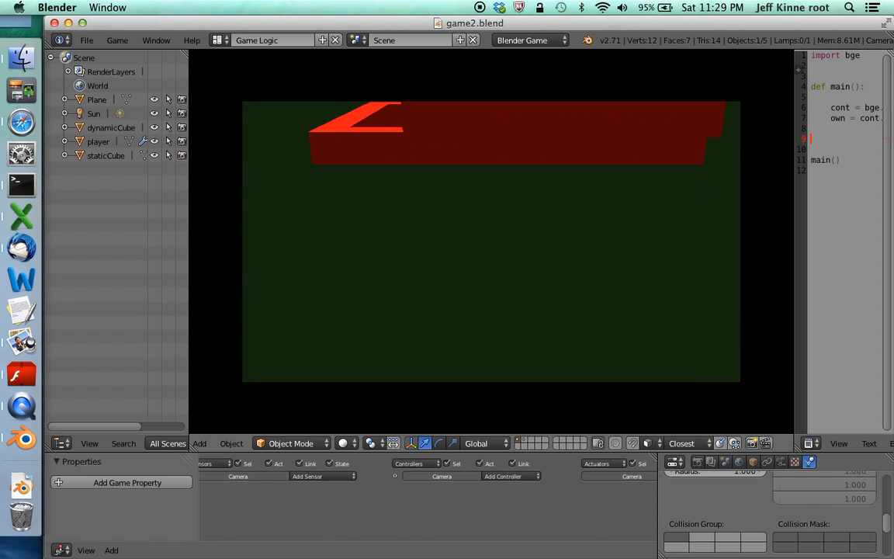
pyautogui.press('Down')
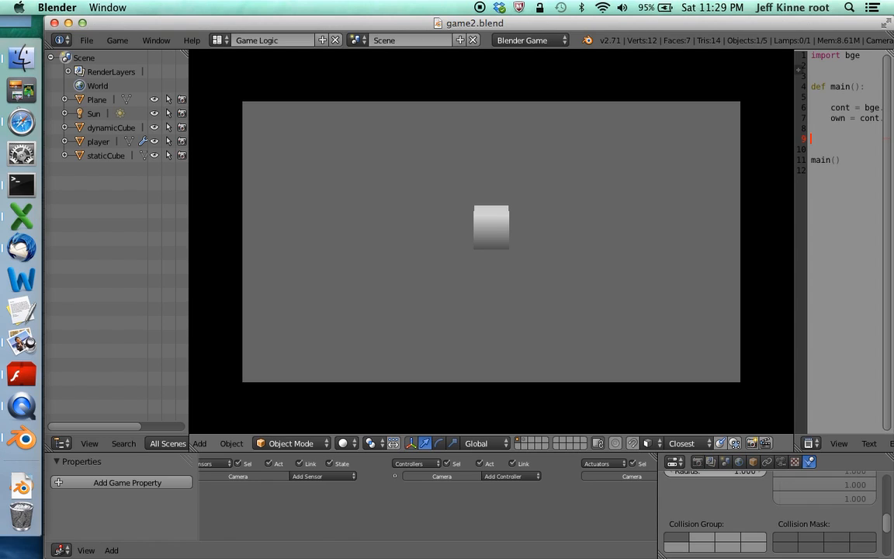
pyautogui.press('Up')
pyautogui.press('Up')
pyautogui.press('Up')
pyautogui.press('Up')
pyautogui.press('Up')
pyautogui.press('Up')
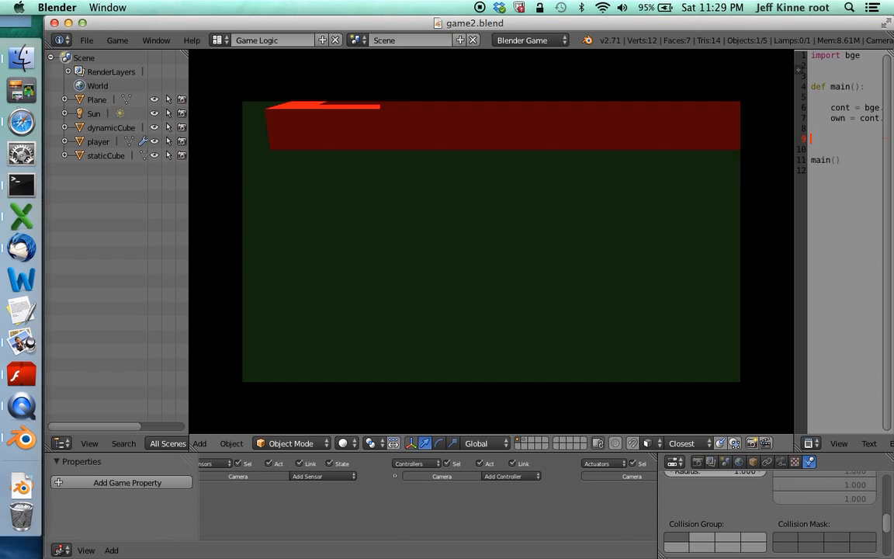
pyautogui.press('Up')
pyautogui.press('Up')
pyautogui.press('Up')
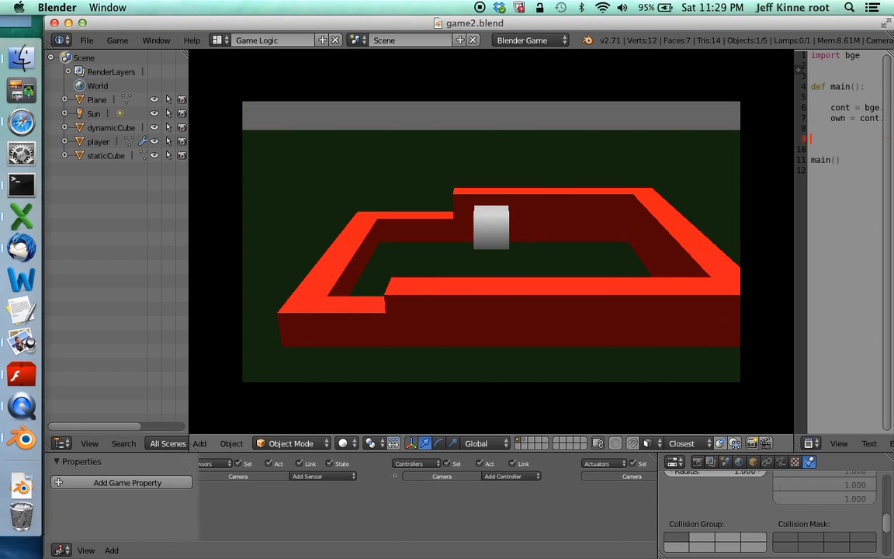
# Step: Drop a pile of blue dynamic cubes from the player cube into the red enclosure
pyautogui.press('space')
pyautogui.press('space')
pyautogui.press('space')
pyautogui.press('space')
pyautogui.press('space')
pyautogui.press('space')
pyautogui.press('space')
pyautogui.press('space')
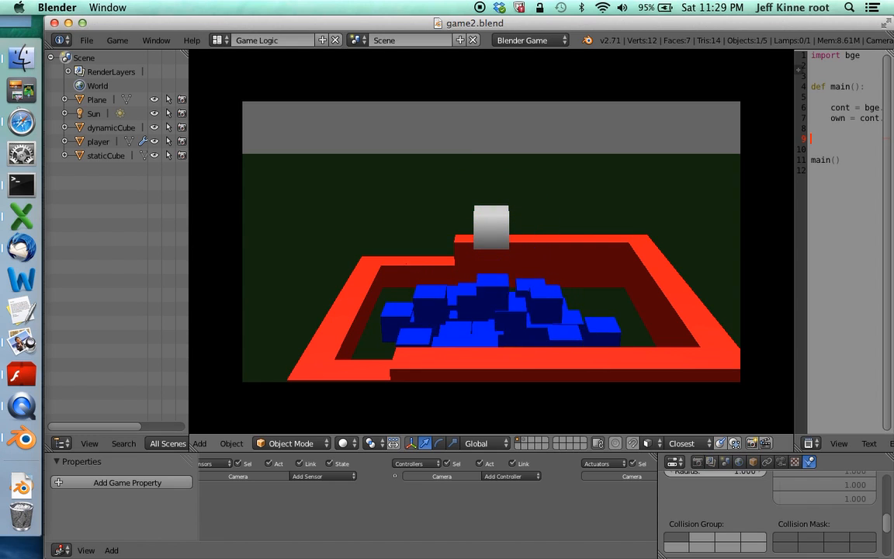
# Step: Push the blue cubes around inside the enclosure with the player cube and end the game
pyautogui.press('Down')
pyautogui.press('Down')
pyautogui.press('Down')
pyautogui.press('Up')
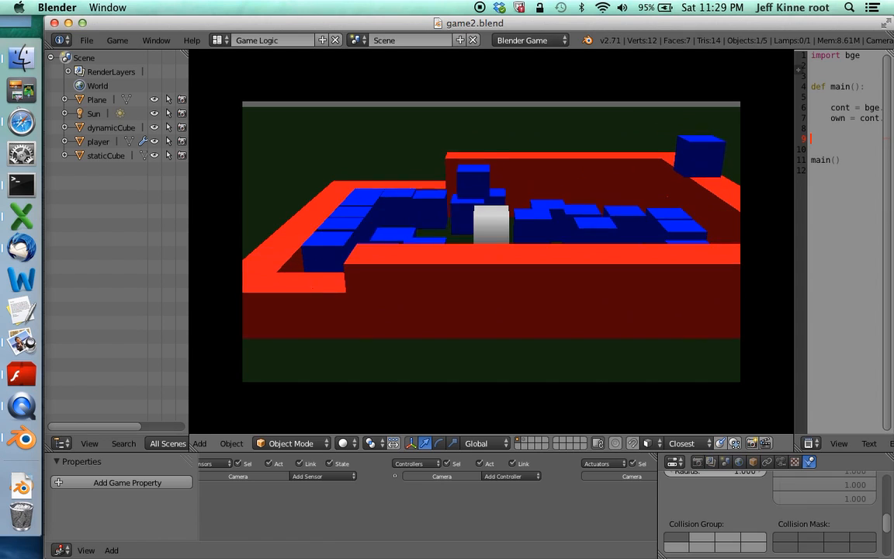
pyautogui.press('Left')
pyautogui.press('Down')
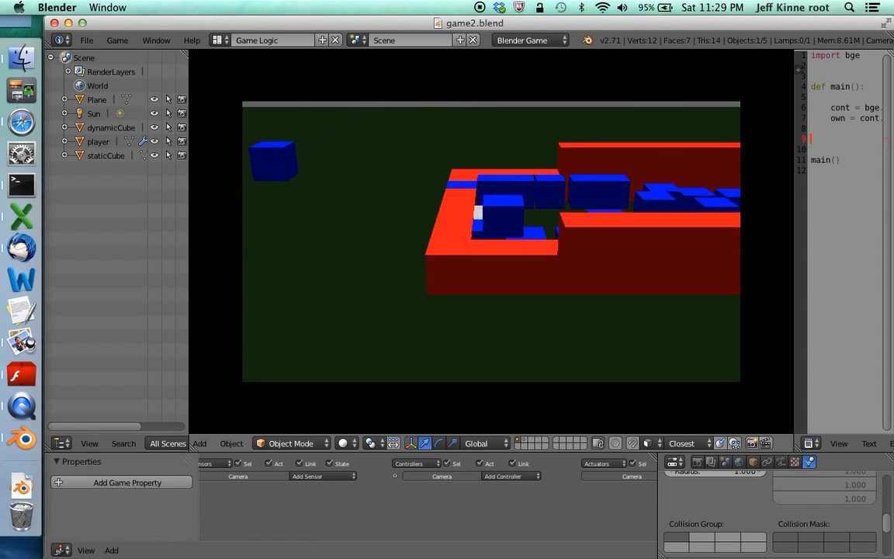
pyautogui.press('Right')
pyautogui.press('Up')
pyautogui.press('Left')
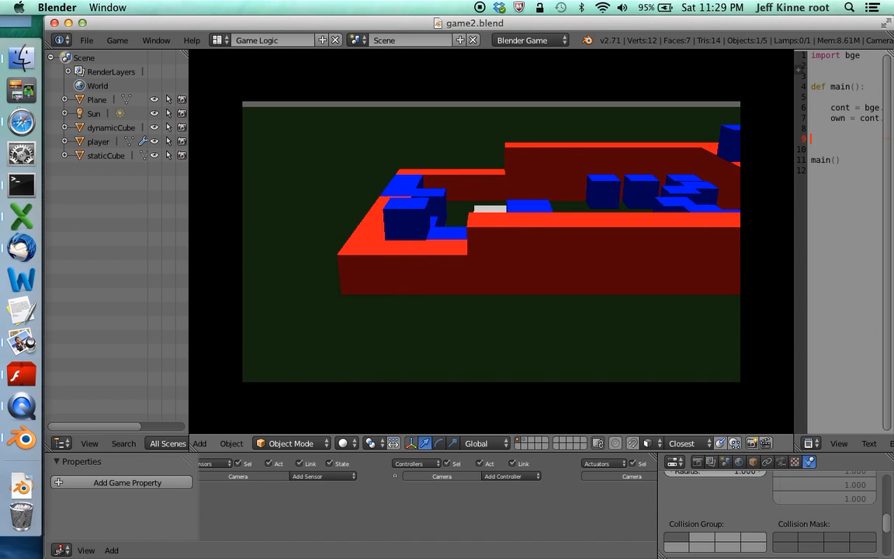
pyautogui.press('Escape')
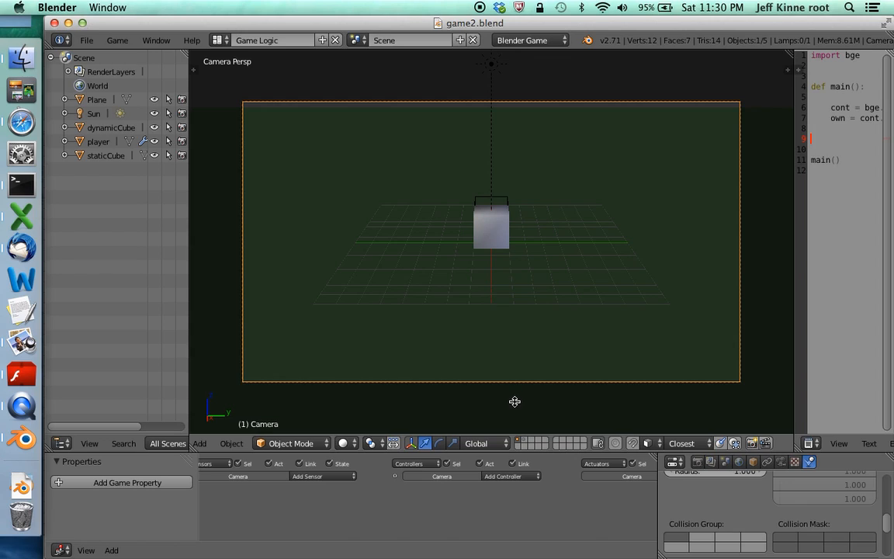
# Step: Leave the camera view and select the camera object in the user perspective view
pyautogui.rightClick(493, 230)
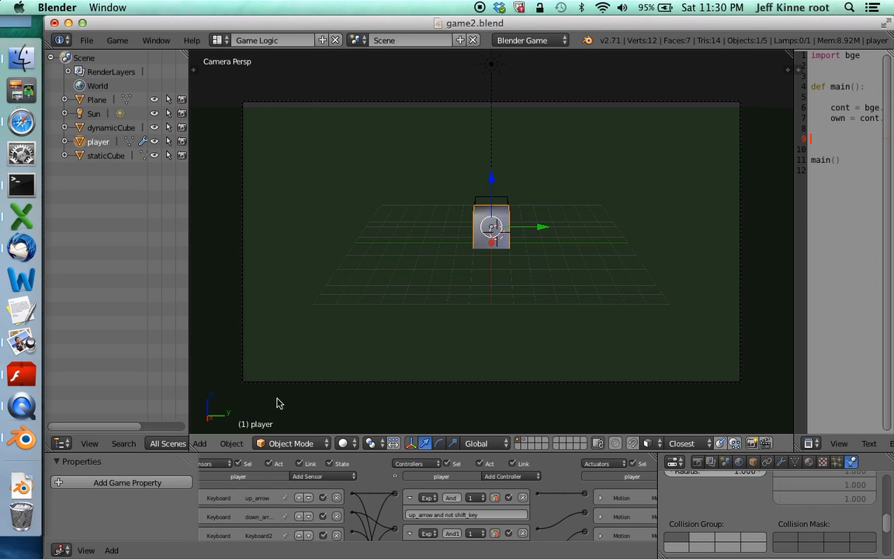
pyautogui.press('KP_0')
pyautogui.hscroll(-10, 304, 405)
pyautogui.scroll(5, 304, 405)
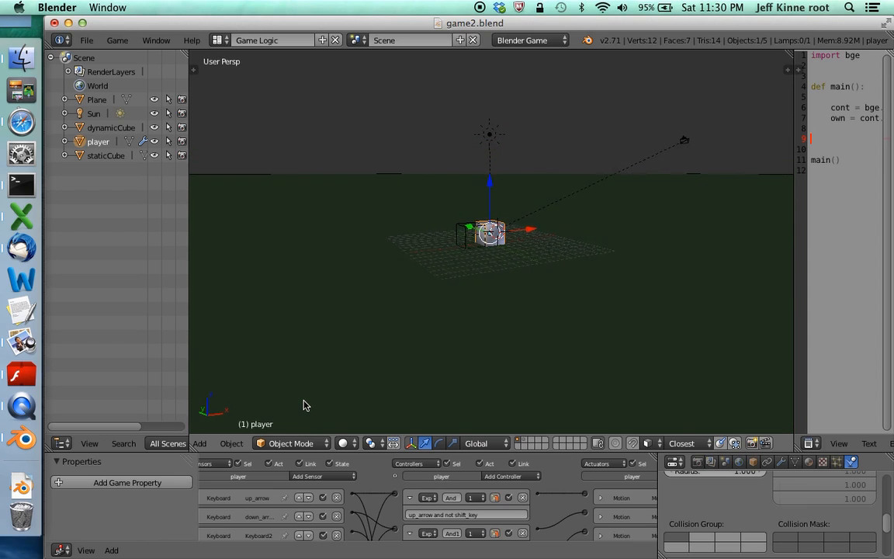
pyautogui.scroll(2, 304, 405)
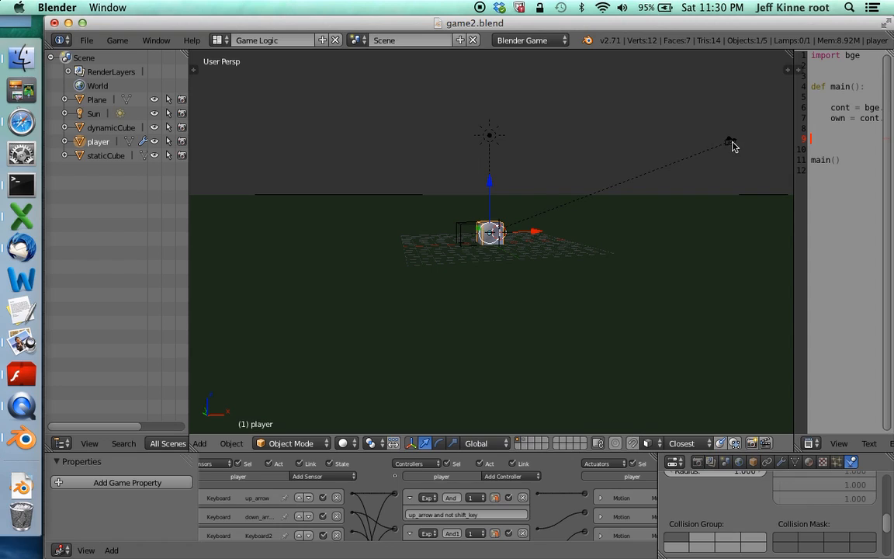
pyautogui.rightClick(733, 147)
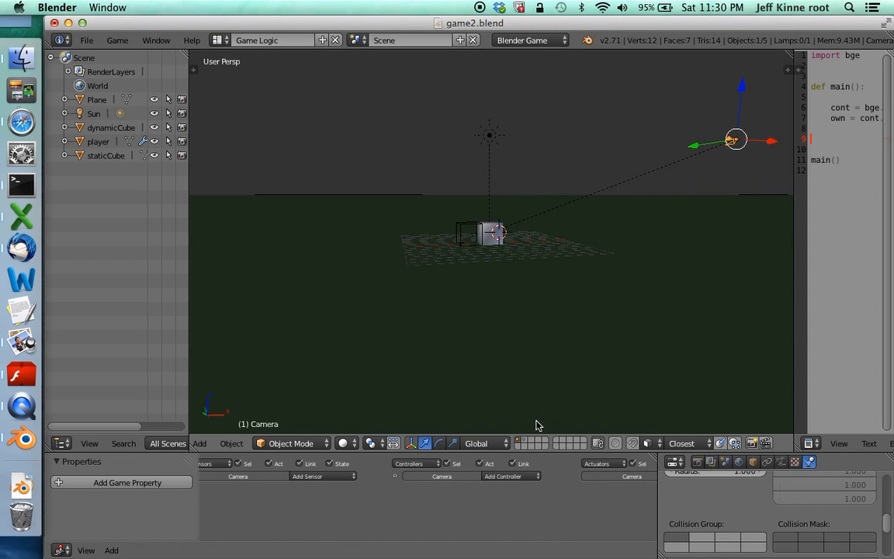
# Step: Enlarge the lower editors and clear the player parent from the camera's object relations
pyautogui.moveTo(359, 439); pyautogui.dragTo(457, 428, button='middle')
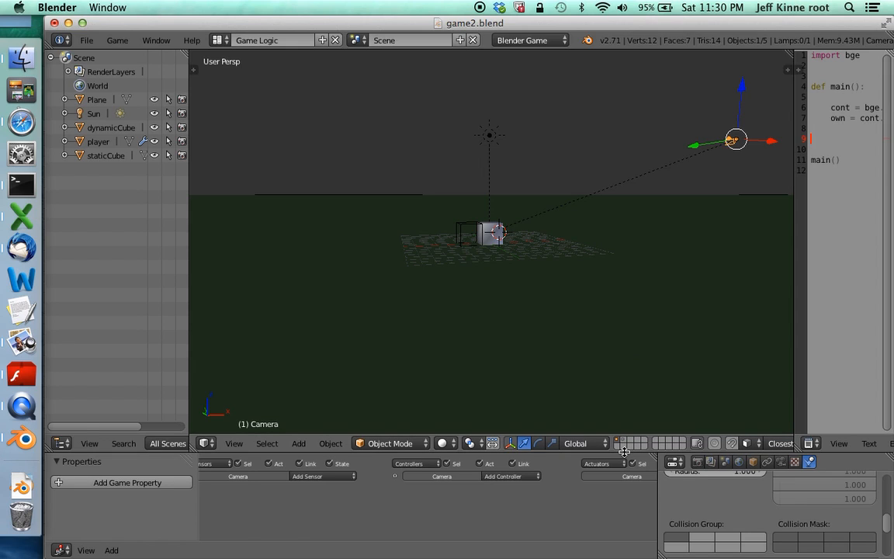
pyautogui.moveTo(624, 443); pyautogui.dragTo(626, 349)
pyautogui.scroll(5, 722, 407)
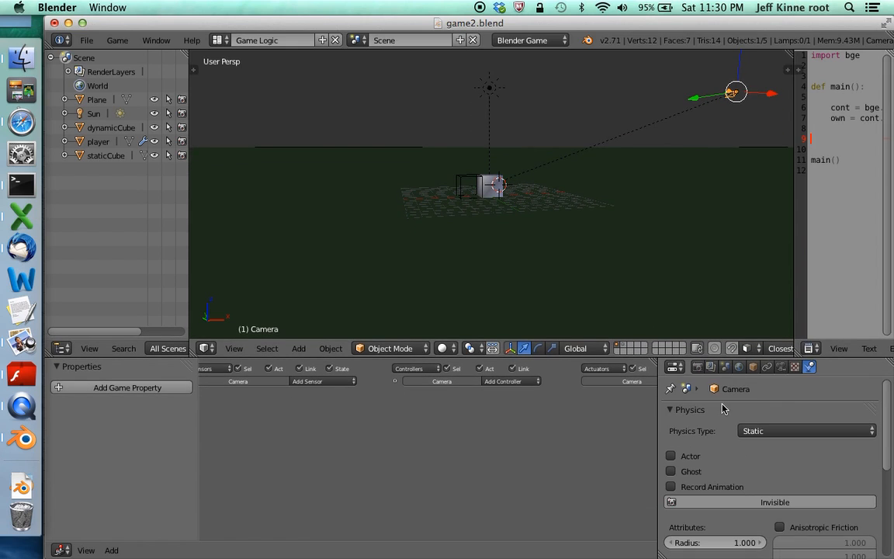
pyautogui.click(751, 366)
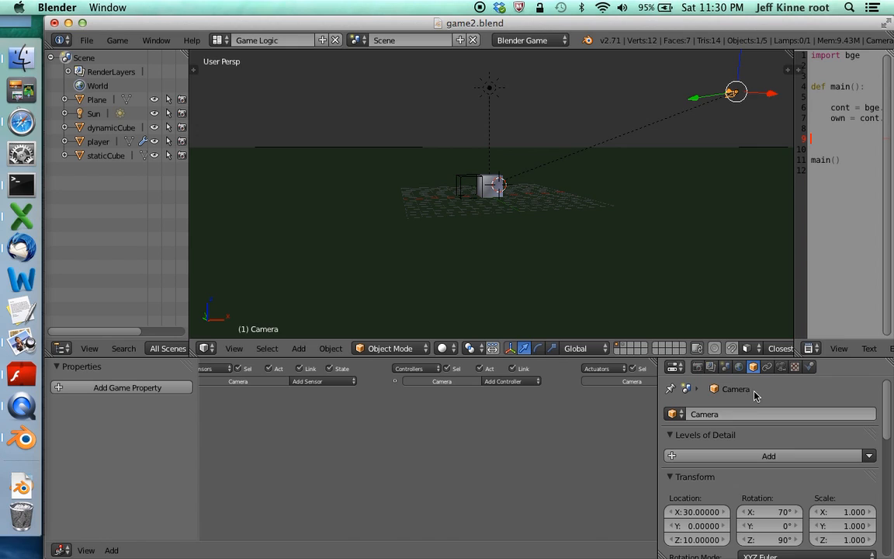
pyautogui.scroll(-8, 806, 480)
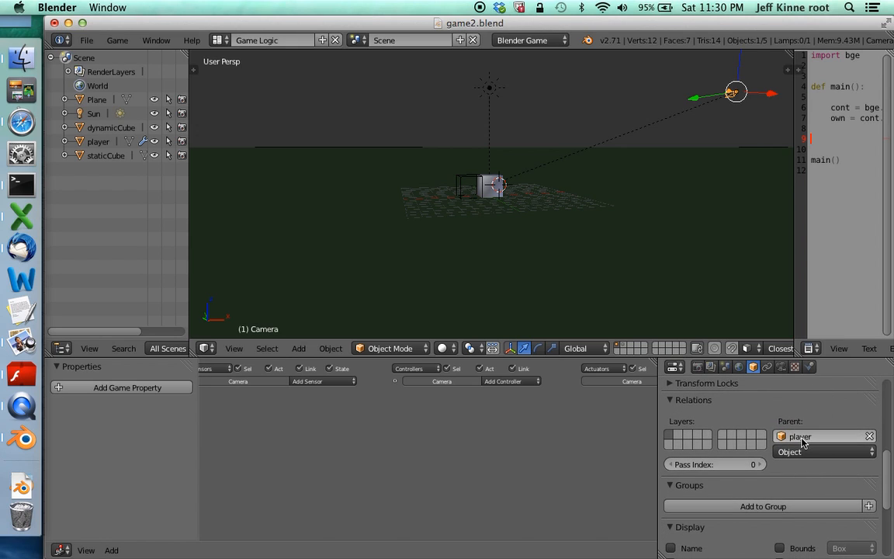
pyautogui.click(869, 437)
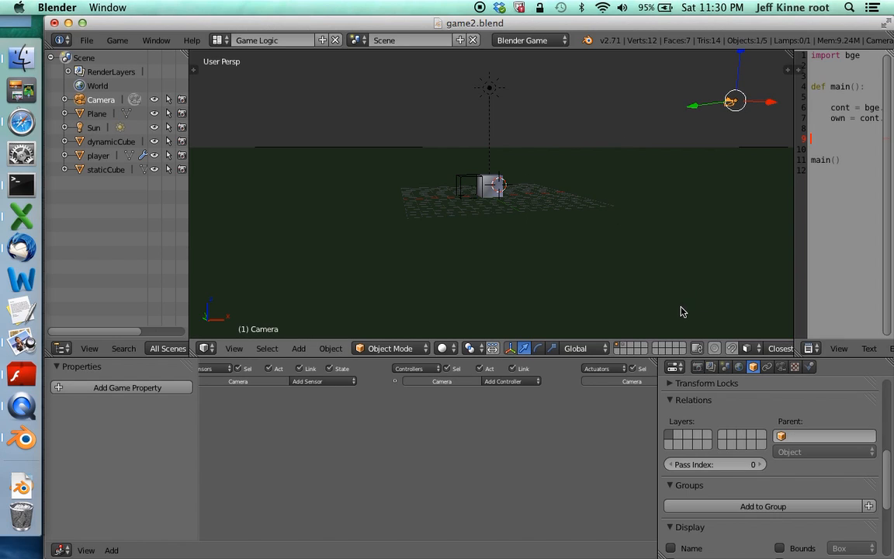
# Step: Clear the player object from the depth of field focus in the camera's data settings
pyautogui.click(781, 367)
pyautogui.scroll(-4, 740, 458)
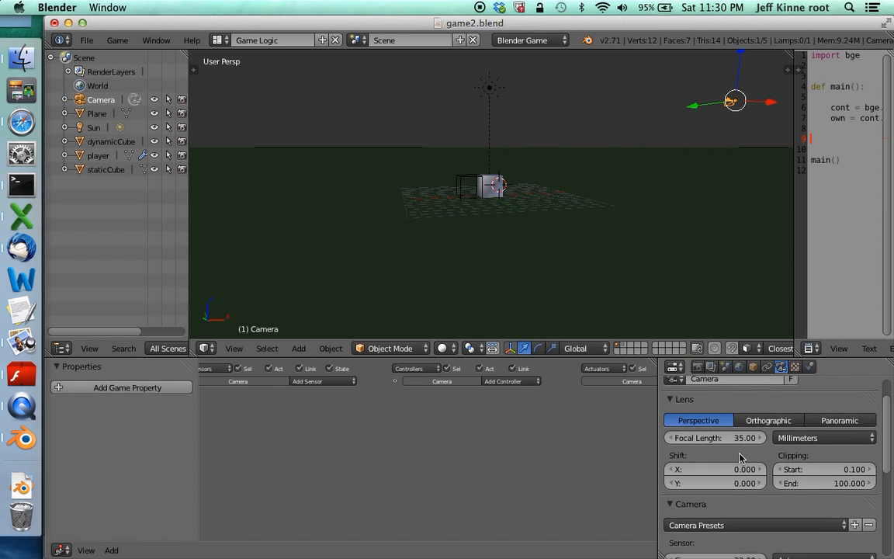
pyautogui.scroll(3, 740, 458)
pyautogui.scroll(-5, 740, 457)
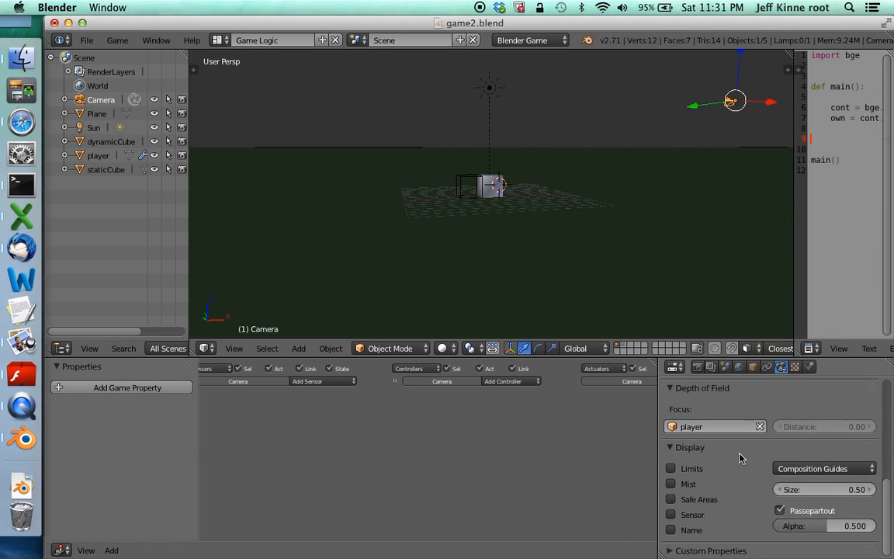
pyautogui.click(748, 426)
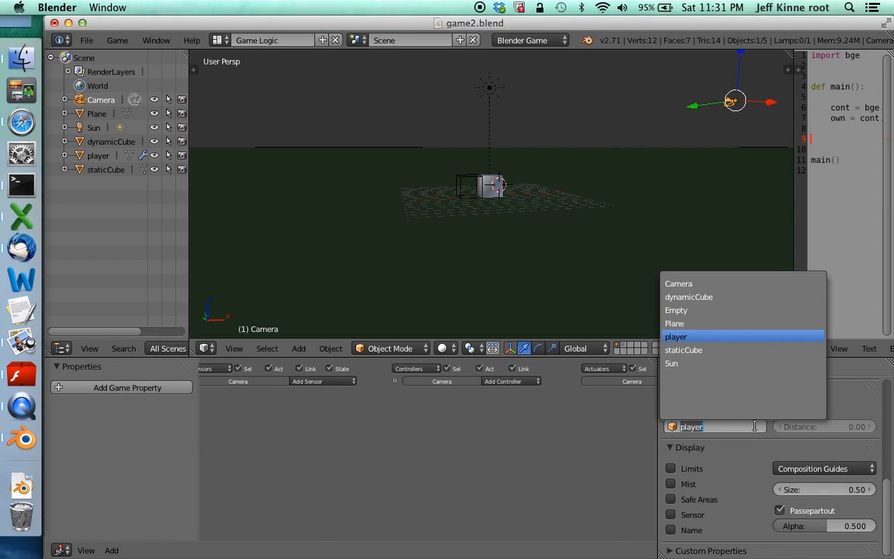
pyautogui.click(755, 468)
pyautogui.click(760, 426)
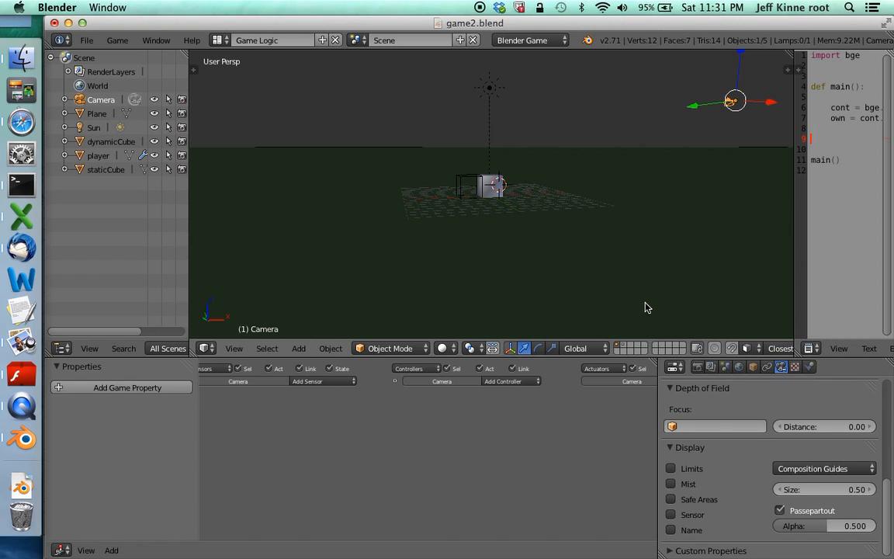
# Step: Run the game from the user perspective and move the player cube sideways both ways, dropping blue cubes
pyautogui.press('p')
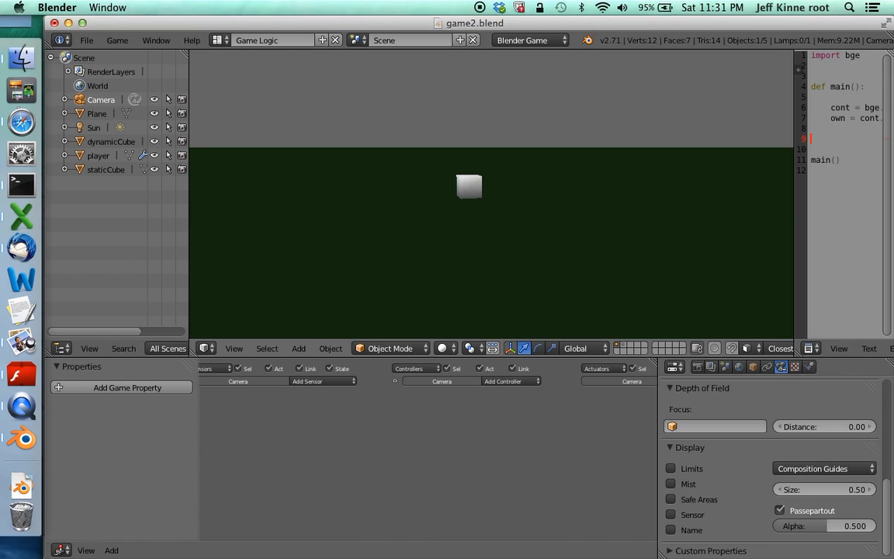
pyautogui.press('Right')
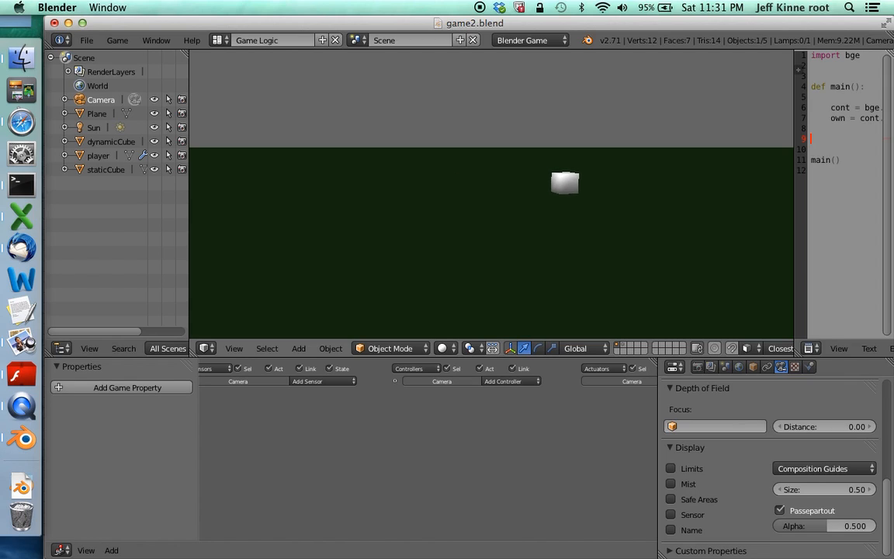
pyautogui.press('Right')
pyautogui.press('Left')
pyautogui.press('Left')
pyautogui.press('Right')
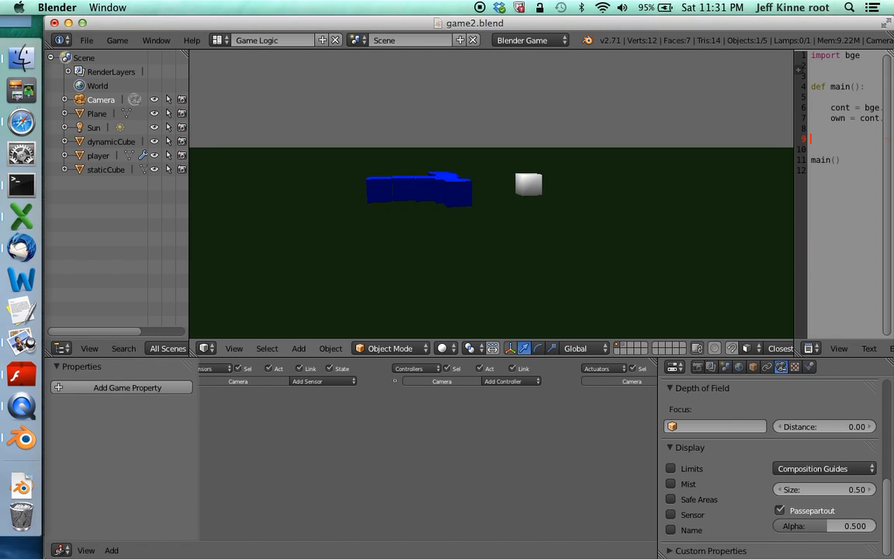
# Step: Move the player cube forward, backward and sideways around the blue cubes, and end the game
pyautogui.press('Down')
pyautogui.press('Left')
pyautogui.press('Right')
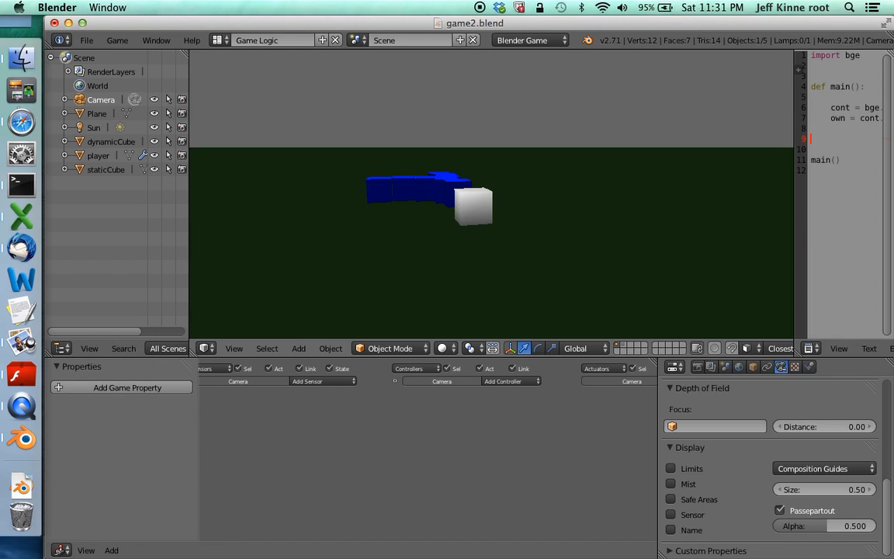
pyautogui.press('Up')
pyautogui.press('Down')
pyautogui.press('Up')
pyautogui.press('Right')
pyautogui.press('Escape')
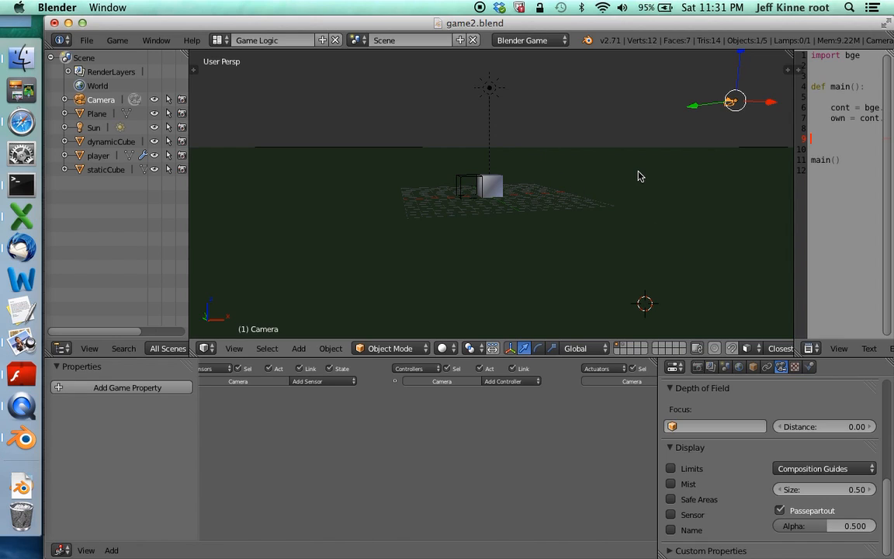
# Step: Orbit the user perspective to look along the X axis at the player cube, then play-test the game with dropped blue cubes and end it
pyautogui.click(612, 204)
pyautogui.hscroll(5, 649, 217)
pyautogui.hscroll(10, 649, 217)
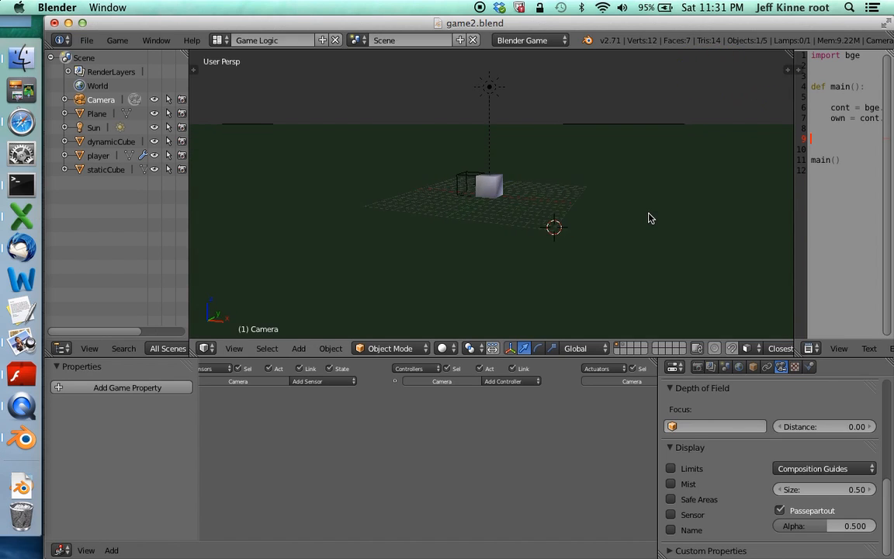
pyautogui.hscroll(10, 650, 218)
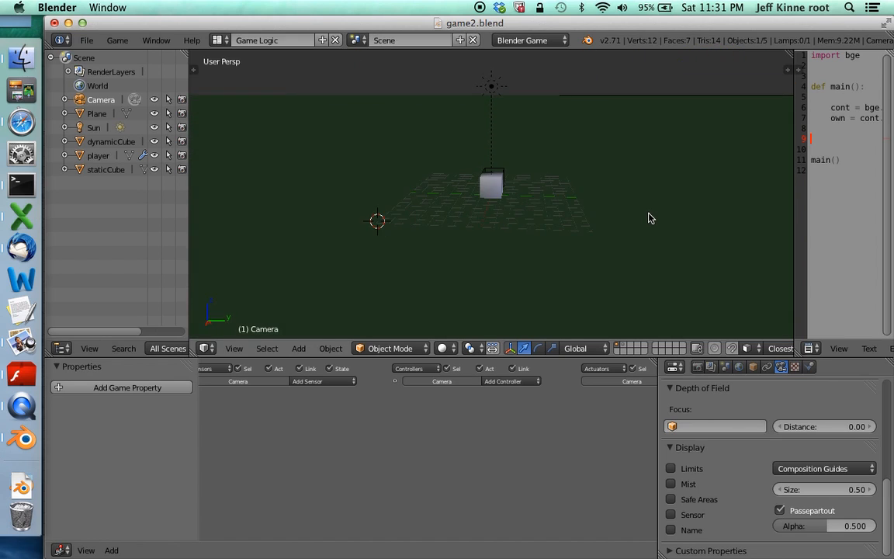
pyautogui.hscroll(5, 650, 218)
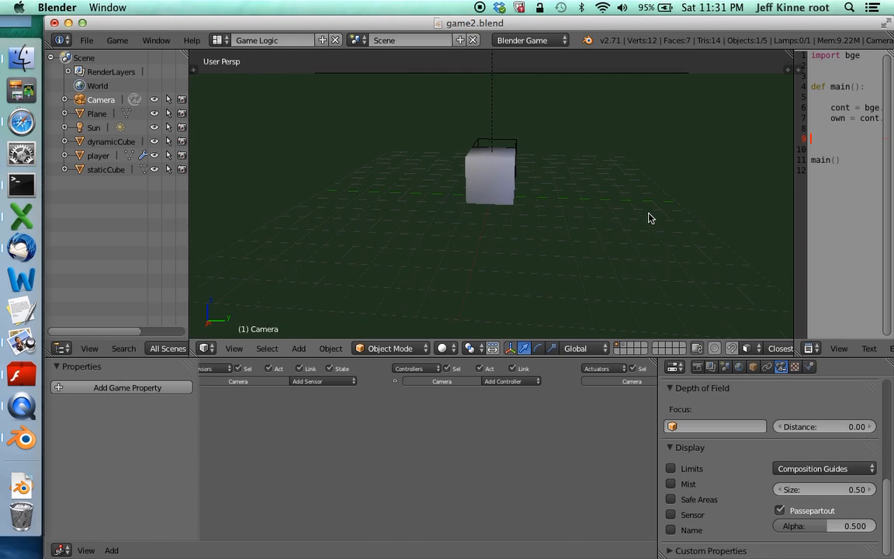
pyautogui.press('p')
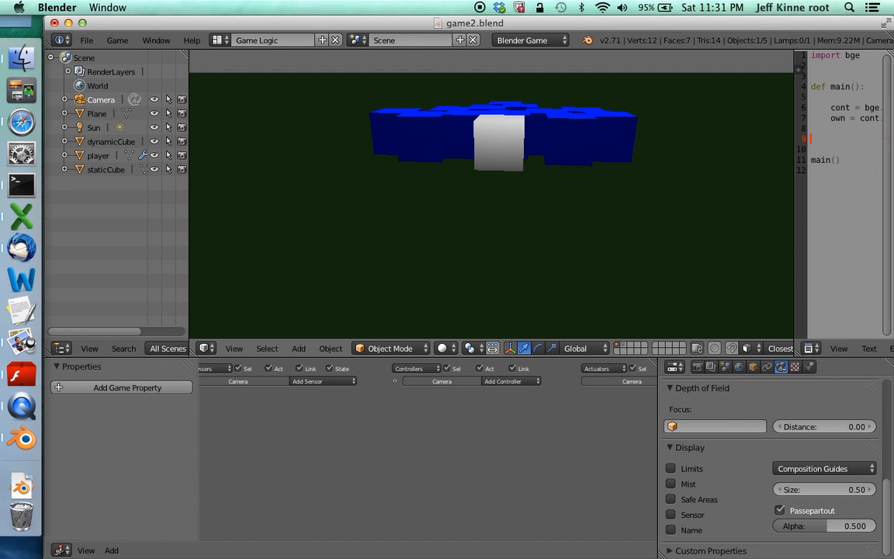
pyautogui.press('Escape')
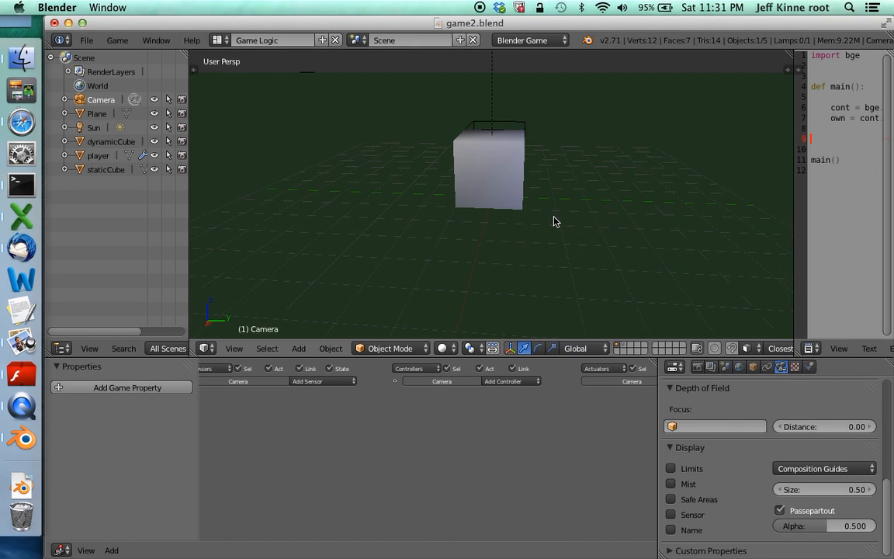
# Step: Set the selected camera object as the active camera and look through it
pyautogui.scroll(-5, 553, 221)
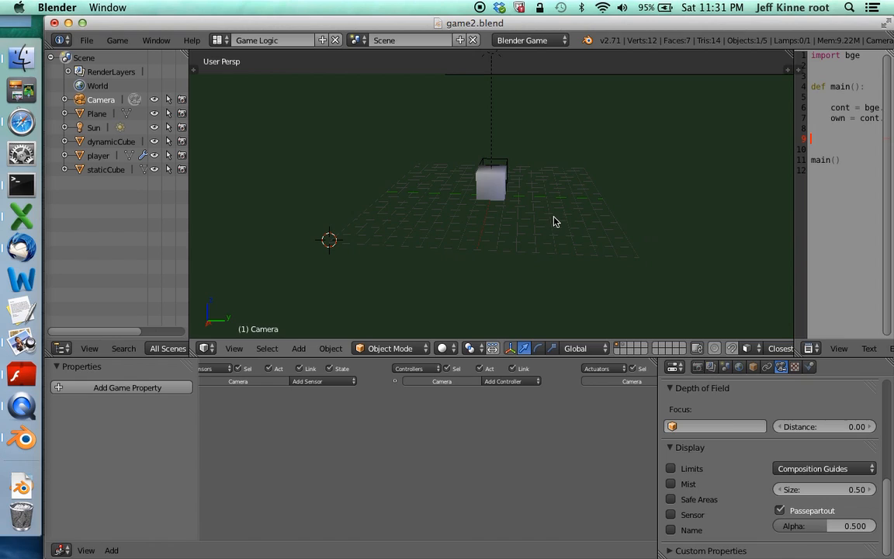
pyautogui.click(235, 349)
pyautogui.moveTo(333, 200)
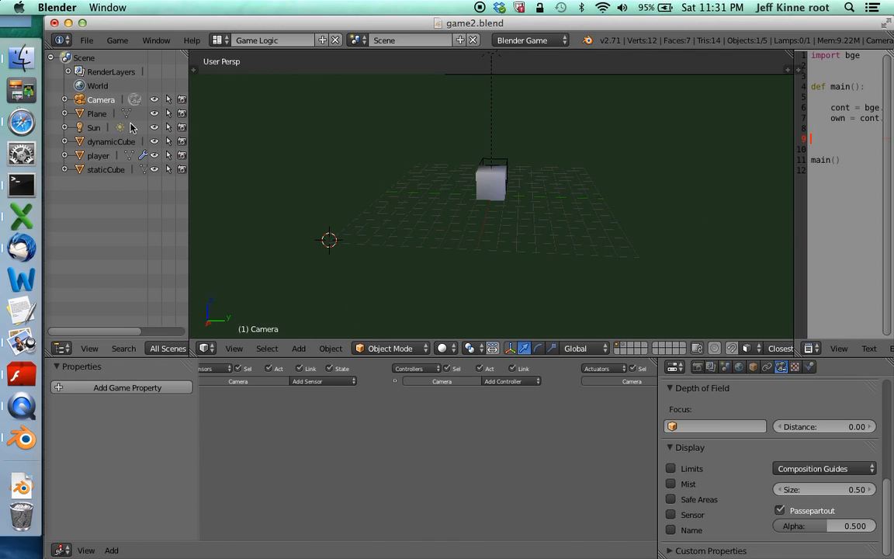
pyautogui.click(234, 348)
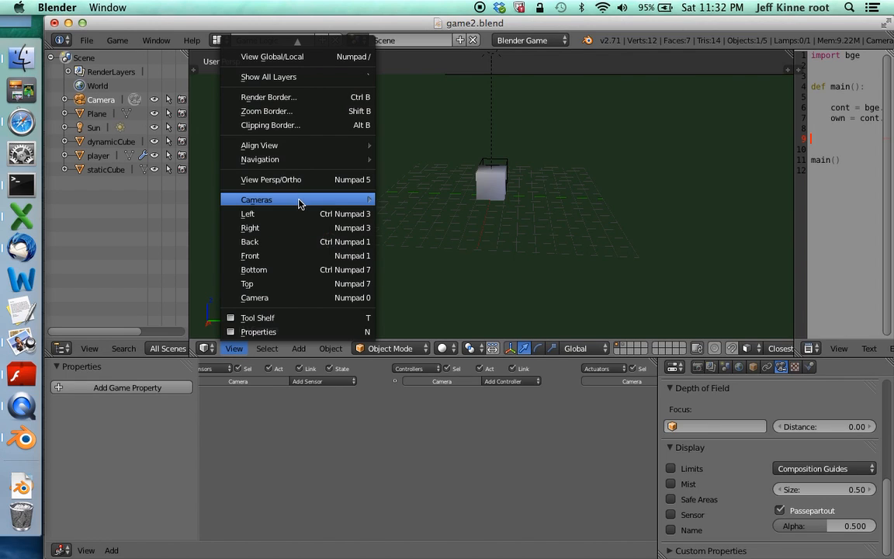
pyautogui.moveTo(299, 202)
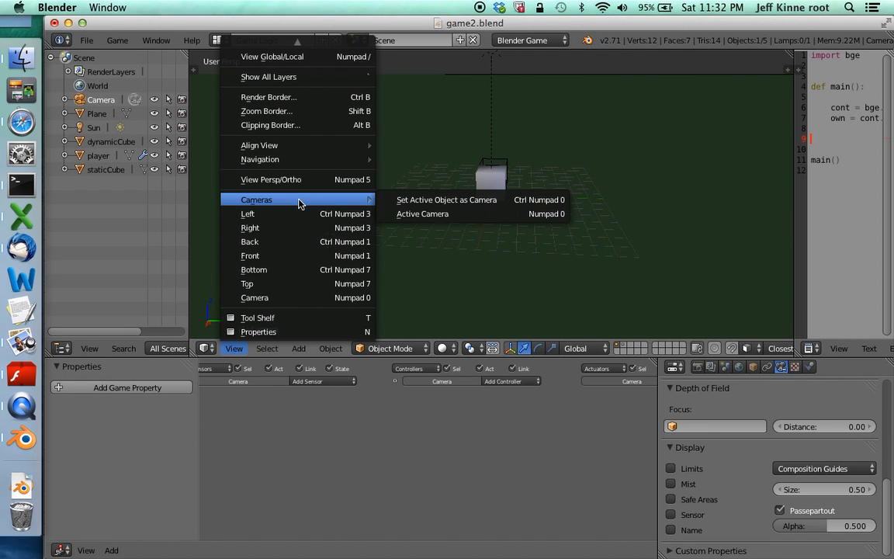
pyautogui.click(419, 203)
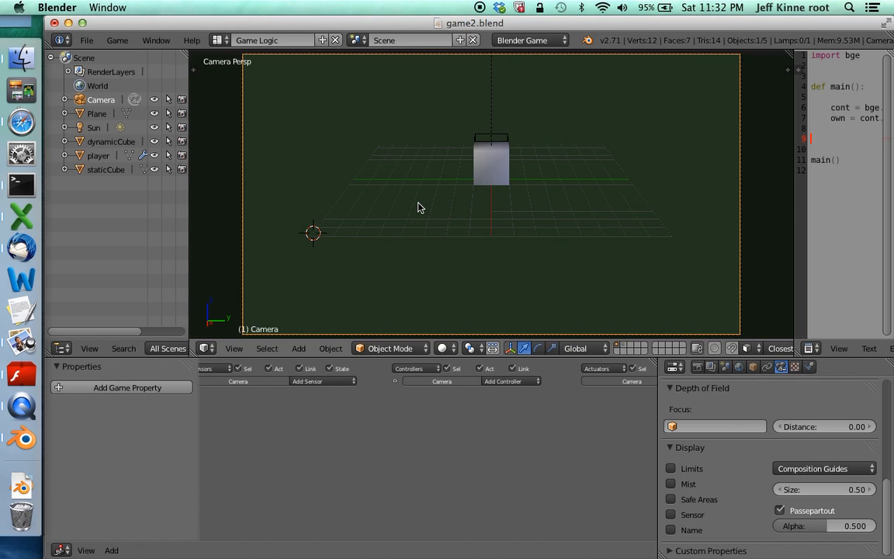
# Step: Play-test the game through the unparented camera, moving the player forward and back among dropped blue cubes, and end it
pyautogui.press('p')
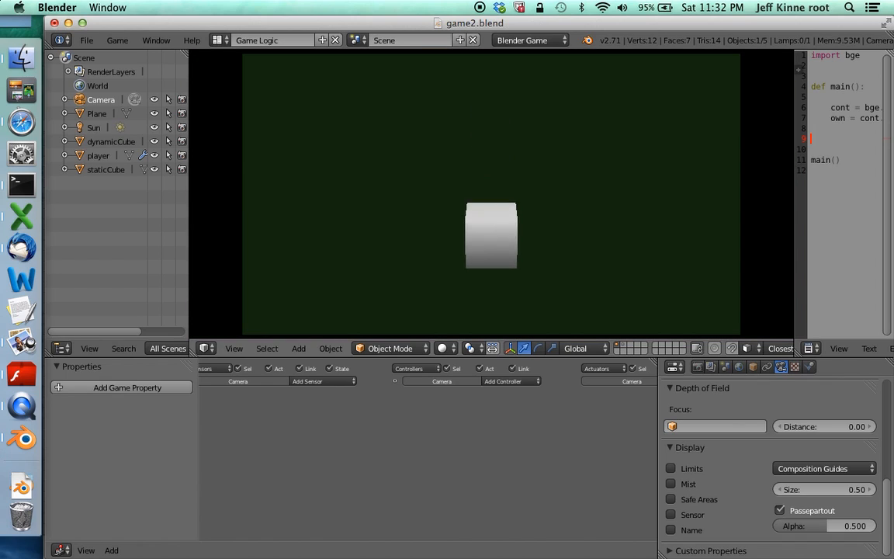
pyautogui.press('Up')
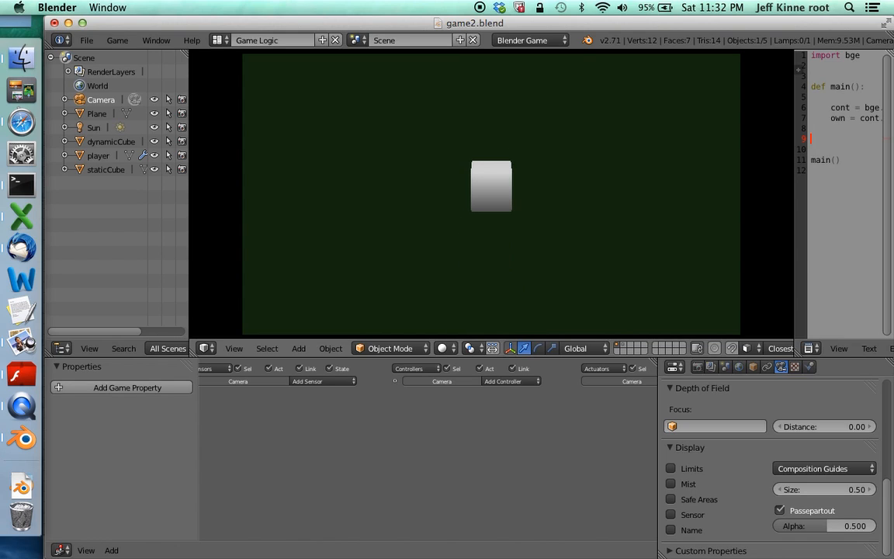
pyautogui.press('Down')
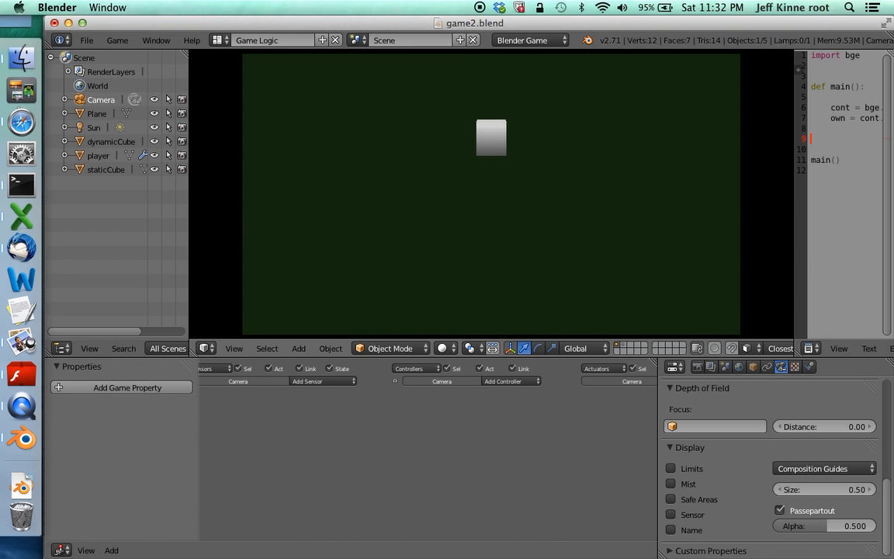
pyautogui.press('space')
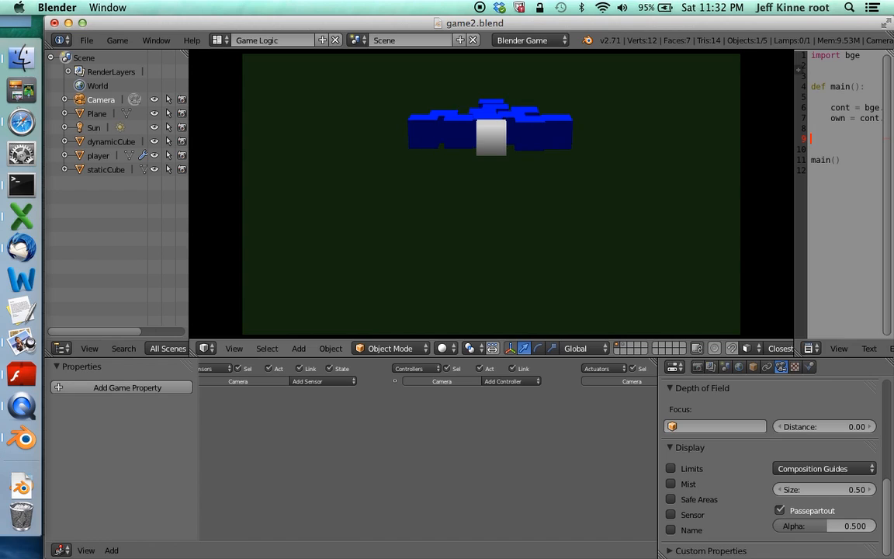
pyautogui.press('Down')
pyautogui.press('Up')
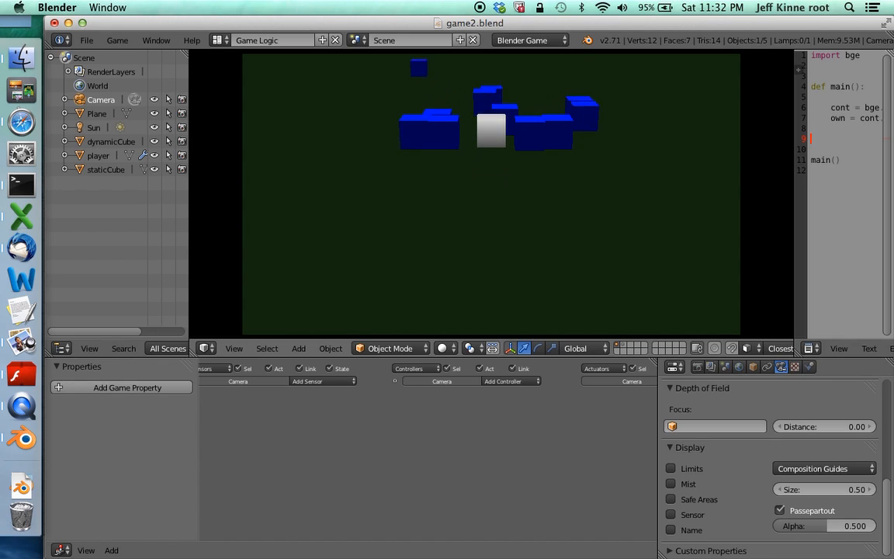
pyautogui.press('Escape')
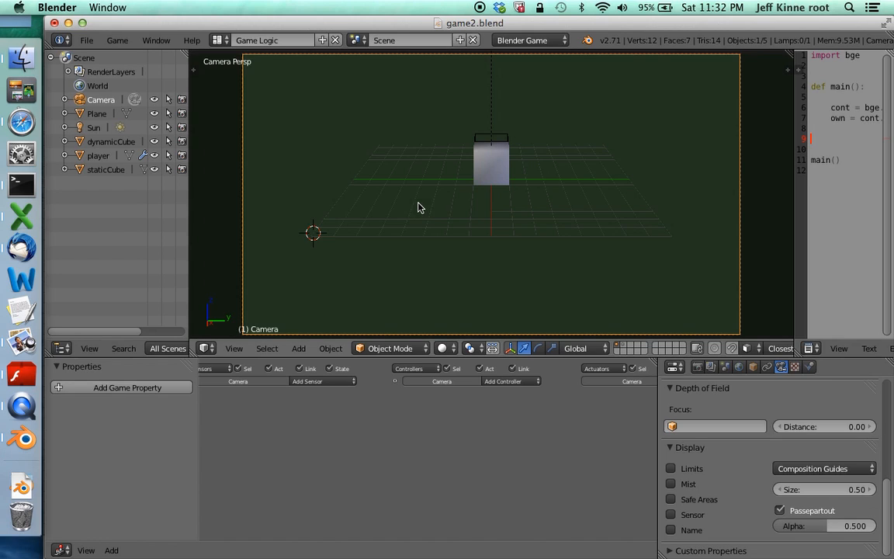
# Step: Set the camera's depth of field focus object to player
pyautogui.click(717, 429)
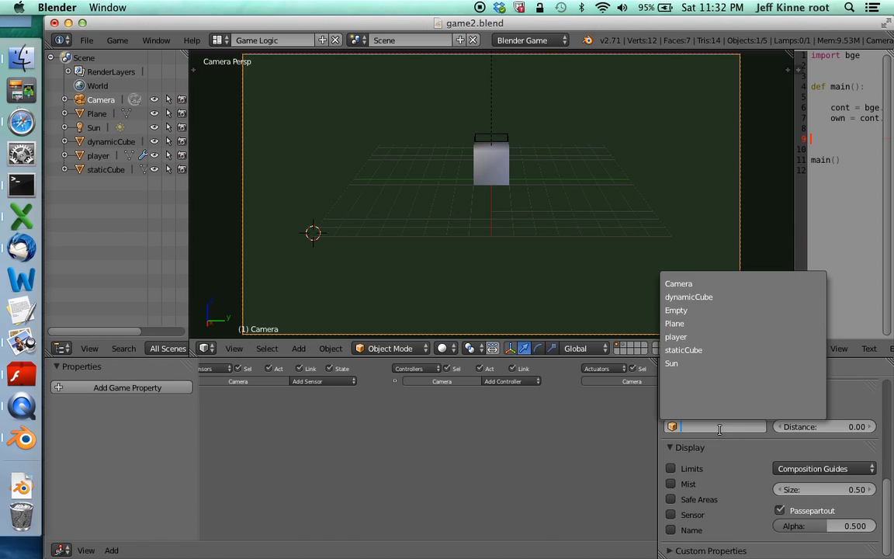
pyautogui.click(691, 337)
pyautogui.click(520, 224)
# Step: Play-test the game with the focus object set, moving the player forward and back, and end it
pyautogui.press('p')
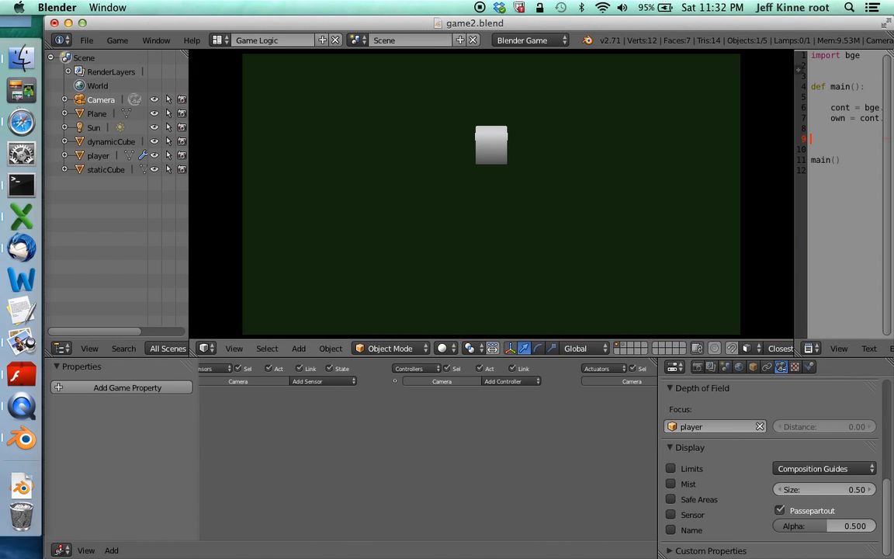
pyautogui.press('Down')
pyautogui.press('Up')
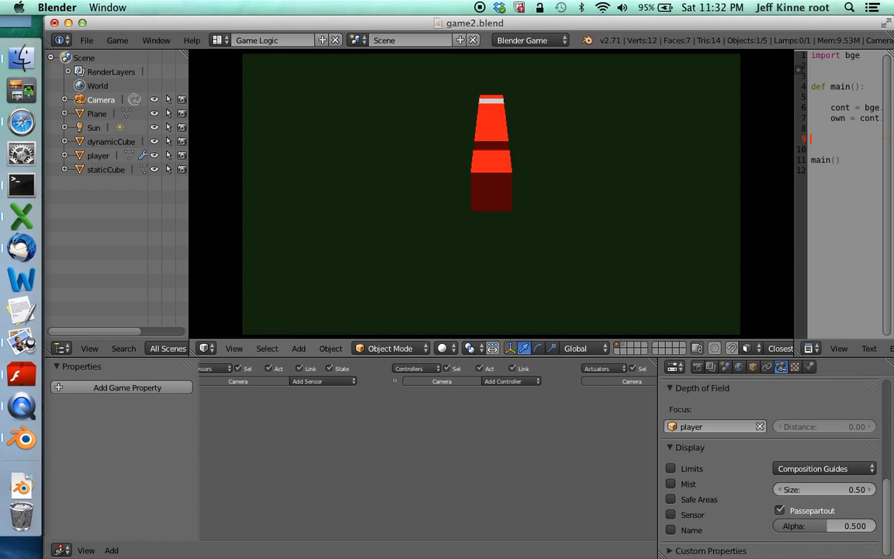
pyautogui.press('Escape')
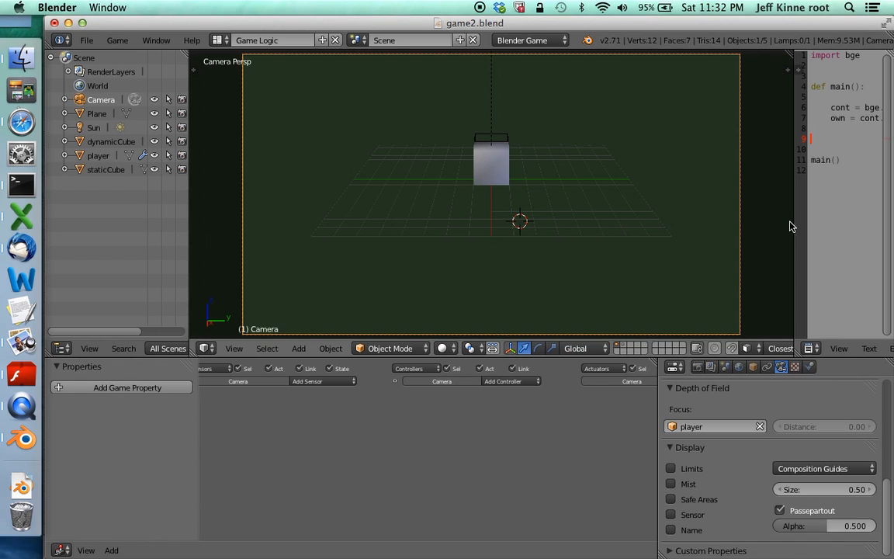
# Step: Set player as the camera's parent in its object relations
pyautogui.click(753, 367)
pyautogui.scroll(8, 765, 400)
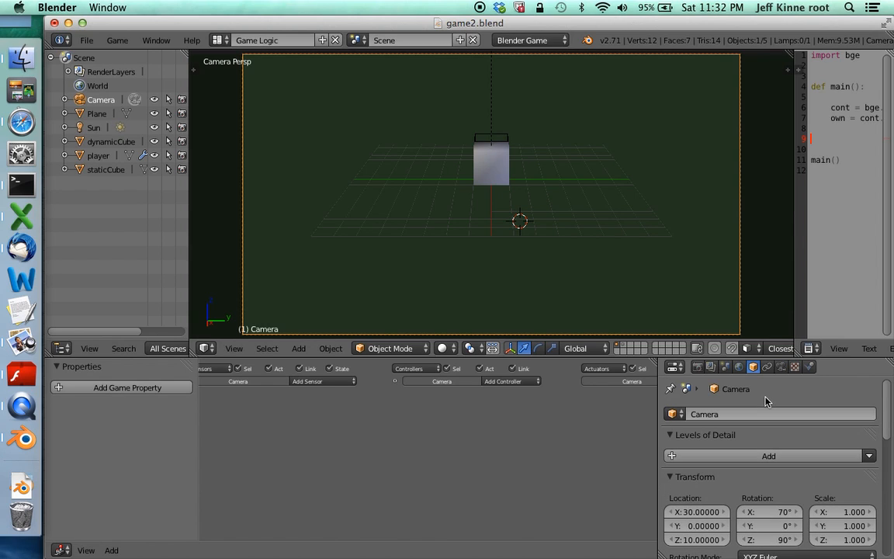
pyautogui.scroll(-2, 765, 400)
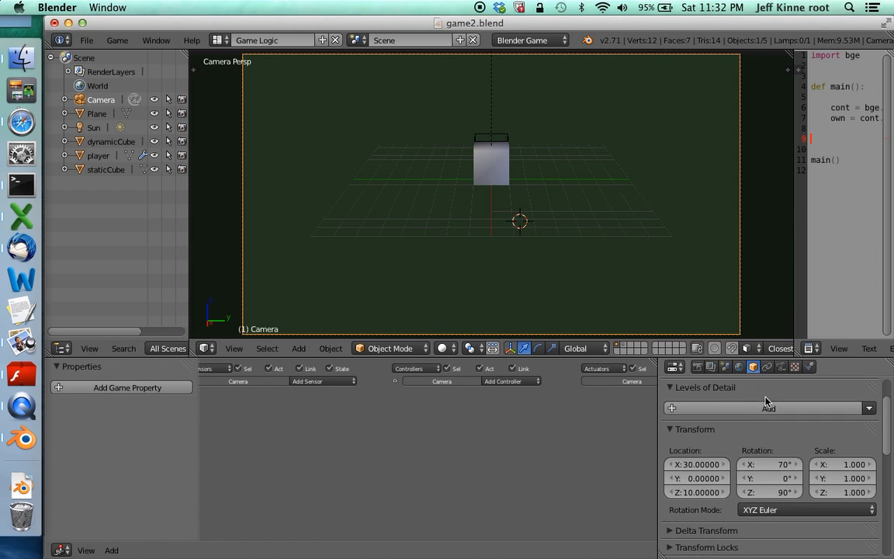
pyautogui.scroll(-5, 765, 400)
pyautogui.click(828, 509)
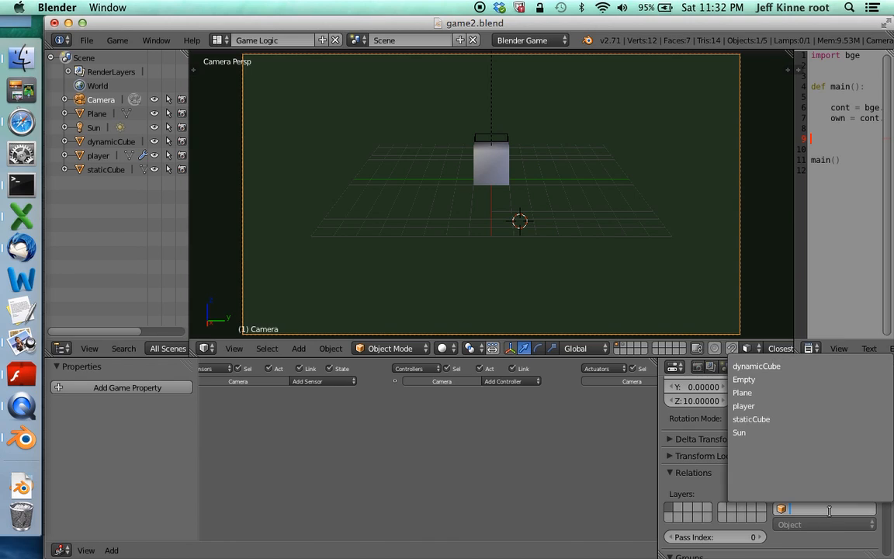
pyautogui.click(744, 406)
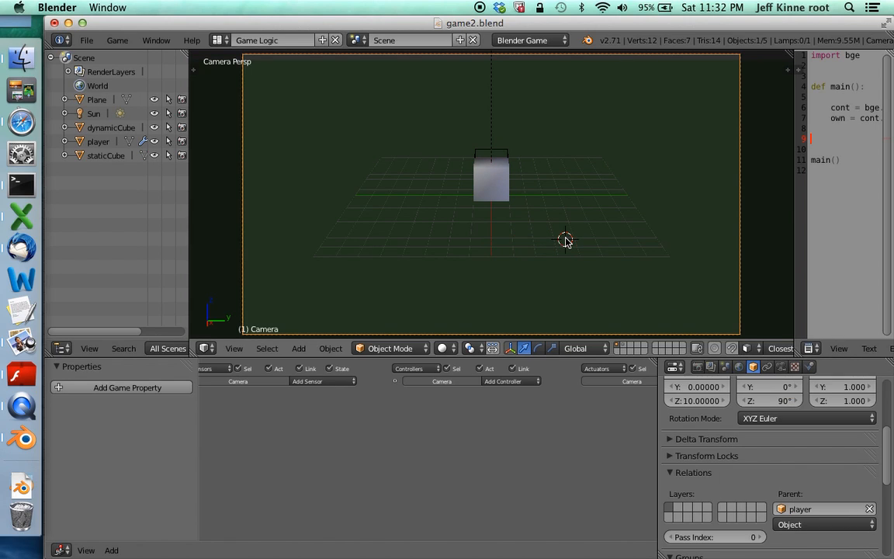
# Step: Play-test the game with the camera parented to player, moving the player sideways past the blue cubes, and end it
pyautogui.press('p')
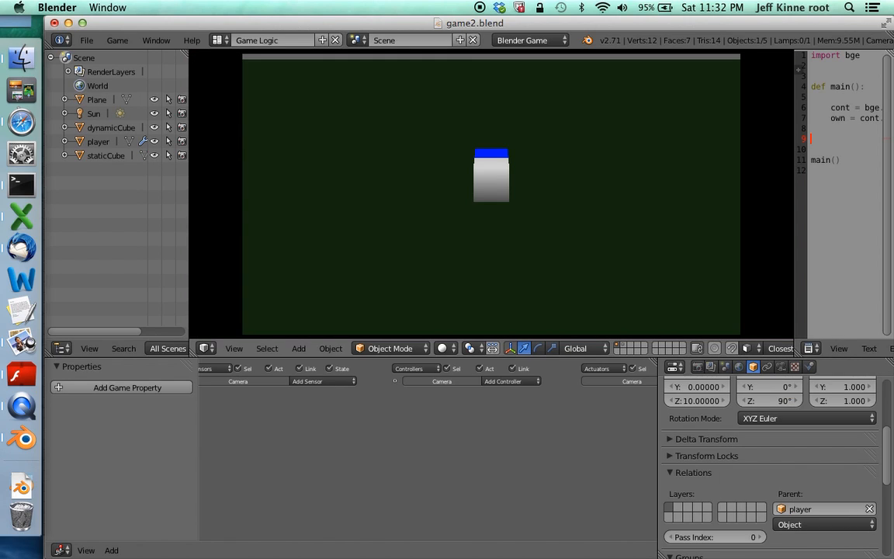
pyautogui.press('Right')
pyautogui.press('Right')
pyautogui.press('Left')
pyautogui.press('Left')
pyautogui.press('Left')
pyautogui.press('Left')
pyautogui.press('Left')
pyautogui.press('Left')
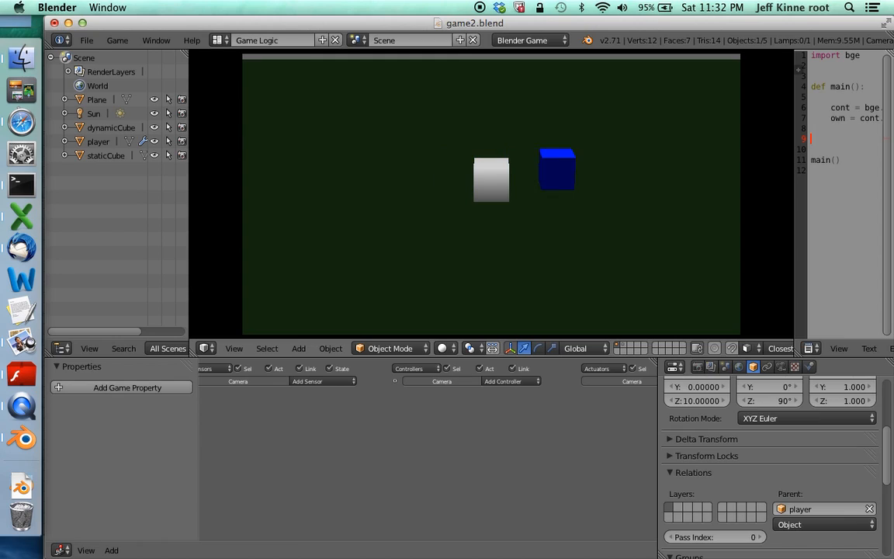
pyautogui.press('Right')
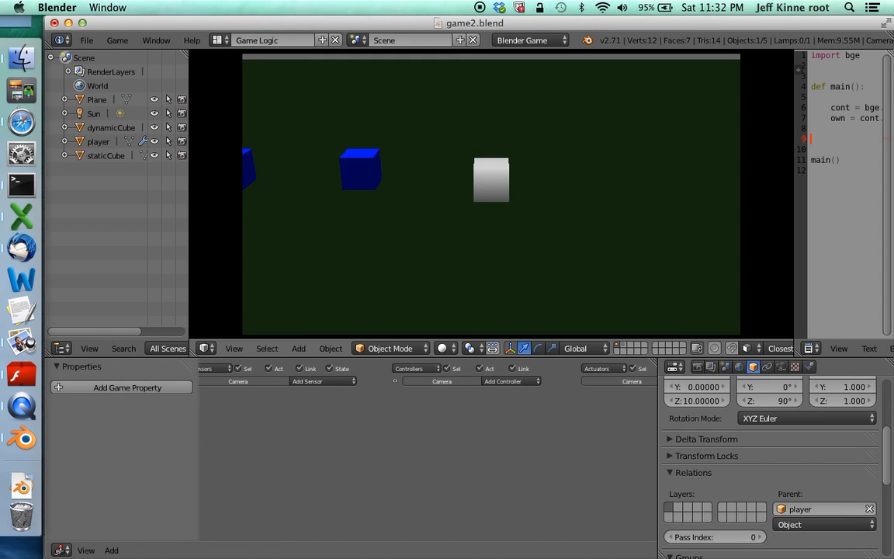
pyautogui.press('Left')
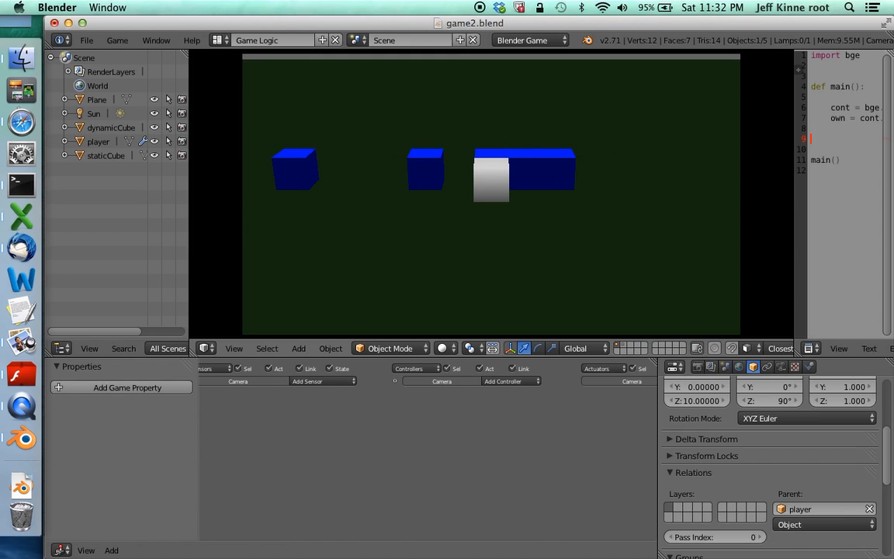
pyautogui.press('Left')
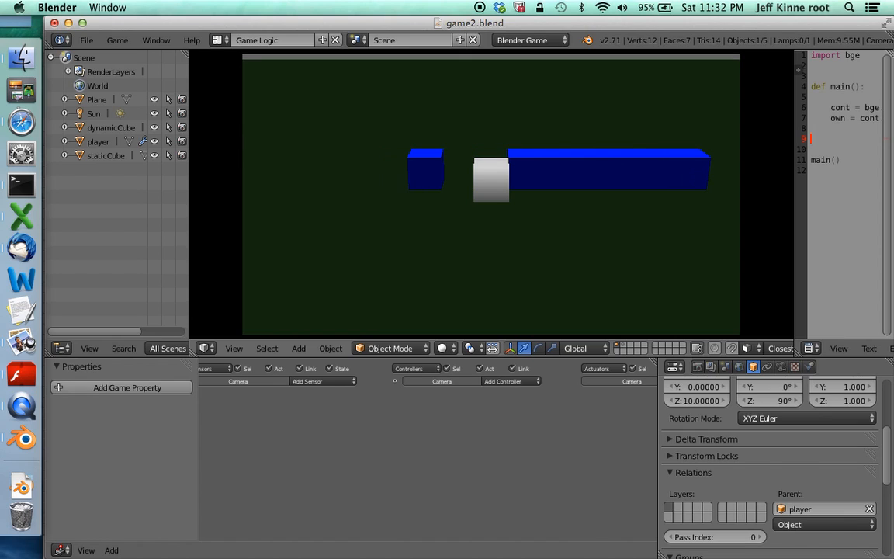
pyautogui.press('Left')
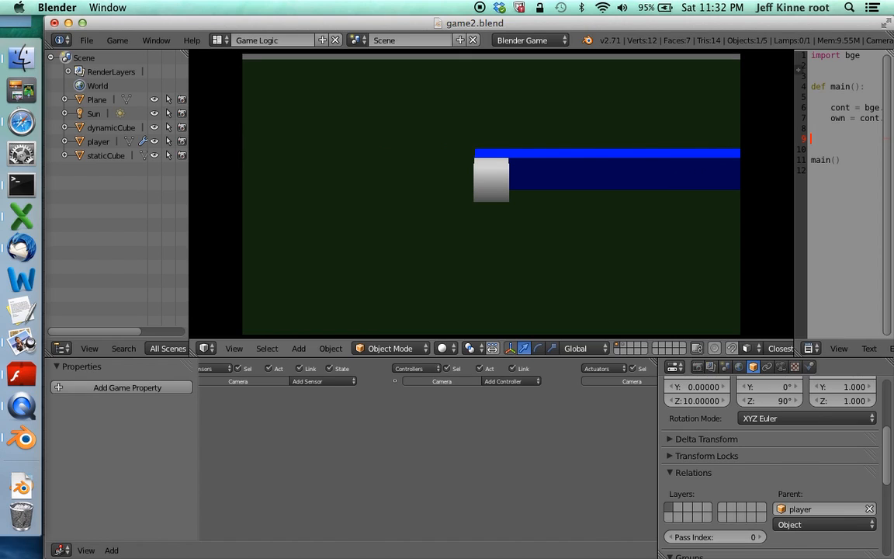
pyautogui.press('Escape')
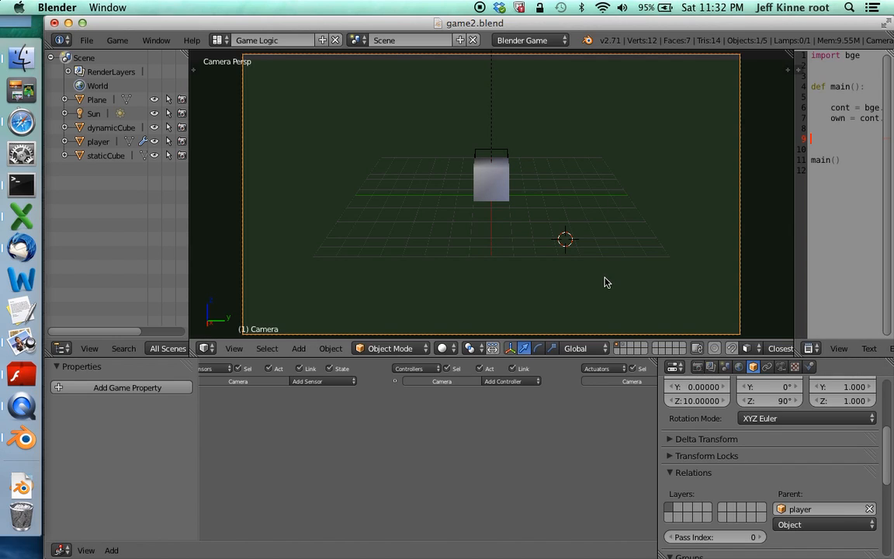
# Step: Inspect the camera and its parent line to the player from outside the camera in an orthographic view
pyautogui.click(232, 349)
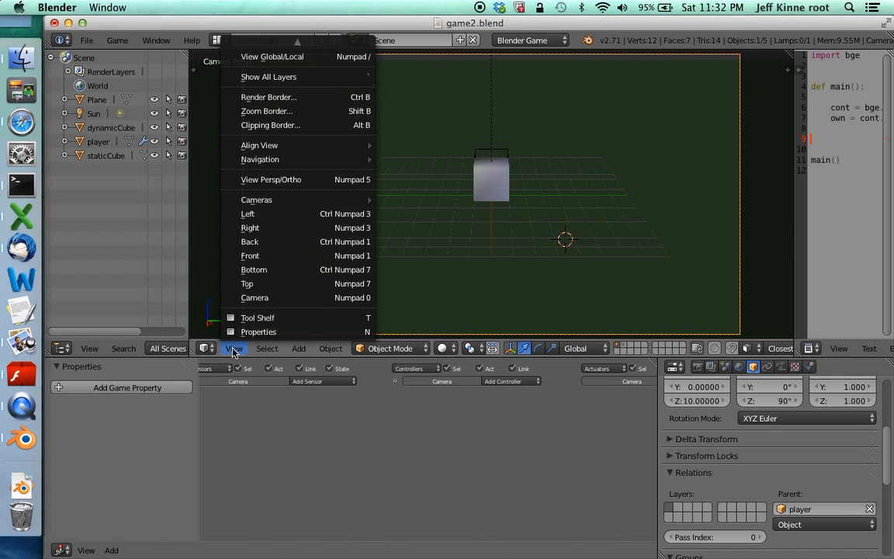
pyautogui.click(293, 181)
pyautogui.moveTo(366, 244); pyautogui.dragTo(416, 259, button='middle')
pyautogui.scroll(-5, 416, 258)
pyautogui.scroll(5, 416, 258)
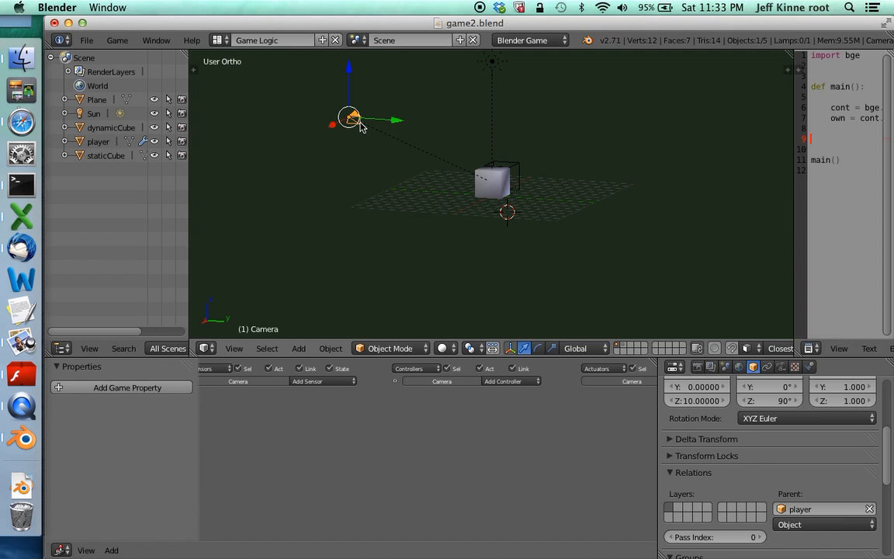
# Step: Set the selected camera object as the active camera and look through it
pyautogui.click(235, 349)
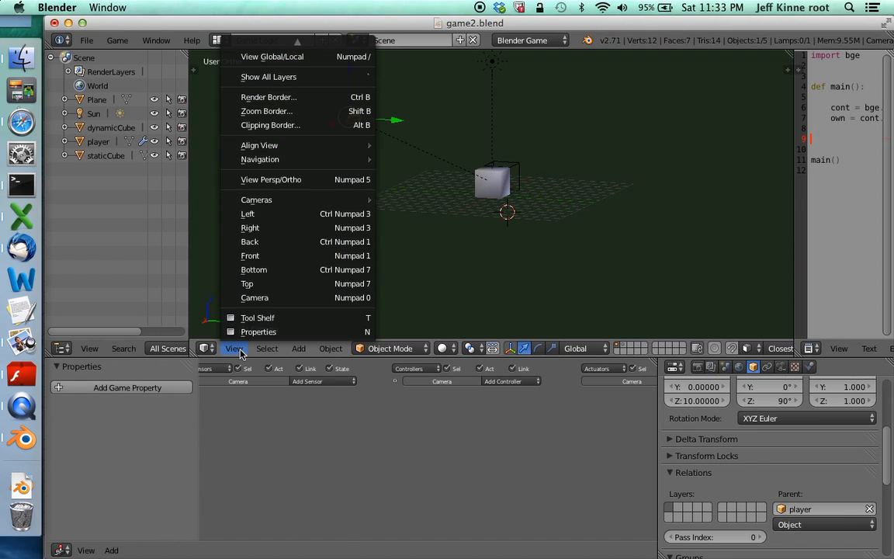
pyautogui.moveTo(300, 199)
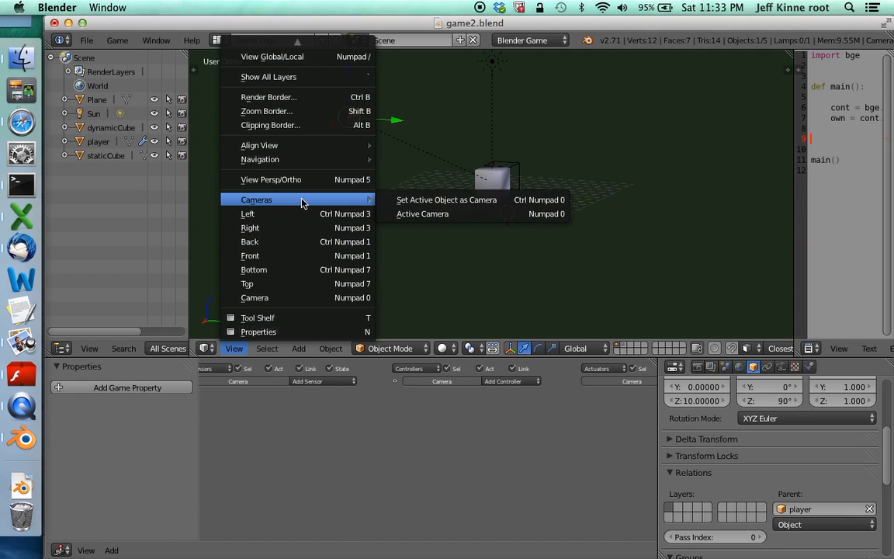
pyautogui.click(443, 200)
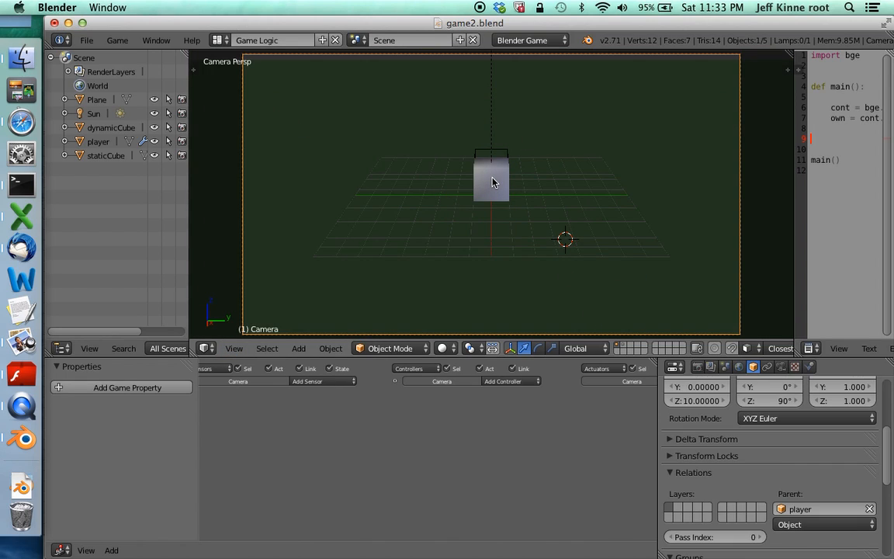
# Step: Set the camera's scale to 2 on the X, Y and Z axes
pyautogui.scroll(2, 764, 442)
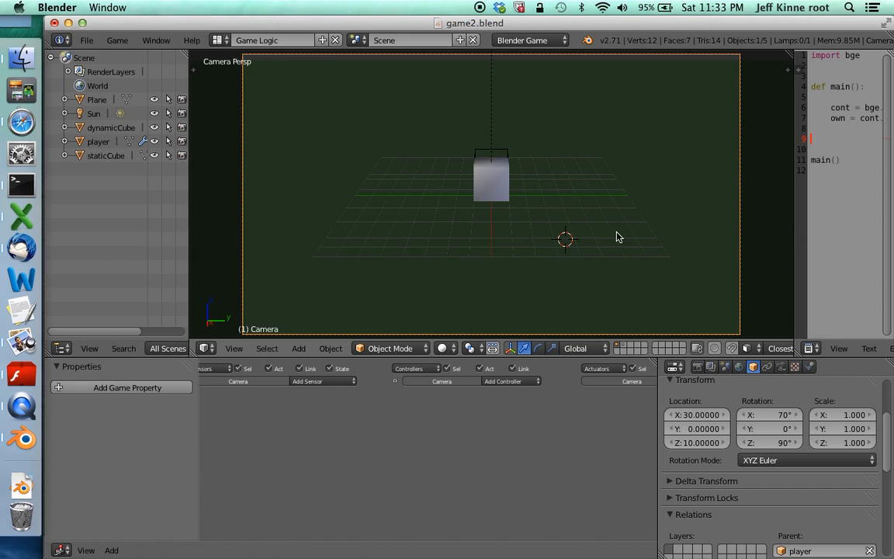
pyautogui.click(857, 416)
pyautogui.write('2')
pyautogui.press('Tab')
pyautogui.write('2')
pyautogui.press('Tab')
pyautogui.write('2')
pyautogui.press('Return')
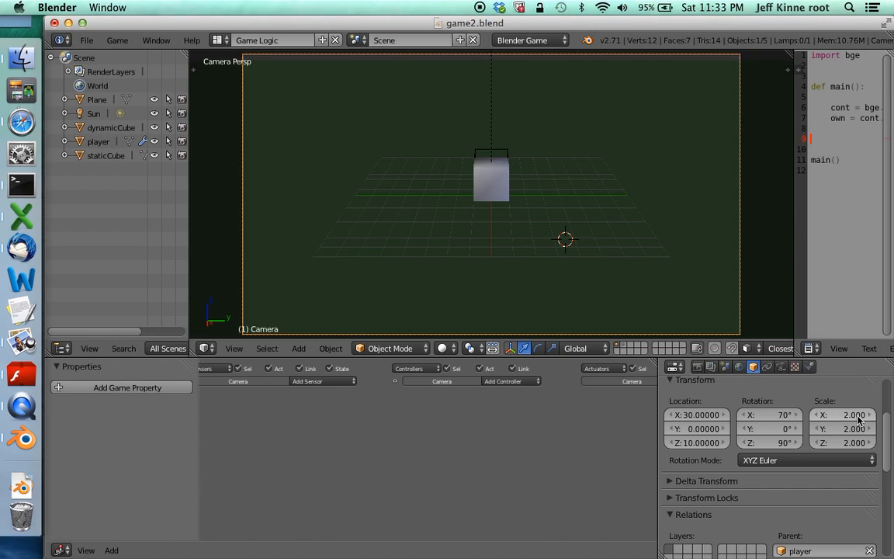
# Step: Set the camera's scale back to 1 on the X, Y and Z axes
pyautogui.click(859, 423)
pyautogui.hotkey('shift', 'Tab')
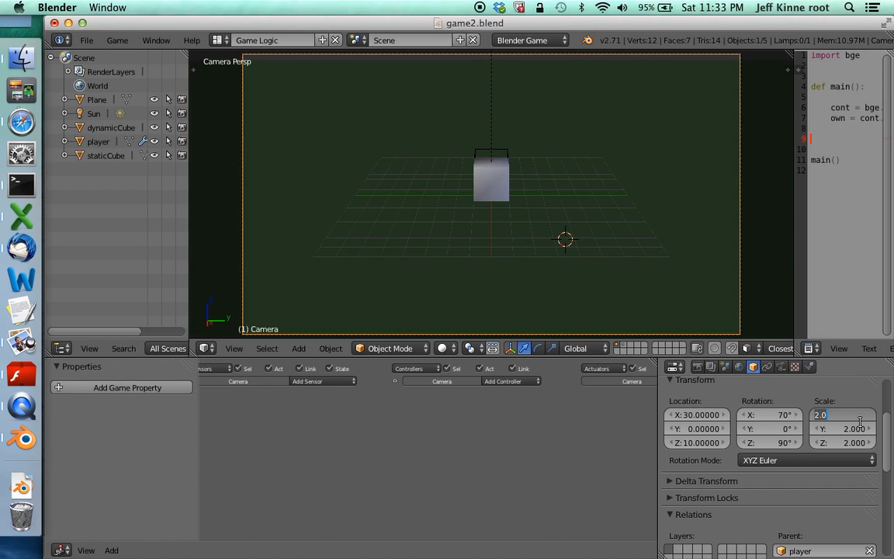
pyautogui.write('1')
pyautogui.press('Tab')
pyautogui.write('1')
pyautogui.press('Tab')
pyautogui.write('1')
pyautogui.press('Return')
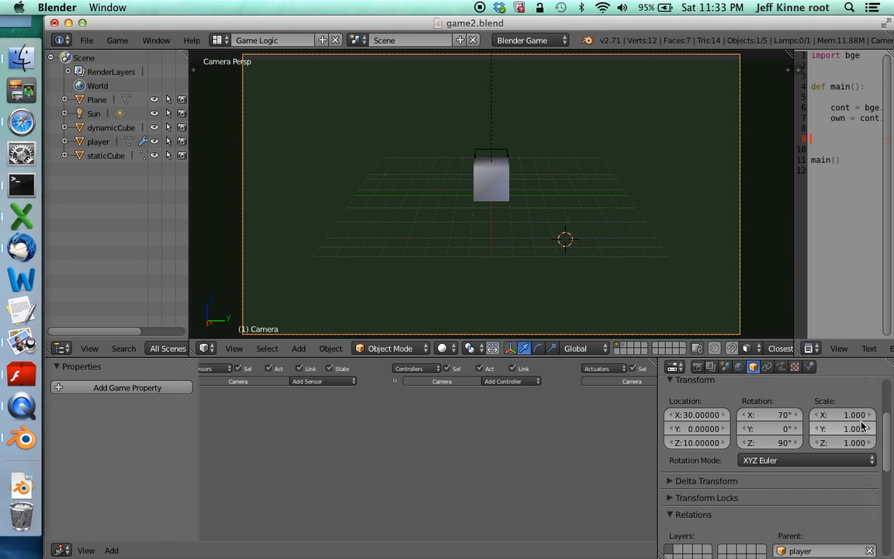
# Step: Leave the camera view and examine the camera's placement relative to the player cube in perspective
pyautogui.click(707, 414)
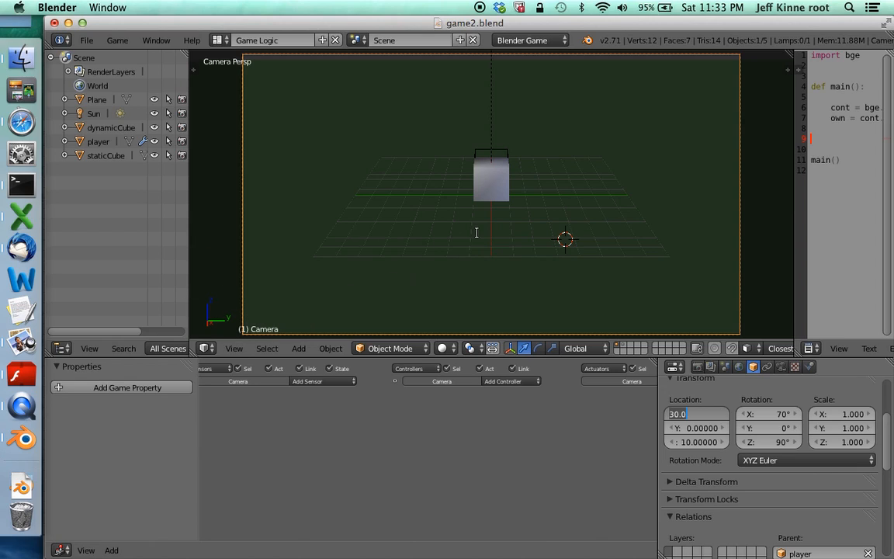
pyautogui.press('Return')
pyautogui.press('KP_0')
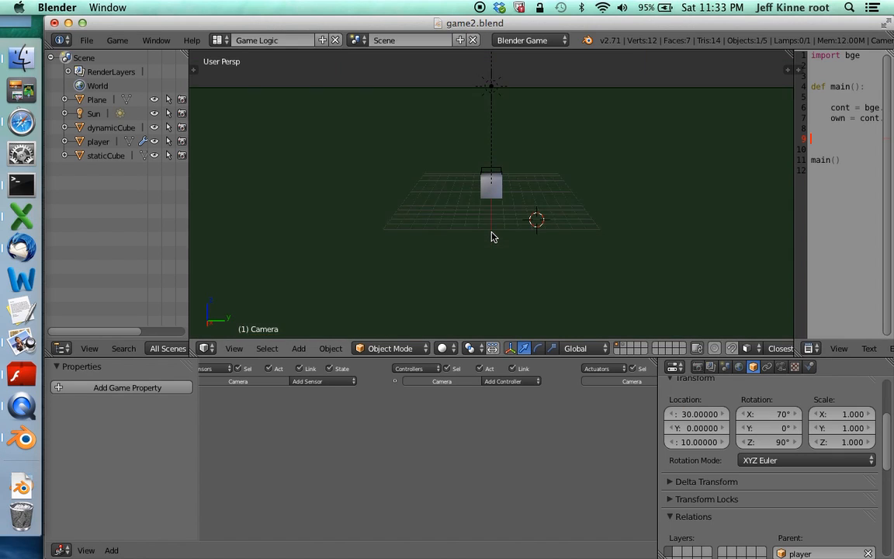
pyautogui.hscroll(3, 491, 237)
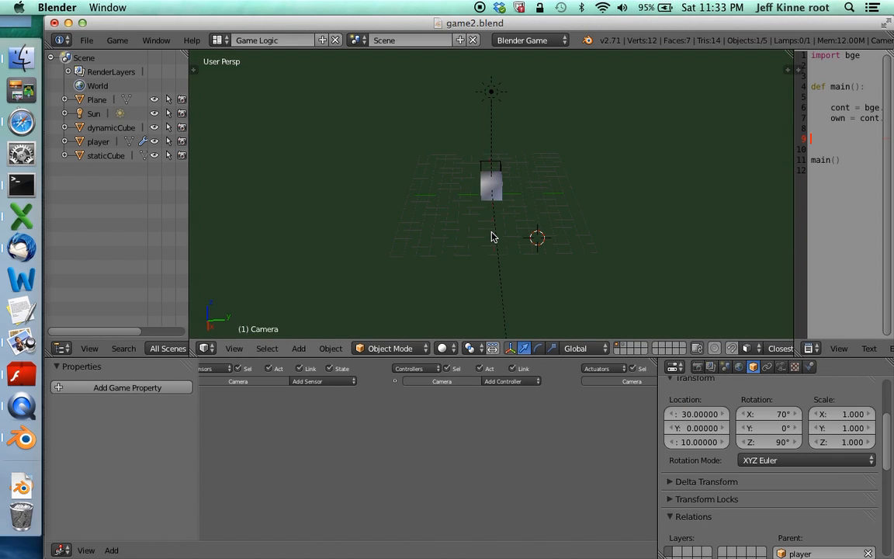
pyautogui.hscroll(5, 491, 236)
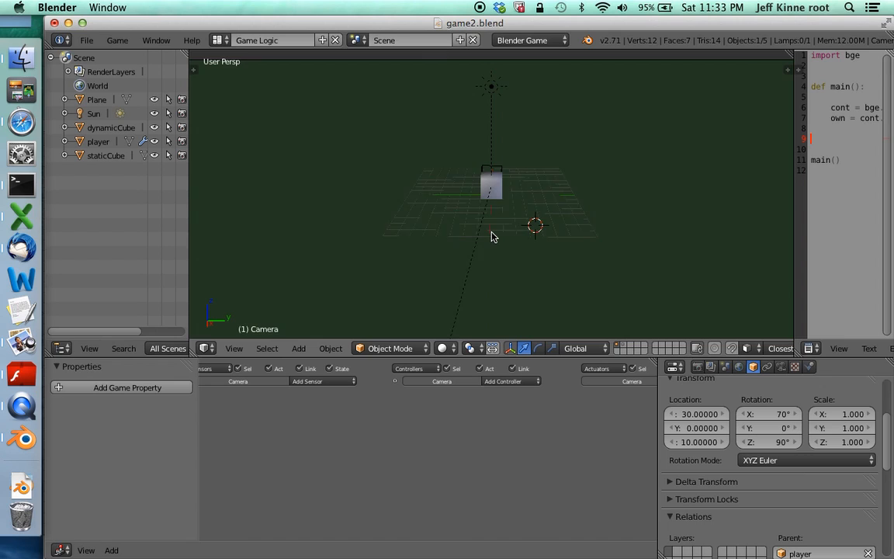
pyautogui.hscroll(5, 491, 236)
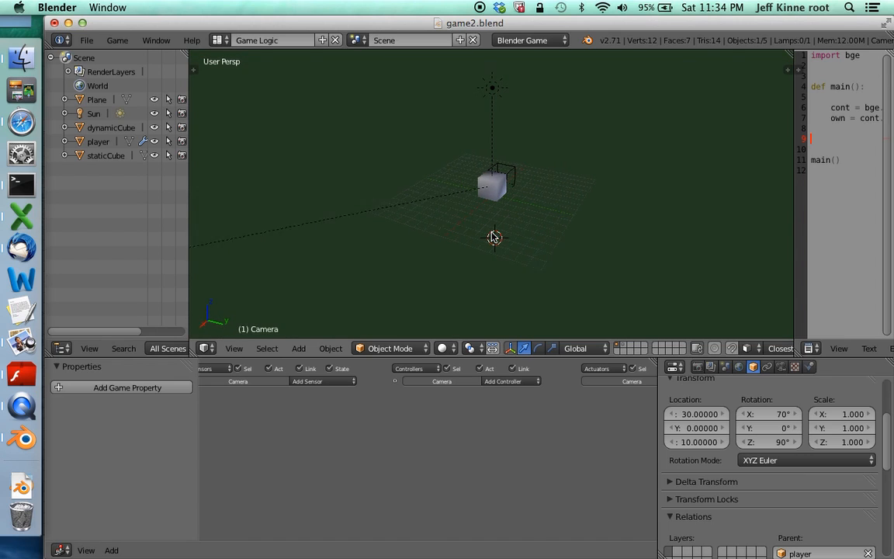
pyautogui.hscroll(8, 491, 237)
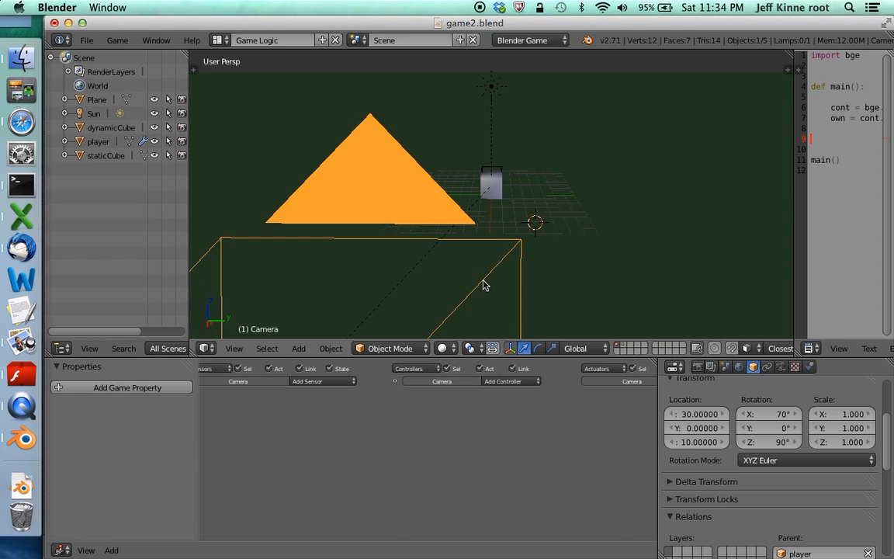
# Step: Return to the camera view by setting the selected camera as the scene's active camera
pyautogui.click(236, 348)
pyautogui.moveTo(304, 199)
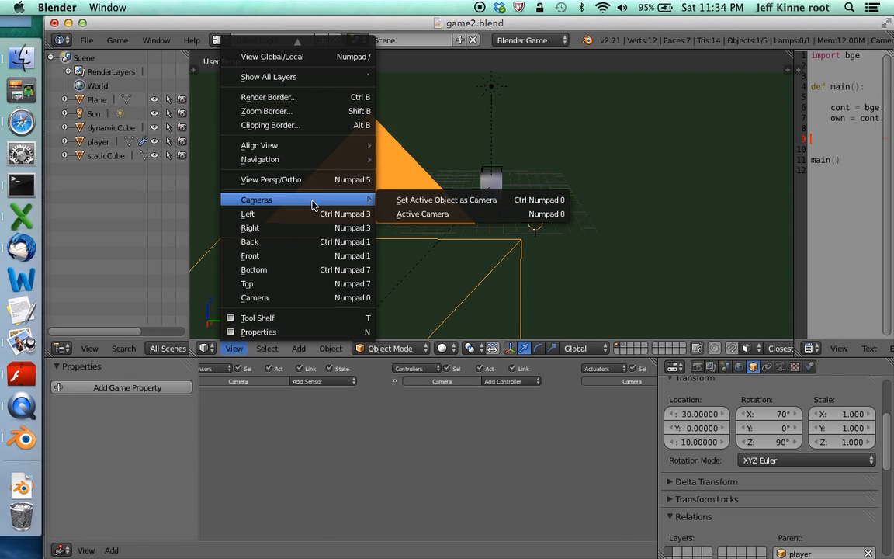
pyautogui.click(423, 199)
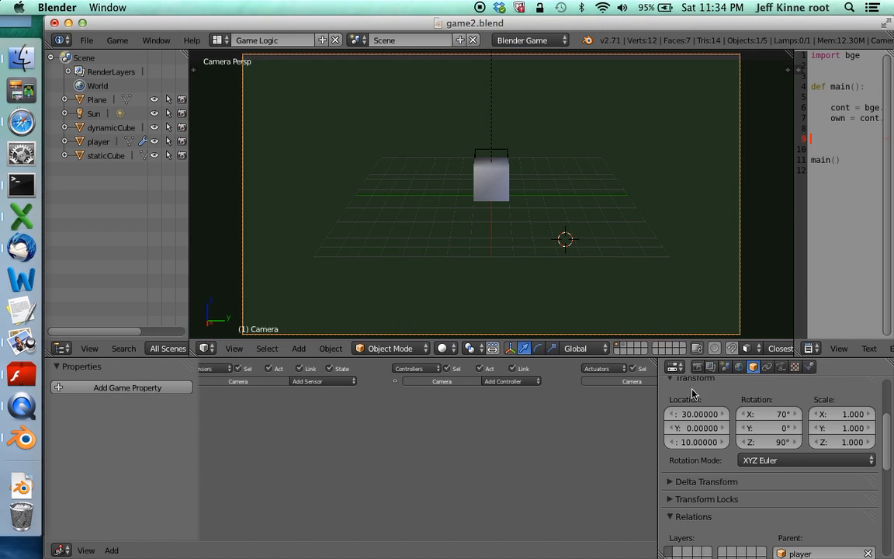
# Step: Set the camera's X location to 10
pyautogui.click(700, 415)
pyautogui.write('10')
pyautogui.press('Return')
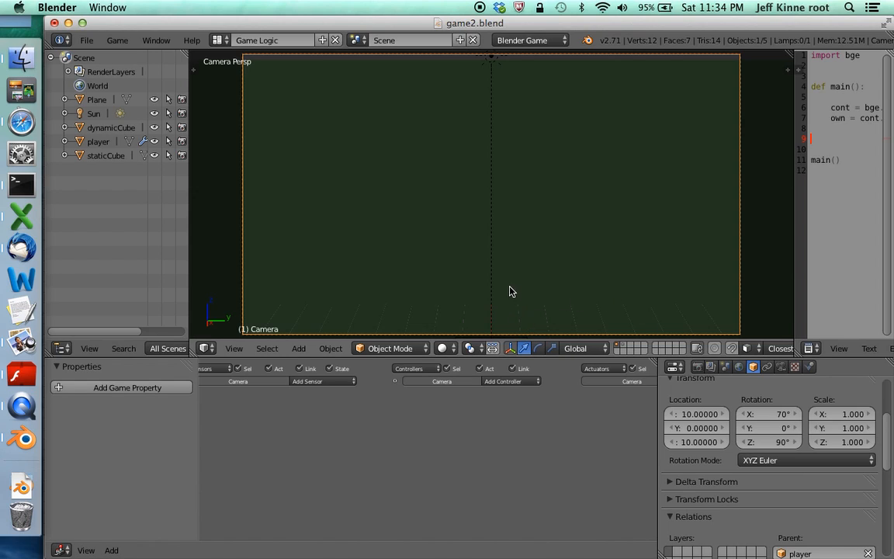
# Step: Try an X rotation of 30° on the camera, and change it to 50°
pyautogui.click(782, 415)
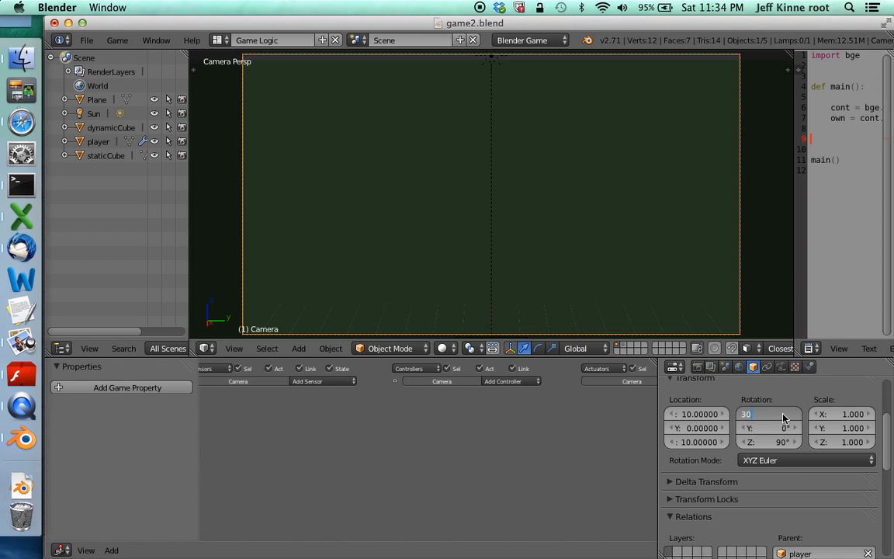
pyautogui.write('30')
pyautogui.press('Return')
pyautogui.click(782, 415)
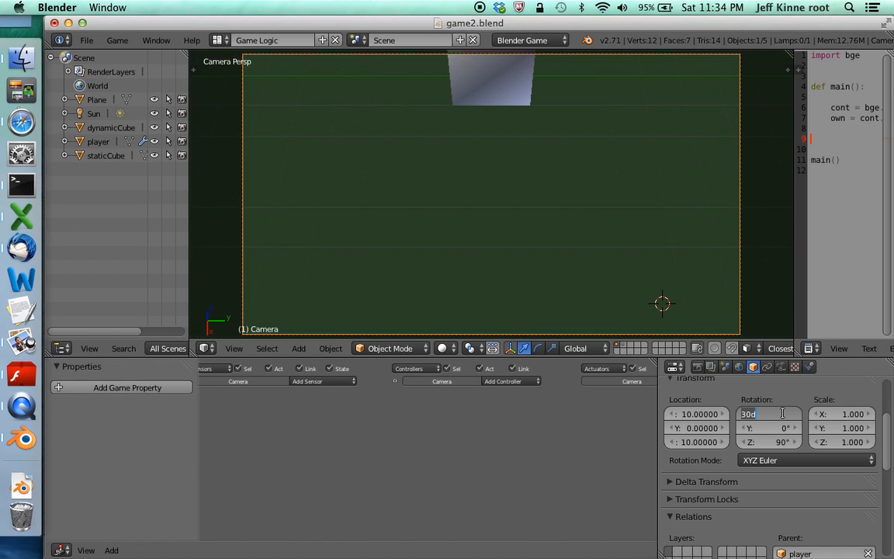
pyautogui.write('50')
pyautogui.press('Return')
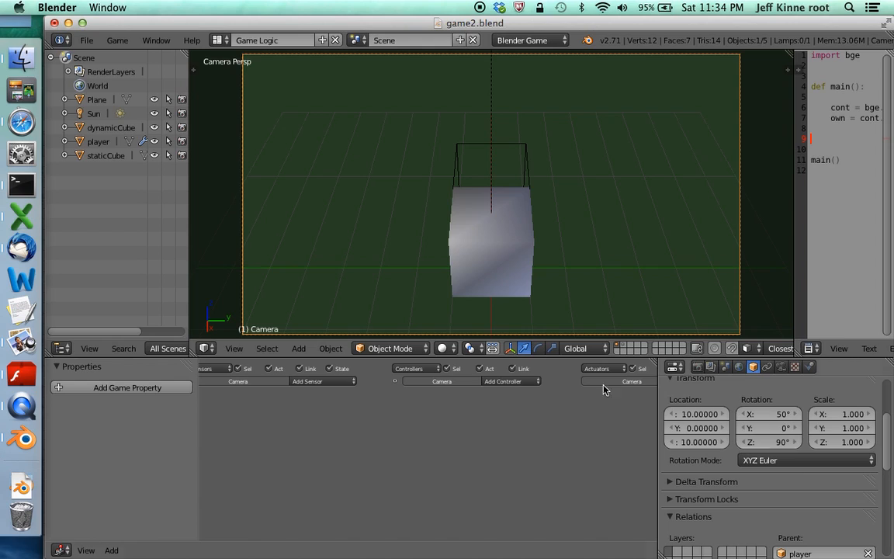
# Step: View the tilted camera and the player cube from outside in an orthographic view
pyautogui.click(235, 349)
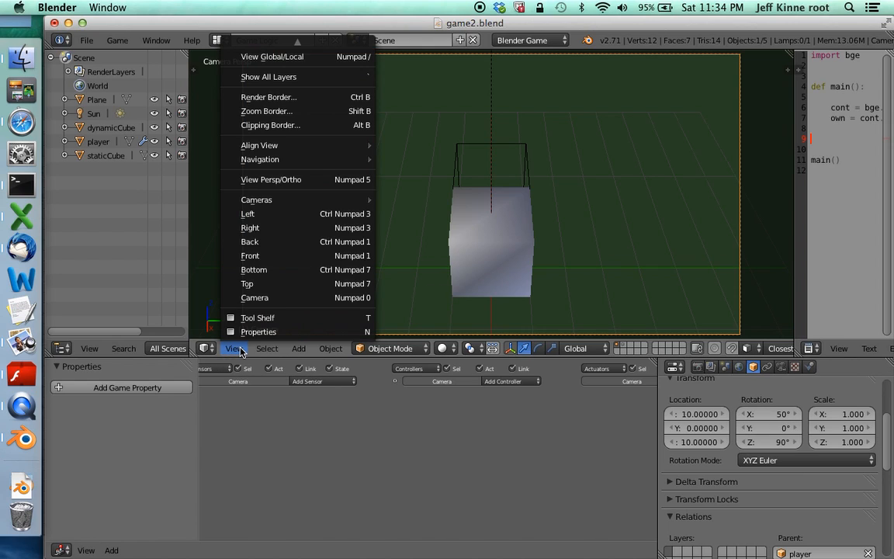
pyautogui.click(289, 178)
pyautogui.hscroll(-5, 482, 177)
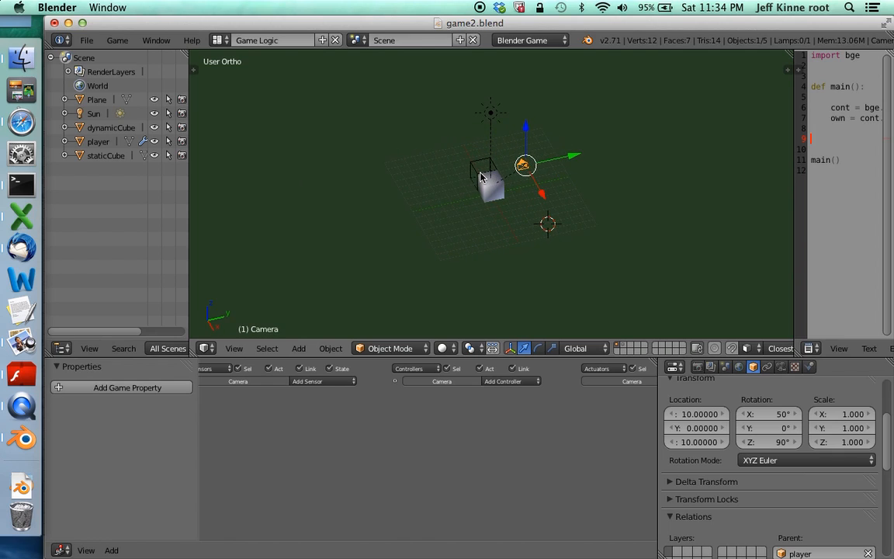
pyautogui.scroll(3, 482, 178)
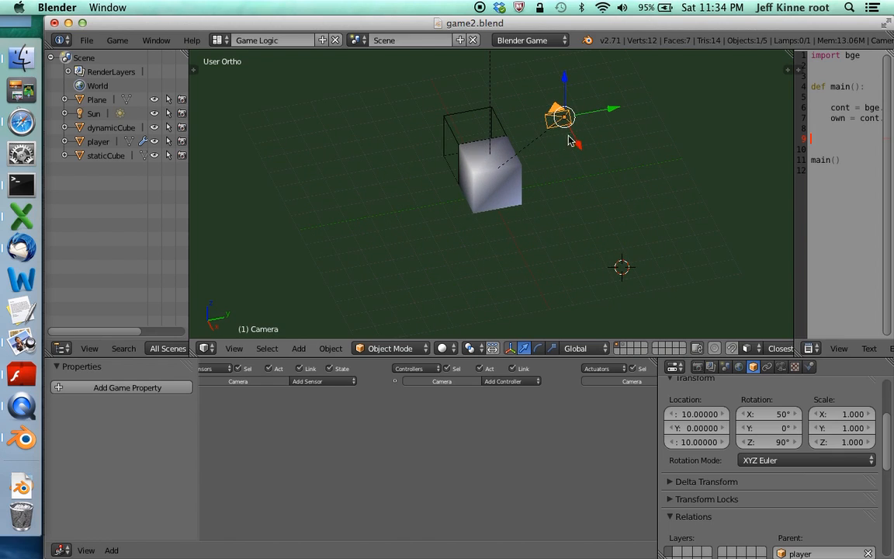
# Step: Set the camera's rotation to 0° on the X, Y and Z axes
pyautogui.click(782, 415)
pyautogui.write('0d')
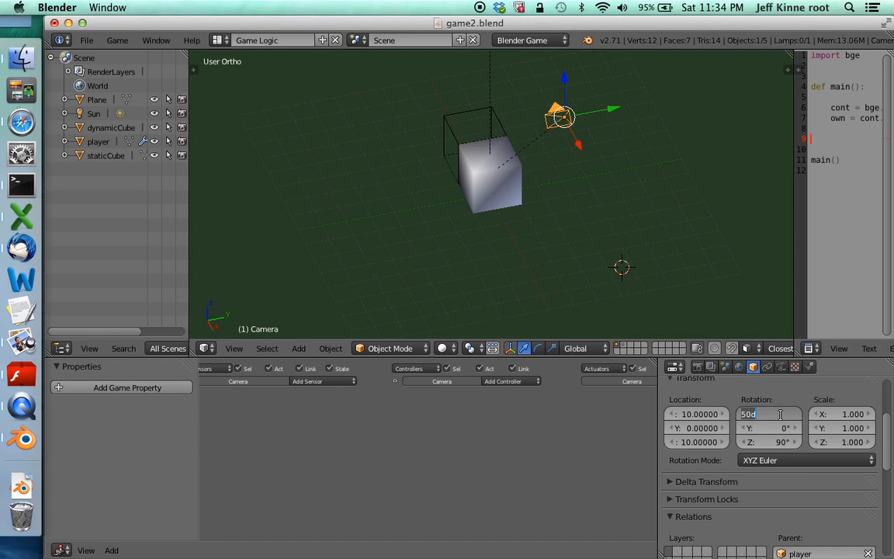
pyautogui.press('Tab')
pyautogui.write('0')
pyautogui.press('Tab')
pyautogui.write('0')
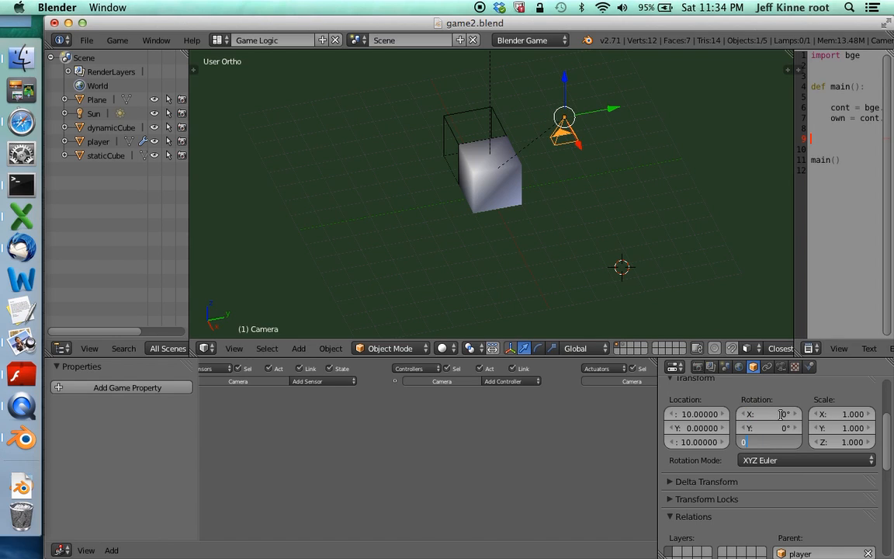
pyautogui.press('Return')
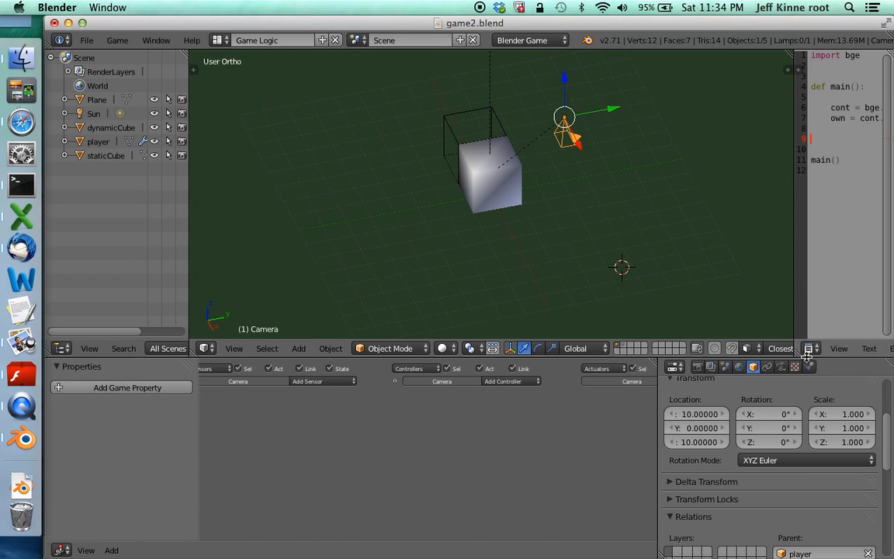
# Step: Set the camera's Z rotation to 90° and its X rotation to 45°
pyautogui.click(780, 440)
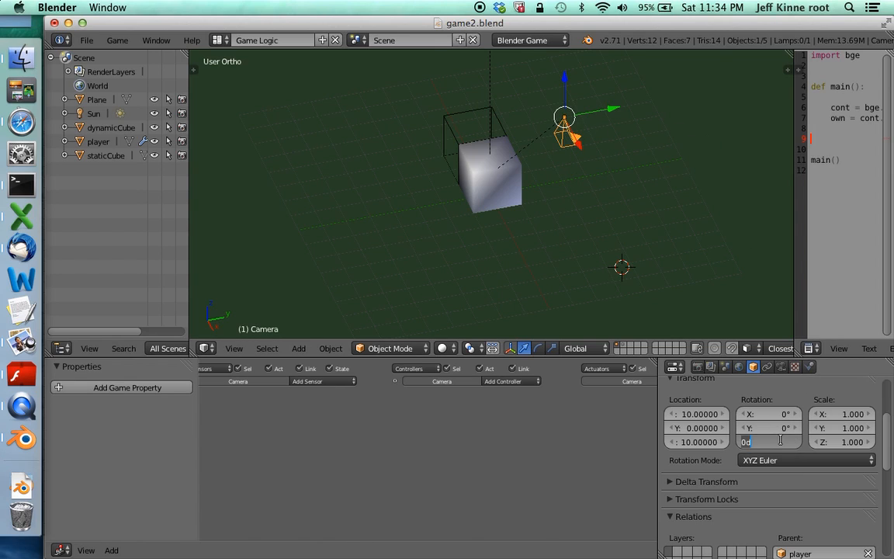
pyautogui.write('90')
pyautogui.press('Return')
pyautogui.press('Tab')
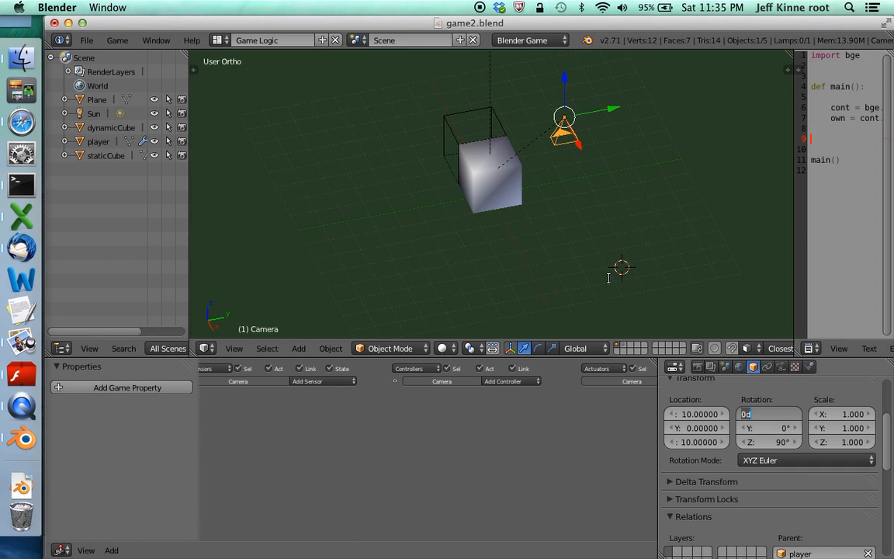
pyautogui.press('Return')
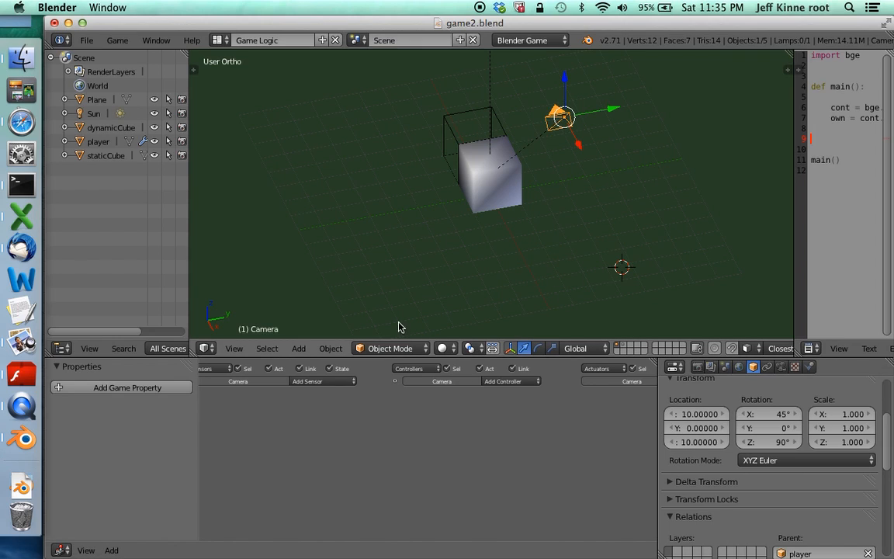
# Step: Set the camera's X location to 30 and its X rotation to 70°
pyautogui.click(704, 417)
pyautogui.write('30')
pyautogui.press('Return')
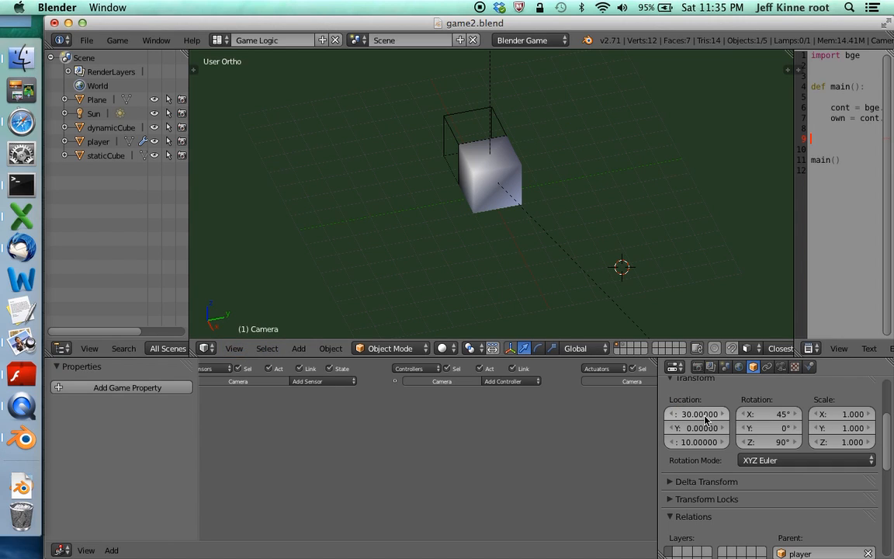
pyautogui.click(781, 417)
pyautogui.write('70')
pyautogui.press('Return')
# Step: Look at the player cube through the active camera in the 3D view
pyautogui.click(233, 348)
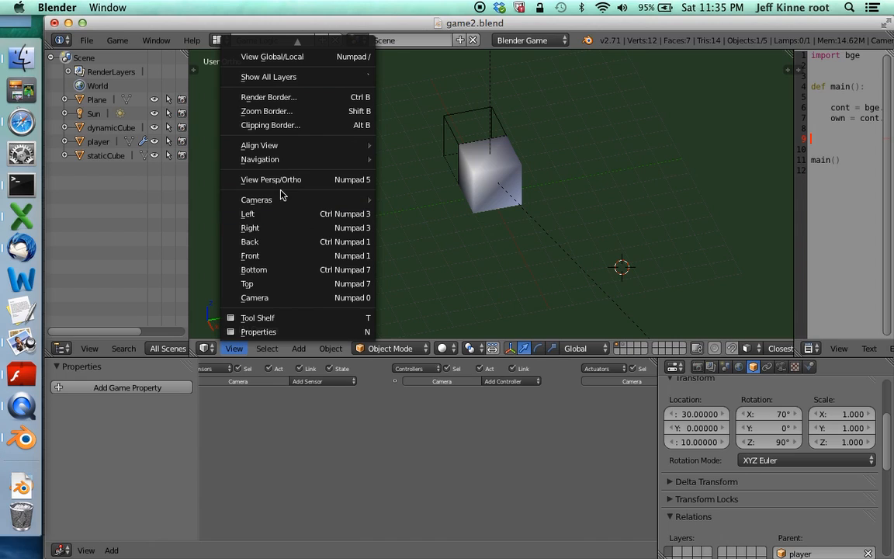
pyautogui.moveTo(294, 197)
pyautogui.click(419, 204)
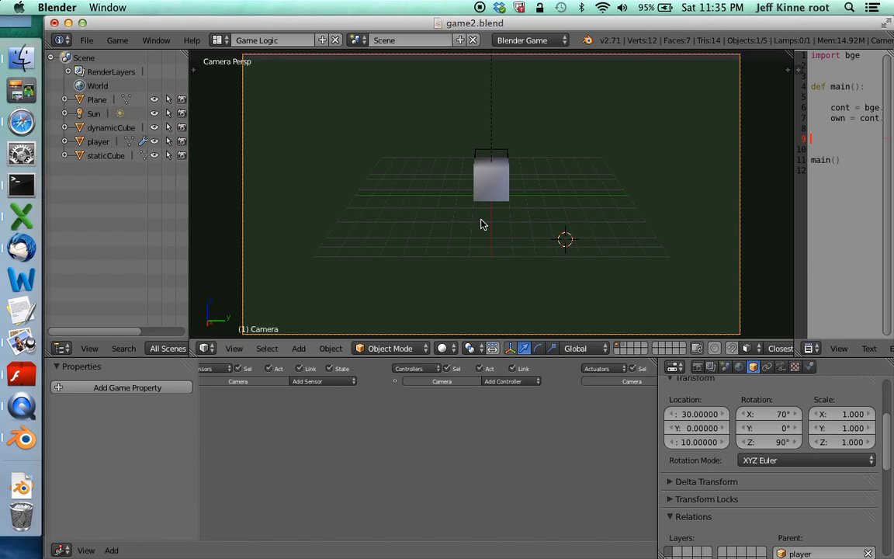
# Step: Start the game and move the player right, left and towards the camera while laying blue and red trails of cubes
pyautogui.press('p')
pyautogui.press('space')
pyautogui.press('Right')
pyautogui.press('space')
pyautogui.press('Right')
pyautogui.press('space')
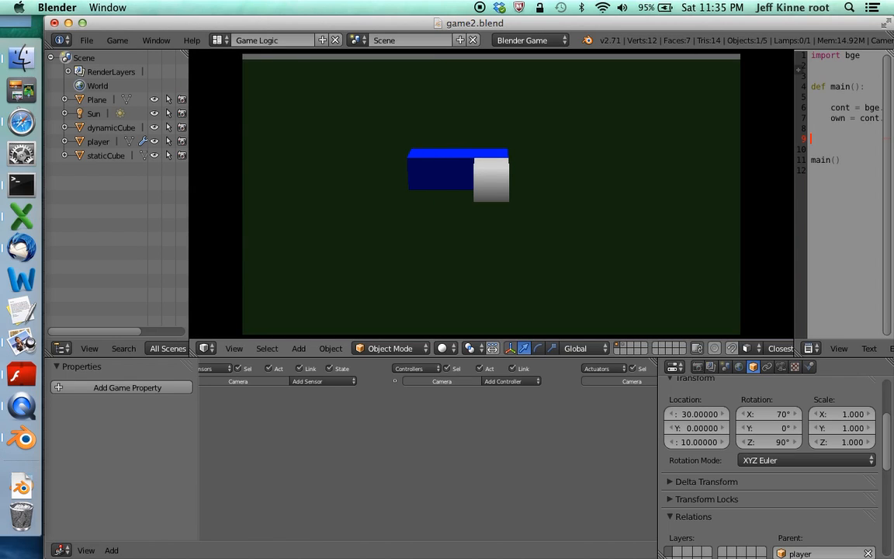
pyautogui.press('Down')
pyautogui.press('d')
pyautogui.press('Left')
pyautogui.press('d')
pyautogui.press('Left')
pyautogui.press('d')
pyautogui.press('Left')
pyautogui.press('d')
pyautogui.press('Down')
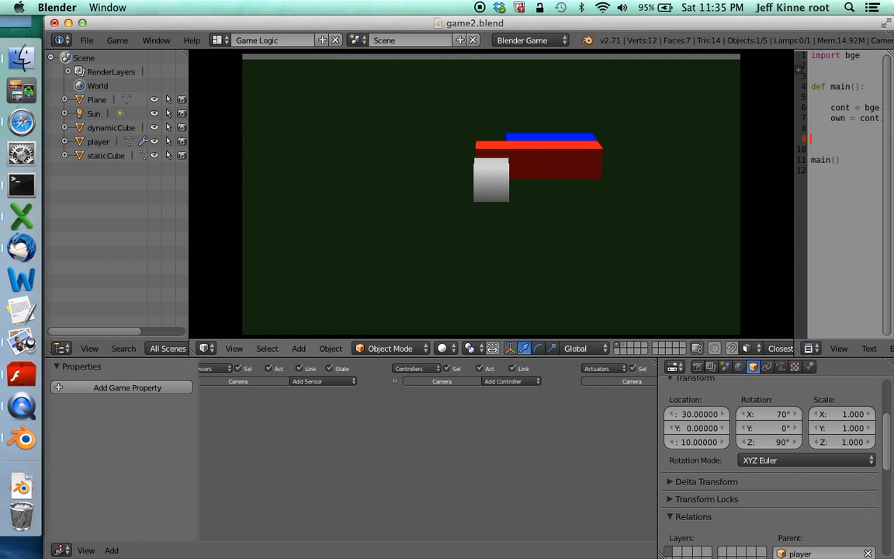
pyautogui.press('Down')
pyautogui.press('d')
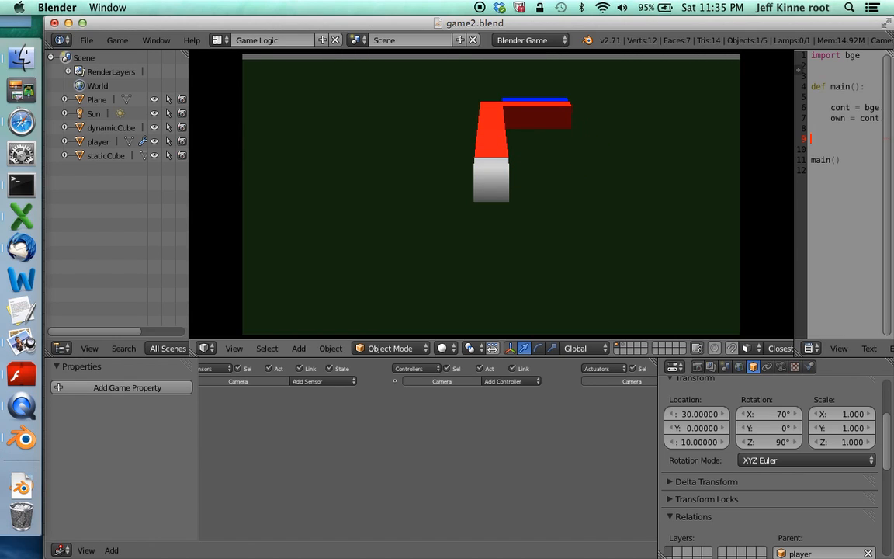
# Step: Extend the red trail by moving the player left, towards the camera and to the right
pyautogui.press('Left')
pyautogui.press('d')
pyautogui.press('Left')
pyautogui.press('d')
pyautogui.press('Left')
pyautogui.press('d')
pyautogui.press('Down')
pyautogui.press('Down')
pyautogui.press('Down')
pyautogui.press('Down')
pyautogui.press('Down')
pyautogui.press('Down')
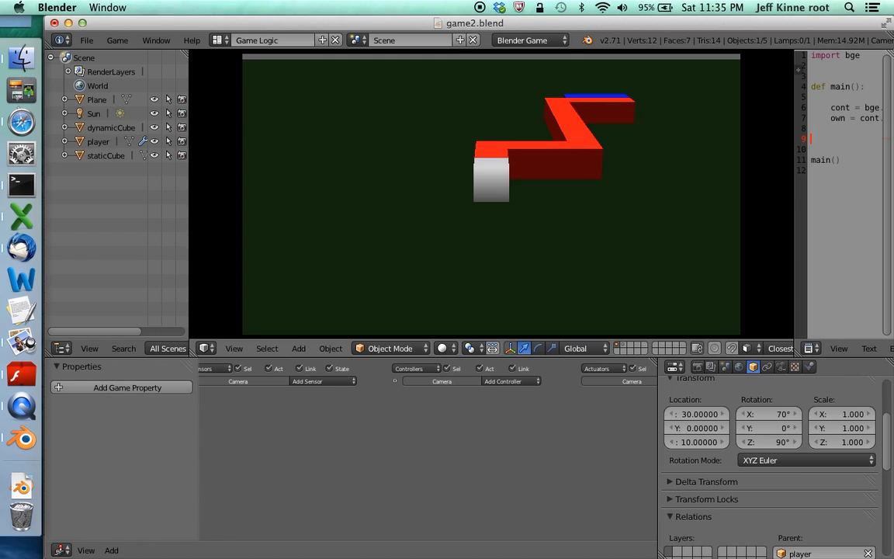
pyautogui.press('Right')
pyautogui.press('Right')
pyautogui.press('Right')
pyautogui.press('Right')
pyautogui.press('Right')
pyautogui.press('Right')
pyautogui.press('Right')
pyautogui.press('Right')
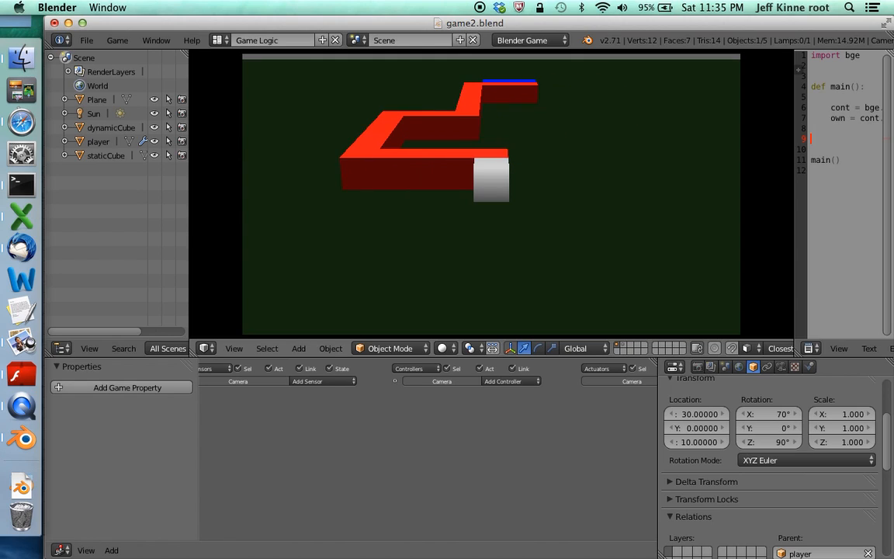
# Step: Test the camera following as the player moves away from it and back along the red trail
pyautogui.press('Up')
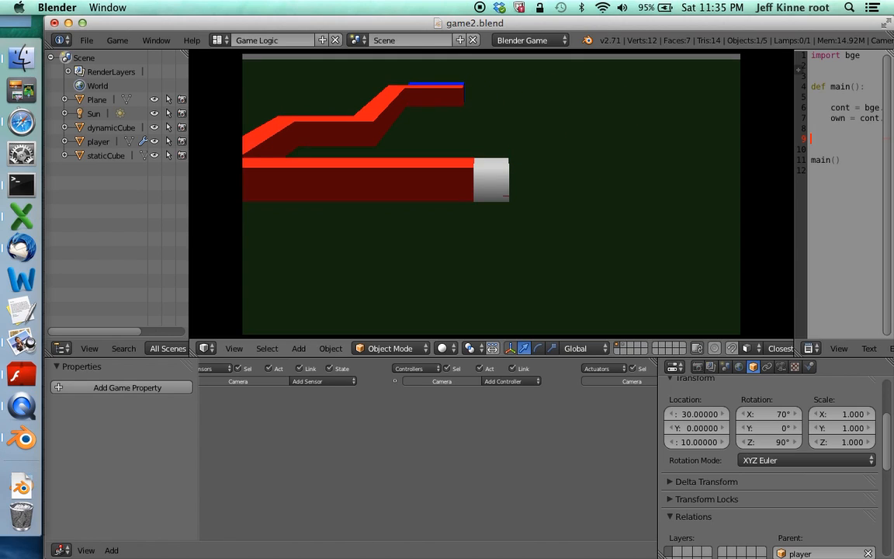
pyautogui.press('Up')
pyautogui.press('Up')
pyautogui.press('Up')
pyautogui.press('Up')
pyautogui.press('Up')
pyautogui.press('Up')
pyautogui.press('Up')
pyautogui.press('Up')
pyautogui.press('Up')
pyautogui.press('Up')
pyautogui.press('Up')
pyautogui.press('Up')
pyautogui.press('Up')
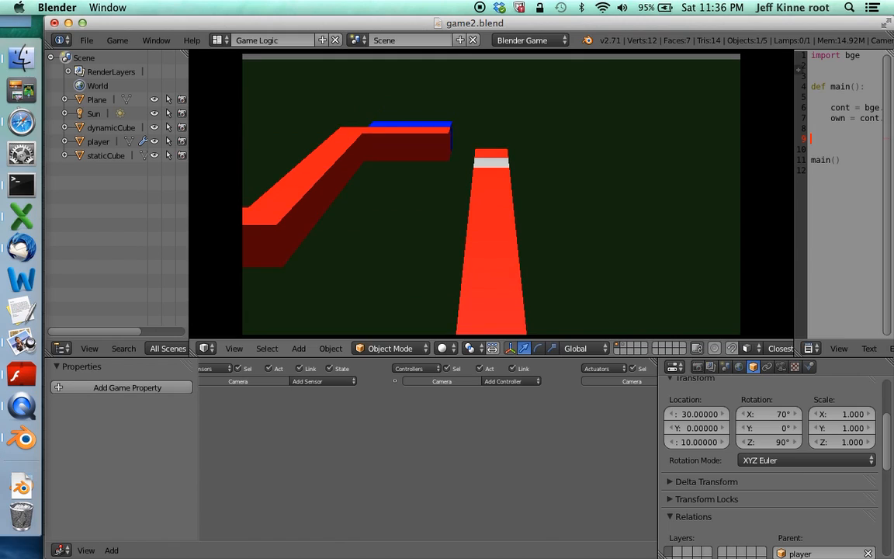
pyautogui.press('Down')
pyautogui.press('Down')
pyautogui.press('Down')
pyautogui.press('Down')
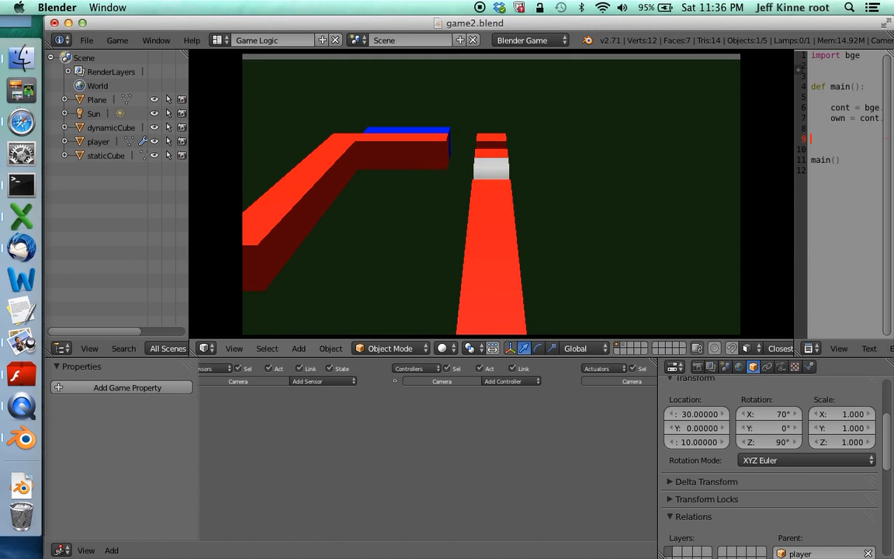
pyautogui.press('Up')
pyautogui.press('Up')
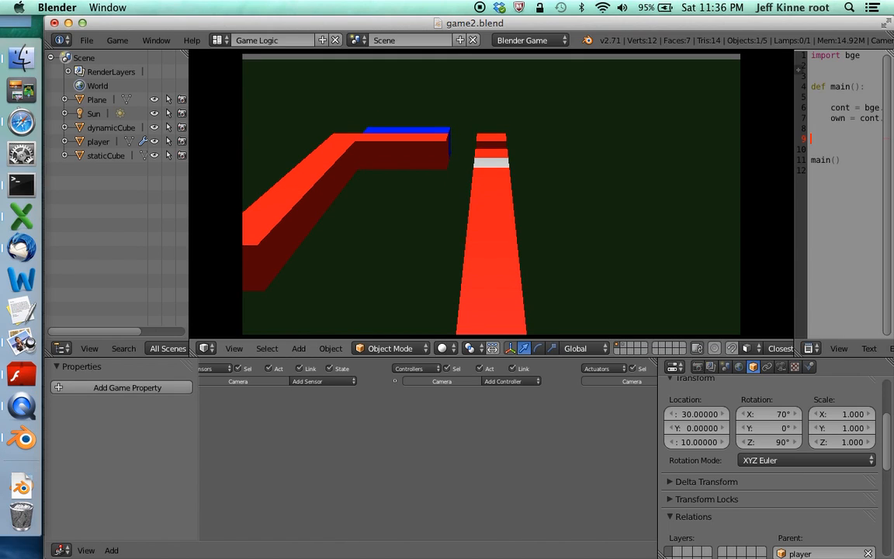
# Step: Move the player off the red trail to the left and towards the camera
pyautogui.press('Up')
pyautogui.press('space')
pyautogui.press('Up')
pyautogui.press('Left')
pyautogui.press('space')
pyautogui.press('Down')
pyautogui.press('Down')
pyautogui.press('Left')
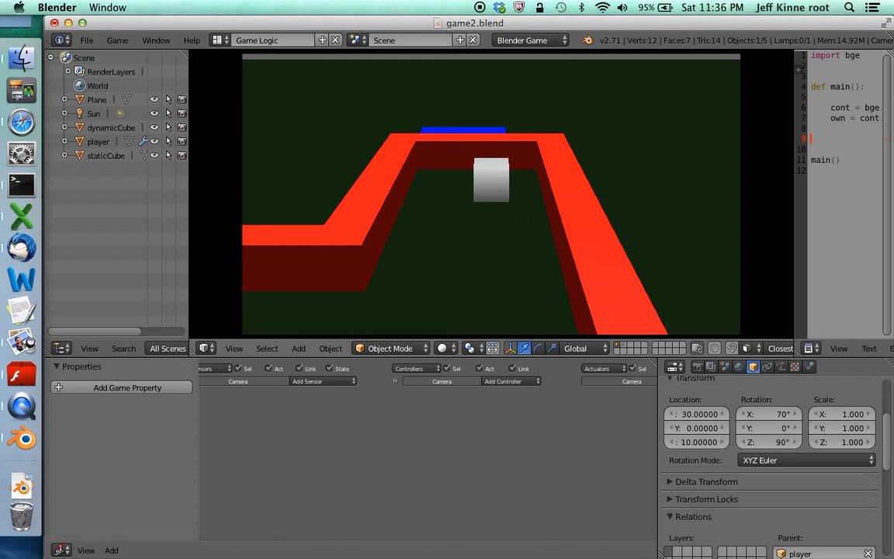
pyautogui.press('Left')
pyautogui.press('Down')
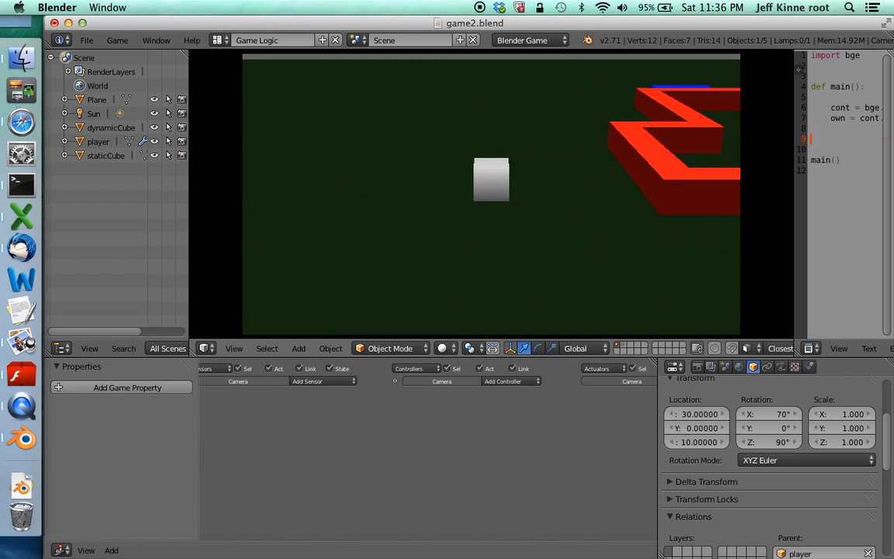
# Step: Move the player right and left alongside the red wall to watch the camera follow, and stop the game
pyautogui.press('Right')
pyautogui.press('Right')
pyautogui.press('Right')
pyautogui.press('Right')
pyautogui.press('Right')
pyautogui.press('Right')
pyautogui.press('Right')
pyautogui.press('Right')
pyautogui.press('Right')
pyautogui.press('Right')
pyautogui.press('Right')
pyautogui.press('Right')
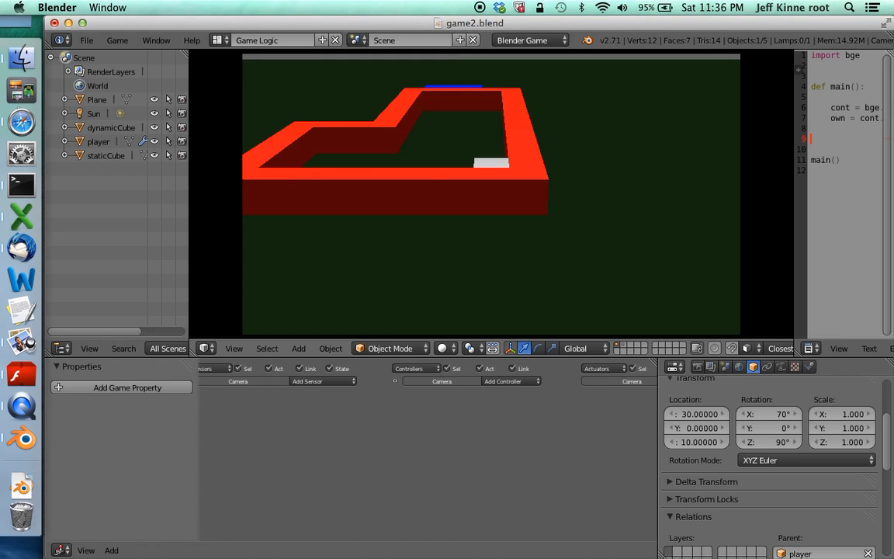
pyautogui.press('Left')
pyautogui.press('Left')
pyautogui.press('Left')
pyautogui.press('Left')
pyautogui.press('Left')
pyautogui.press('Left')
pyautogui.press('Left')
pyautogui.press('Left')
pyautogui.press('Right')
pyautogui.press('Right')
pyautogui.press('Right')
pyautogui.press('Right')
pyautogui.press('Right')
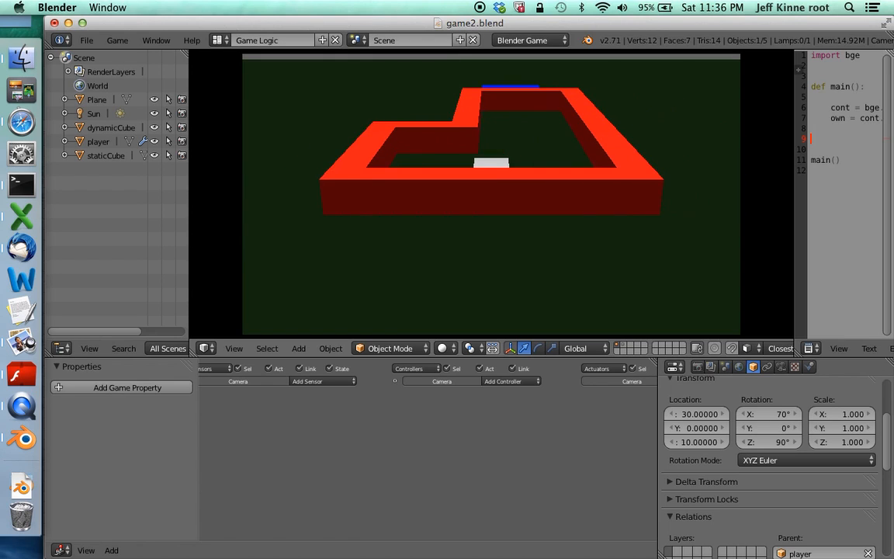
pyautogui.press('Escape')
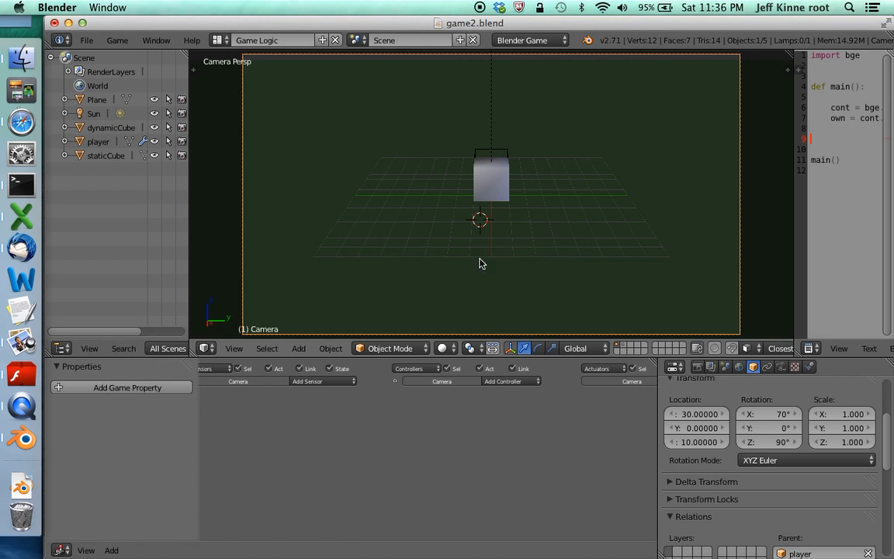
# Step: Select the player cube and examine its up_arrow keyboard sensor and the Motion actuator's X location value
pyautogui.rightClick(499, 179)
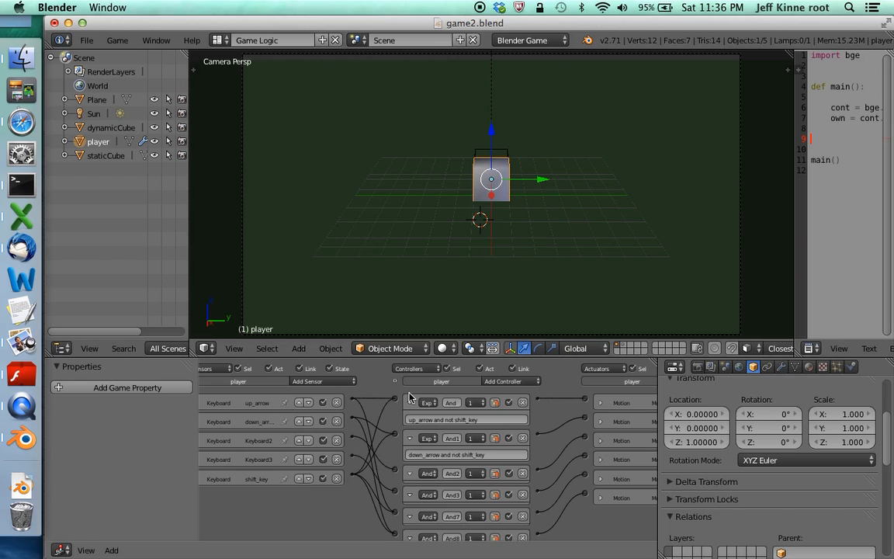
pyautogui.hscroll(-2, 408, 395)
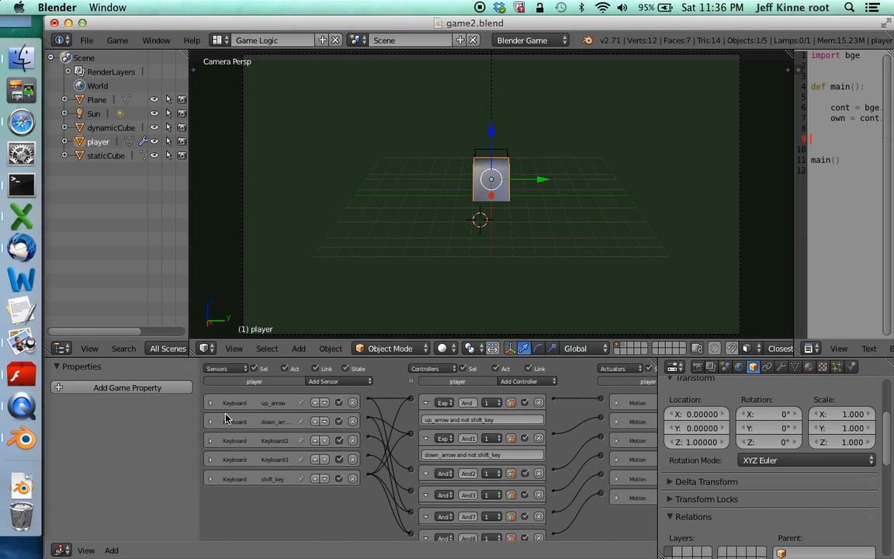
pyautogui.click(210, 404)
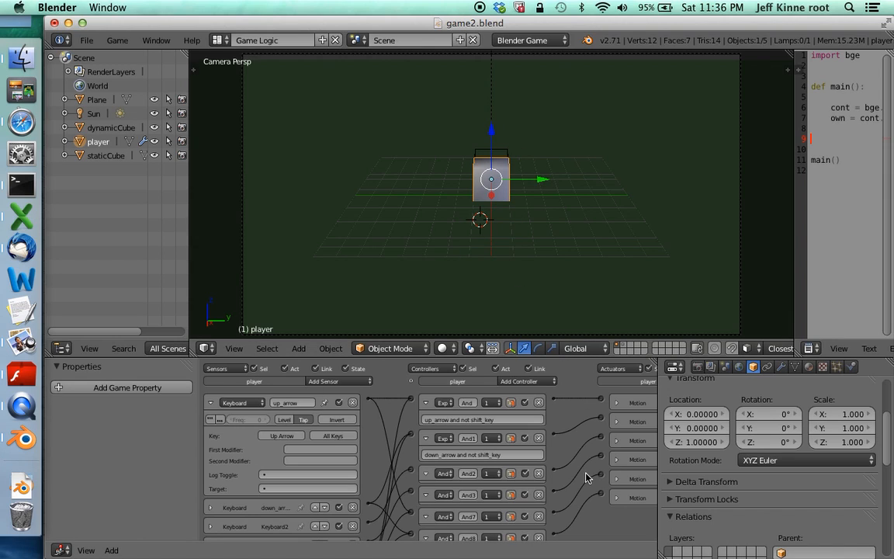
pyautogui.hscroll(8, 586, 477)
pyautogui.hscroll(2, 587, 477)
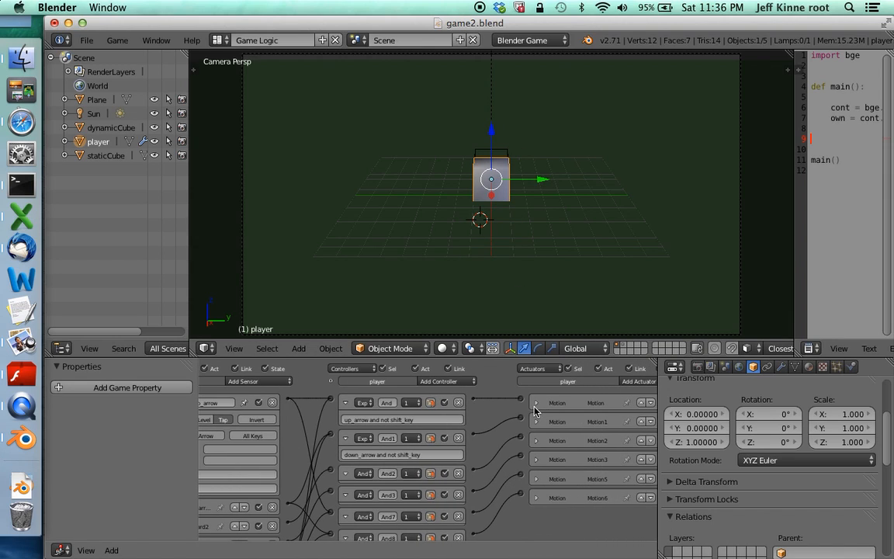
pyautogui.click(535, 403)
pyautogui.hscroll(4, 548, 442)
pyautogui.click(546, 434)
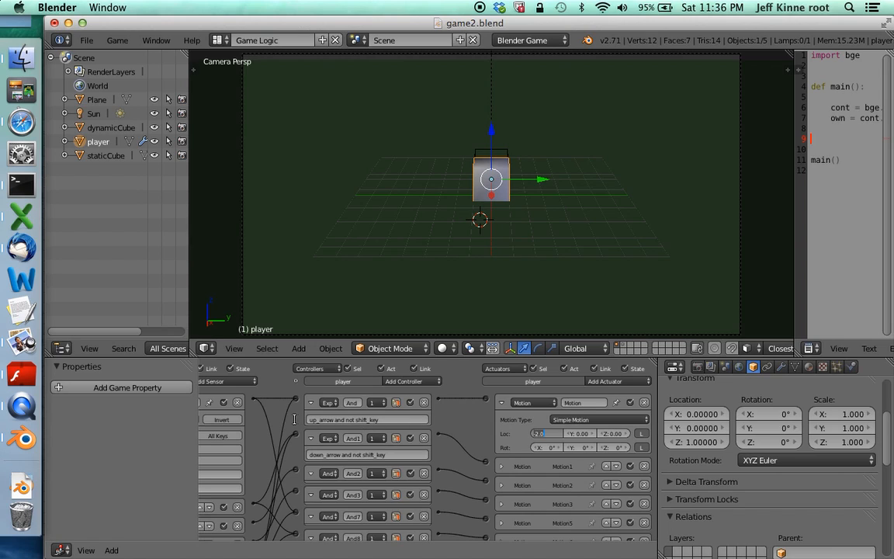
pyautogui.hscroll(-10, 294, 419)
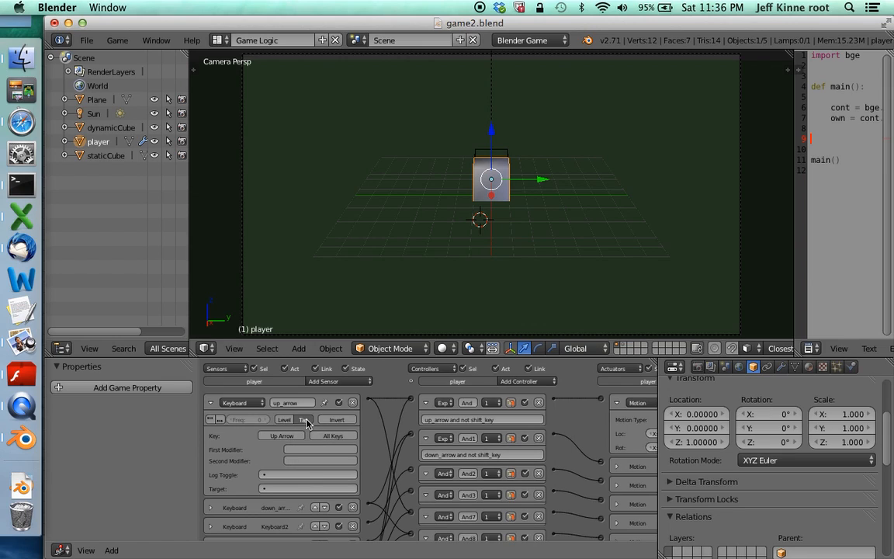
# Step: Compare the key and Tap settings of the player's Keyboard3 and up_arrow sensors
pyautogui.click(211, 403)
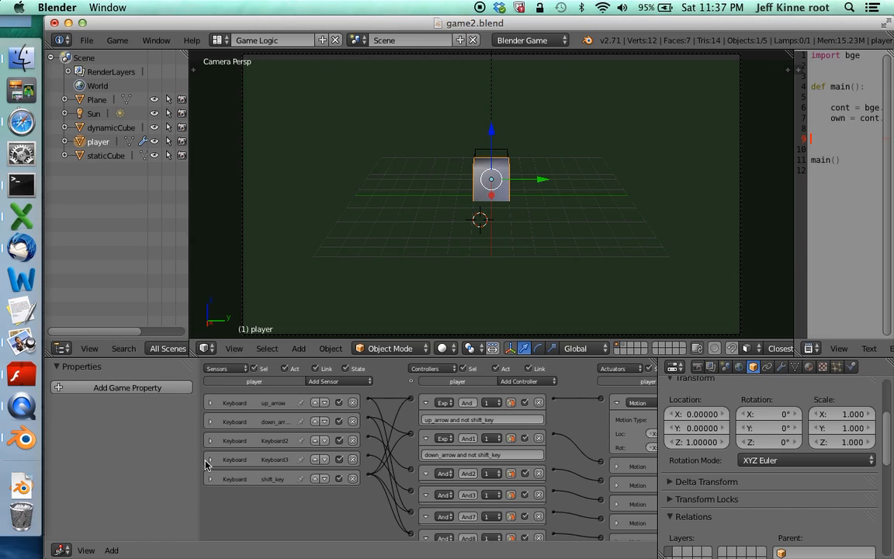
pyautogui.click(209, 459)
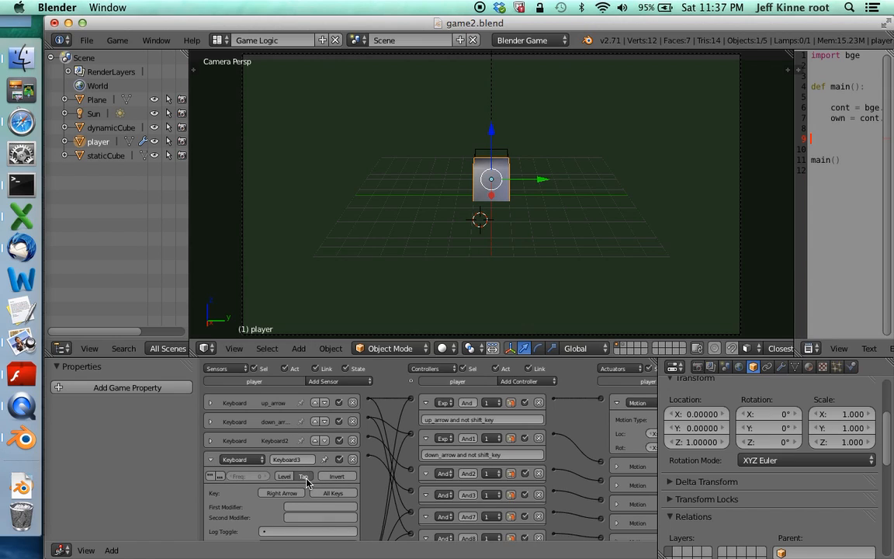
pyautogui.click(211, 459)
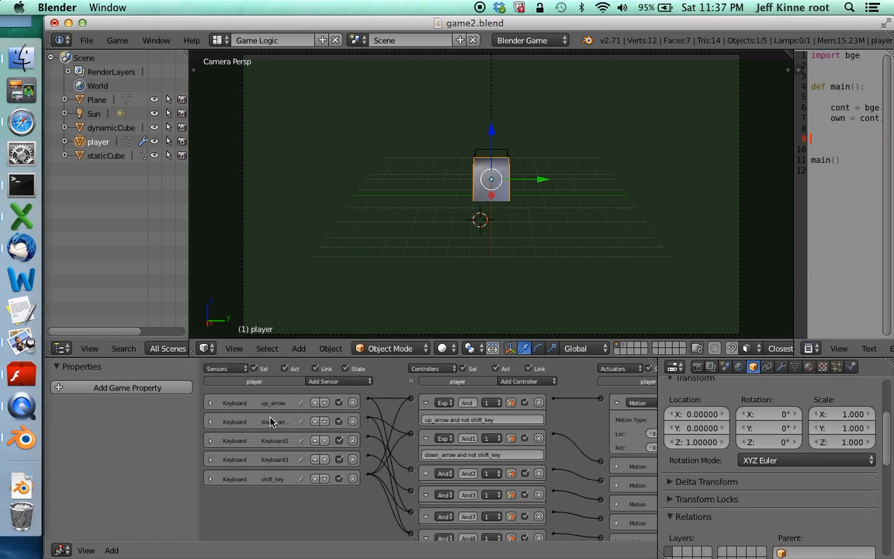
pyautogui.click(210, 403)
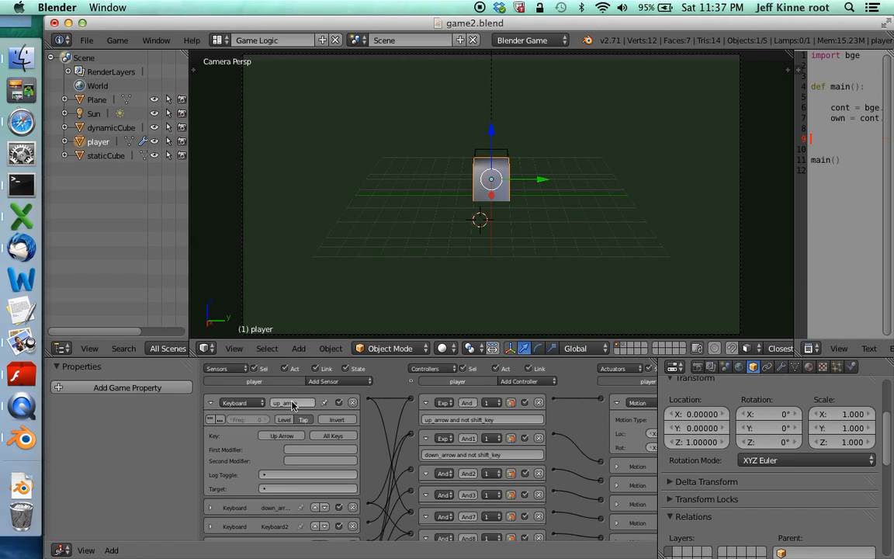
pyautogui.click(216, 403)
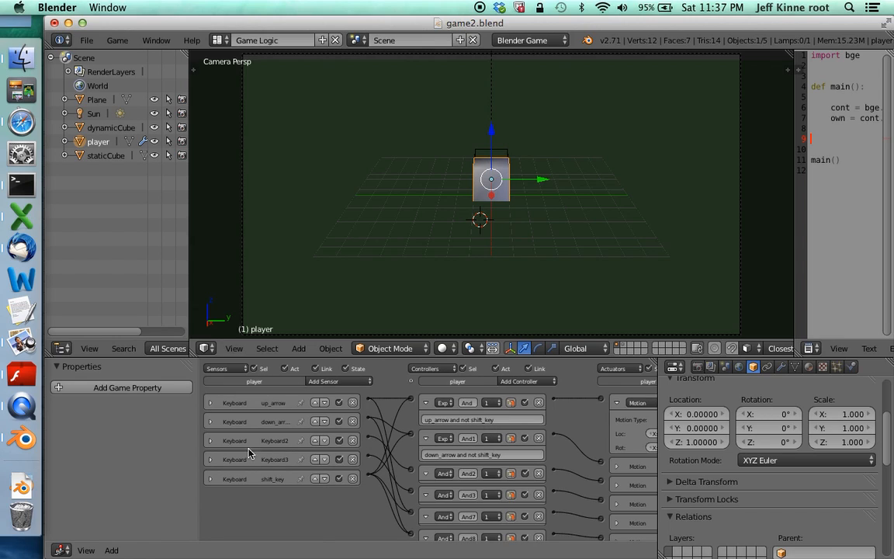
# Step: Trace the player's Keyboard2 sensor through its And2 controller to the Motion2 actuator and inspect their settings
pyautogui.click(210, 440)
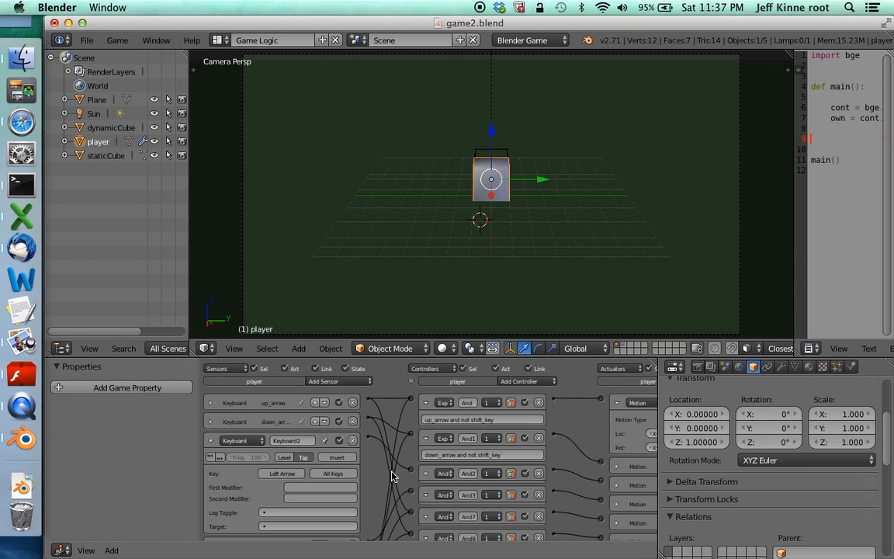
pyautogui.scroll(-2, 392, 477)
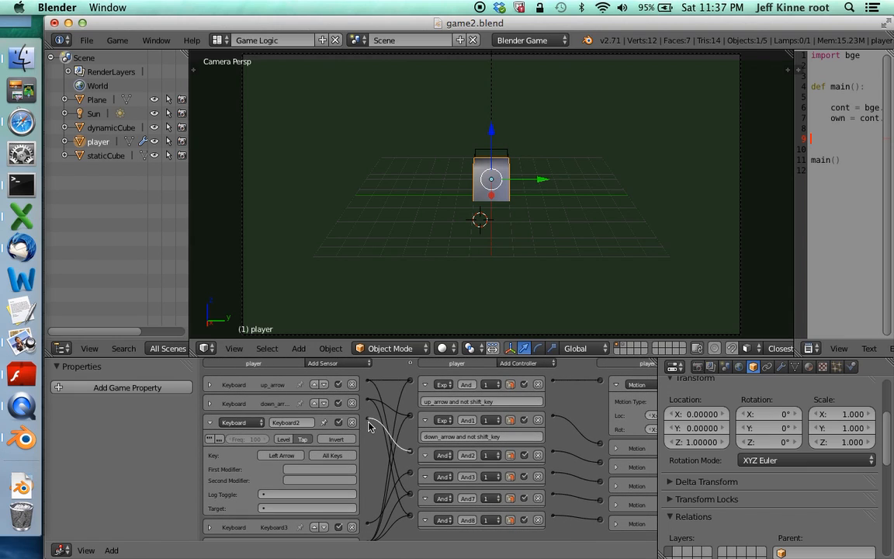
pyautogui.moveTo(371, 425); pyautogui.dragTo(373, 423)
pyautogui.moveTo(550, 455); pyautogui.dragTo(578, 462)
pyautogui.moveTo(578, 462); pyautogui.dragTo(487, 462, button='middle')
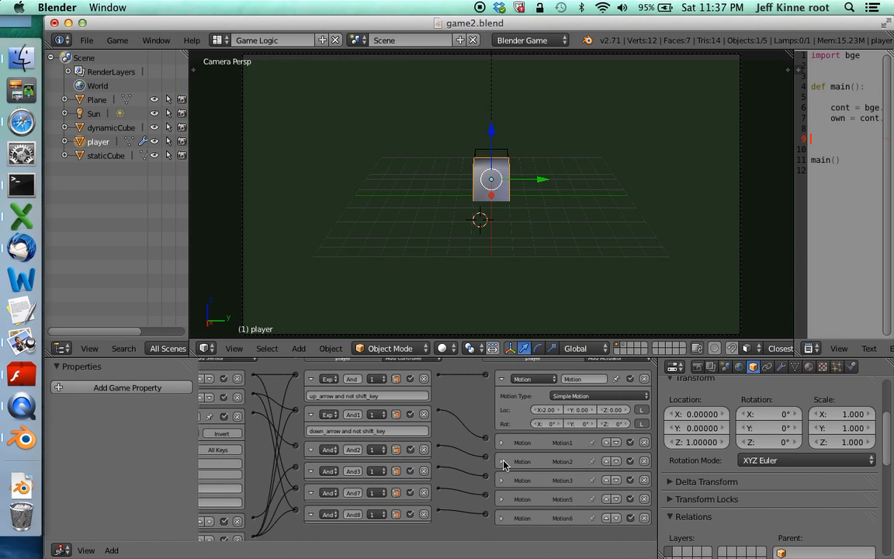
pyautogui.click(504, 463)
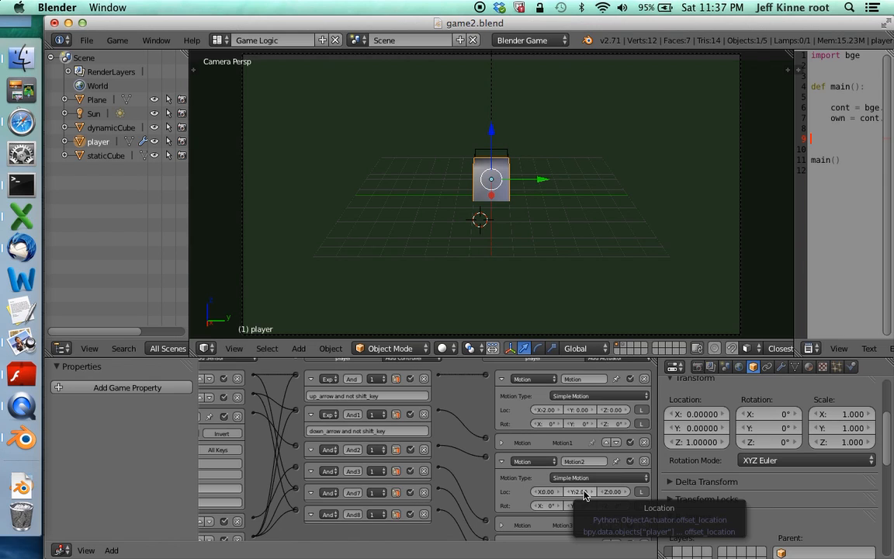
# Step: Review how the And2 controller links Keyboard2 to the Motion2 actuator's Y location value, and collapse the Keyboard2 sensor
pyautogui.hscroll(-5, 388, 430)
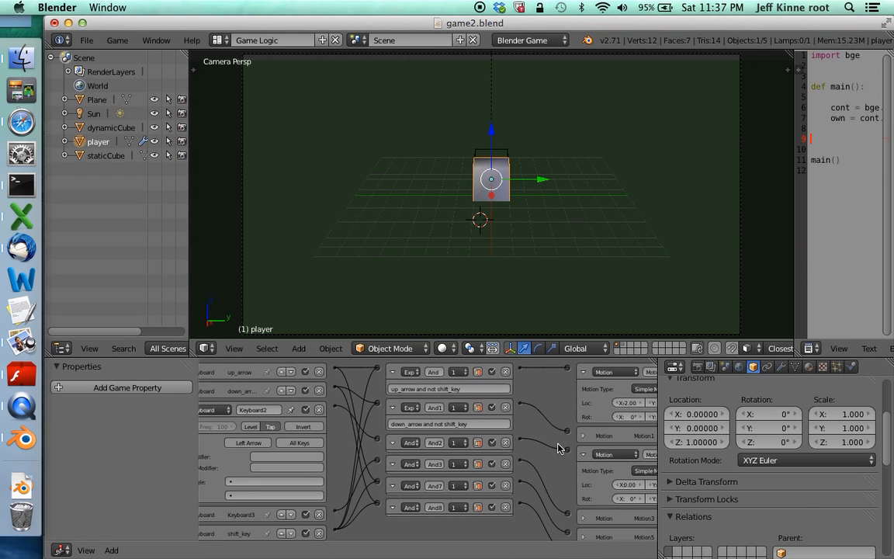
pyautogui.hscroll(5, 558, 447)
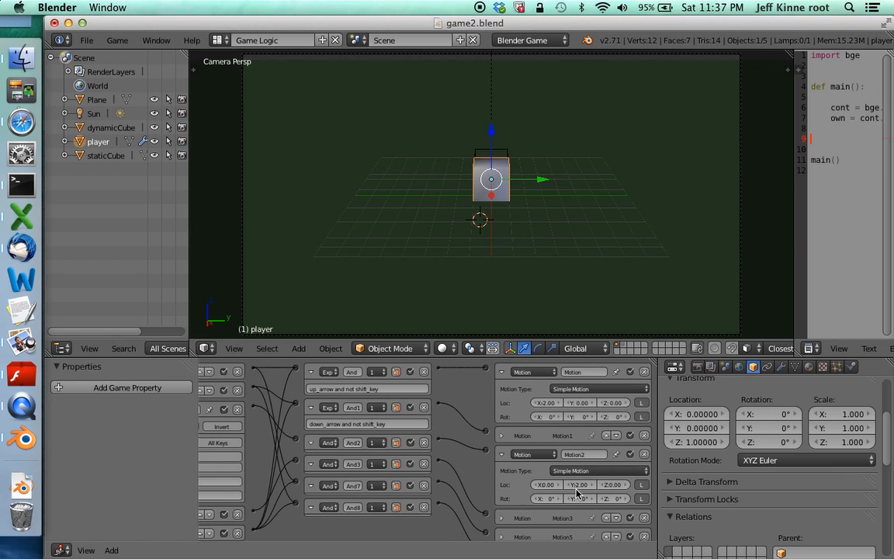
pyautogui.scroll(4, 575, 490)
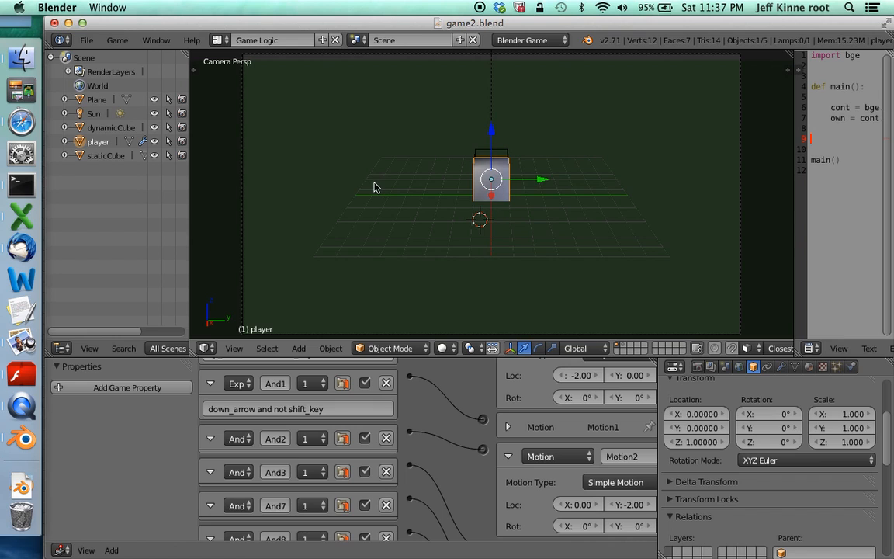
pyautogui.scroll(-2, 369, 450)
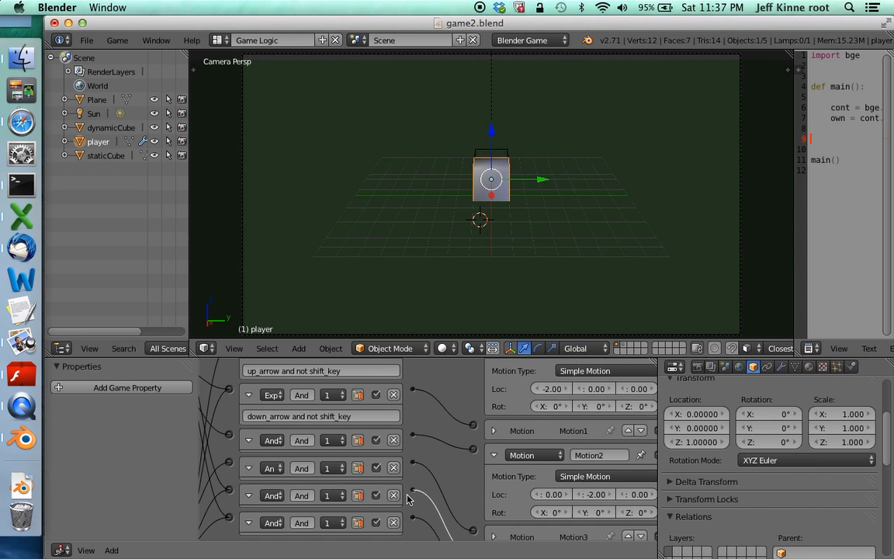
pyautogui.scroll(-2, 469, 454)
pyautogui.scroll(3, 468, 454)
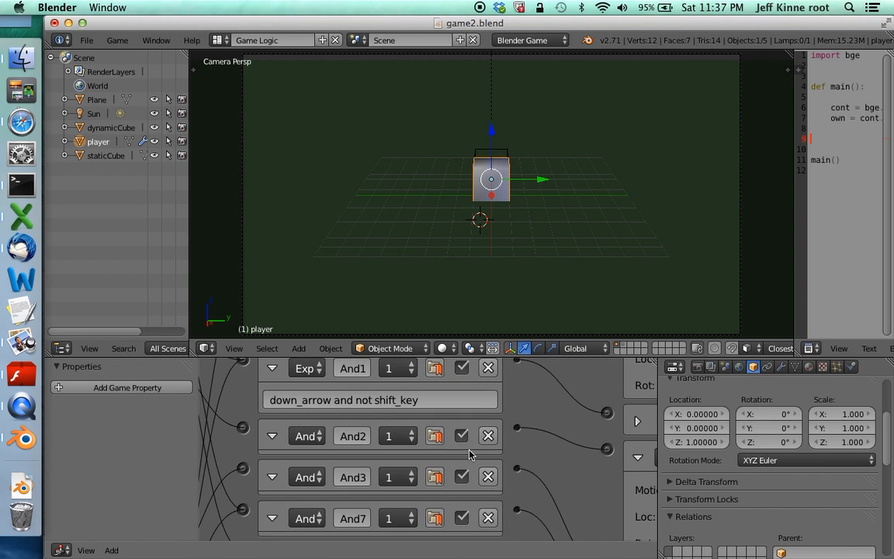
pyautogui.scroll(-2, 473, 455)
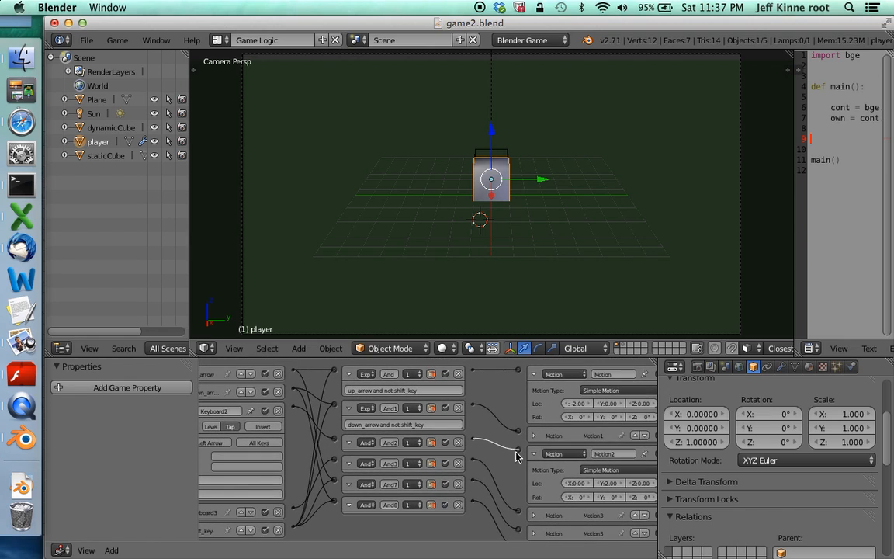
pyautogui.hscroll(-3, 514, 454)
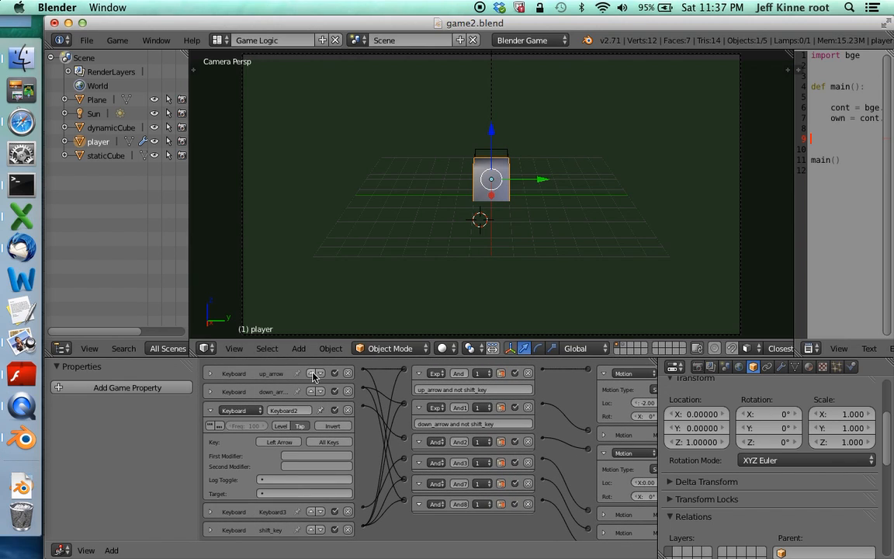
pyautogui.click(210, 409)
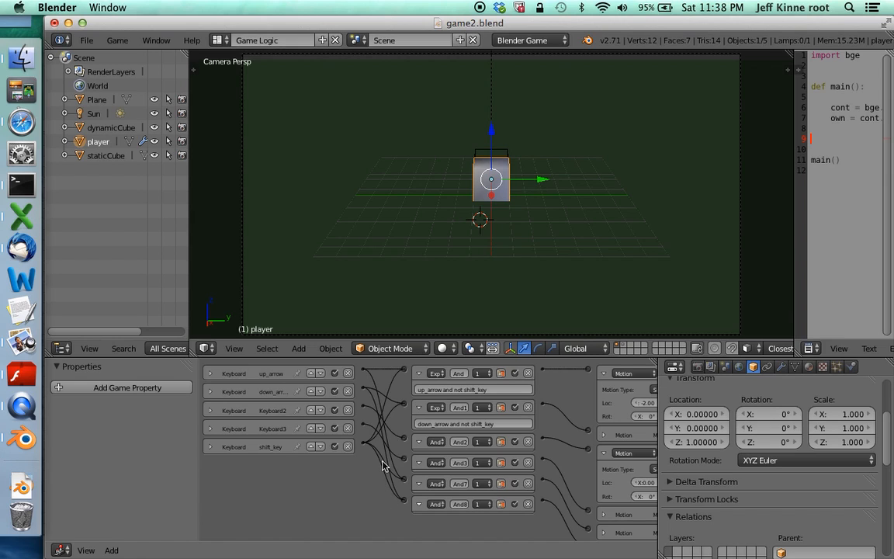
# Step: Look through the controller types available for the player's And controller, keeping it as Expression
pyautogui.hscroll(5, 410, 468)
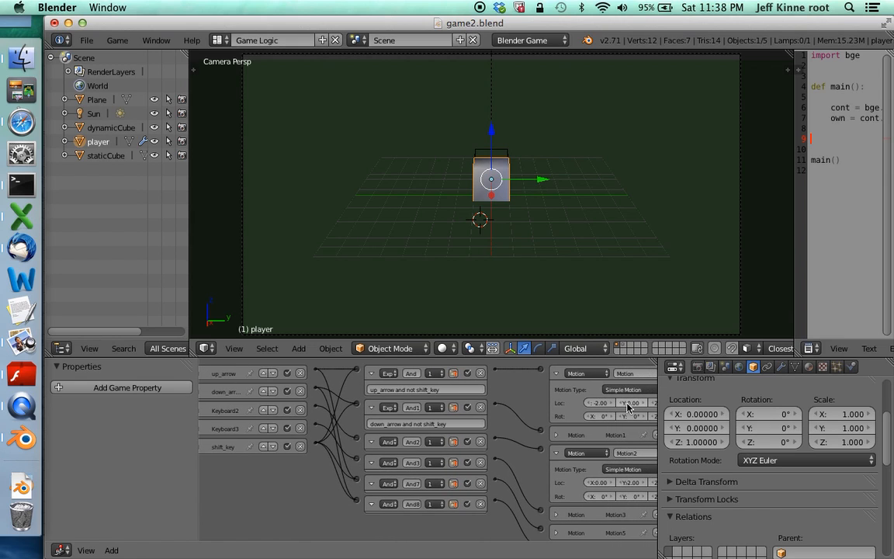
pyautogui.hscroll(1, 627, 406)
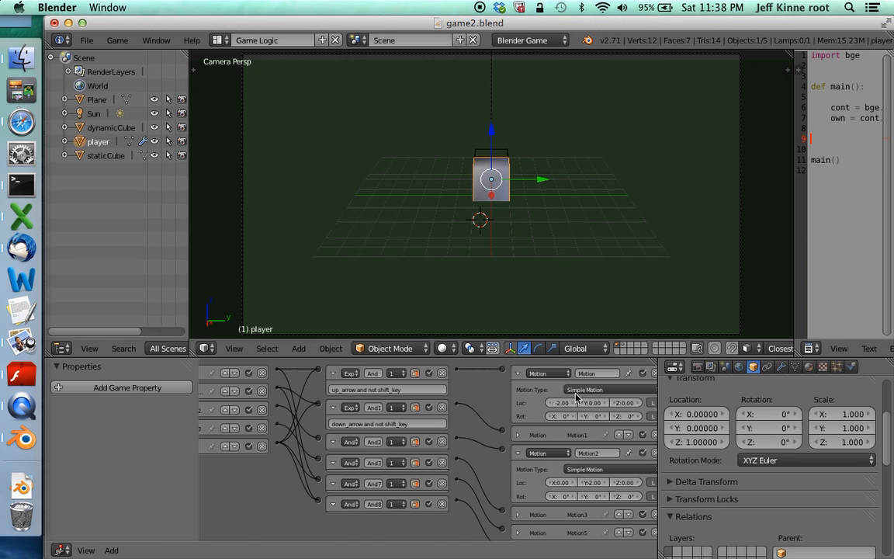
pyautogui.hscroll(-2, 497, 421)
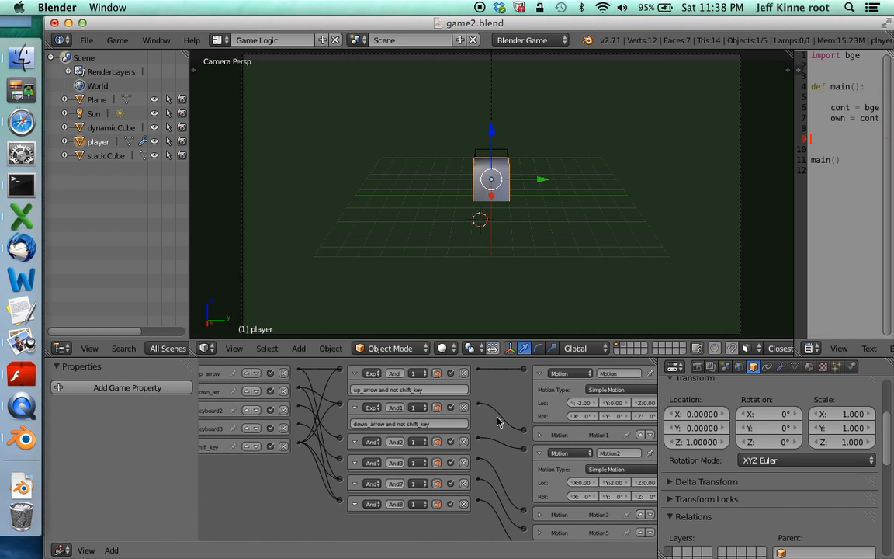
pyautogui.scroll(5, 407, 393)
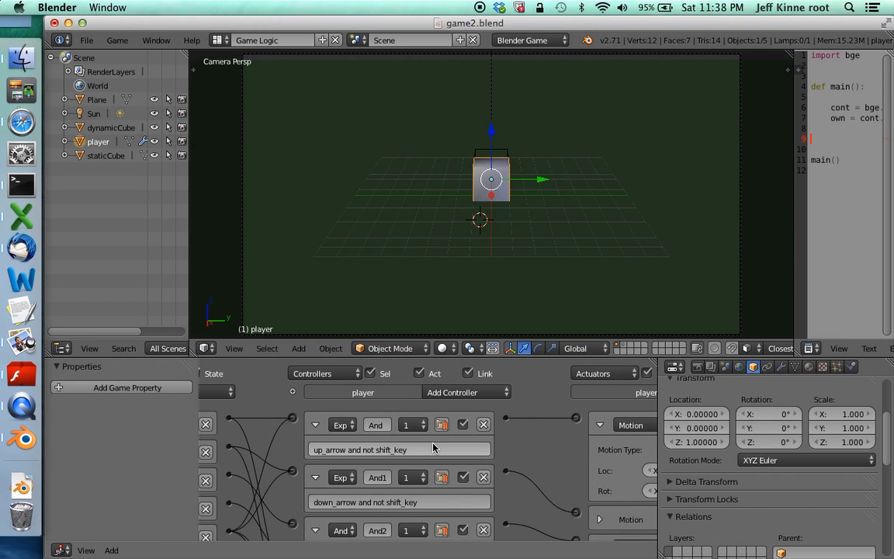
pyautogui.scroll(3, 425, 448)
pyautogui.click(369, 416)
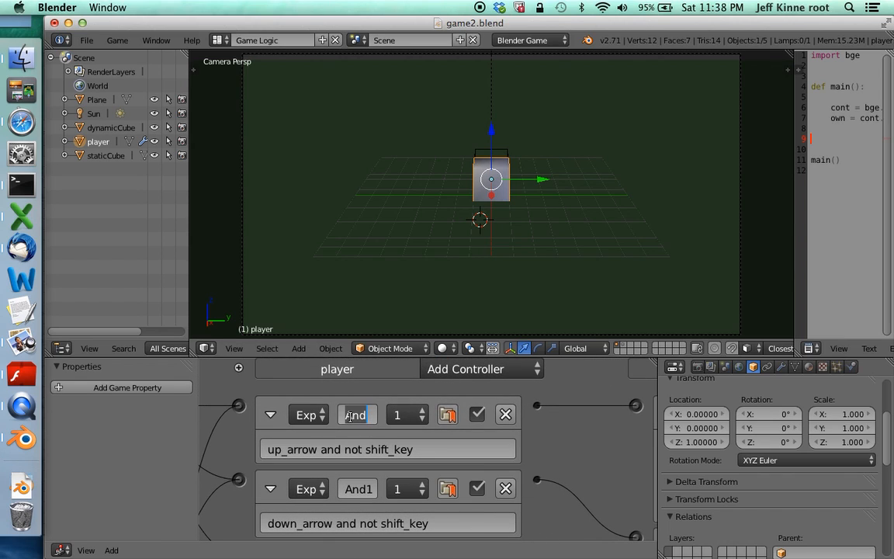
pyautogui.click(318, 416)
pyautogui.click(323, 417)
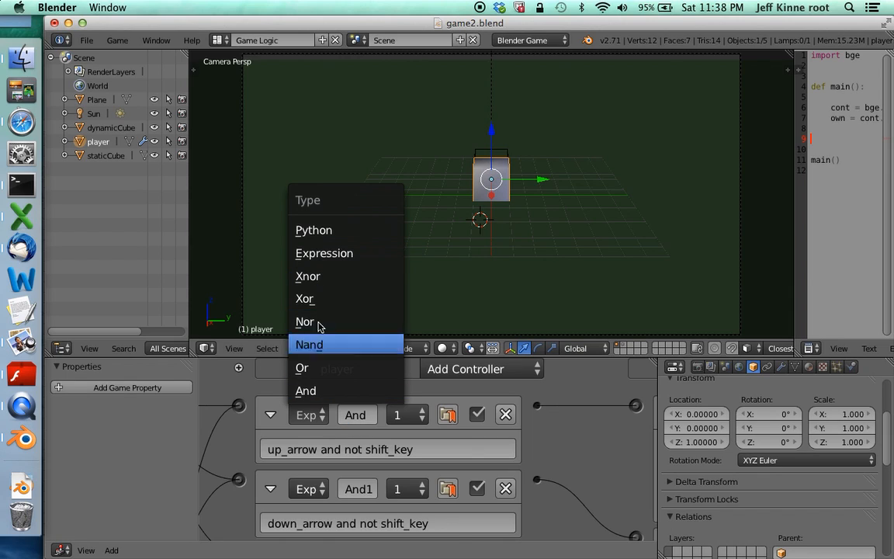
pyautogui.click(324, 253)
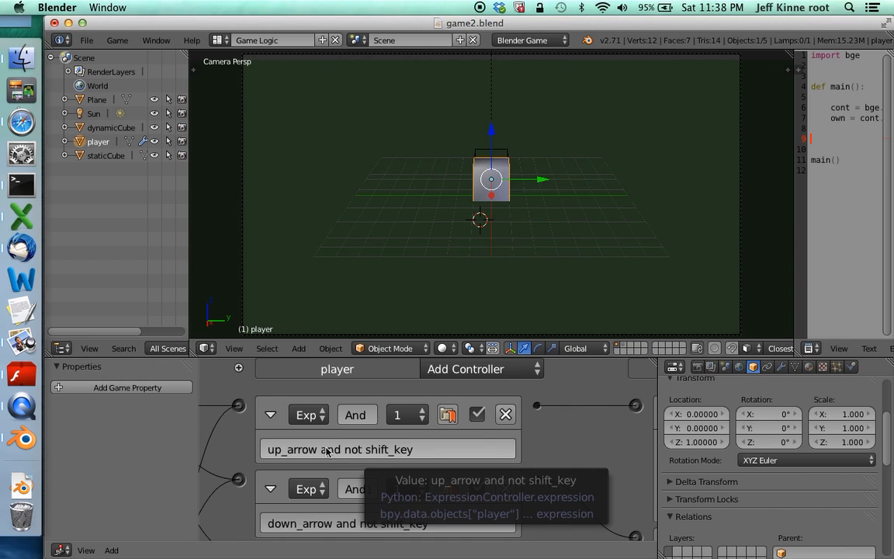
# Step: Trace the And controller's links back to the up_arrow and shift_key sensors and check the shift_key sensor's settings
pyautogui.keyDown('ctrl'); pyautogui.hscroll(-5, 300, 451); pyautogui.keyUp('ctrl')
pyautogui.keyDown('ctrl'); pyautogui.hscroll(-5, 300, 451); pyautogui.keyUp('ctrl')
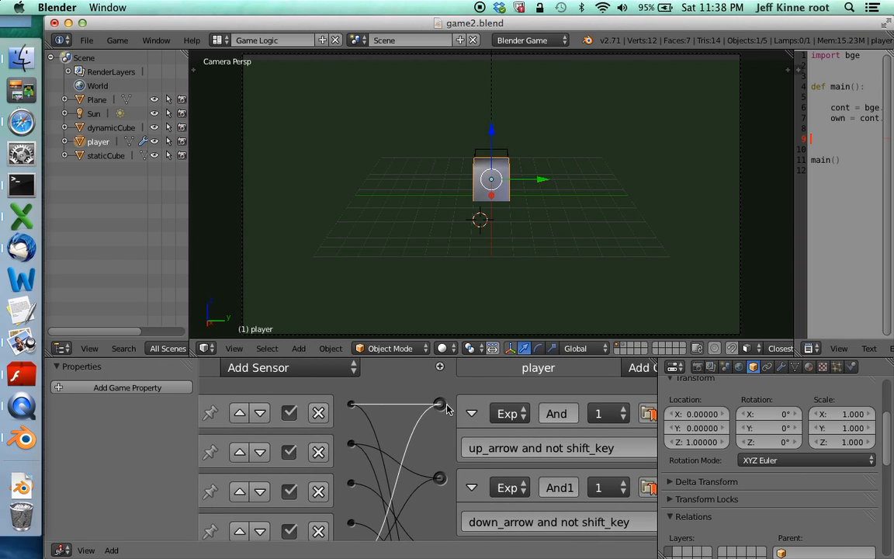
pyautogui.keyDown('ctrl'); pyautogui.hscroll(-7, 439, 409); pyautogui.keyUp('ctrl')
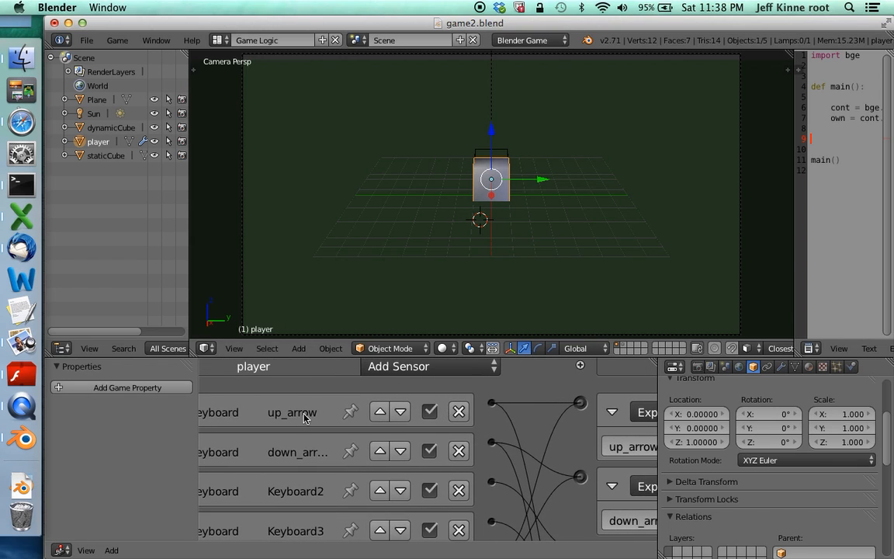
pyautogui.scroll(-5, 487, 423)
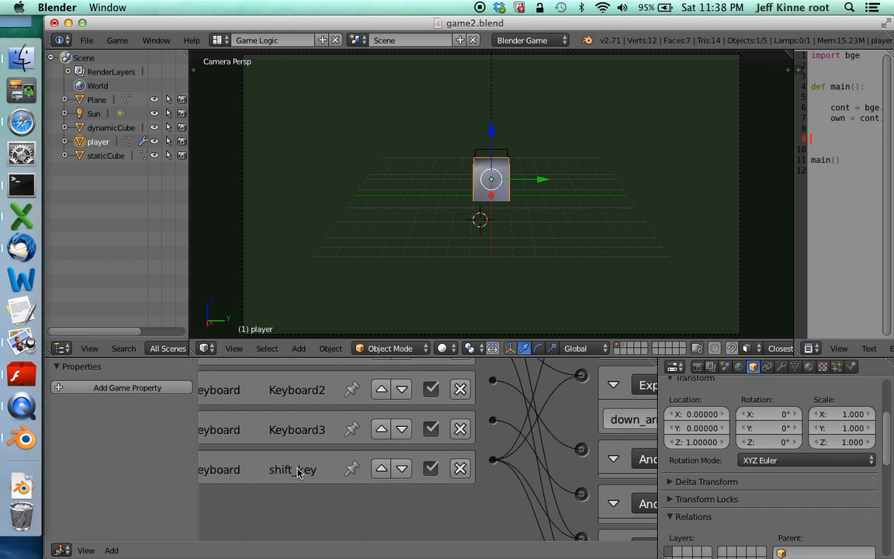
pyautogui.keyDown('ctrl'); pyautogui.hscroll(-3, 285, 475); pyautogui.keyUp('ctrl')
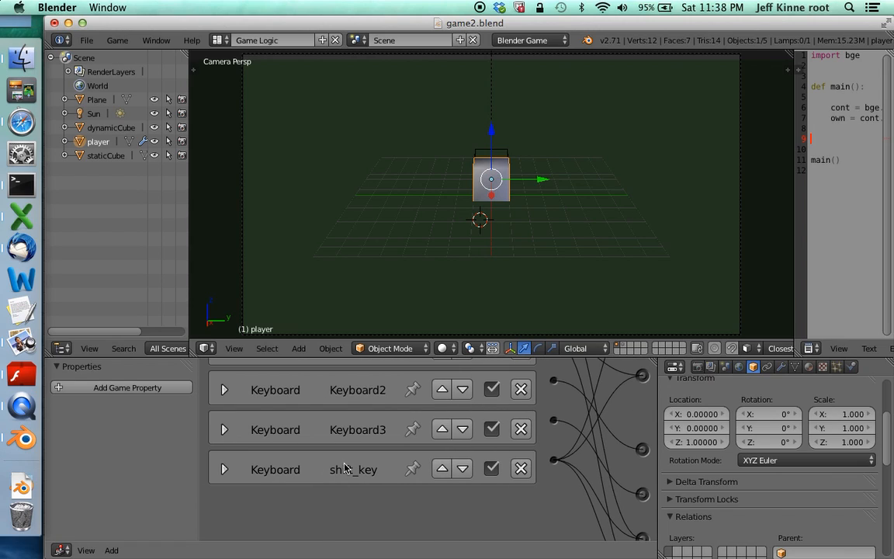
pyautogui.click(224, 469)
pyautogui.click(405, 473)
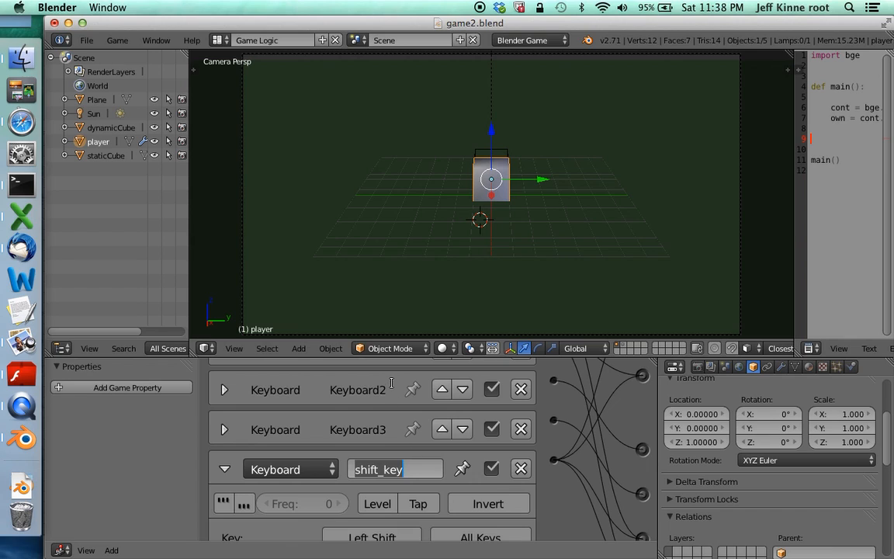
pyautogui.click(224, 469)
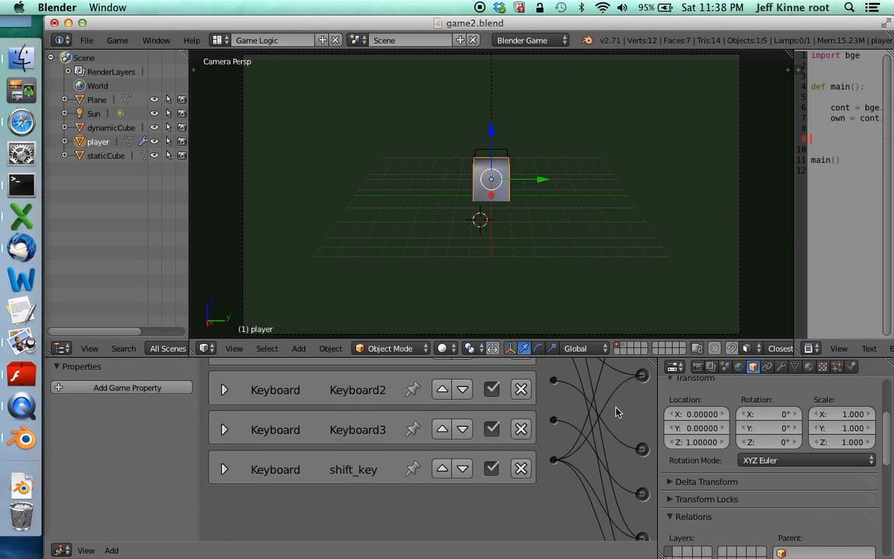
# Step: Examine the And controller's expression "up_arrow and not shift_key" without editing it
pyautogui.hscroll(8, 615, 412)
pyautogui.scroll(5, 615, 412)
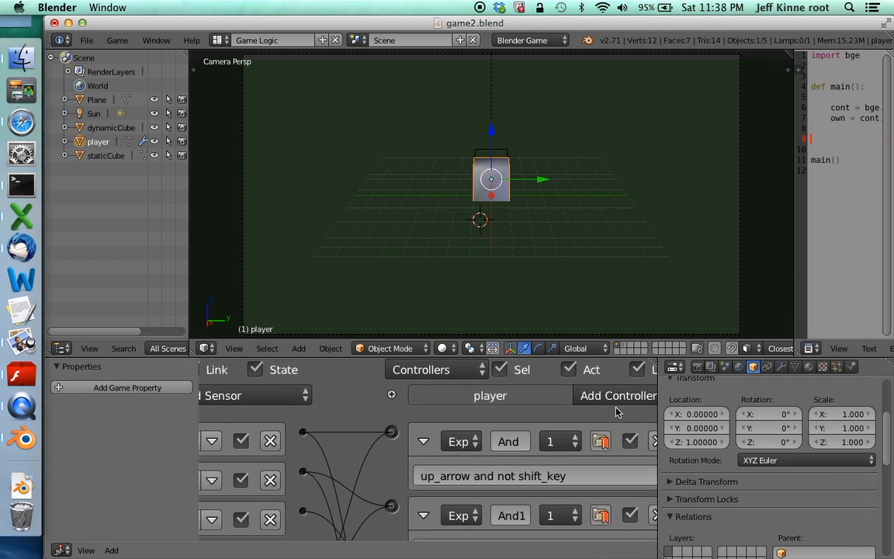
pyautogui.hscroll(5, 533, 481)
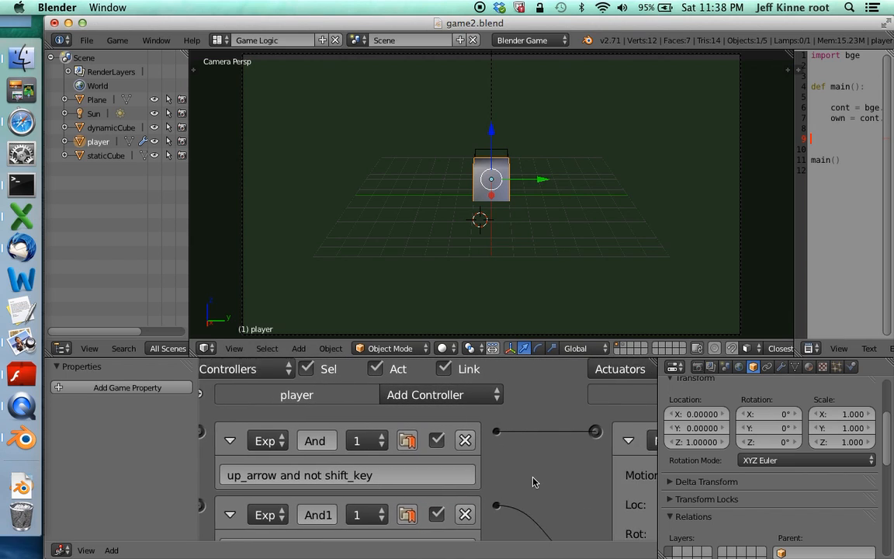
pyautogui.hscroll(-2, 533, 481)
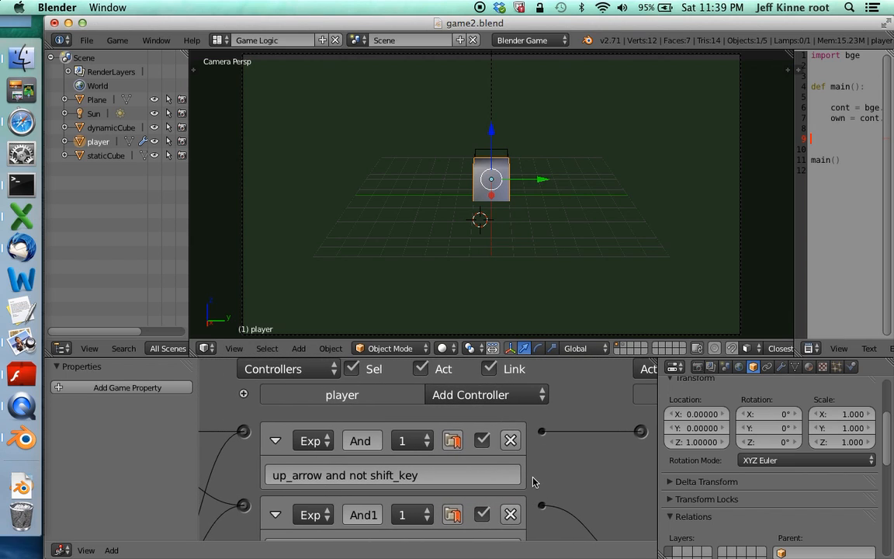
pyautogui.click(334, 475)
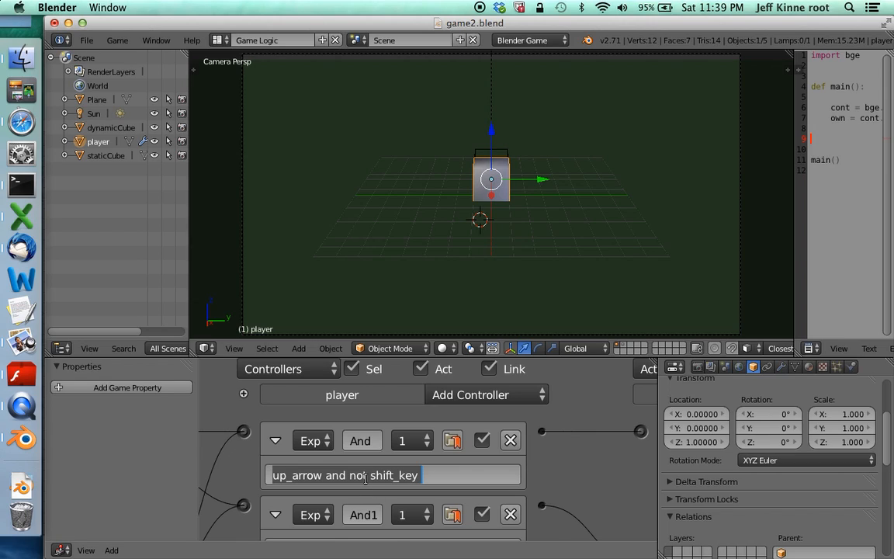
pyautogui.click(554, 482)
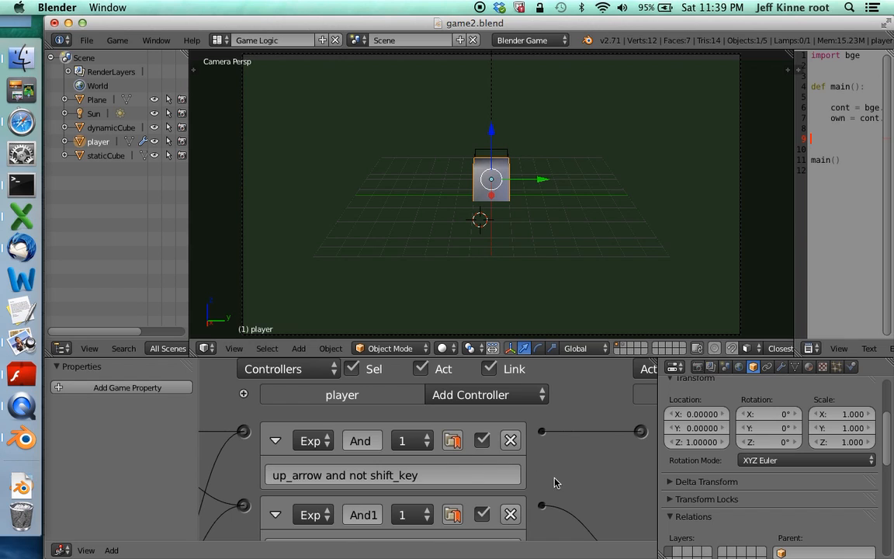
# Step: Collapse the player's Motion and Motion2 actuators and expand Motion5 to inspect its location values
pyautogui.scroll(-3, 527, 477)
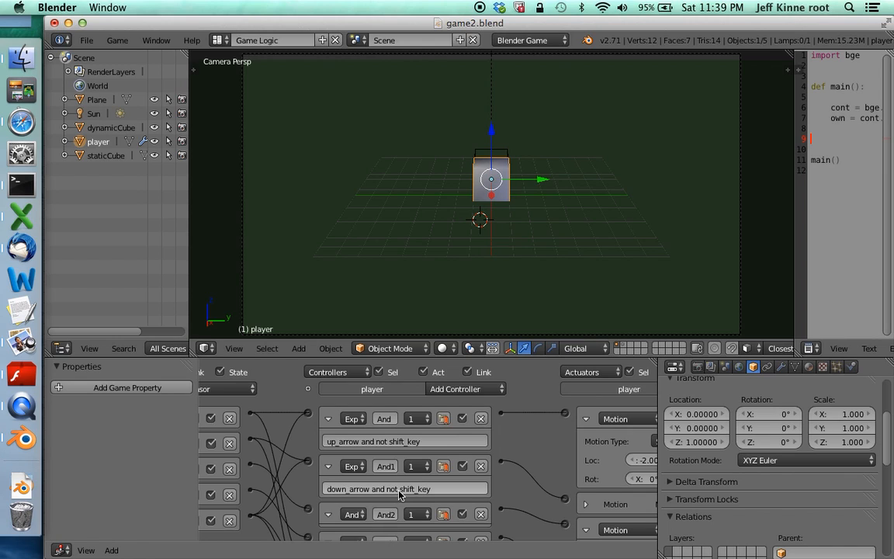
pyautogui.scroll(-2, 479, 487)
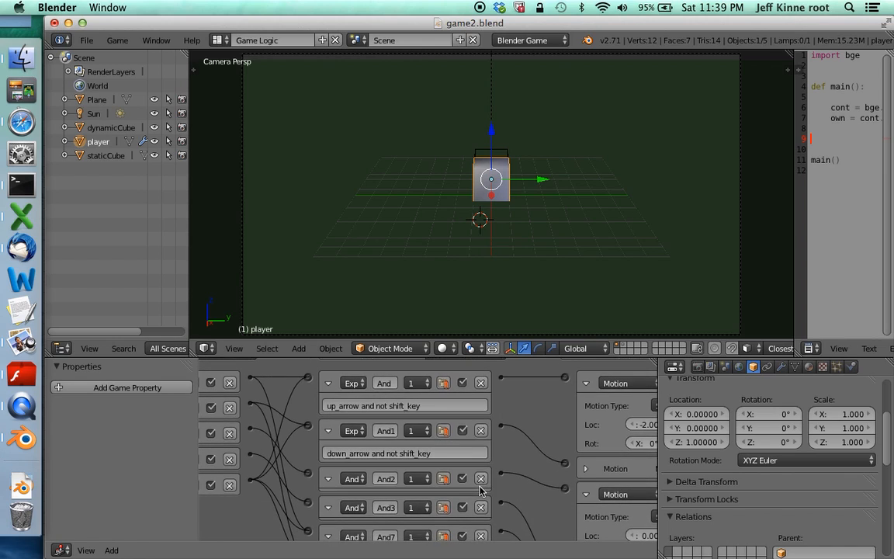
pyautogui.hscroll(5, 479, 488)
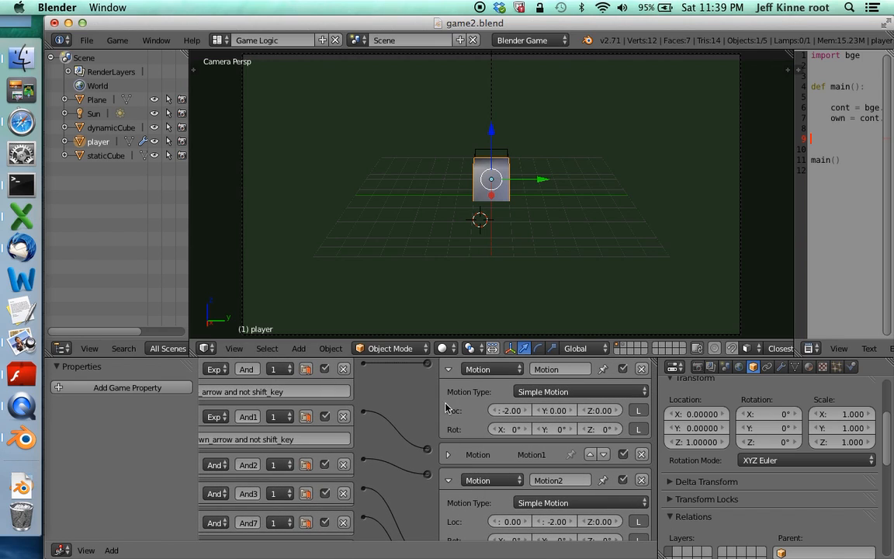
pyautogui.click(447, 370)
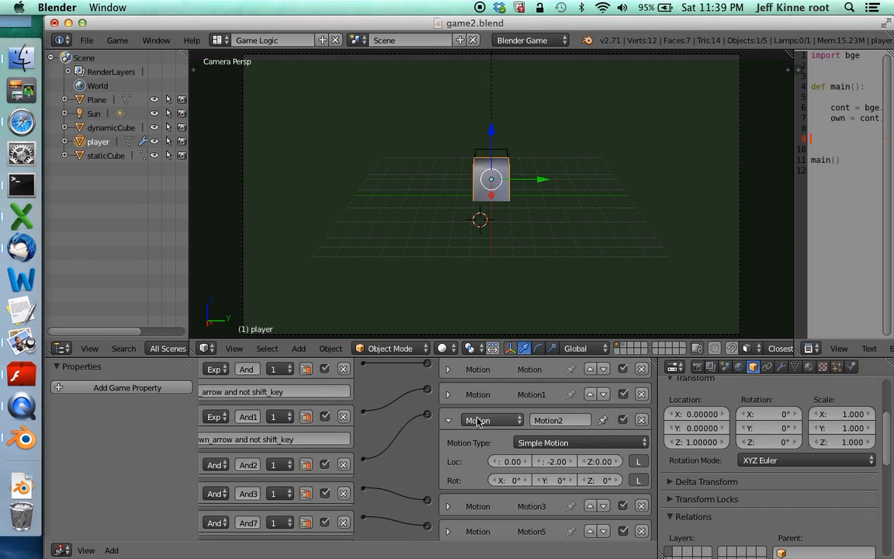
pyautogui.click(448, 419)
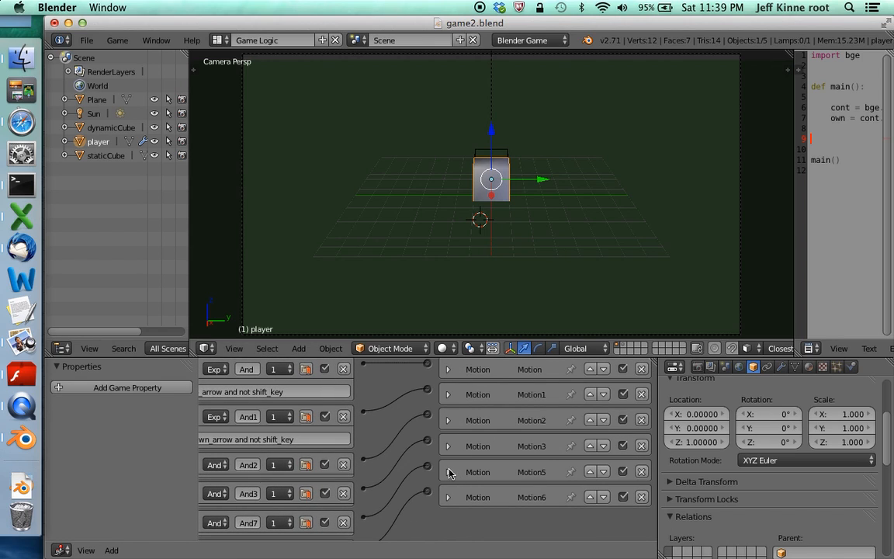
pyautogui.click(448, 472)
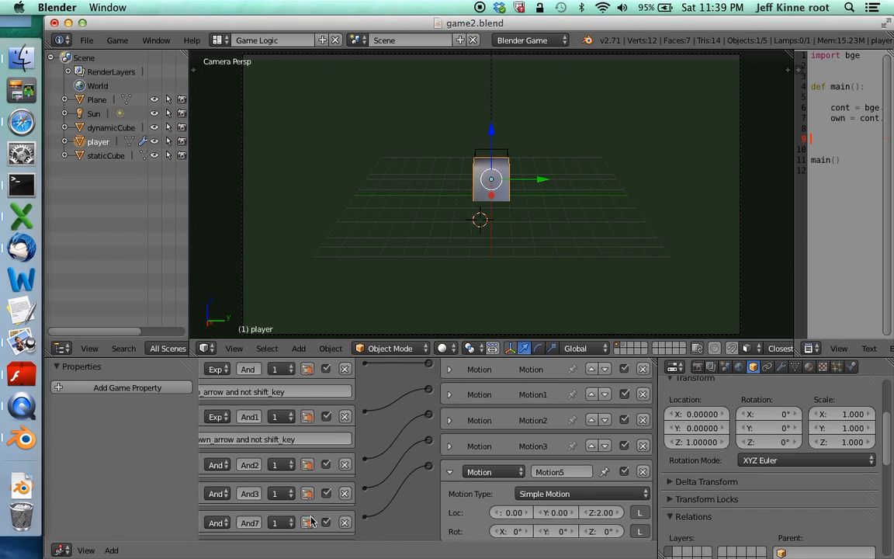
# Step: Trace the And7 controller's incoming links back to the player's keyboard sensors
pyautogui.keyDown('ctrl'); pyautogui.hscroll(-10, 310, 521); pyautogui.keyUp('ctrl')
pyautogui.keyDown('ctrl'); pyautogui.hscroll(-2, 310, 522); pyautogui.keyUp('ctrl')
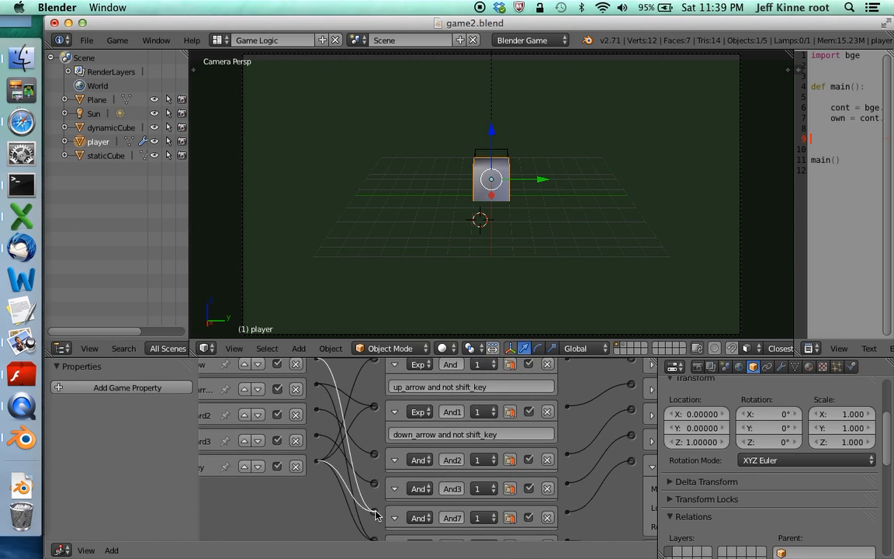
pyautogui.keyDown('ctrl'); pyautogui.hscroll(-5, 310, 514); pyautogui.keyUp('ctrl')
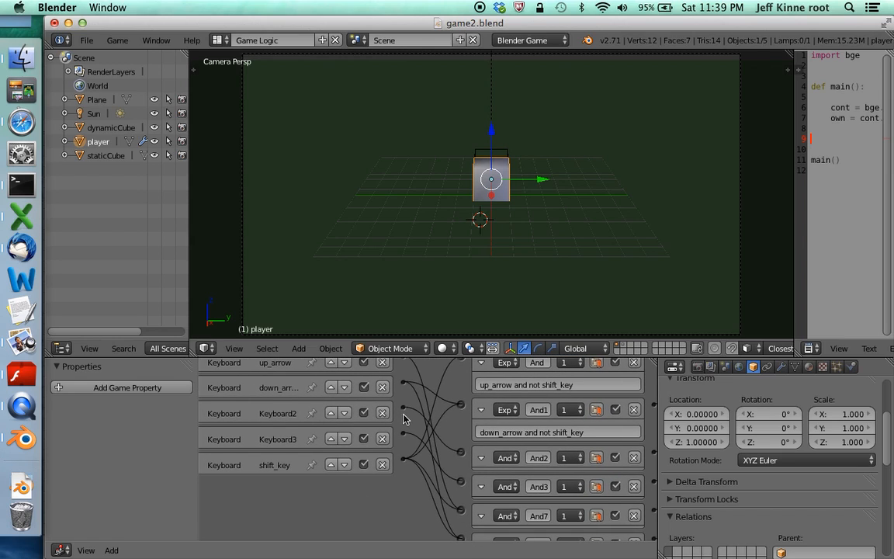
pyautogui.scroll(2, 366, 378)
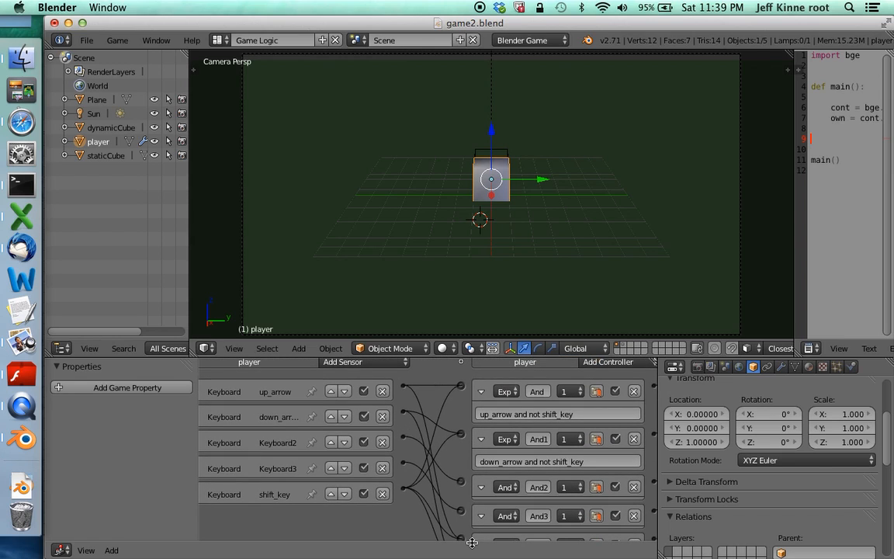
# Step: Try the expression "up_arrow and shift_key" on the And7 controller as an Expression type, and return its type to And
pyautogui.scroll(-4, 433, 443)
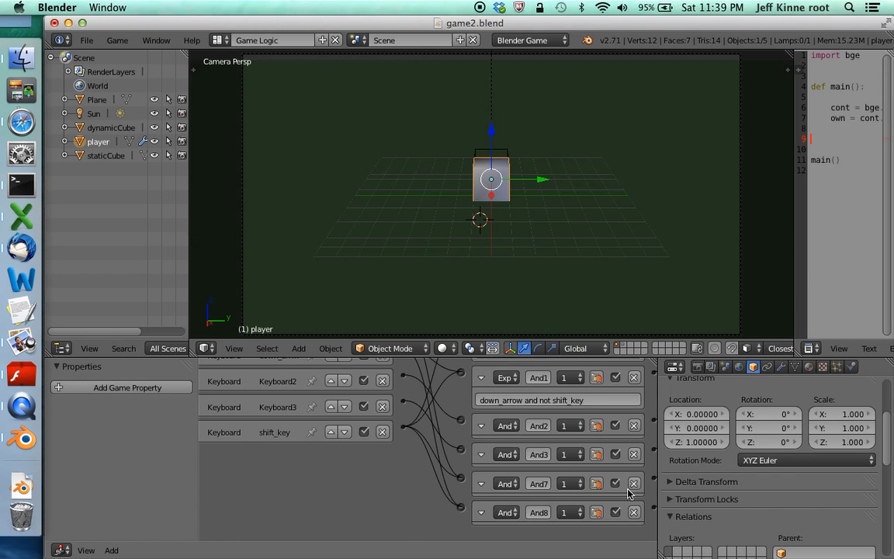
pyautogui.hscroll(3, 630, 487)
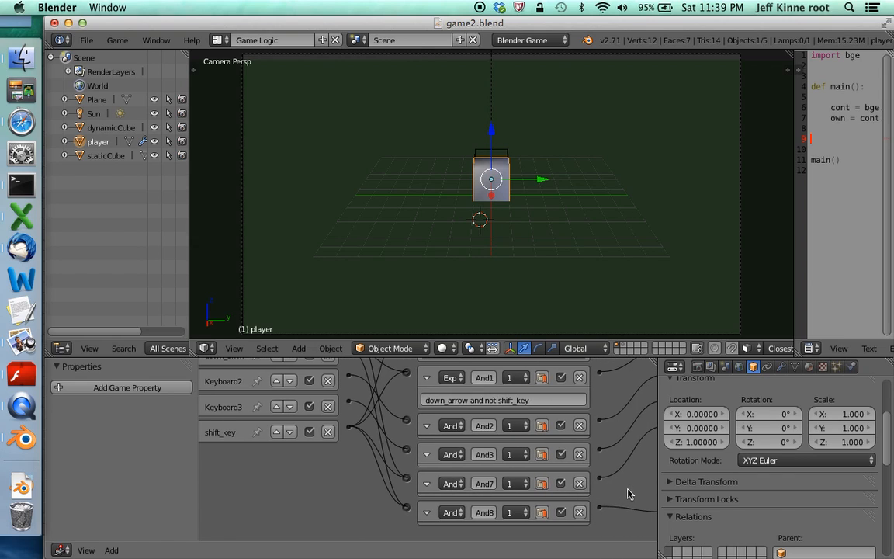
pyautogui.click(431, 484)
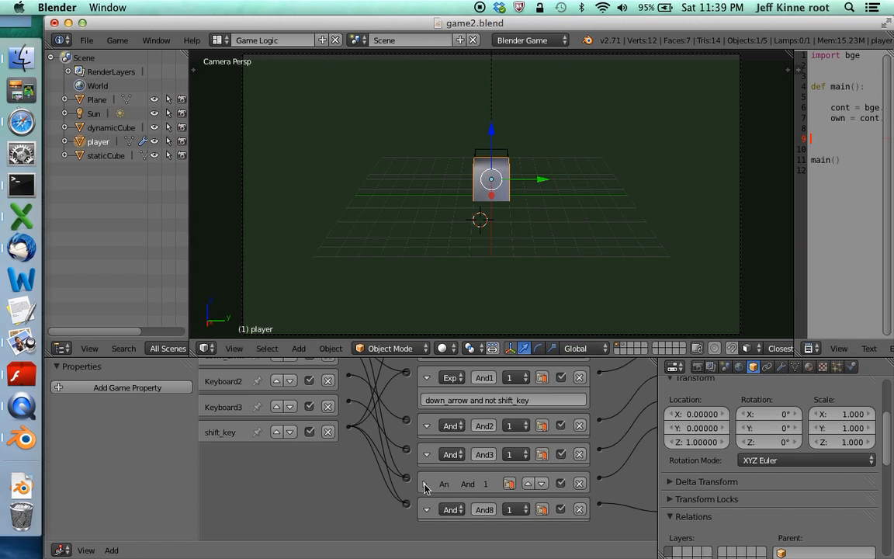
pyautogui.click(425, 484)
pyautogui.click(451, 484)
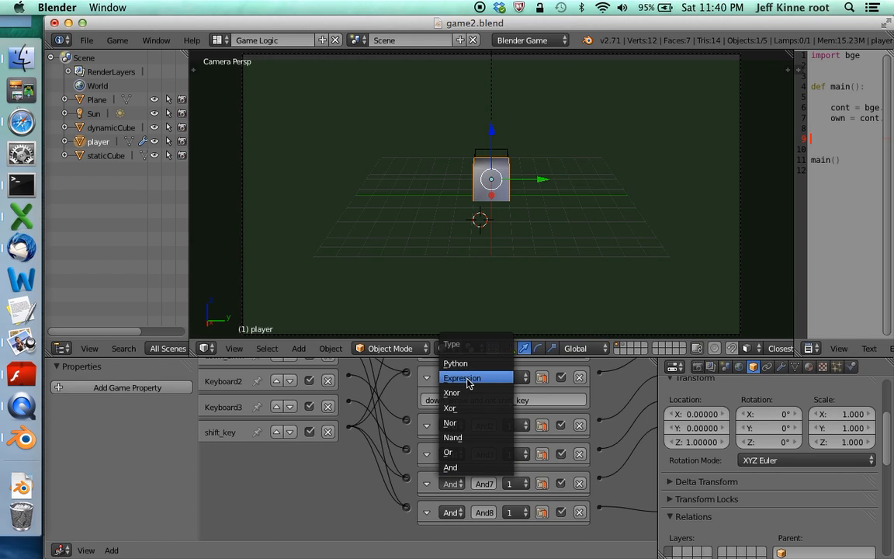
pyautogui.click(463, 378)
pyautogui.click(476, 507)
pyautogui.write('up_arrow and shift_key')
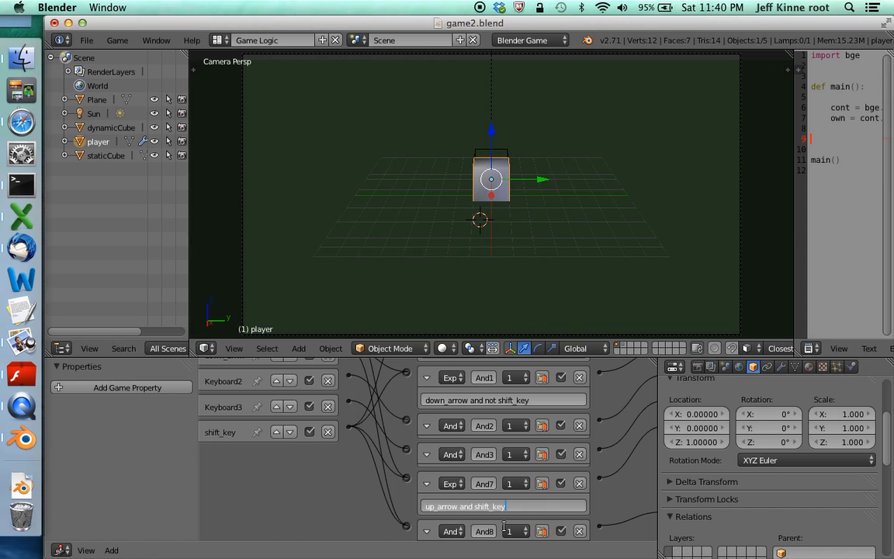
pyautogui.press('Return')
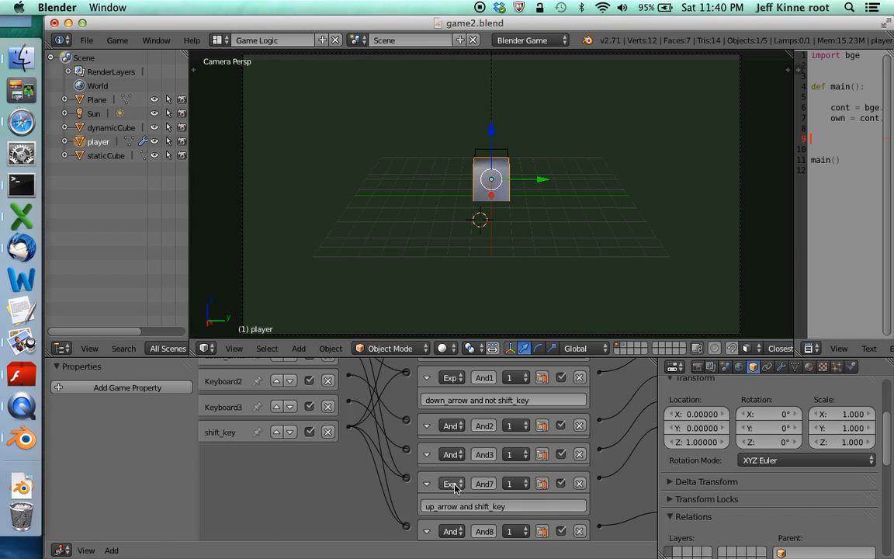
pyautogui.click(455, 487)
pyautogui.click(450, 465)
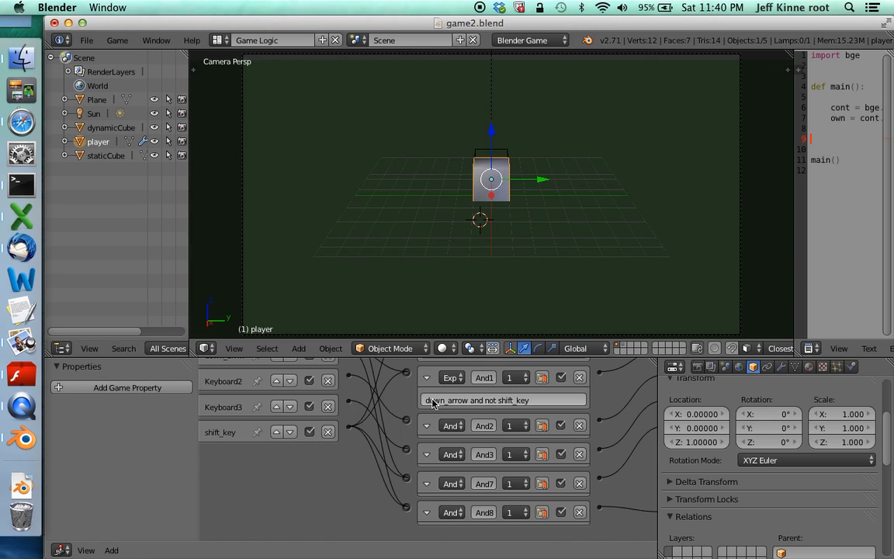
# Step: Review the controller types available for And1, keep it as Expression, and collapse the controller
pyautogui.click(449, 377)
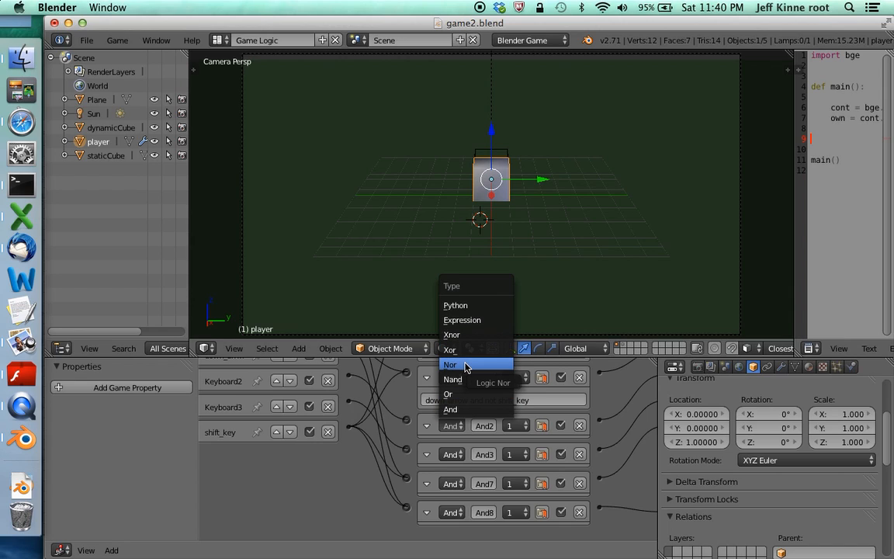
pyautogui.click(460, 319)
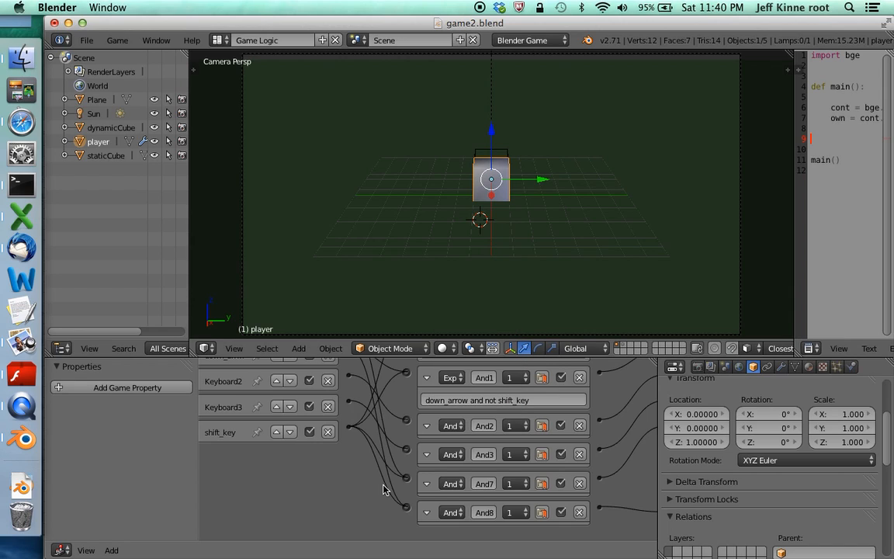
pyautogui.click(428, 381)
# Step: Collapse the player's expanded Motion5 actuator
pyautogui.scroll(4, 377, 420)
pyautogui.hscroll(-3, 377, 421)
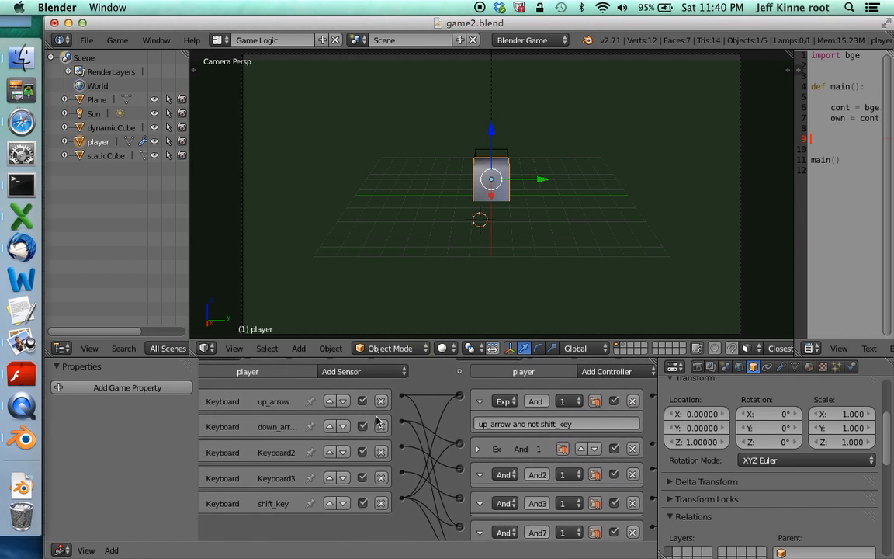
pyautogui.hscroll(5, 377, 420)
pyautogui.scroll(-2, 423, 401)
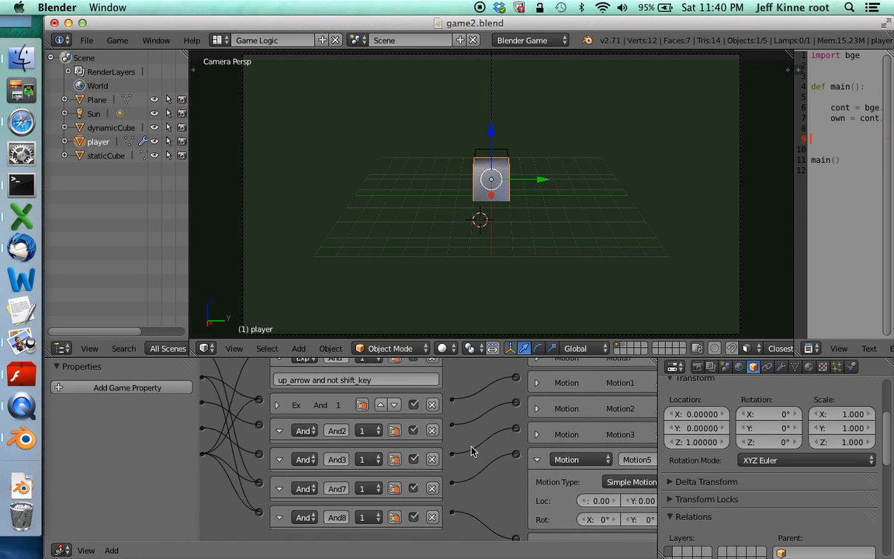
pyautogui.click(536, 460)
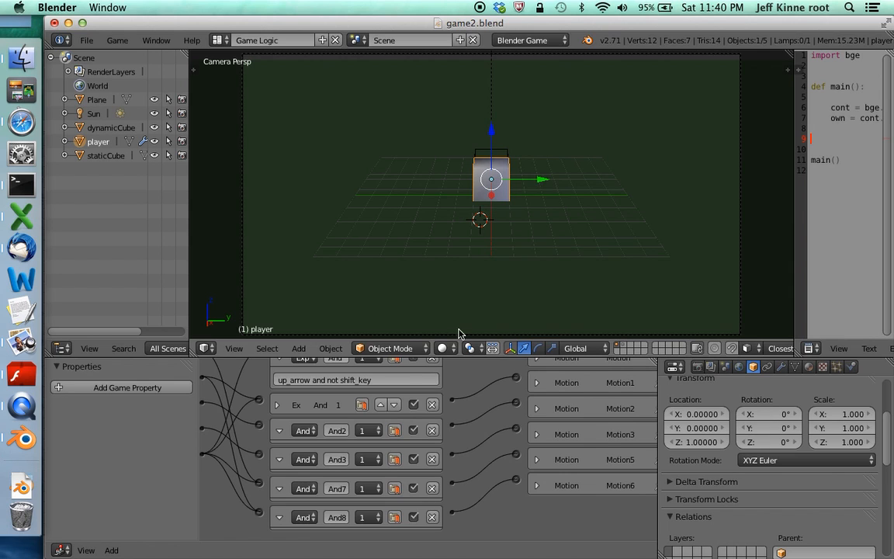
# Step: Examine how the player's keyboard sensors link through the controllers to the Motion actuators
pyautogui.hscroll(-5, 323, 397)
pyautogui.hscroll(-3, 323, 397)
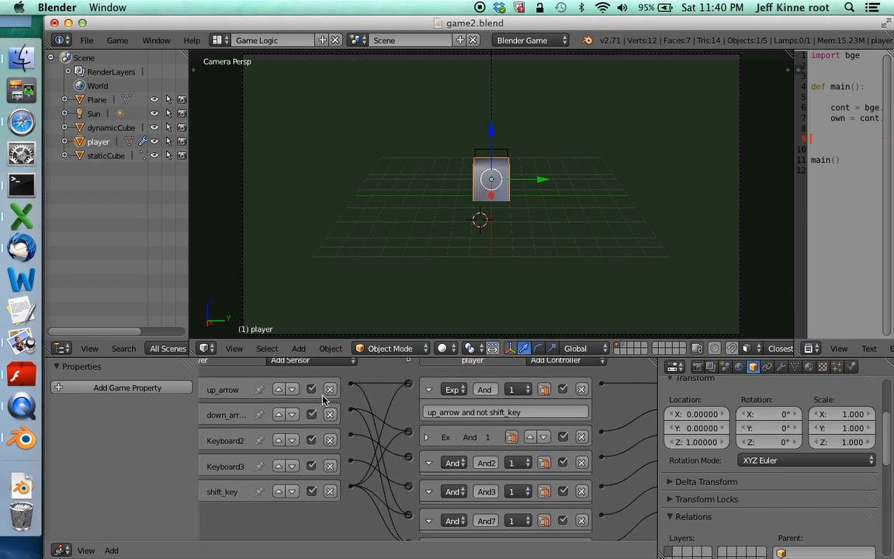
pyautogui.scroll(1, 318, 399)
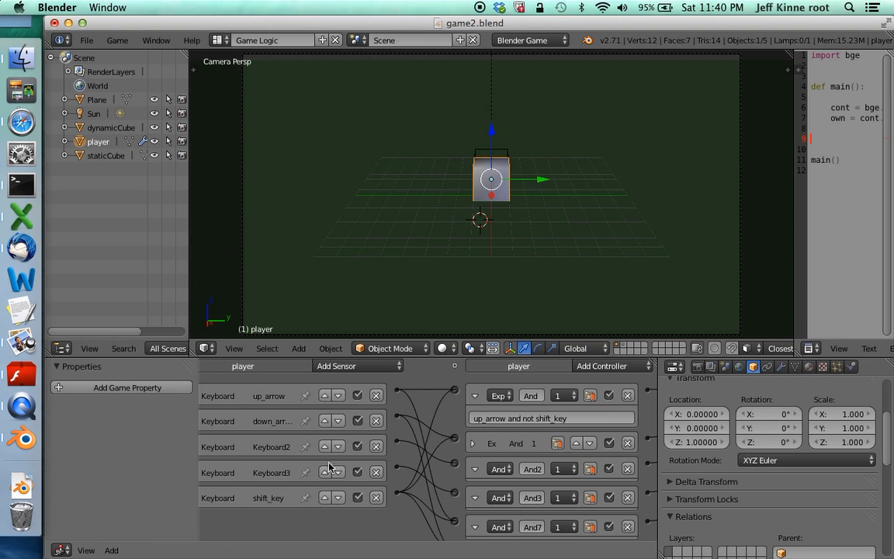
pyautogui.hscroll(6, 383, 400)
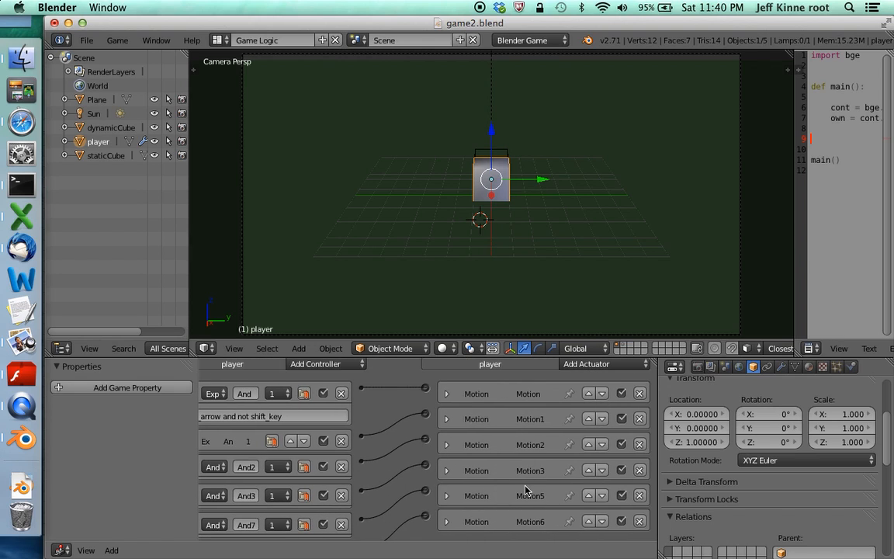
pyautogui.scroll(-2, 543, 522)
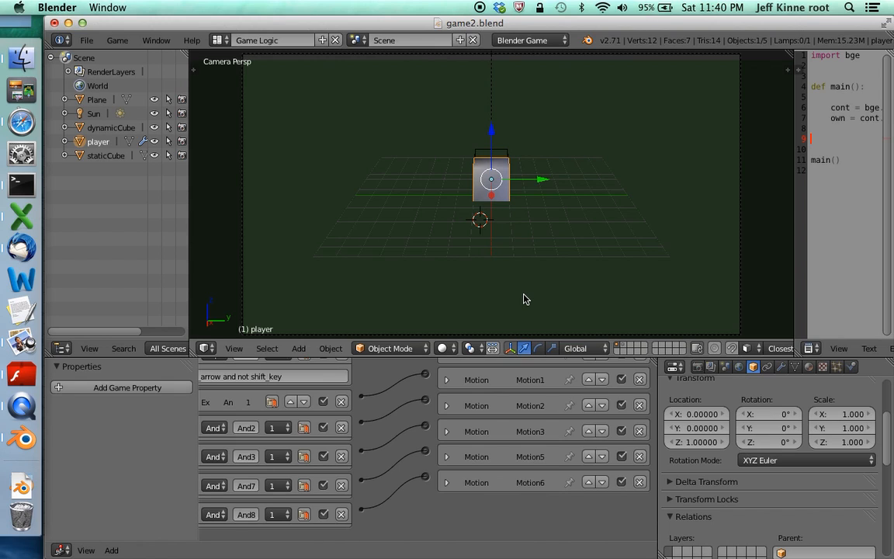
pyautogui.scroll(3, 598, 419)
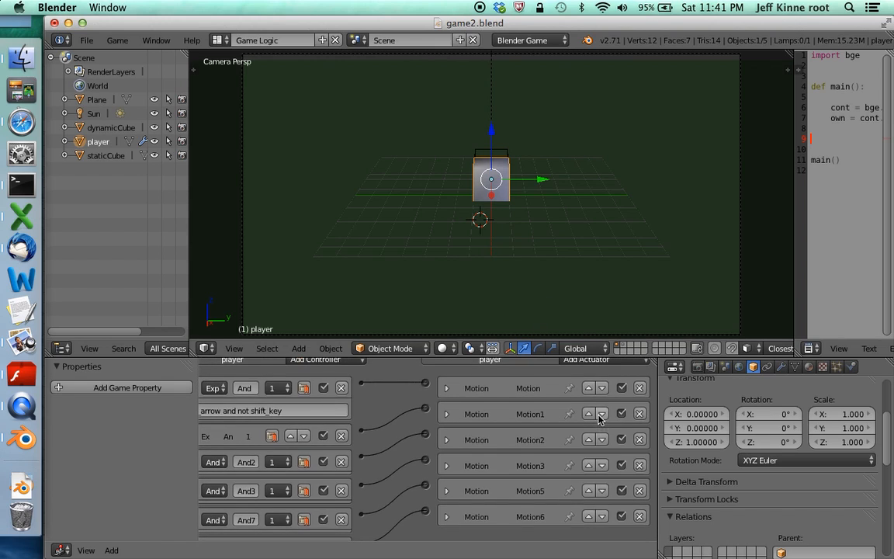
pyautogui.scroll(2, 599, 419)
pyautogui.scroll(-2, 593, 415)
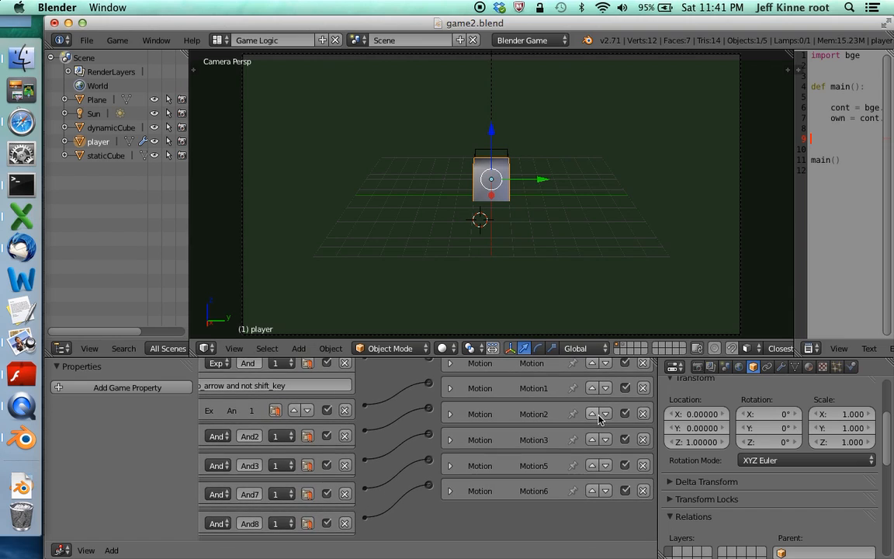
# Step: Add a Motion actuator to the player and delete it again
pyautogui.scroll(2, 457, 386)
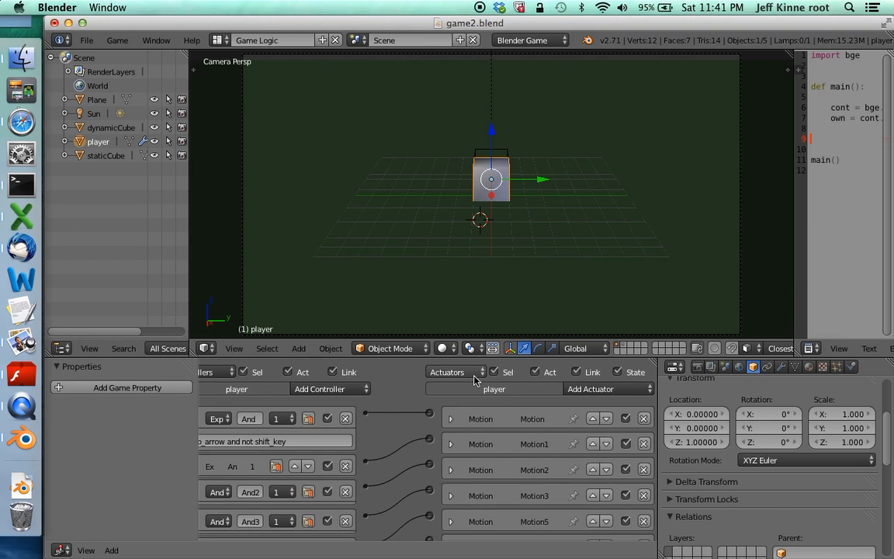
pyautogui.click(582, 390)
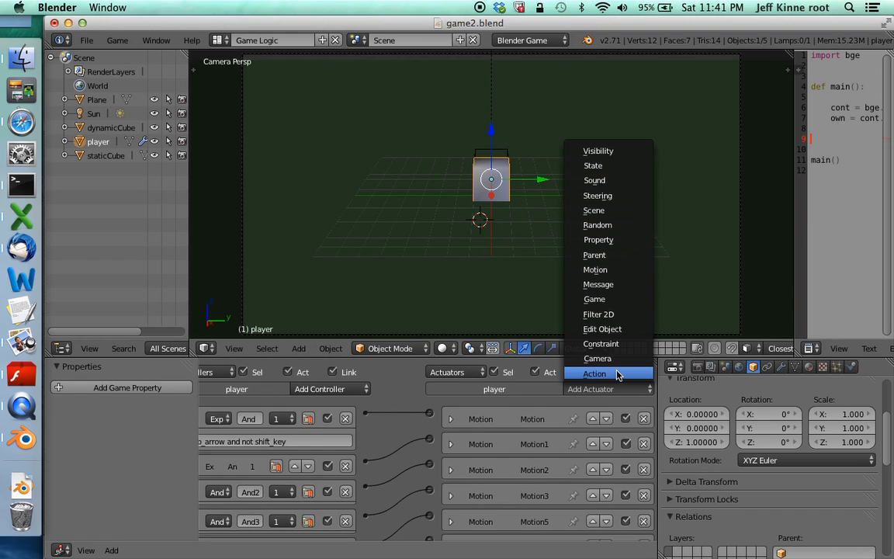
pyautogui.click(623, 270)
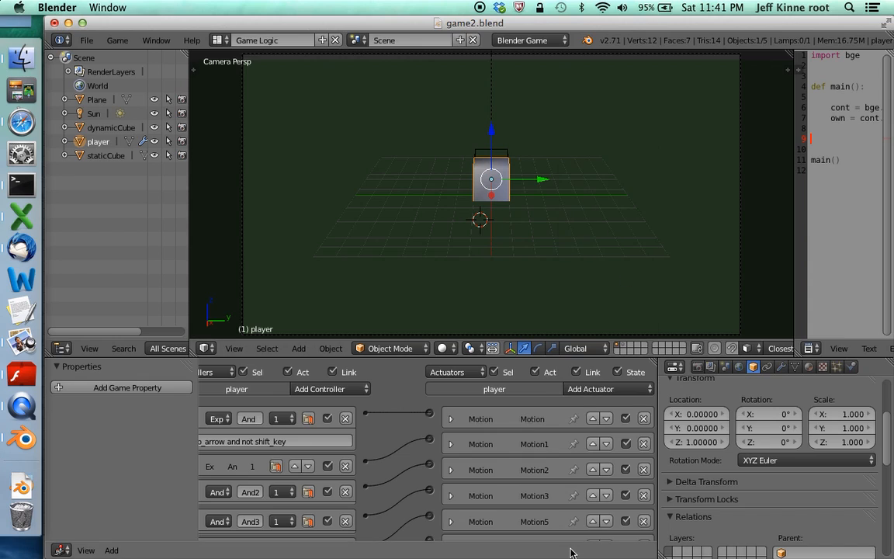
pyautogui.scroll(-5, 562, 512)
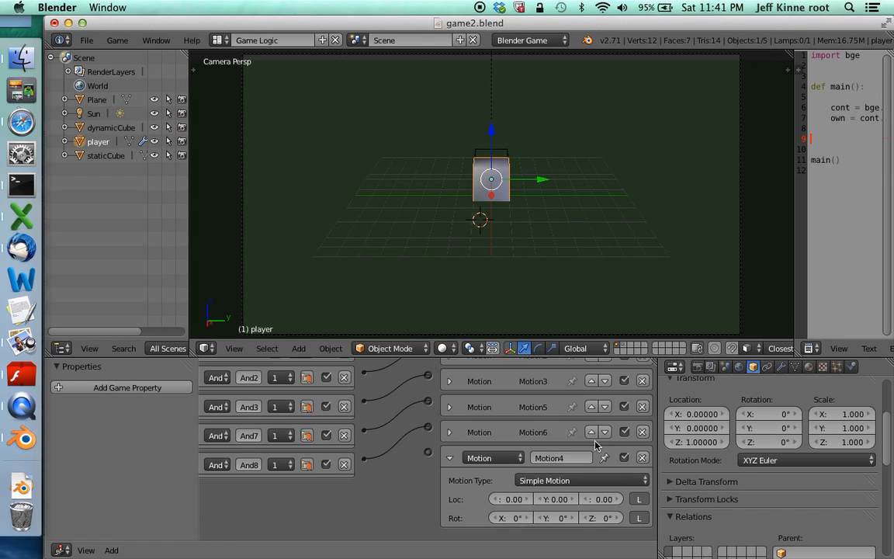
pyautogui.click(641, 457)
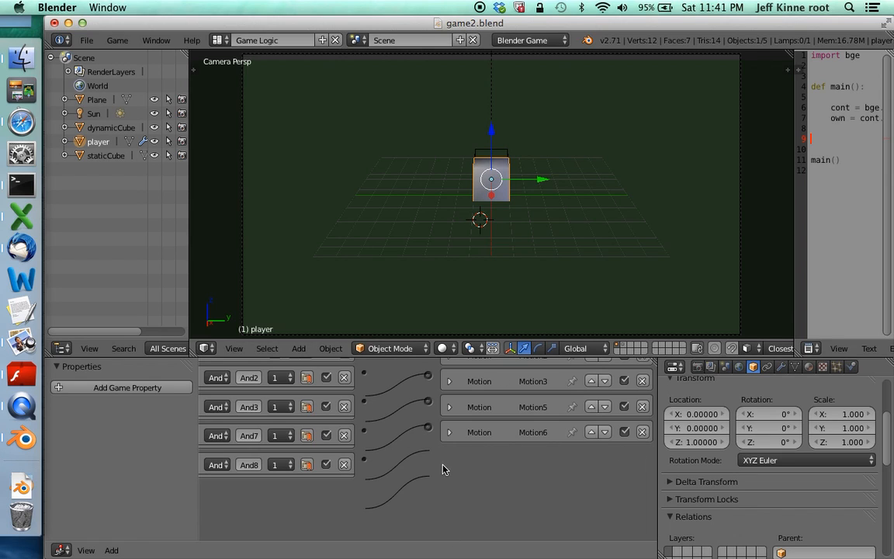
# Step: Switch the 3D view from camera perspective to an orthographic view
pyautogui.scroll(5, 442, 469)
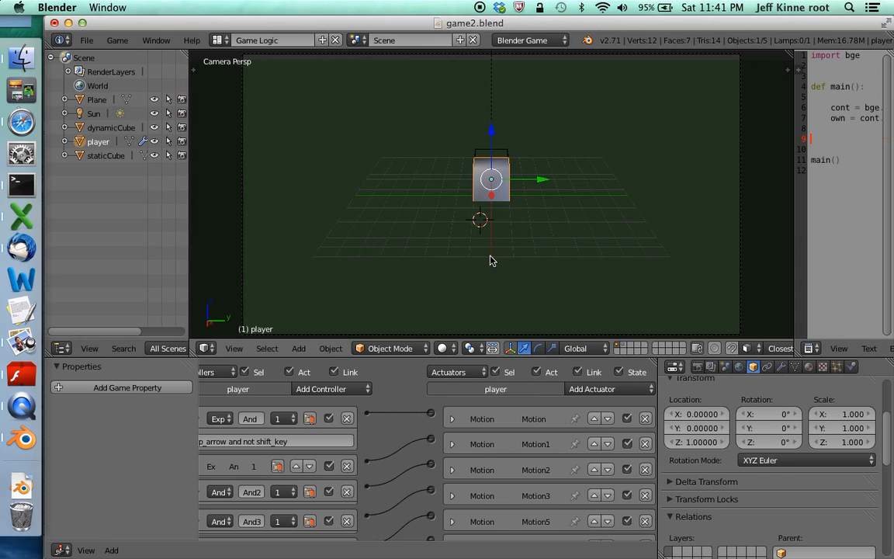
pyautogui.click(234, 348)
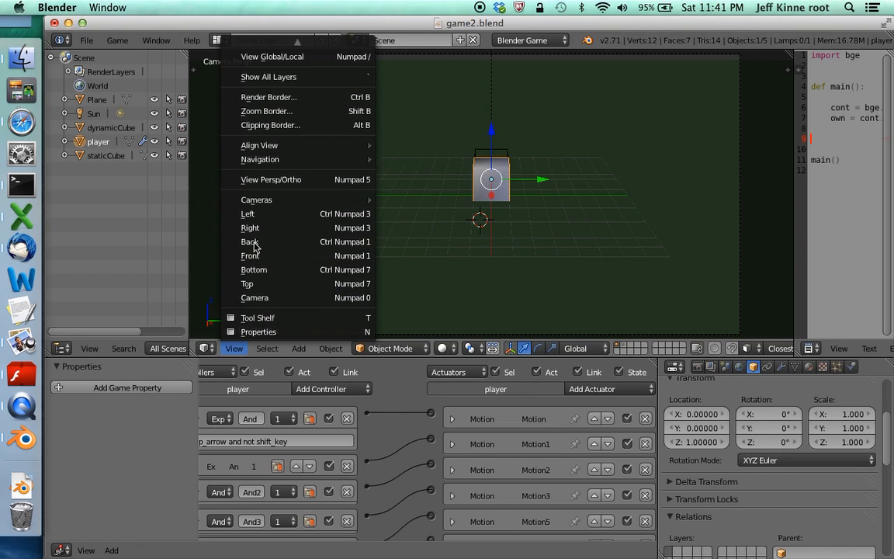
pyautogui.click(295, 183)
pyautogui.scroll(5, 555, 182)
pyautogui.scroll(-5, 554, 183)
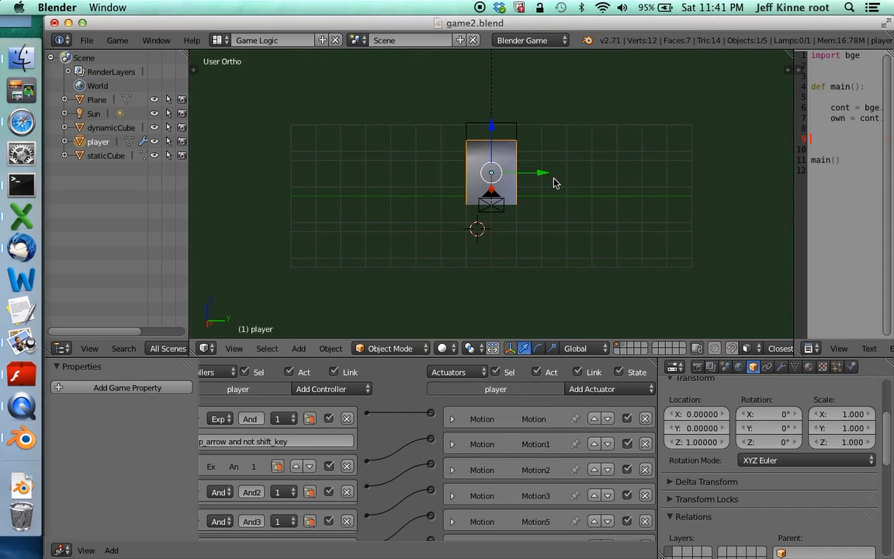
# Step: Select the camera in the 3D view and check it for sensors, controllers and actuators
pyautogui.rightClick(494, 206)
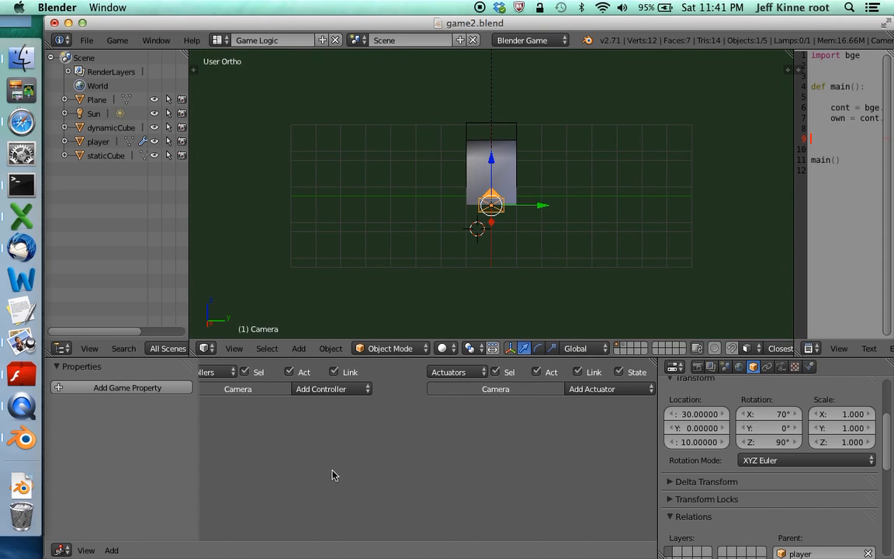
pyautogui.hscroll(-8, 381, 467)
pyautogui.hscroll(8, 381, 467)
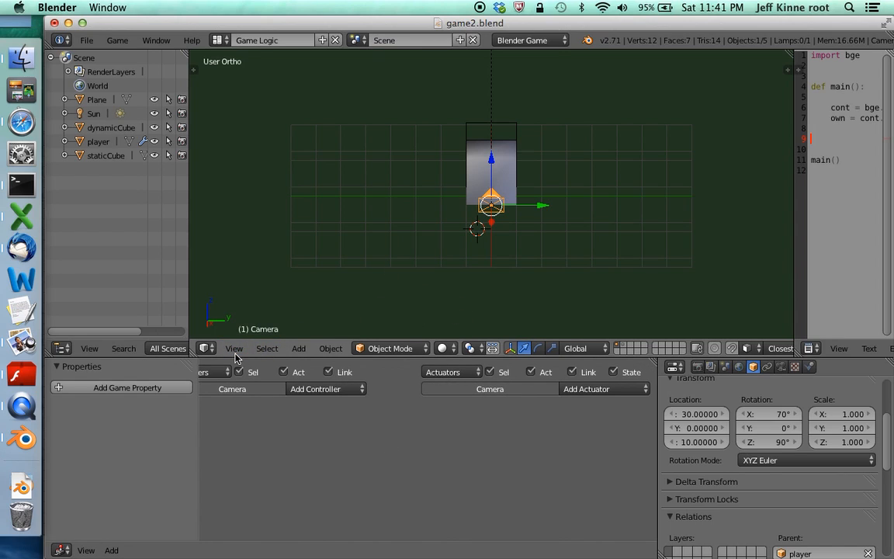
# Step: Select the player cube and review its sensors, controllers and their links
pyautogui.rightClick(508, 170)
pyautogui.moveTo(341, 486); pyautogui.dragTo(388, 421, button='middle')
pyautogui.hscroll(-5, 388, 422)
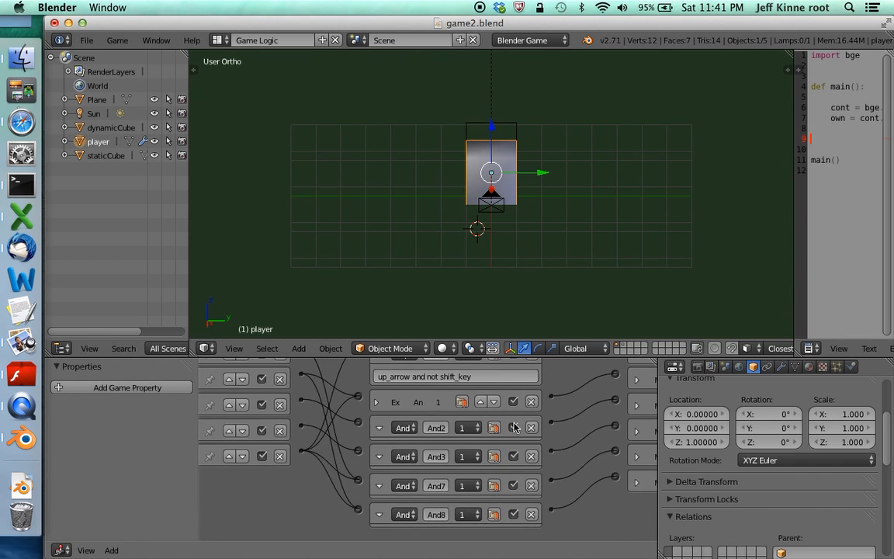
pyautogui.hscroll(-5, 404, 438)
pyautogui.scroll(3, 406, 444)
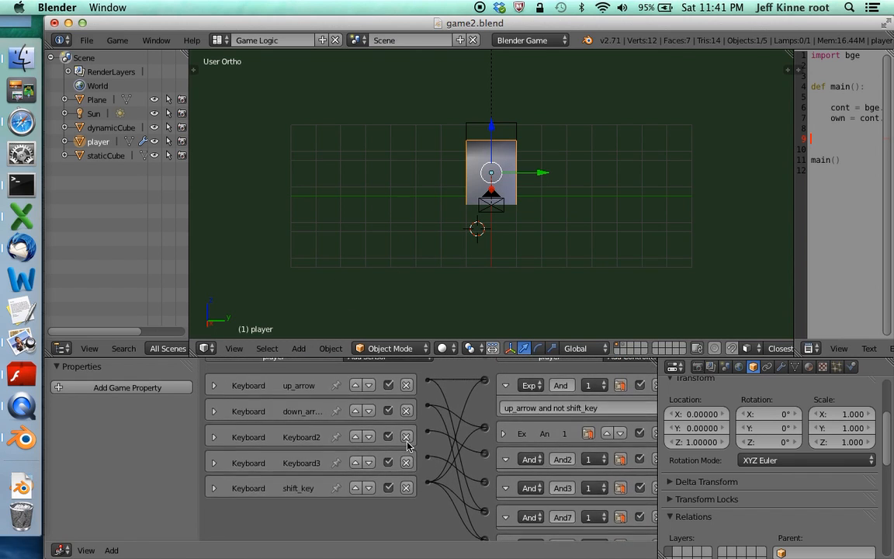
# Step: Select the Plane to check its game logic, and reselect the player to compare its logic bricks
pyautogui.rightClick(506, 308)
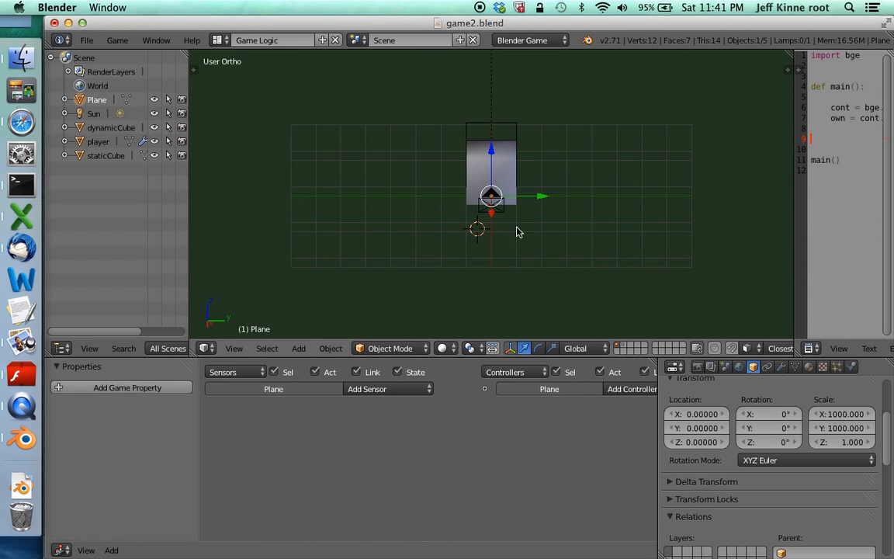
pyautogui.rightClick(509, 175)
pyautogui.scroll(-3, 465, 439)
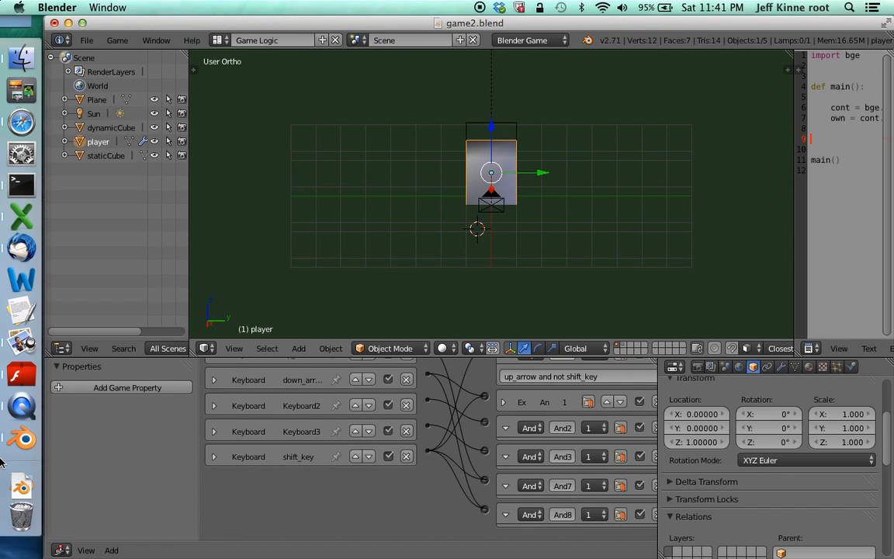
pyautogui.click(22, 409)
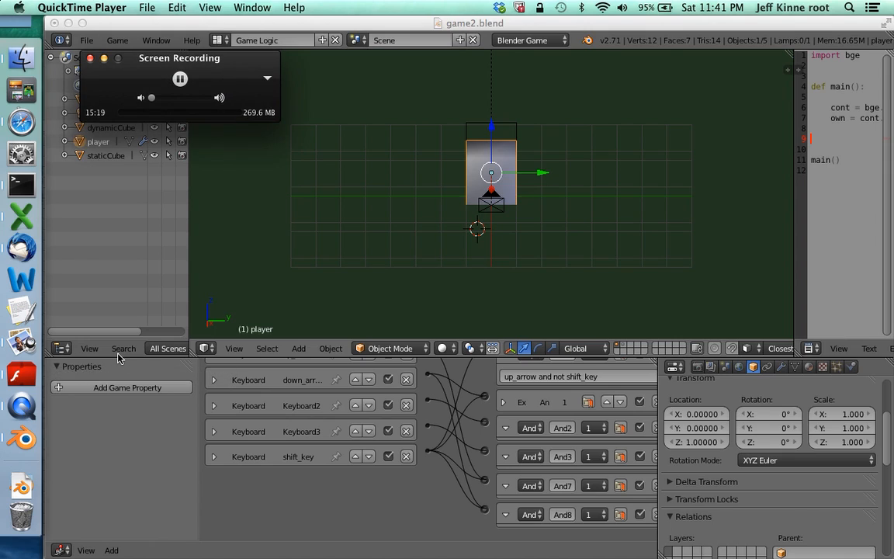
pyautogui.click(180, 79)
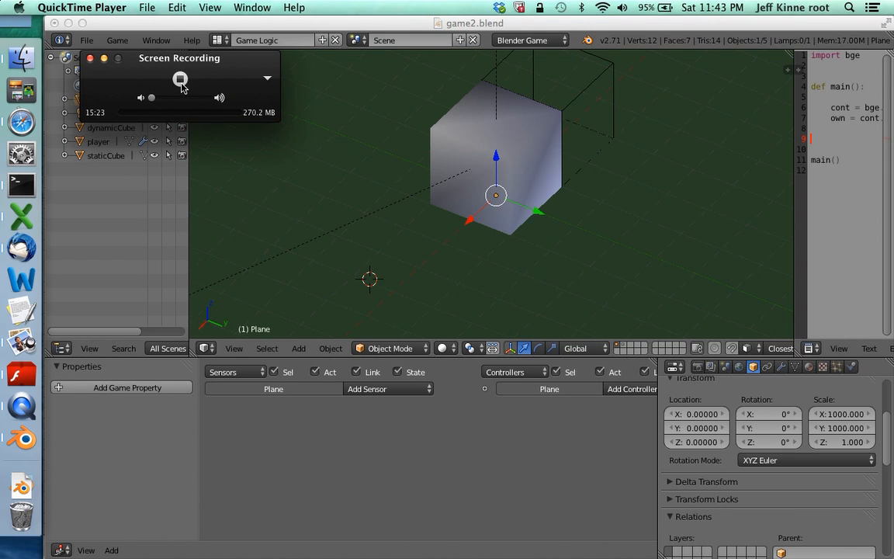
pyautogui.click(606, 188)
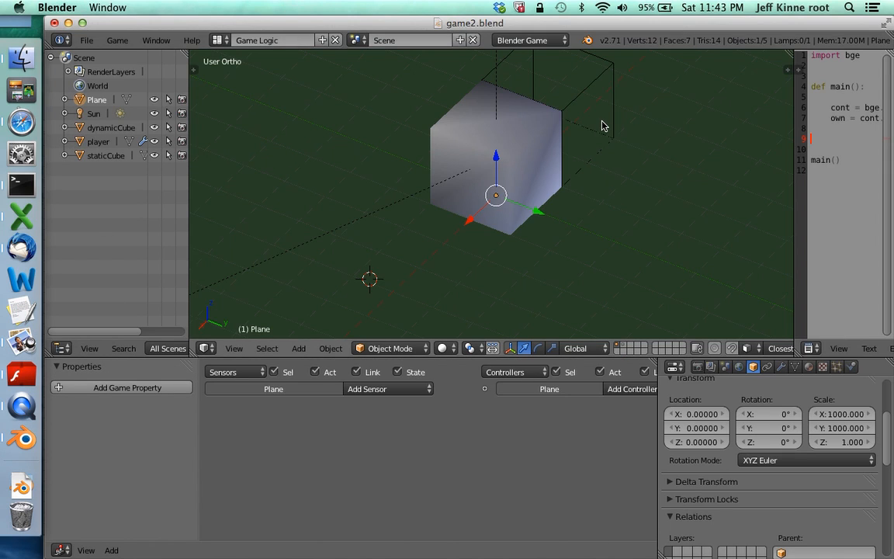
# Step: Select the wireframe Empty behind the player cube and check its transform and parent object
pyautogui.click(571, 76)
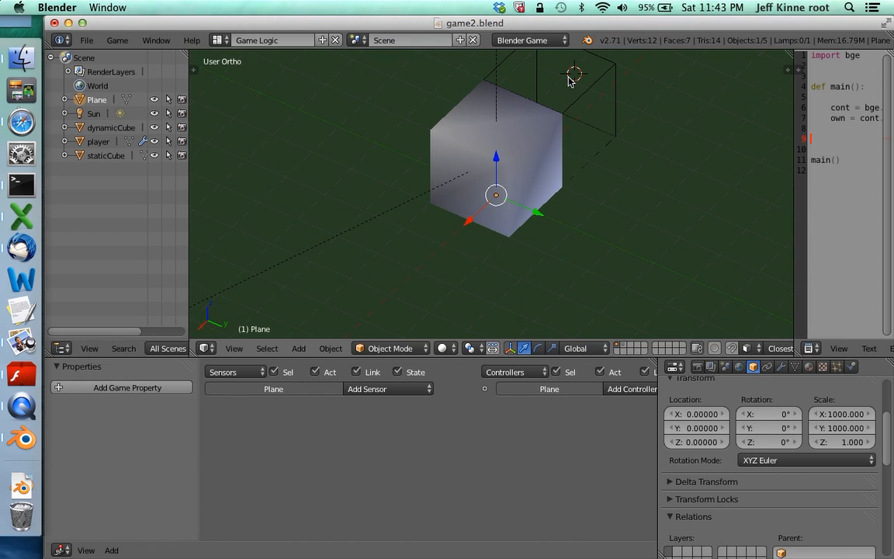
pyautogui.rightClick(601, 86)
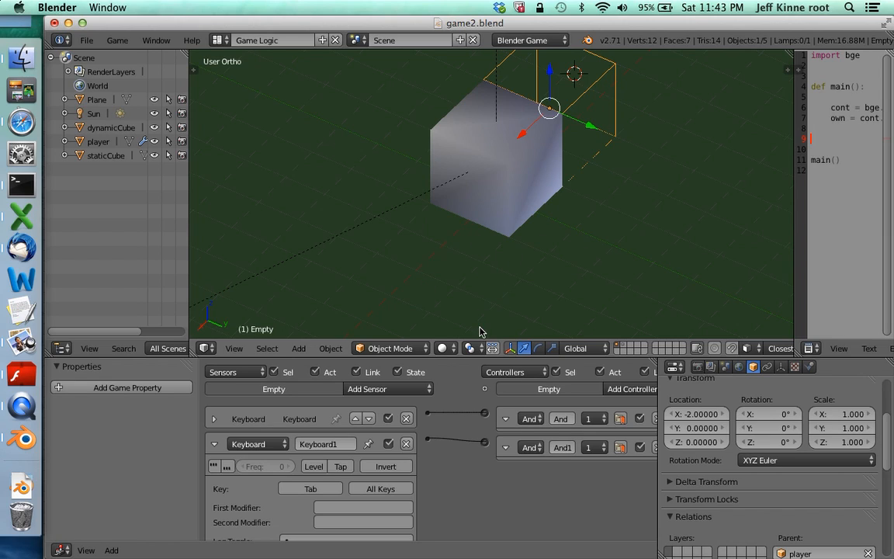
pyautogui.scroll(1, 786, 464)
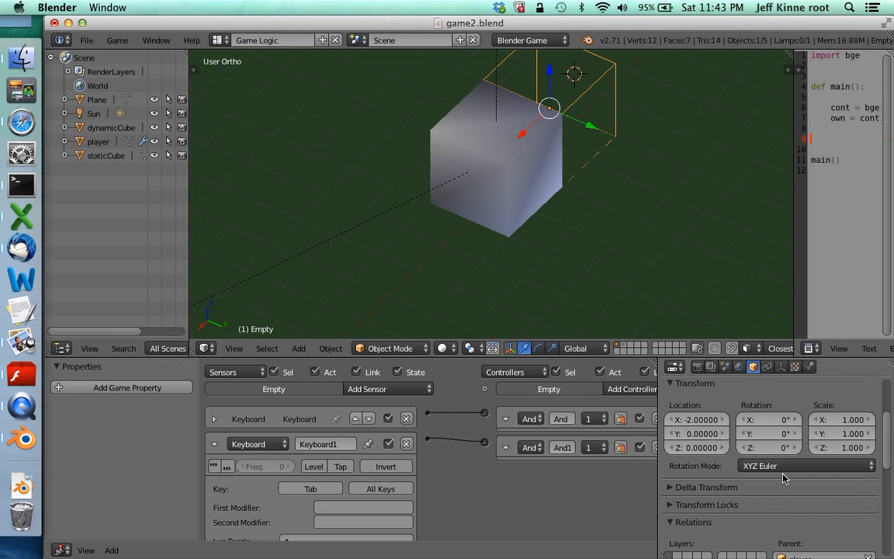
pyautogui.scroll(-2, 703, 425)
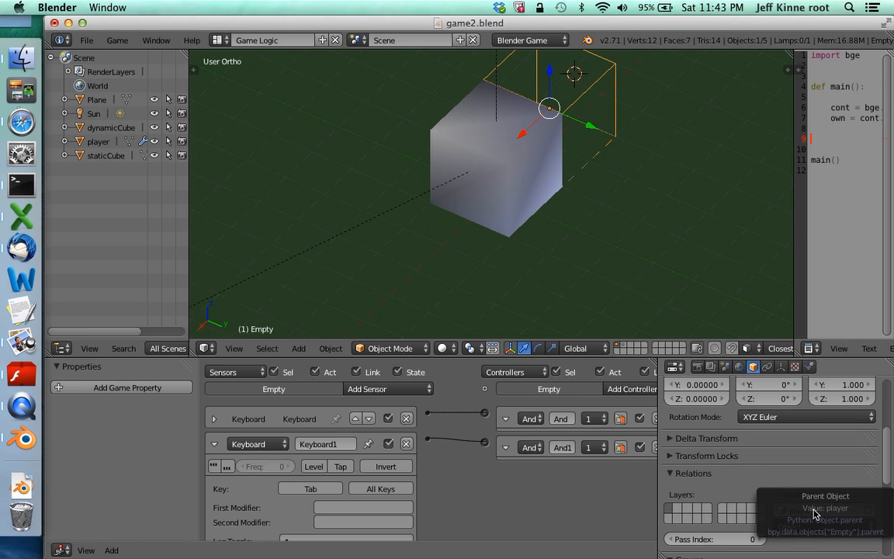
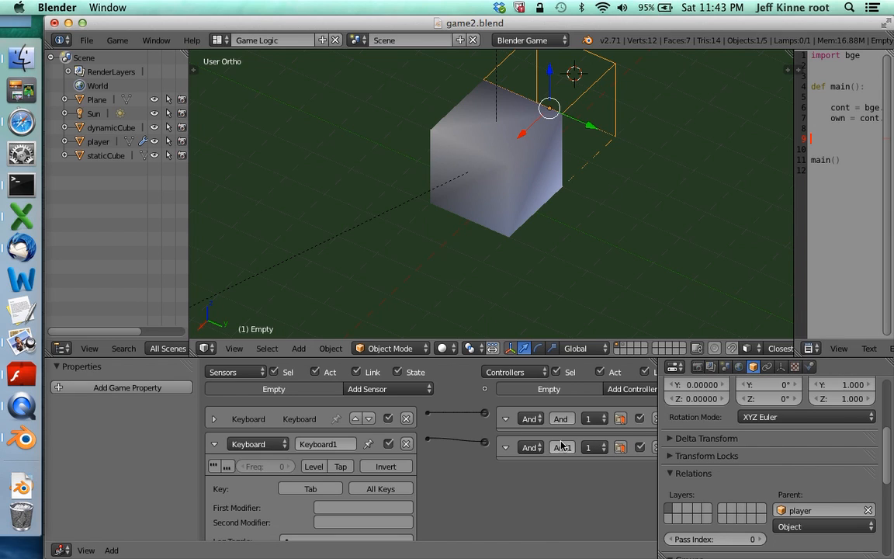
# Step: Follow the Empty's links from its Keyboard sensors through the And controllers to its Edit Object actuators
pyautogui.hscroll(3, 566, 447)
pyautogui.hscroll(6, 566, 448)
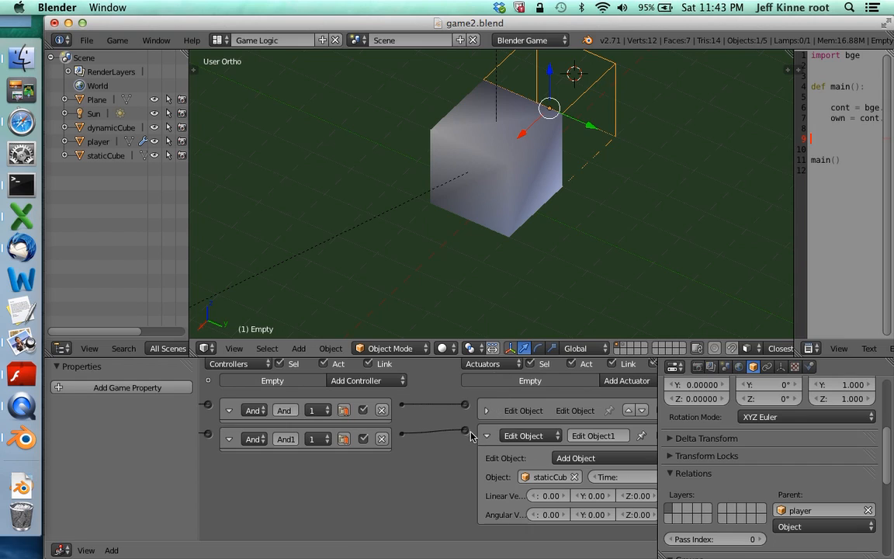
pyautogui.moveTo(466, 434); pyautogui.dragTo(465, 432)
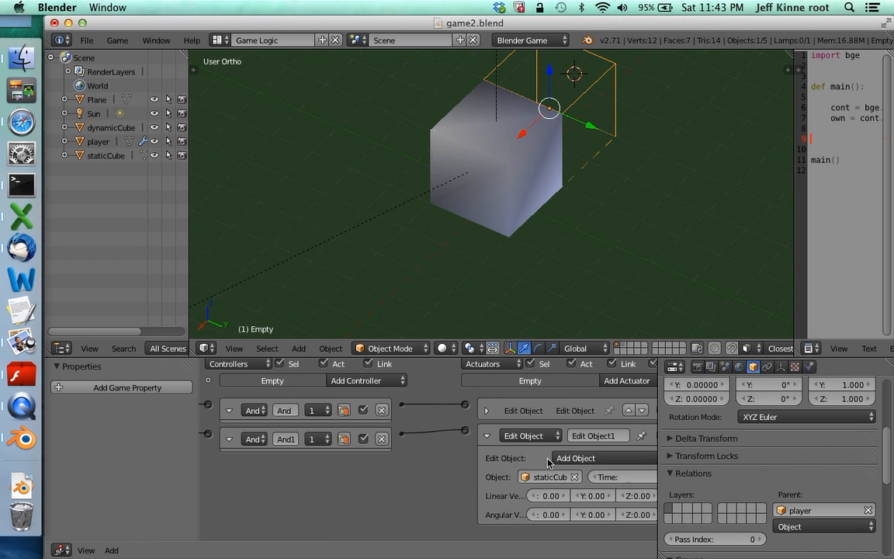
pyautogui.keyDown('ctrl'); pyautogui.hscroll(-5, 428, 426); pyautogui.keyUp('ctrl')
pyautogui.moveTo(429, 426); pyautogui.dragTo(427, 427)
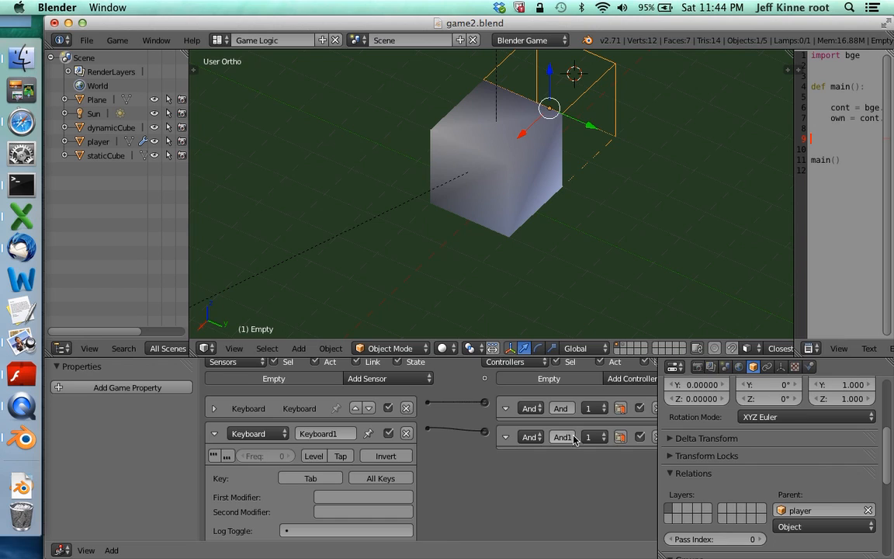
pyautogui.keyDown('ctrl'); pyautogui.hscroll(5, 583, 436); pyautogui.keyUp('ctrl')
pyautogui.keyDown('ctrl'); pyautogui.hscroll(5, 583, 437); pyautogui.keyUp('ctrl')
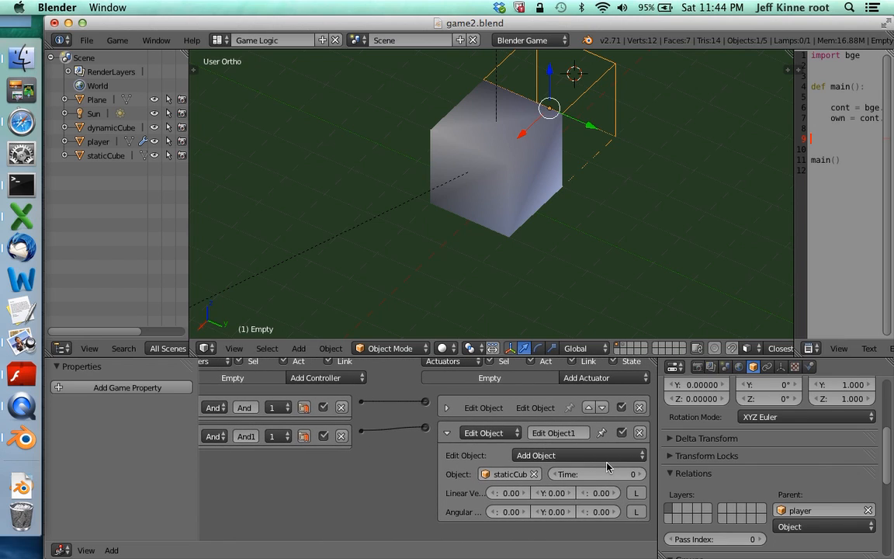
# Step: Show the second layer, select the red staticCube and inspect its physics settings
pyautogui.click(625, 349)
pyautogui.scroll(5, 541, 313)
pyautogui.scroll(-6, 541, 313)
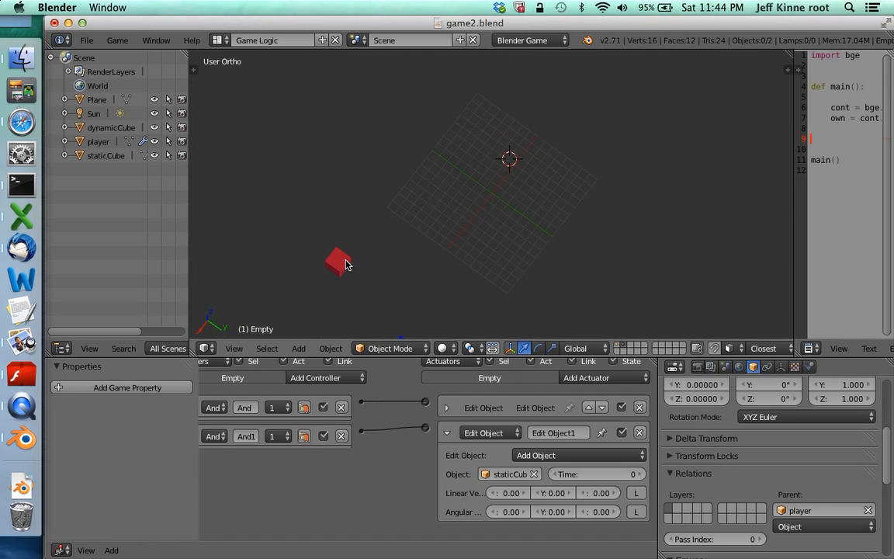
pyautogui.rightClick(346, 263)
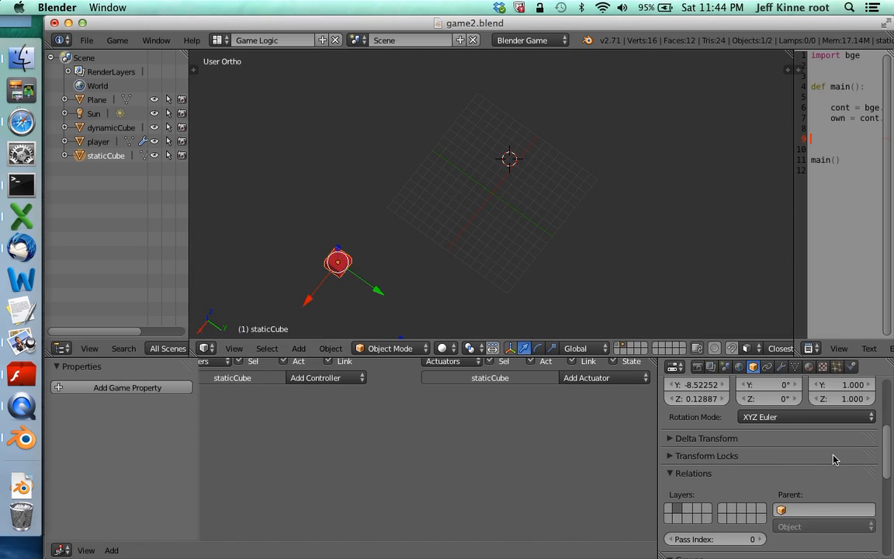
pyautogui.click(851, 366)
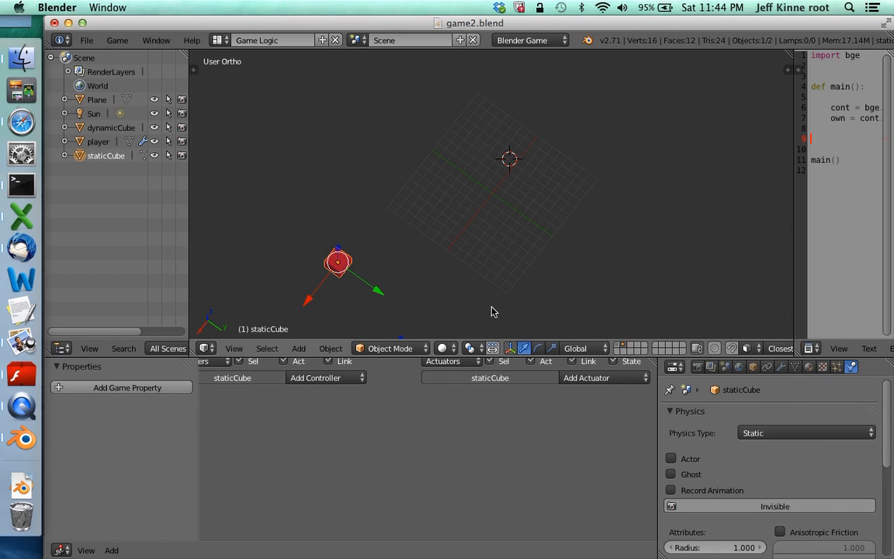
# Step: Return to the first layer and reselect the Empty next to the player cube
pyautogui.click(621, 349)
pyautogui.rightClick(512, 180)
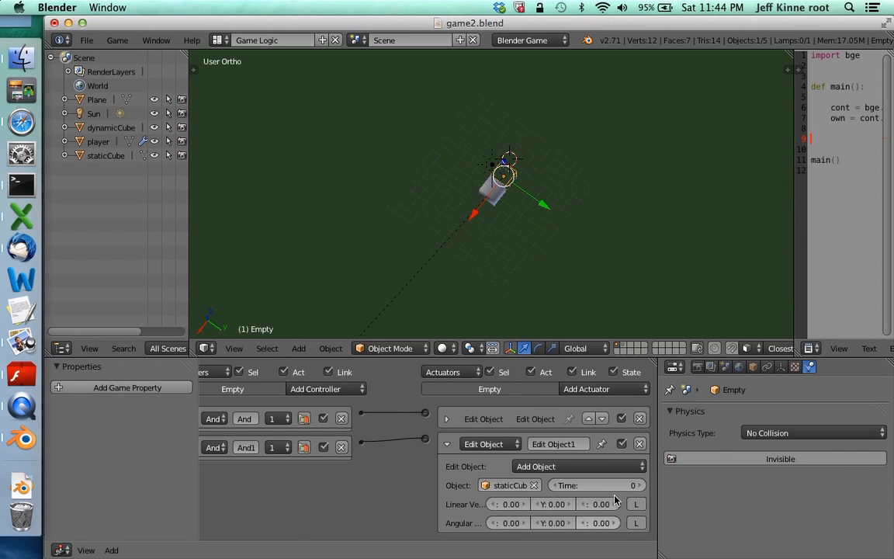
pyautogui.scroll(3, 503, 175)
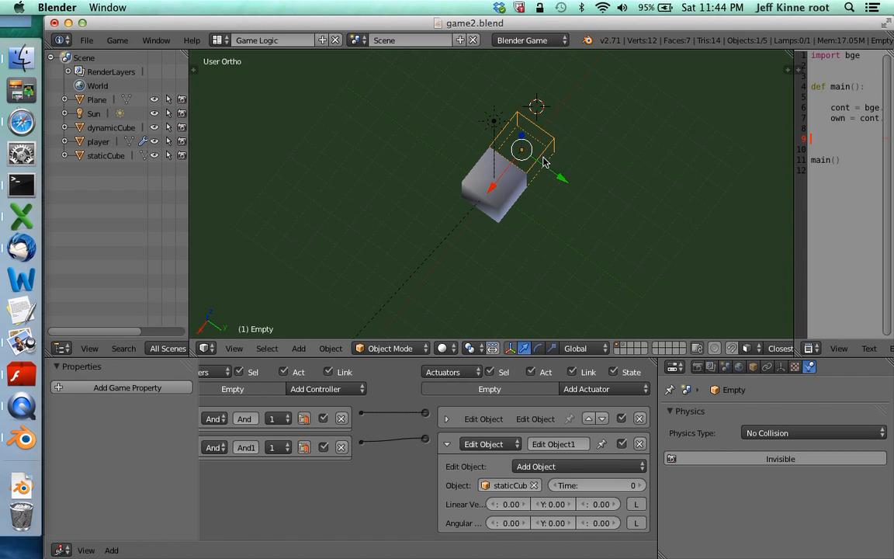
# Step: Set the Empty's X location to -4 in its object transform
pyautogui.click(753, 366)
pyautogui.scroll(3, 768, 453)
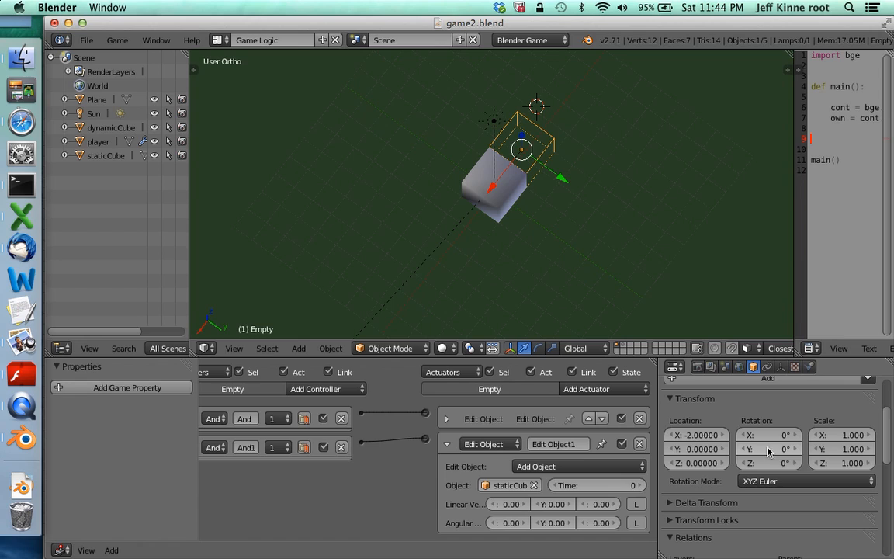
pyautogui.click(698, 437)
pyautogui.press('BackSpace')
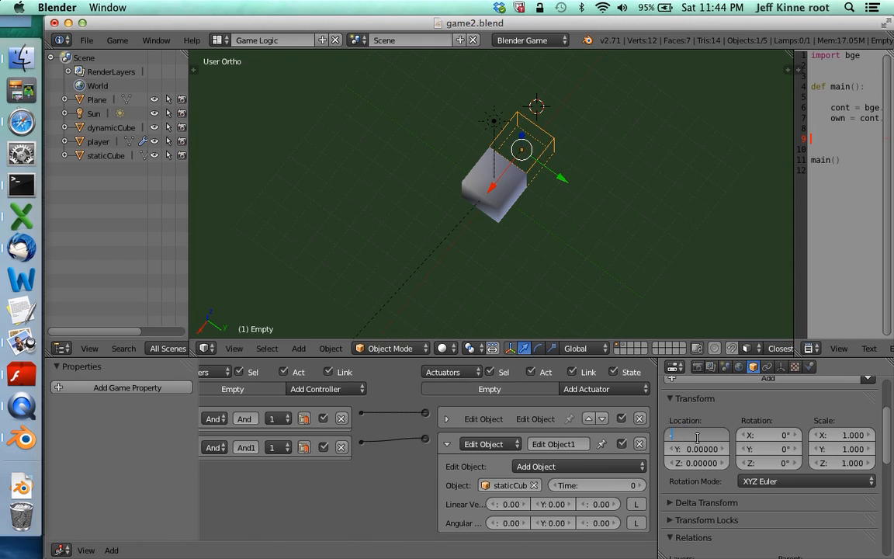
pyautogui.write('-4')
pyautogui.press('Return')
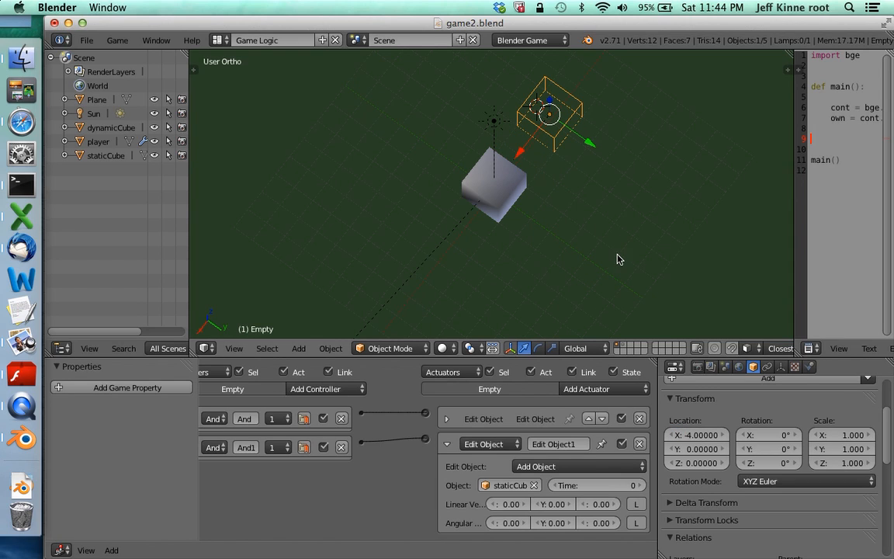
# Step: Set the Empty's X location back to -2
pyautogui.doubleClick(701, 440)
pyautogui.write('-')
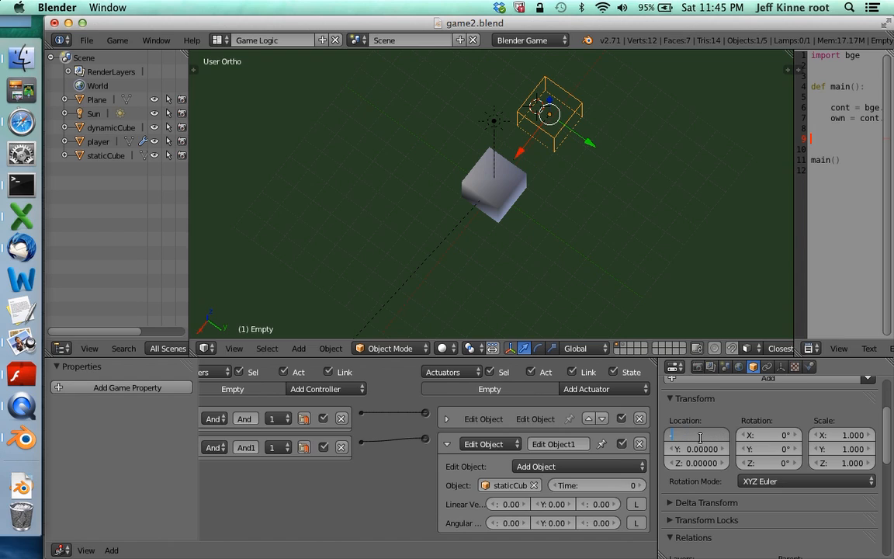
pyautogui.write('2')
pyautogui.press('Return')
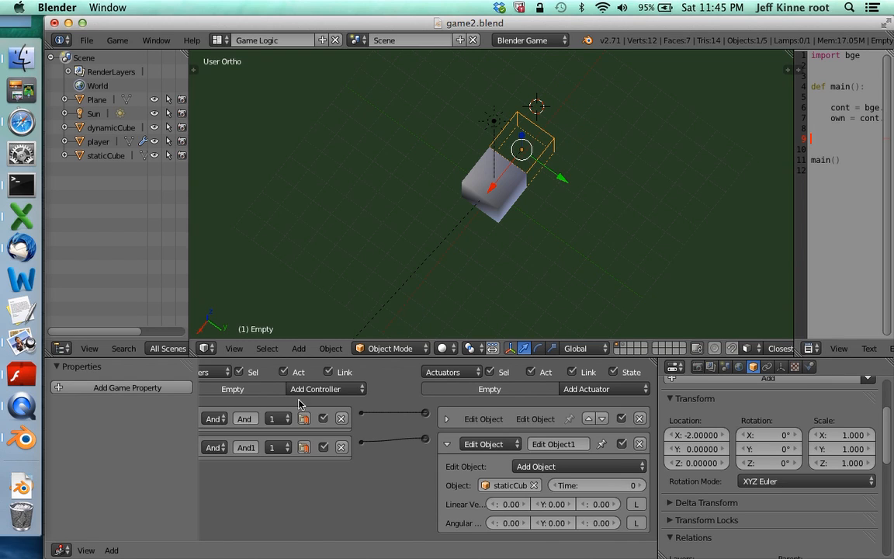
# Step: Expand the Empty's first Keyboard sensor and first Edit Object actuator to check the trigger key and the object added
pyautogui.keyDown('ctrl'); pyautogui.hscroll(-5, 308, 407); pyautogui.keyUp('ctrl')
pyautogui.click(214, 417)
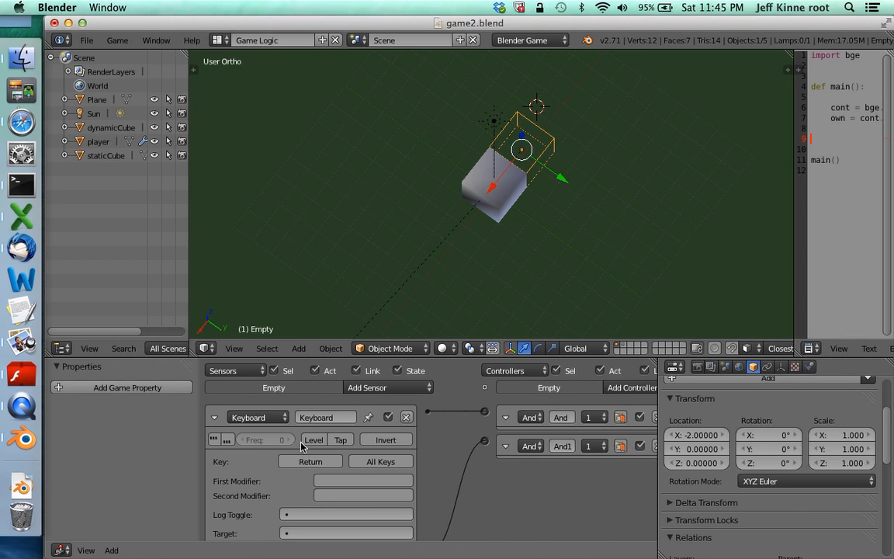
pyautogui.keyDown('ctrl'); pyautogui.hscroll(8, 471, 450); pyautogui.keyUp('ctrl')
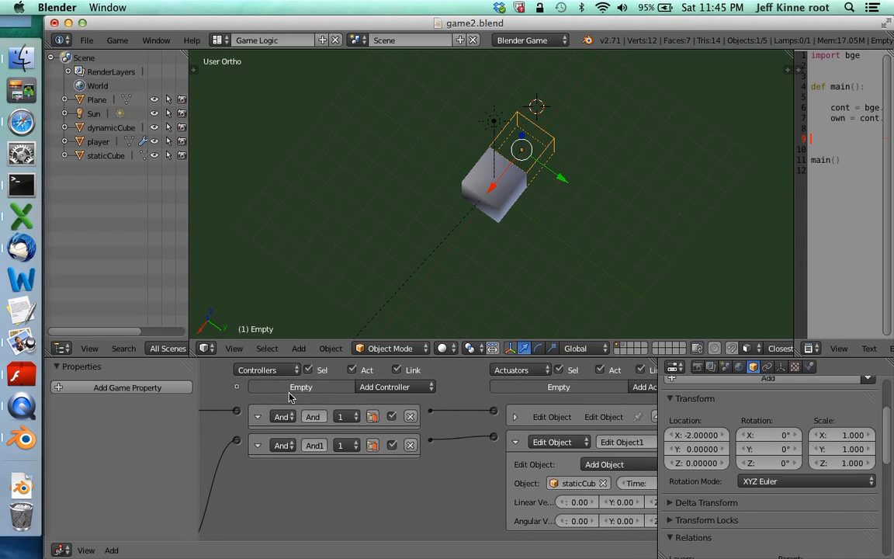
pyautogui.click(514, 417)
pyautogui.keyDown('ctrl'); pyautogui.hscroll(3, 547, 474); pyautogui.keyUp('ctrl')
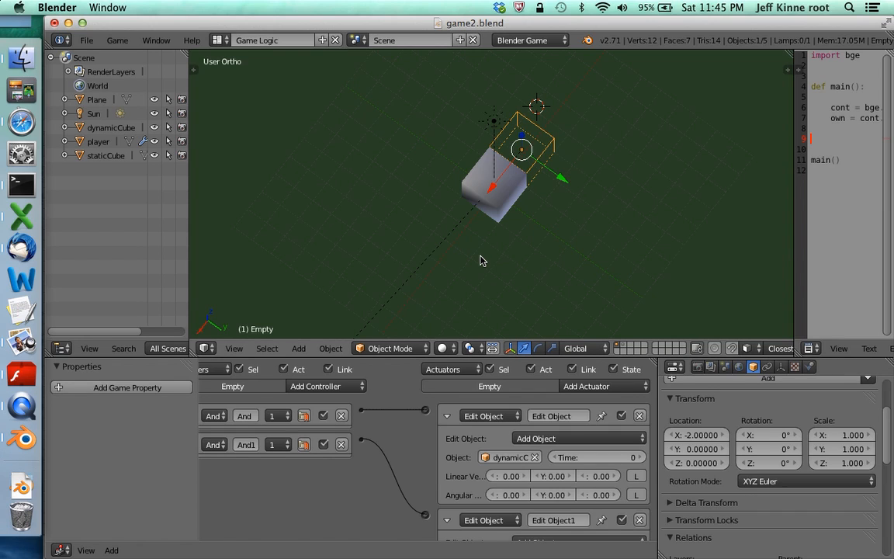
# Step: Run the game from the current orthographic view, then stop it
pyautogui.scroll(3, 459, 295)
pyautogui.scroll(-3, 459, 296)
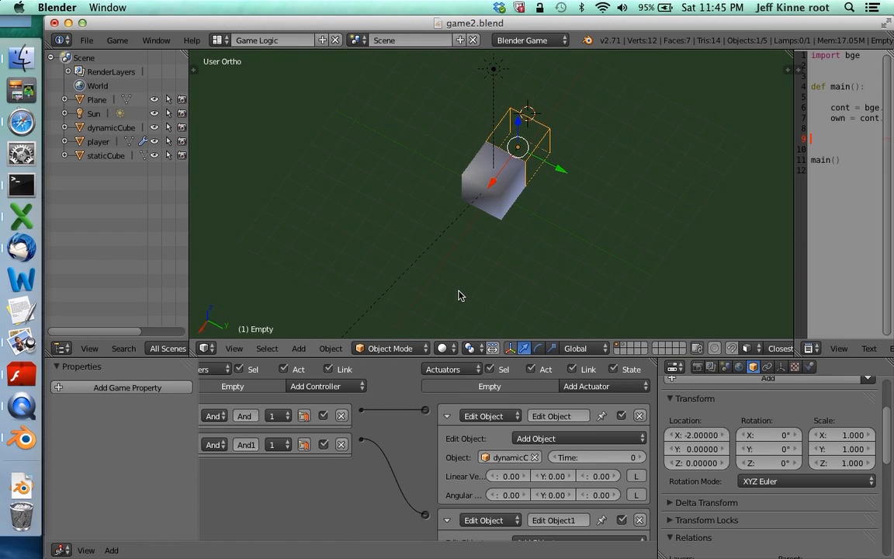
pyautogui.press('p')
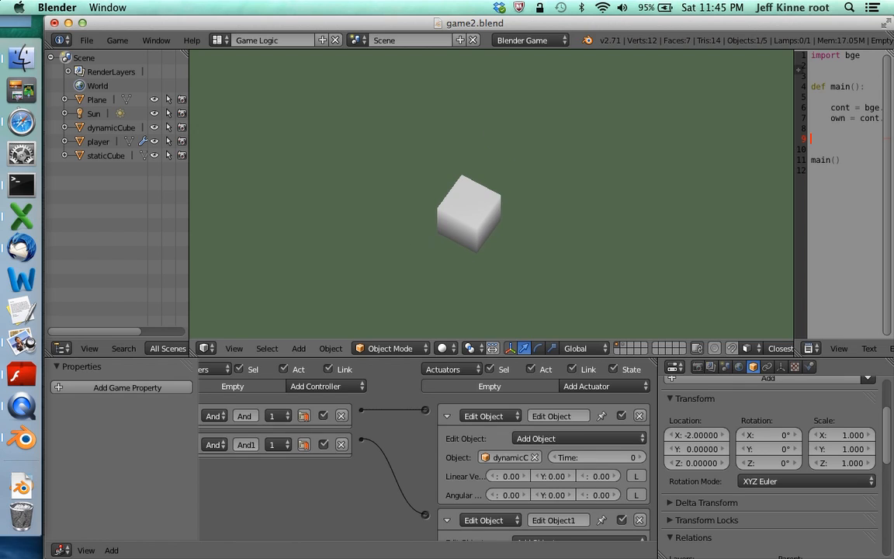
pyautogui.press('Escape')
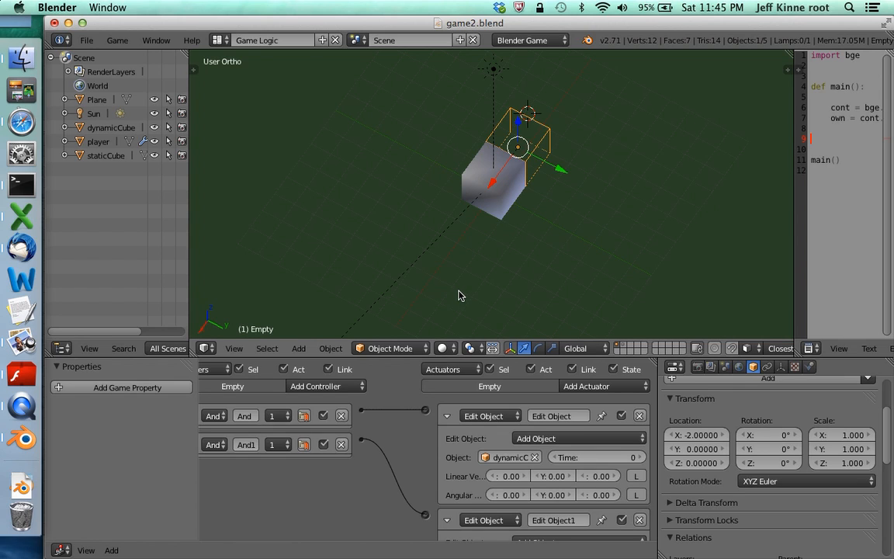
# Step: Set the selected Empty as the active camera for the 3D view
pyautogui.click(234, 348)
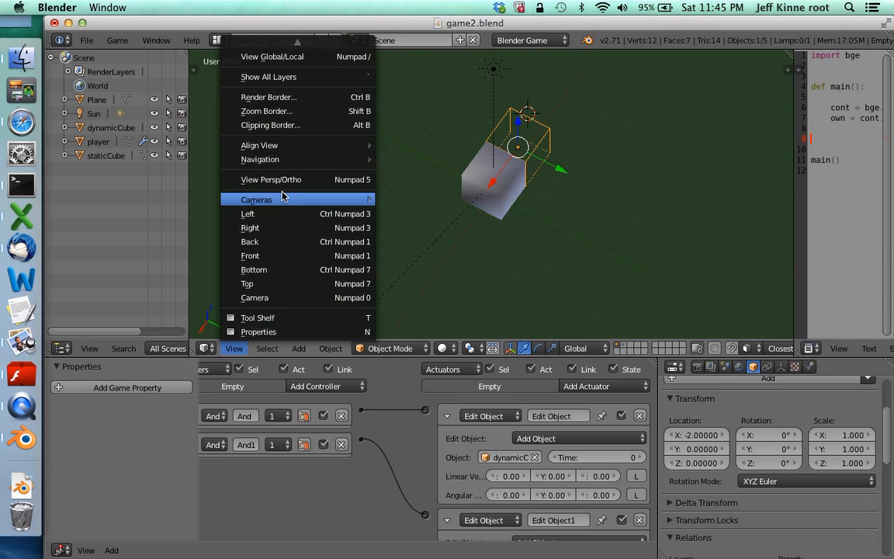
pyautogui.moveTo(281, 200)
pyautogui.click(403, 195)
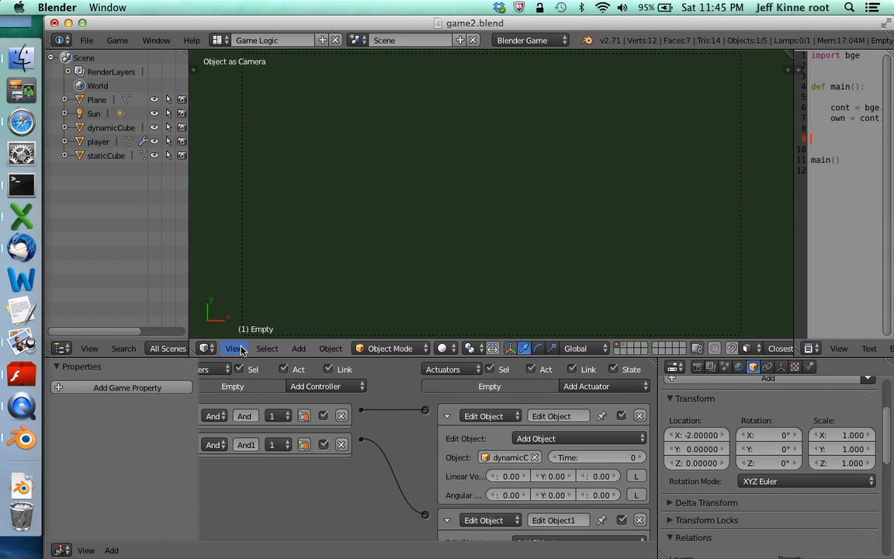
# Step: Leave the Empty's camera view for a user orthographic view and select the Camera object
pyautogui.scroll(-1, 261, 326)
pyautogui.click(234, 348)
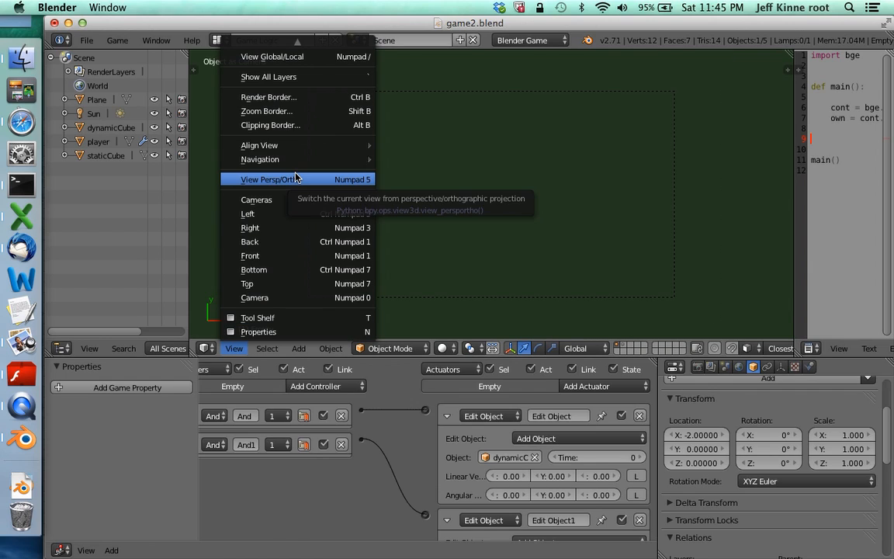
pyautogui.click(330, 179)
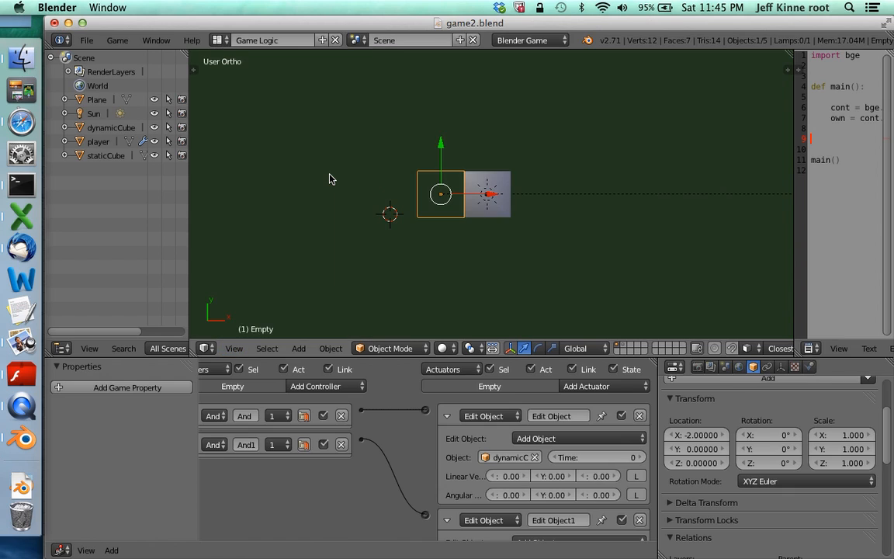
pyautogui.hscroll(10, 462, 236)
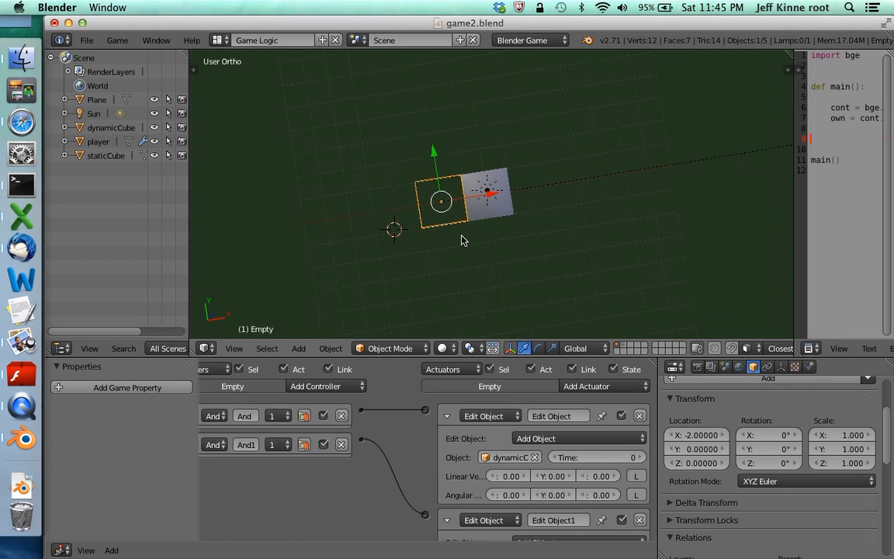
pyautogui.scroll(10, 462, 236)
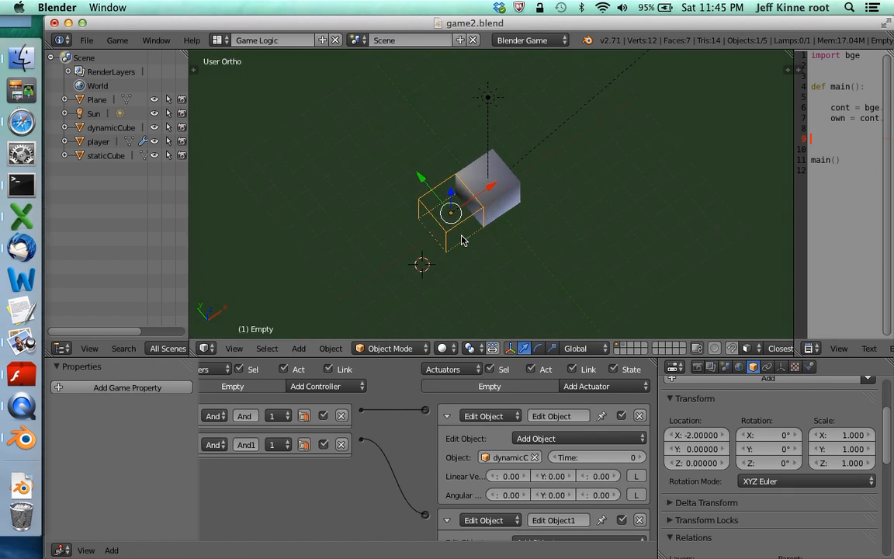
pyautogui.scroll(10, 570, 139)
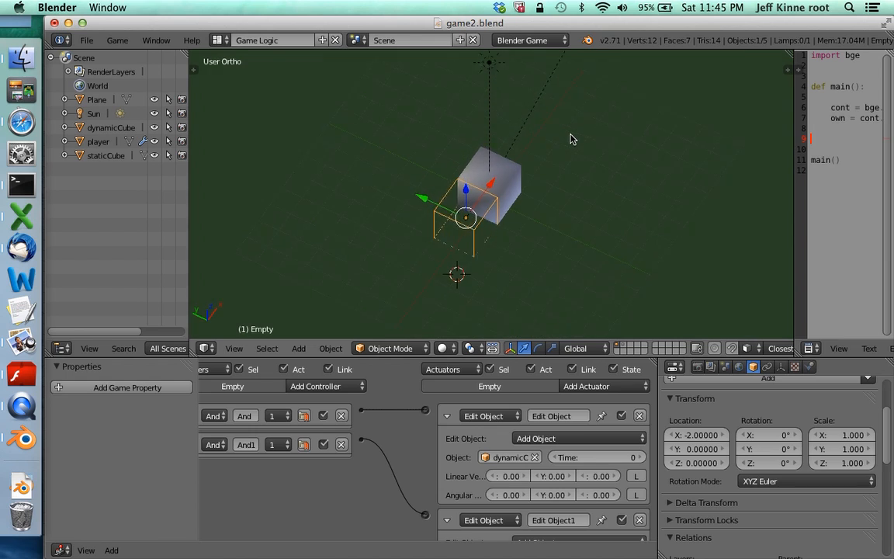
pyautogui.scroll(-1, 570, 139)
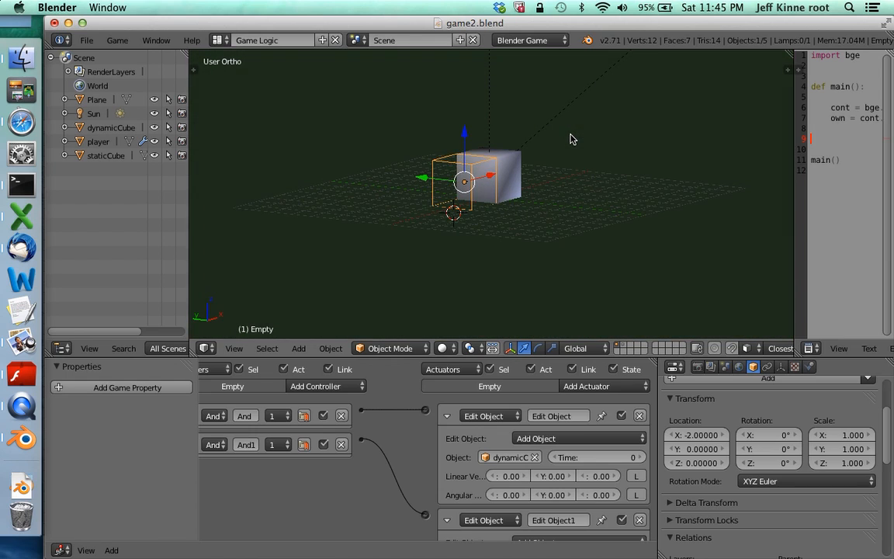
pyautogui.scroll(-5, 528, 180)
pyautogui.hscroll(10, 528, 180)
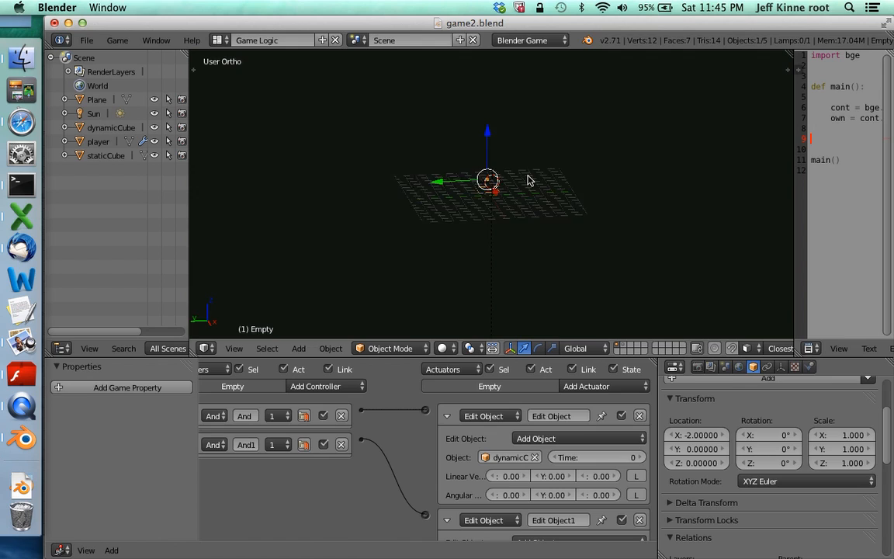
pyautogui.scroll(10, 527, 180)
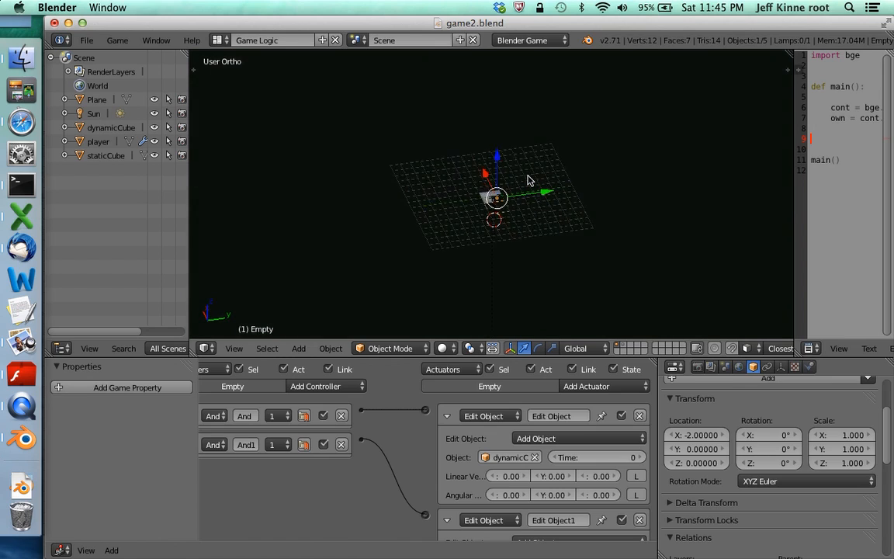
pyautogui.scroll(-10, 528, 180)
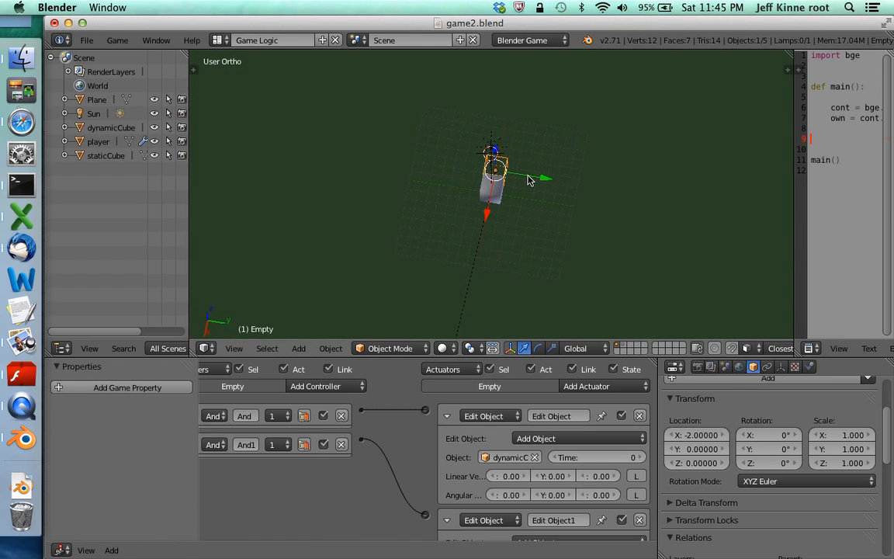
pyautogui.scroll(-8, 529, 225)
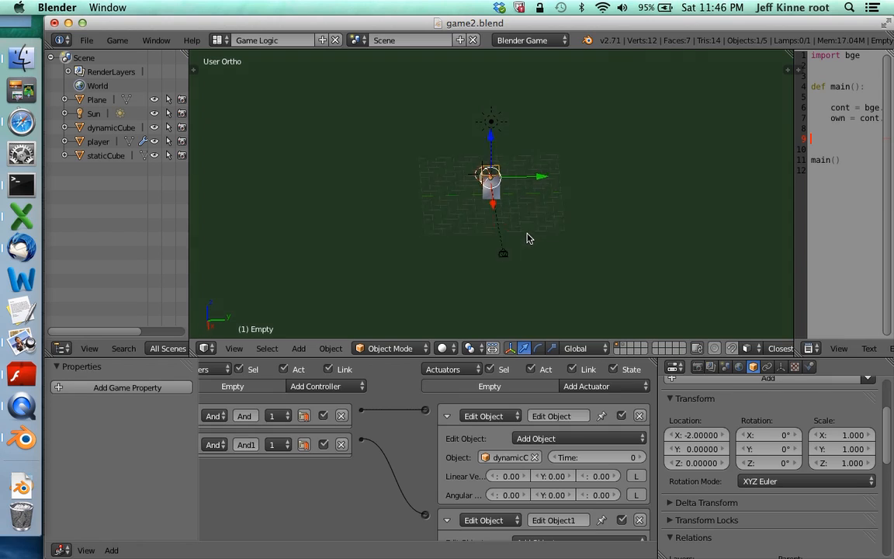
pyautogui.rightClick(526, 240)
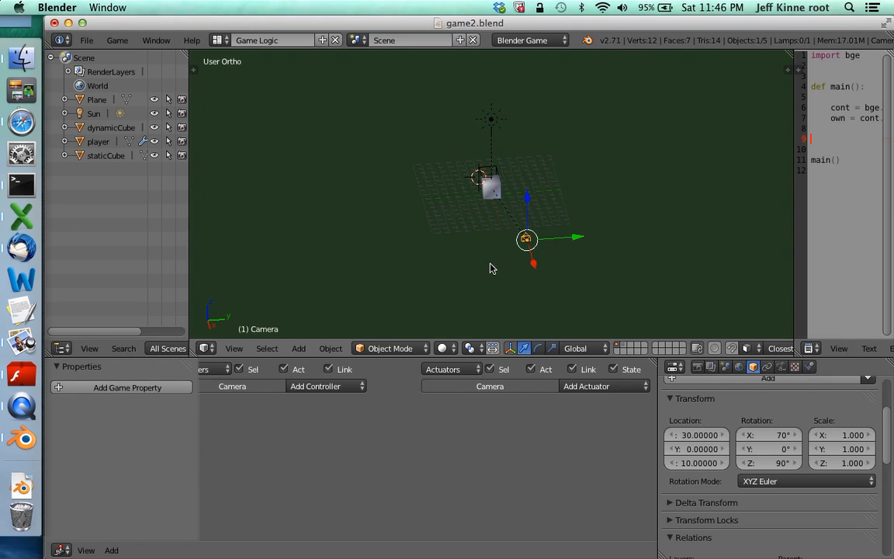
# Step: Set the selected Camera as the active camera for the 3D view, then run the game from it and stop it
pyautogui.click(233, 349)
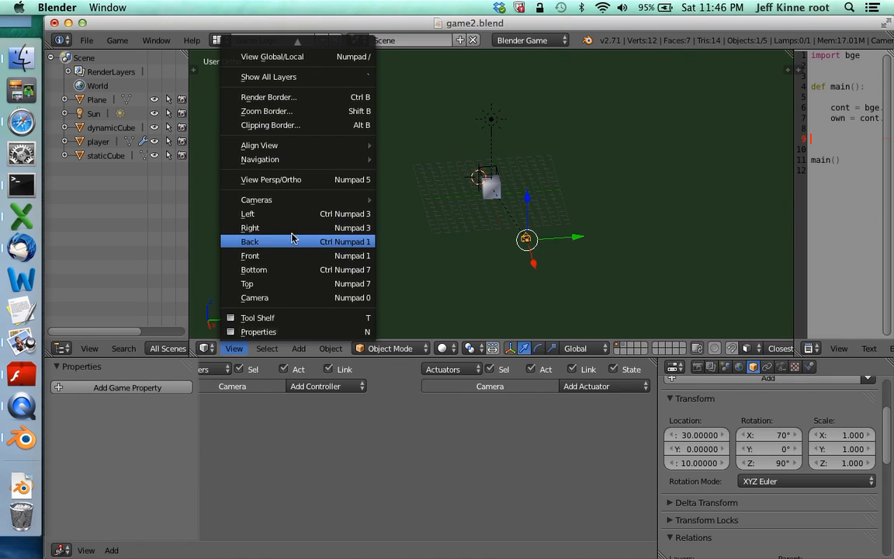
pyautogui.moveTo(315, 201)
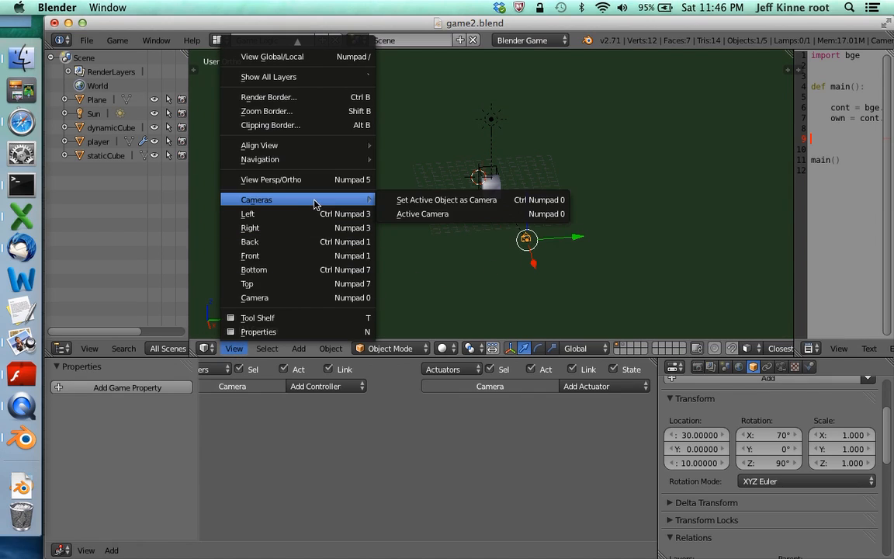
pyautogui.click(421, 201)
pyautogui.press('p')
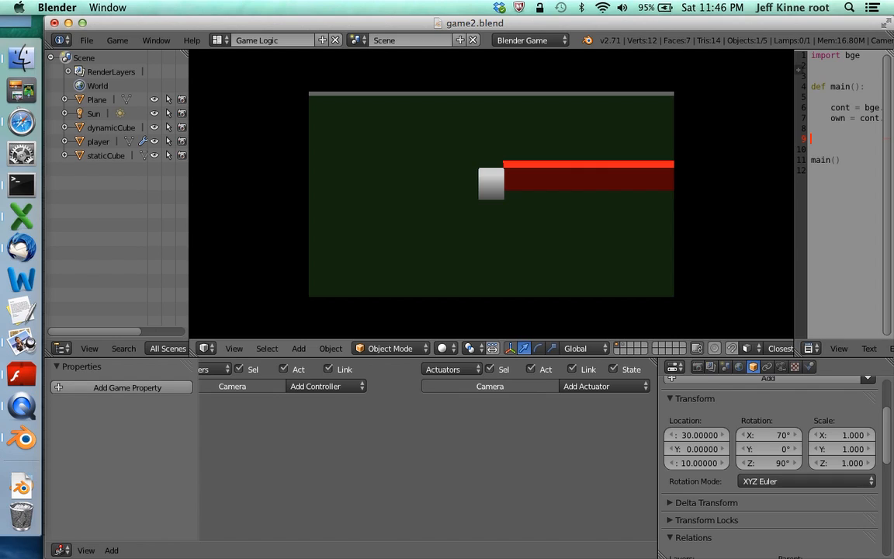
pyautogui.press('Escape')
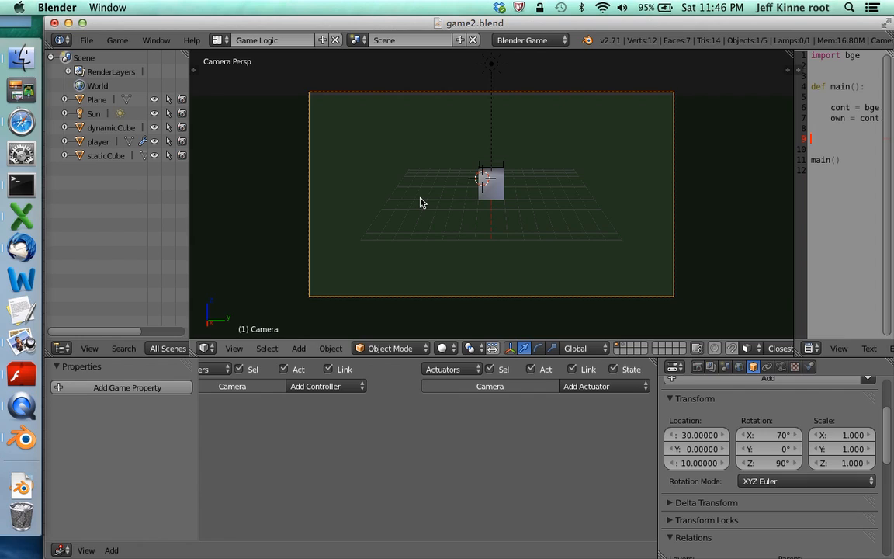
# Step: Save game2.blend, then save the project in the Documents folder under the new name game3.blend
pyautogui.hotkey('ctrl', 's')
pyautogui.click(419, 203)
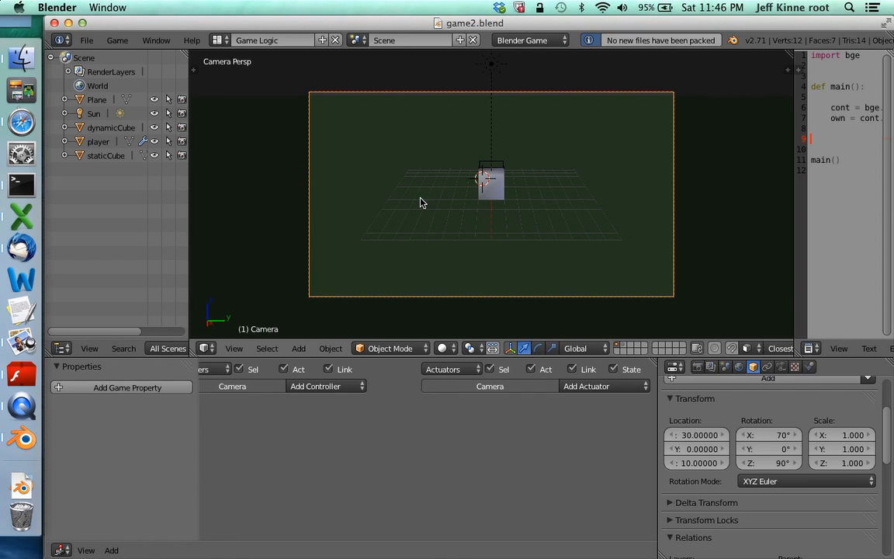
pyautogui.click(86, 39)
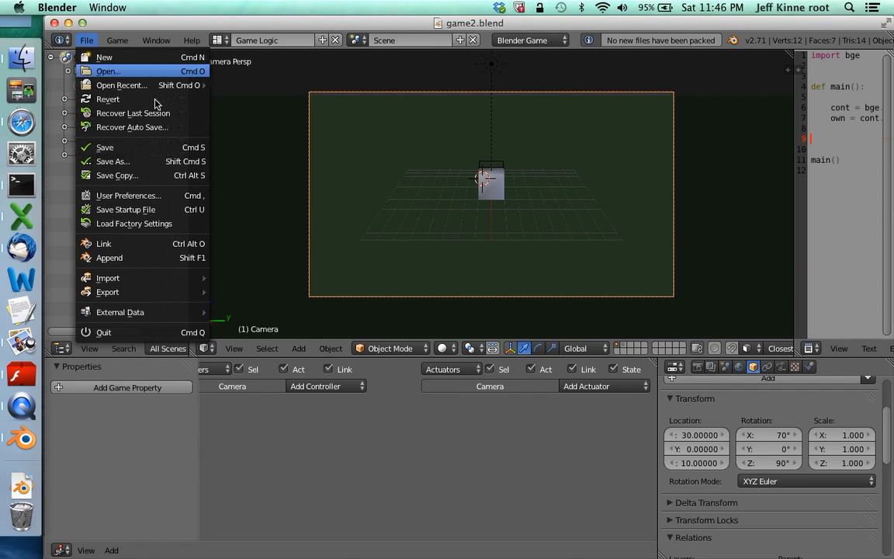
pyautogui.click(124, 162)
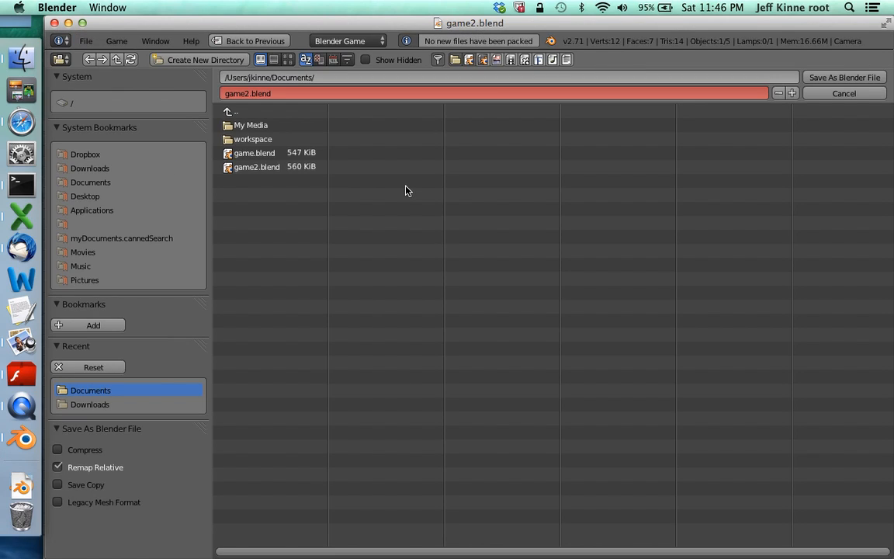
pyautogui.click(288, 93)
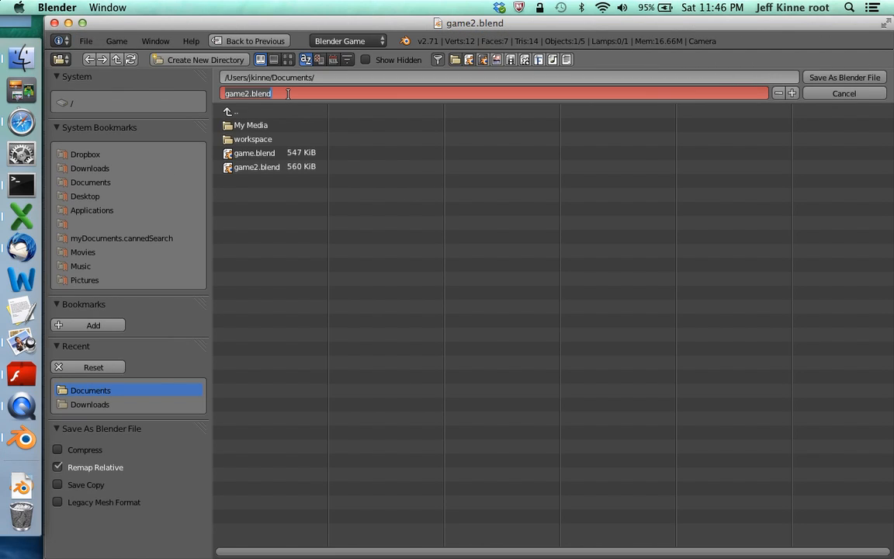
pyautogui.click(288, 93)
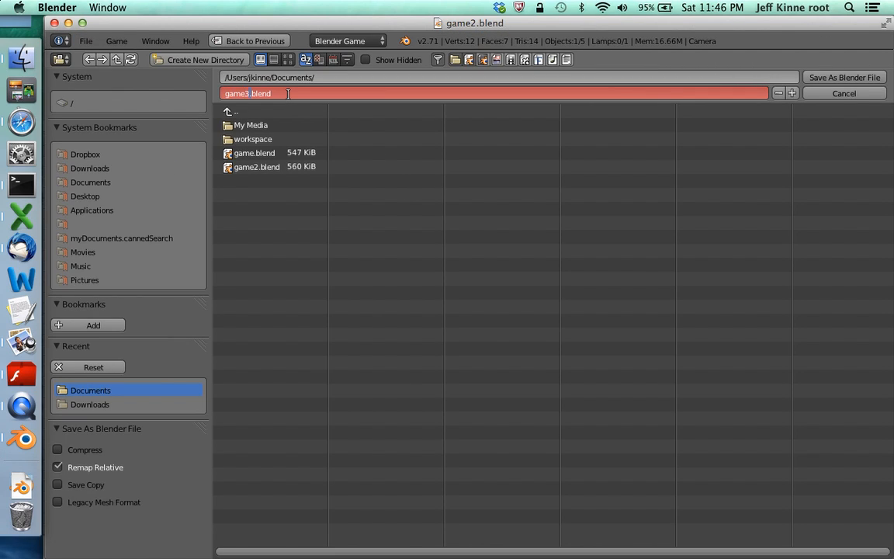
pyautogui.press('Return')
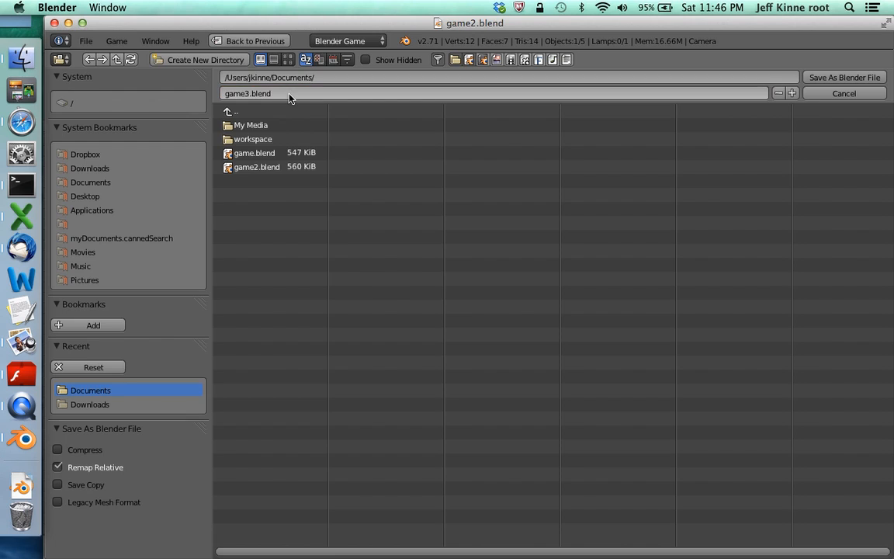
pyautogui.click(861, 82)
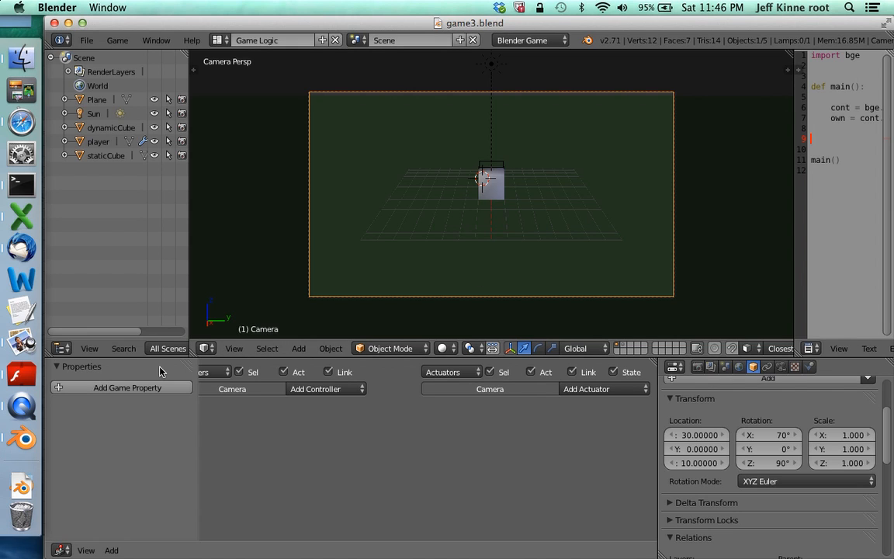
pyautogui.click(15, 410)
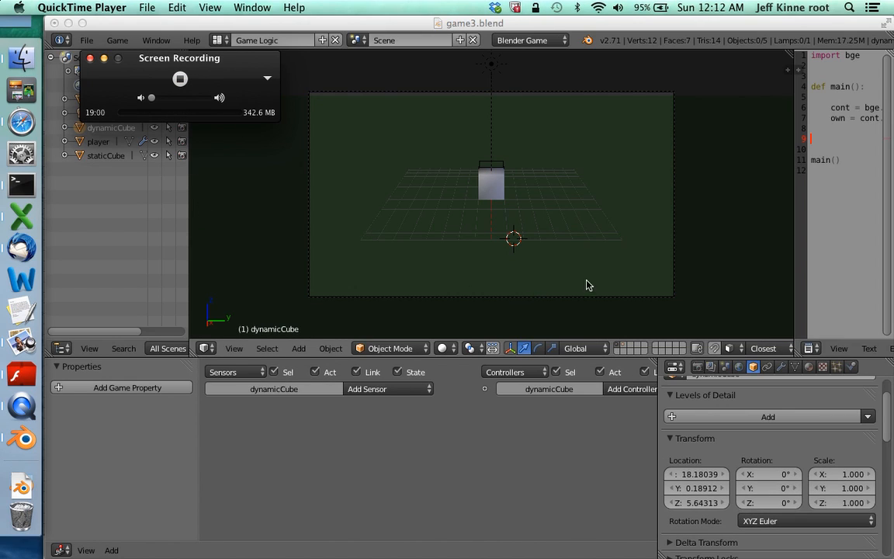
pyautogui.click(643, 309)
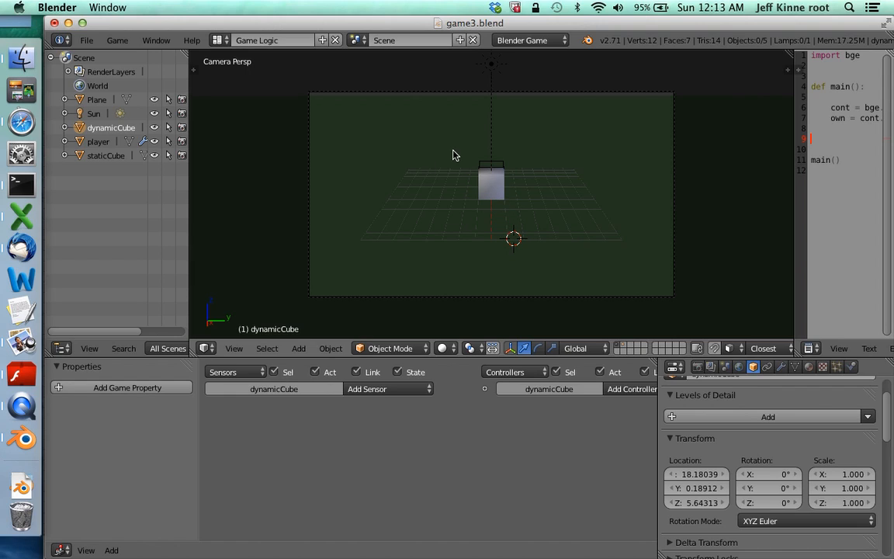
# Step: Switch game3.blend's 3D view from camera perspective to user orthographic and select the Camera in front of the player cube
pyautogui.click(236, 350)
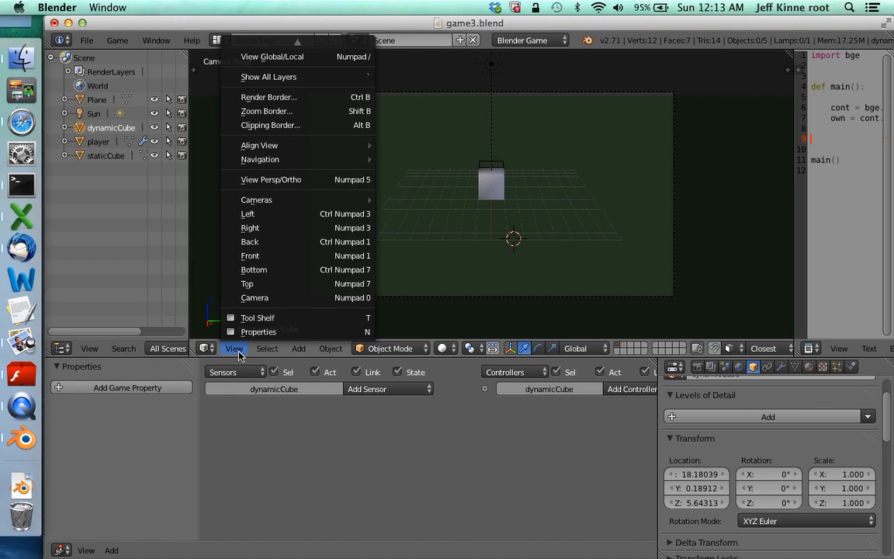
pyautogui.click(289, 180)
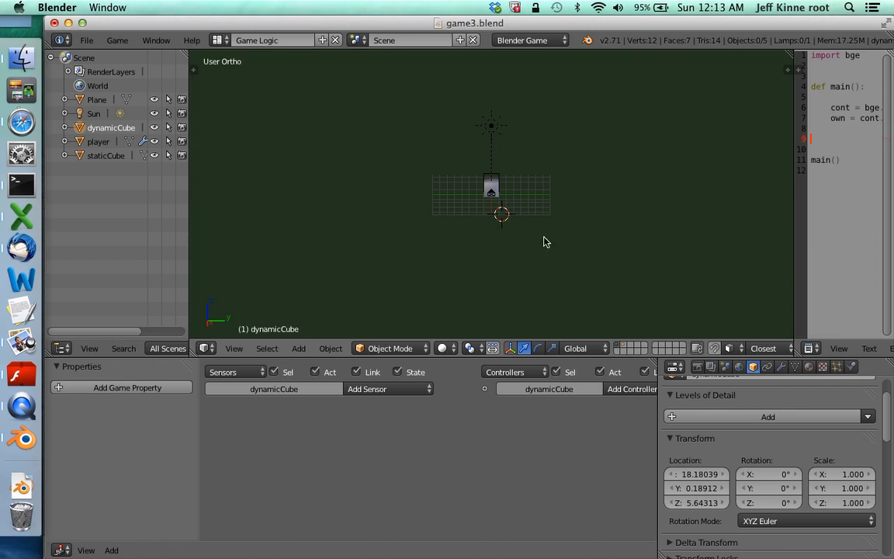
pyautogui.scroll(5, 489, 200)
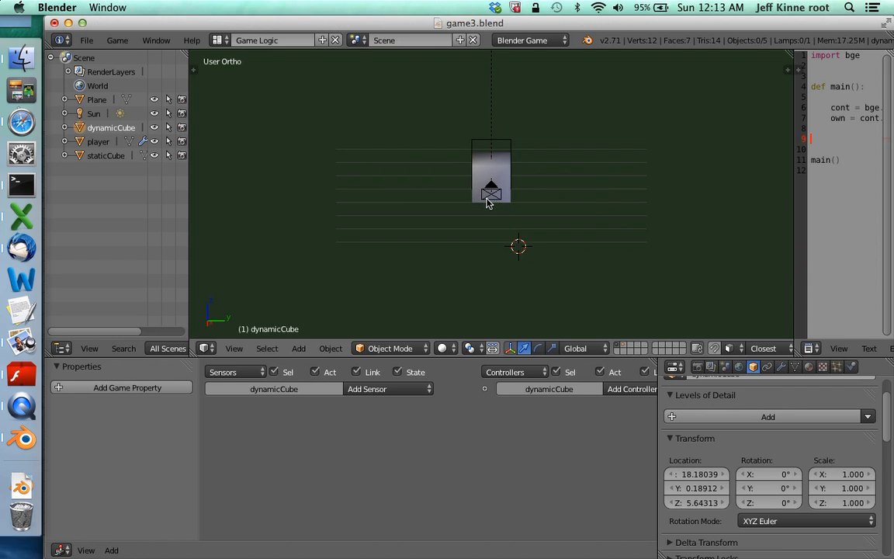
pyautogui.scroll(2, 488, 200)
pyautogui.rightClick(489, 200)
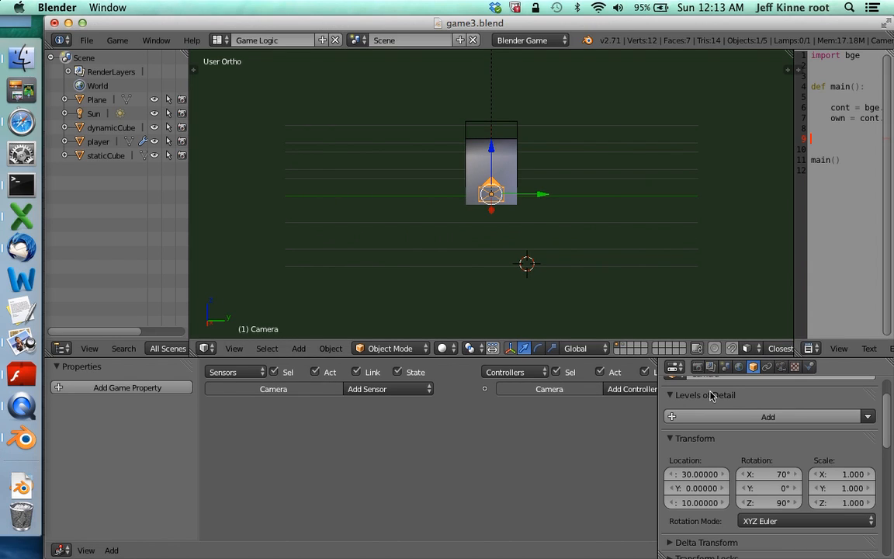
# Step: Add a Mouse sensor to the Camera for the Left Button event, with Tap enabled
pyautogui.scroll(-1, 710, 403)
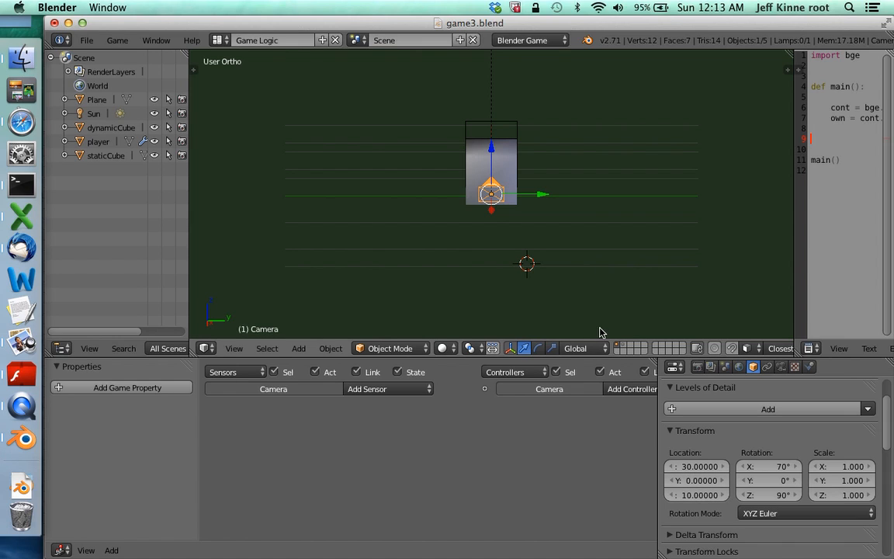
pyautogui.moveTo(491, 201); pyautogui.dragTo(443, 193, button='middle')
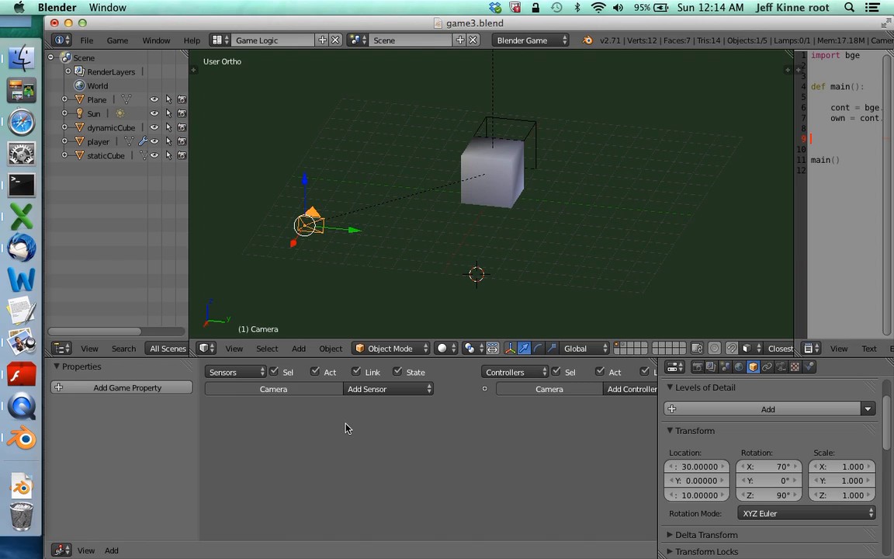
pyautogui.click(372, 389)
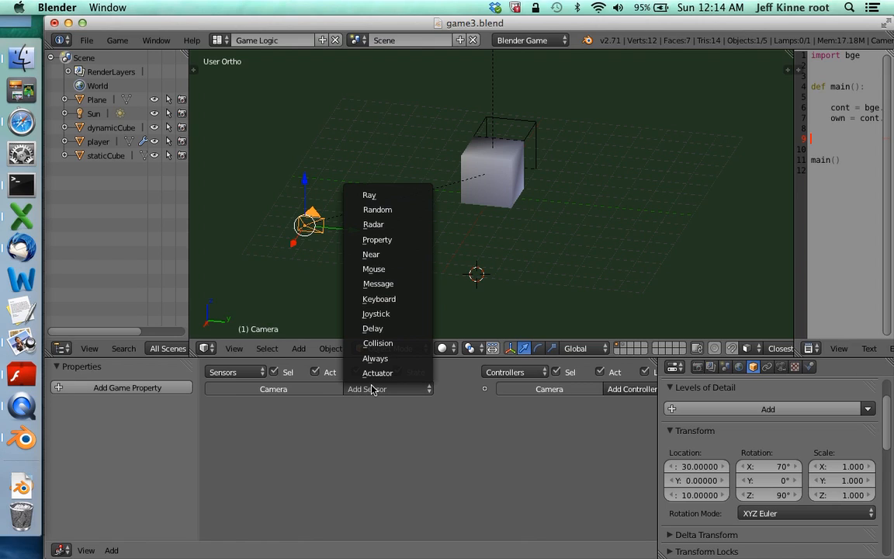
pyautogui.click(386, 269)
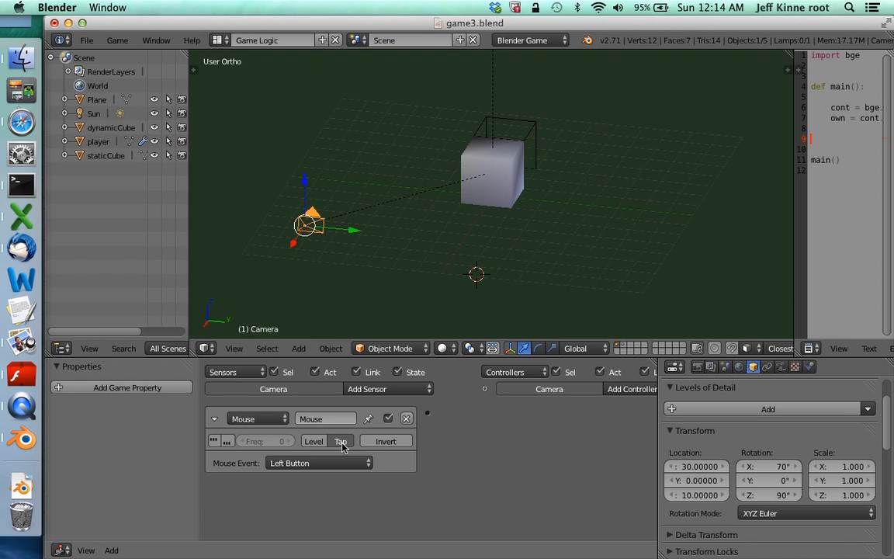
# Step: Add an And controller to the Camera and link the Mouse sensor to it
pyautogui.hscroll(5, 497, 437)
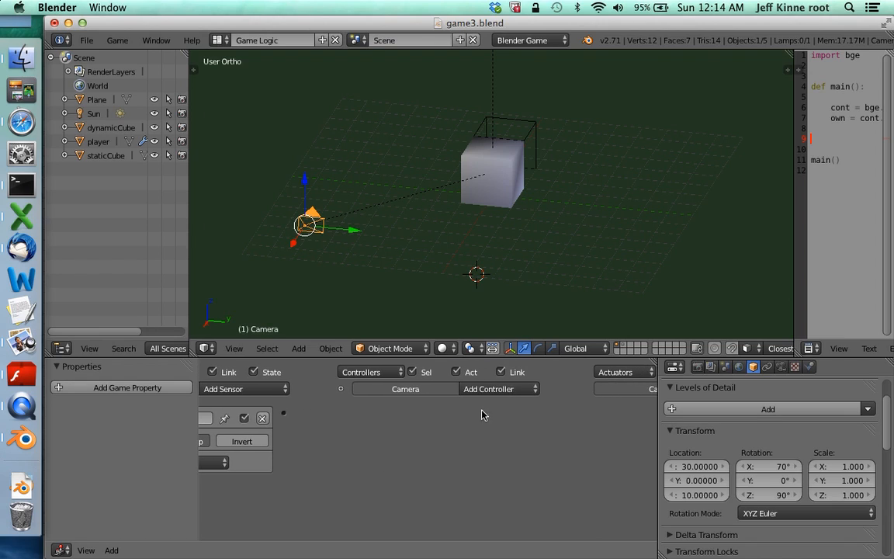
pyautogui.click(481, 390)
pyautogui.click(486, 403)
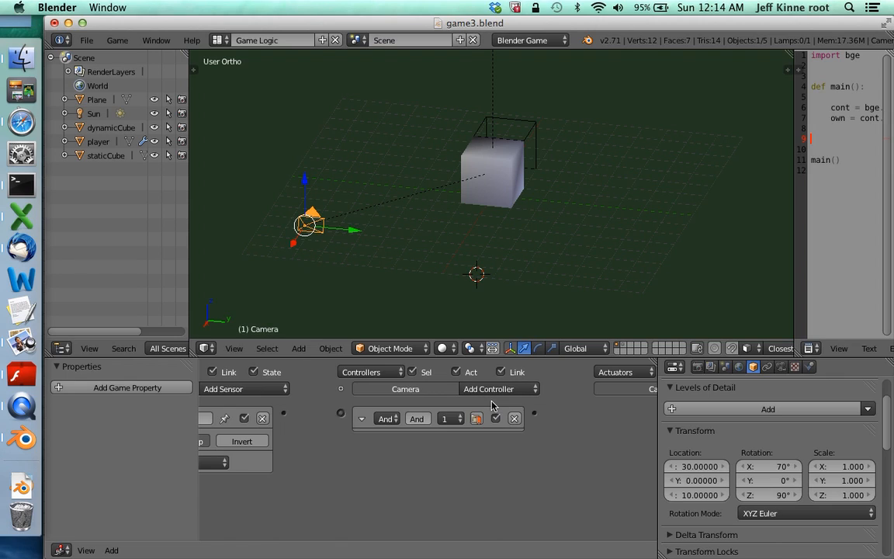
pyautogui.moveTo(284, 416); pyautogui.dragTo(341, 413)
pyautogui.hscroll(5, 468, 458)
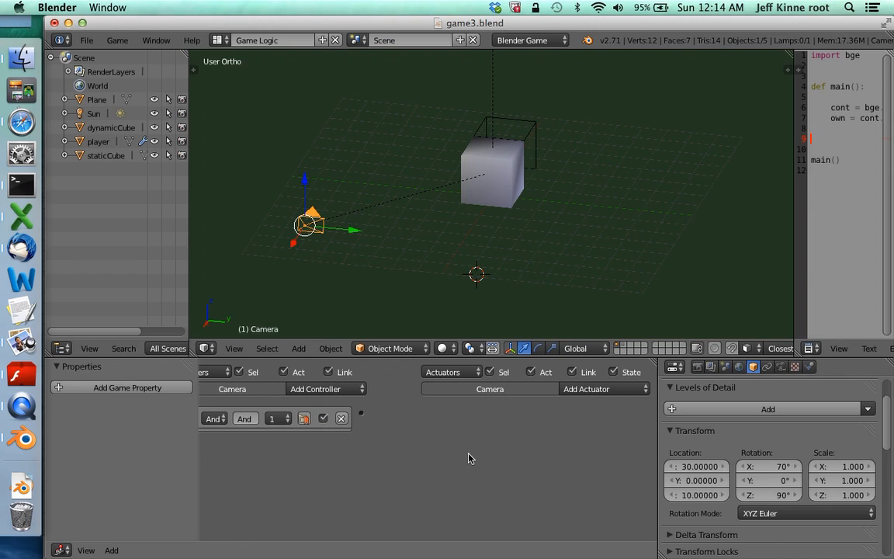
# Step: Add a Motion actuator to the Camera and link the And controller to it
pyautogui.click(610, 388)
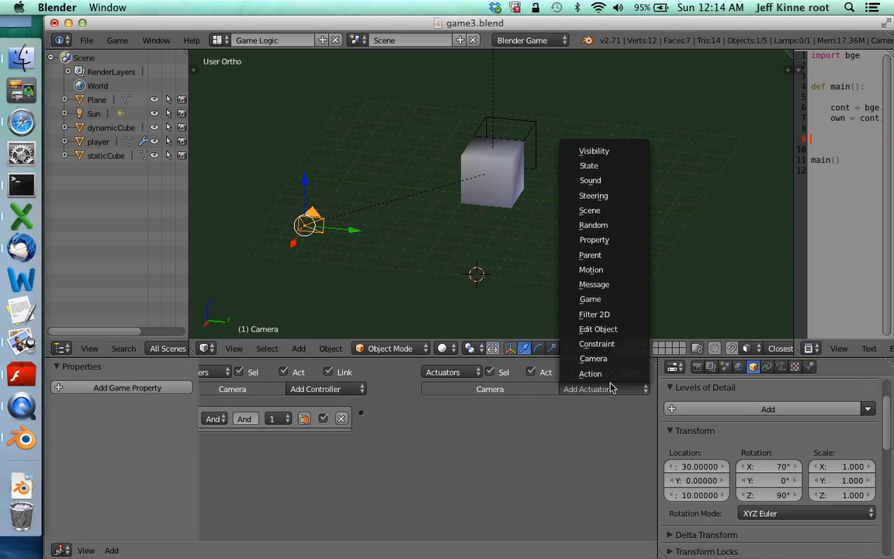
pyautogui.click(595, 270)
pyautogui.moveTo(360, 412); pyautogui.dragTo(424, 412)
# Step: Set the Motion actuator's location offset to -3 on X and -1 on Z
pyautogui.click(510, 460)
pyautogui.write('-3')
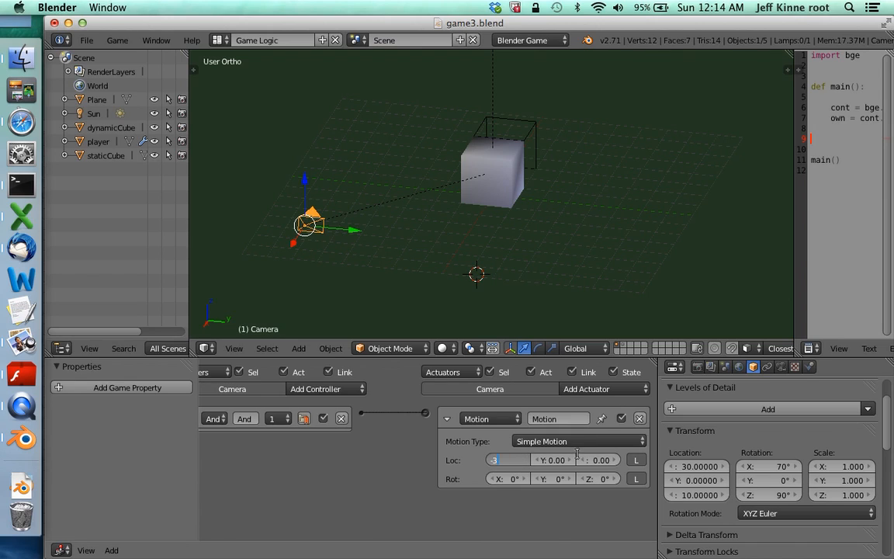
pyautogui.press('Return')
pyautogui.click(604, 461)
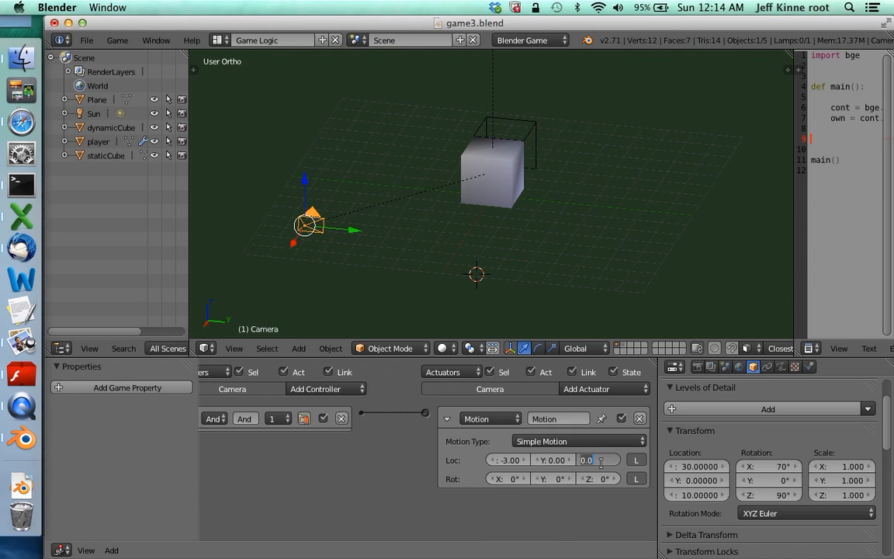
pyautogui.write('-1')
pyautogui.press('Return')
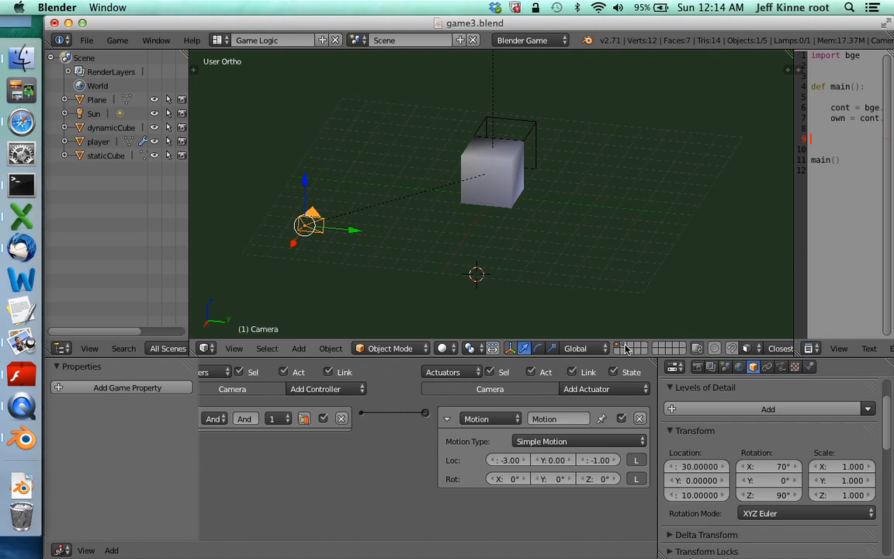
# Step: Set the selected Camera as the active camera and look through it
pyautogui.click(242, 350)
pyautogui.moveTo(305, 199)
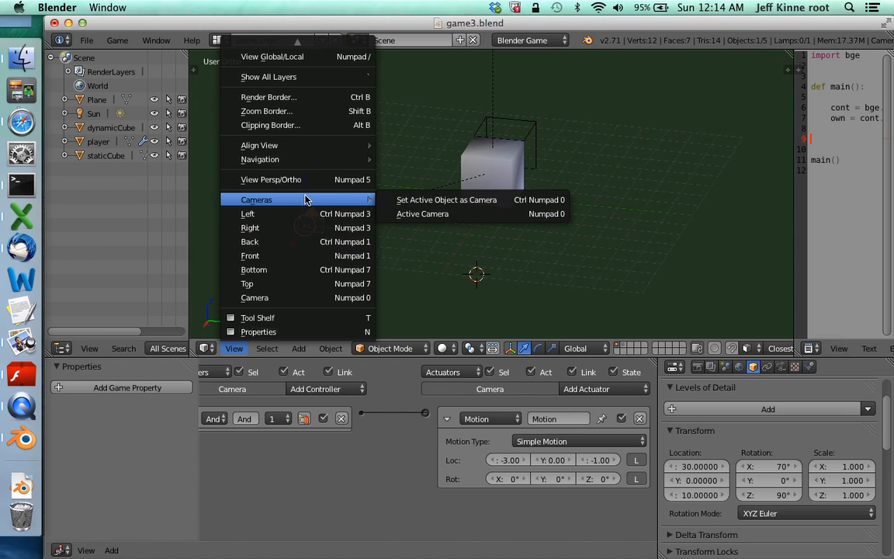
pyautogui.click(463, 197)
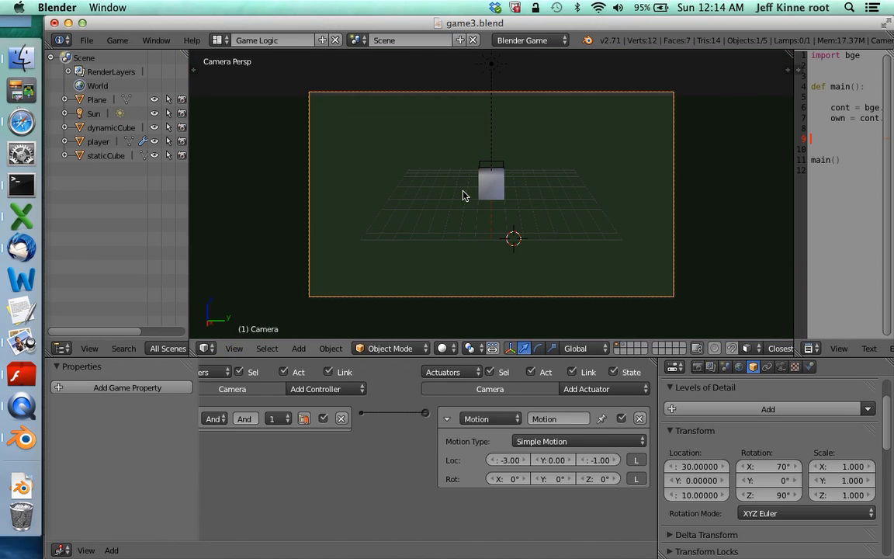
# Step: Run the game, test the Camera's left-button movement, and stop the game
pyautogui.press('p')
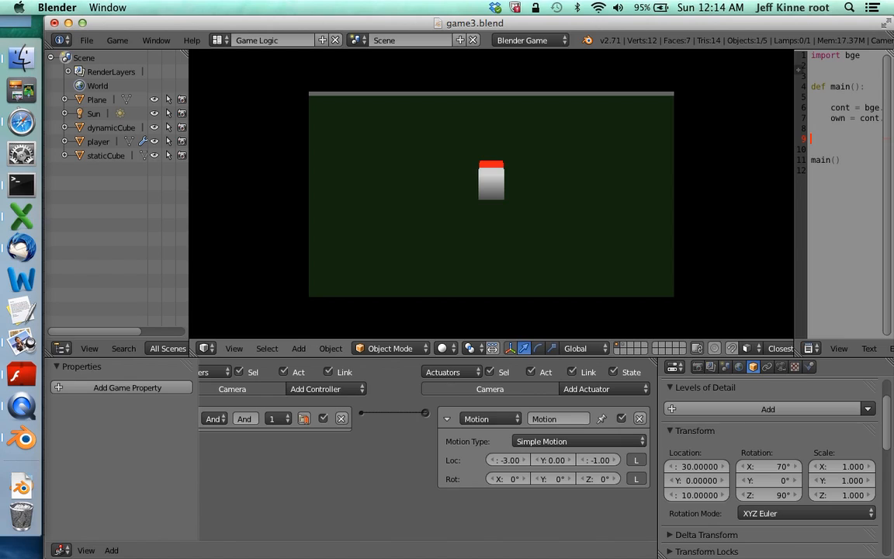
pyautogui.press('Right')
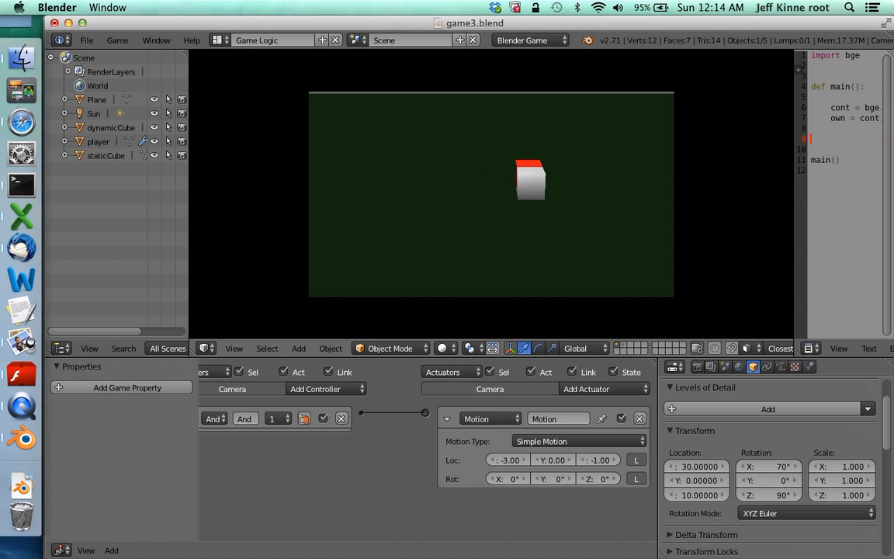
pyautogui.press('Right')
pyautogui.press('Right')
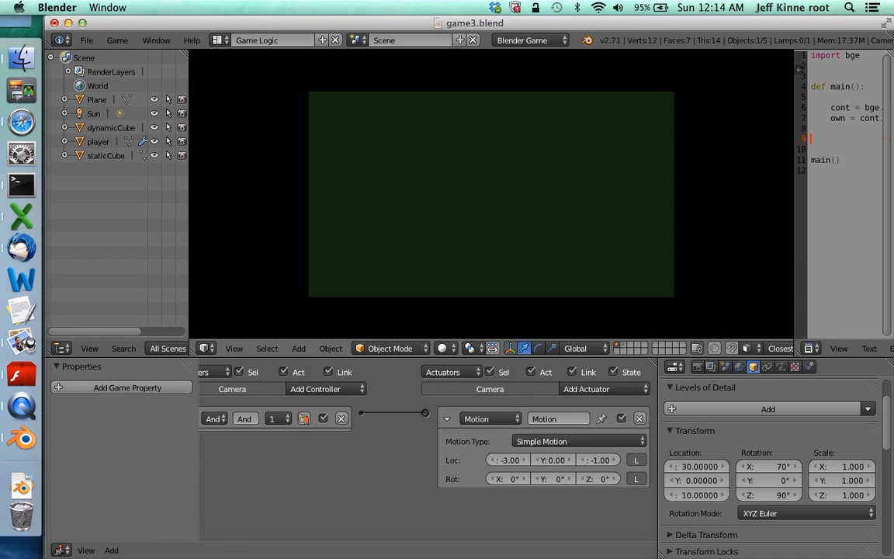
pyautogui.press('Escape')
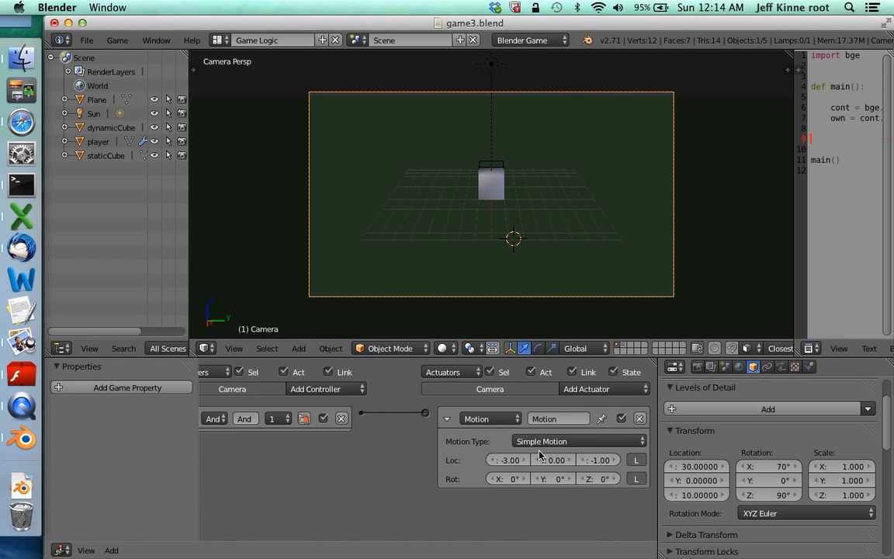
# Step: Turn off local coordinates for the Motion actuator's location and test the Camera's movement in a game run
pyautogui.hscroll(-10, 386, 436)
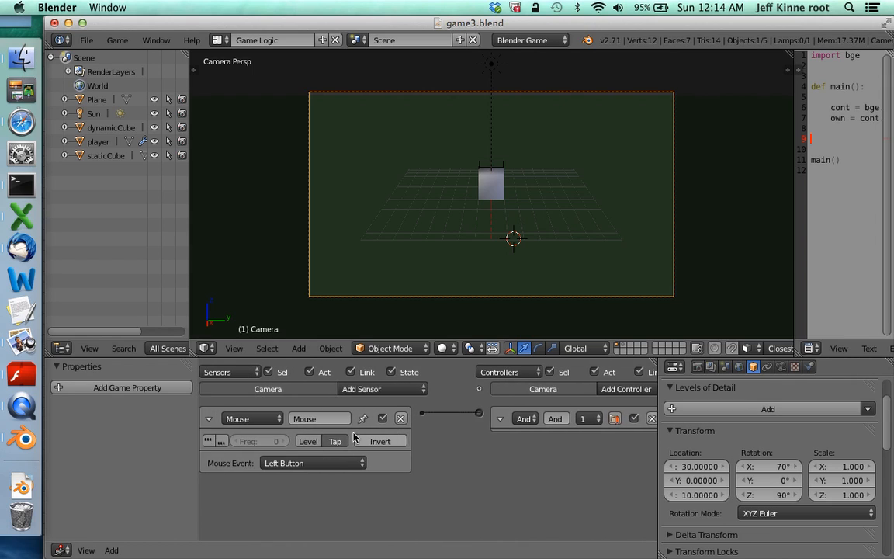
pyautogui.hscroll(10, 353, 436)
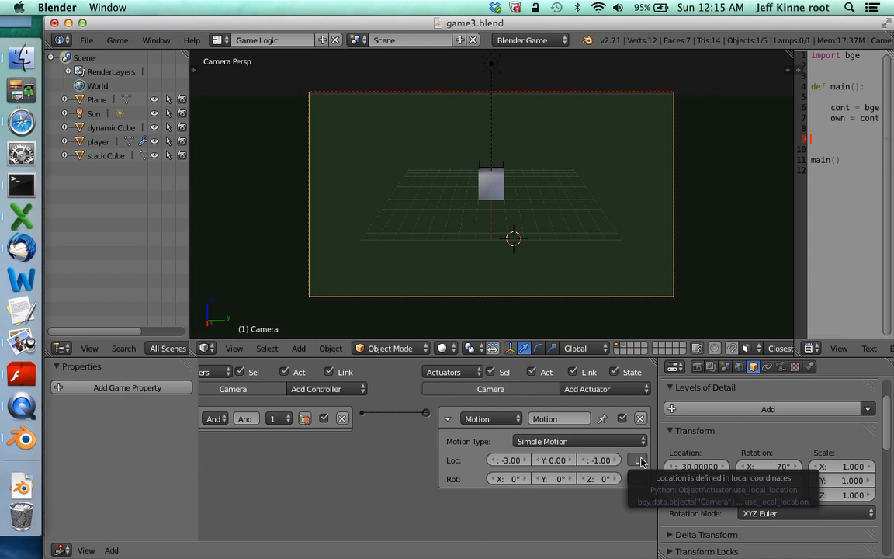
pyautogui.click(562, 295)
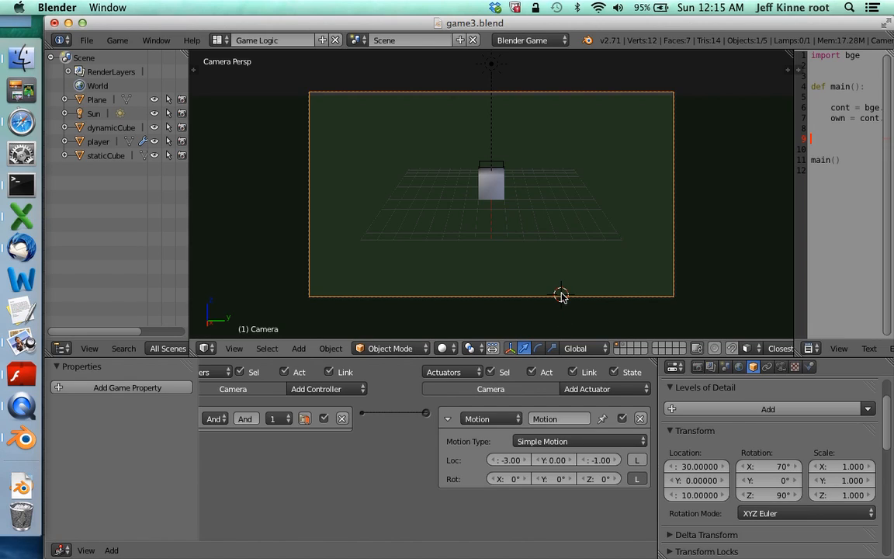
pyautogui.press('p')
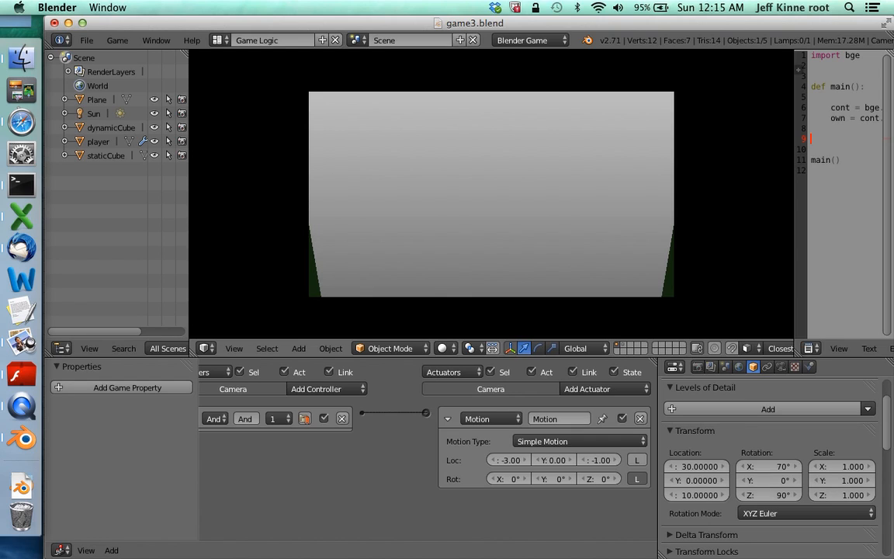
pyautogui.press('Escape')
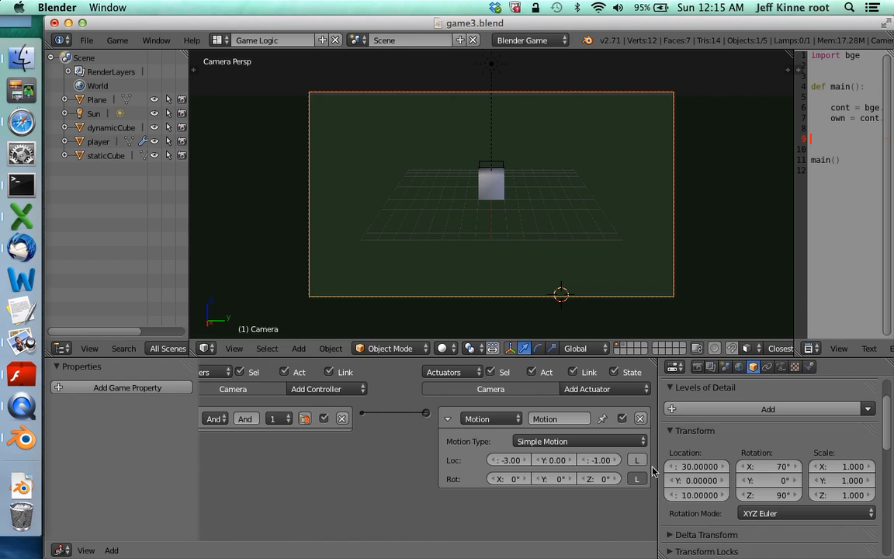
pyautogui.scroll(-1, 768, 478)
pyautogui.scroll(3, 768, 478)
pyautogui.scroll(-5, 769, 481)
pyautogui.scroll(-1, 769, 481)
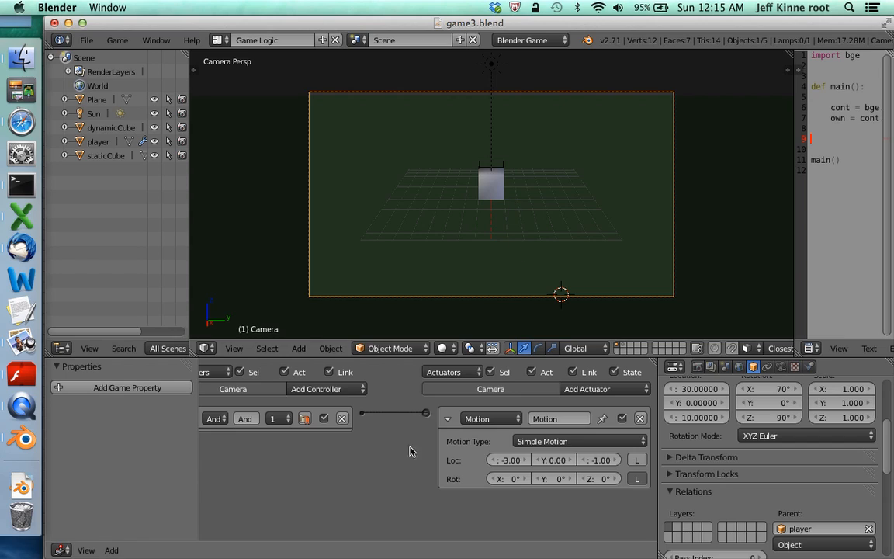
# Step: Collapse the existing Motion and Mouse bricks and add a second Mouse sensor to the Camera for the Right Button event
pyautogui.click(445, 419)
pyautogui.hscroll(-5, 389, 465)
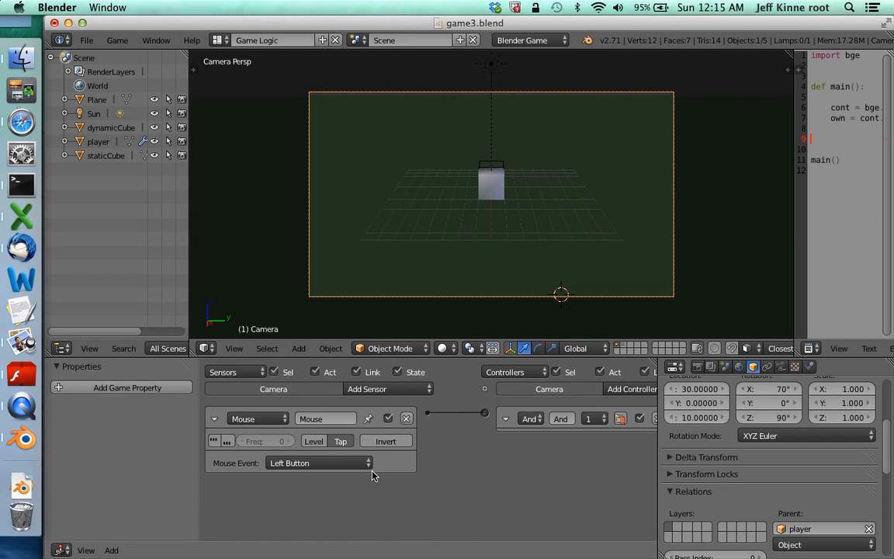
pyautogui.click(214, 418)
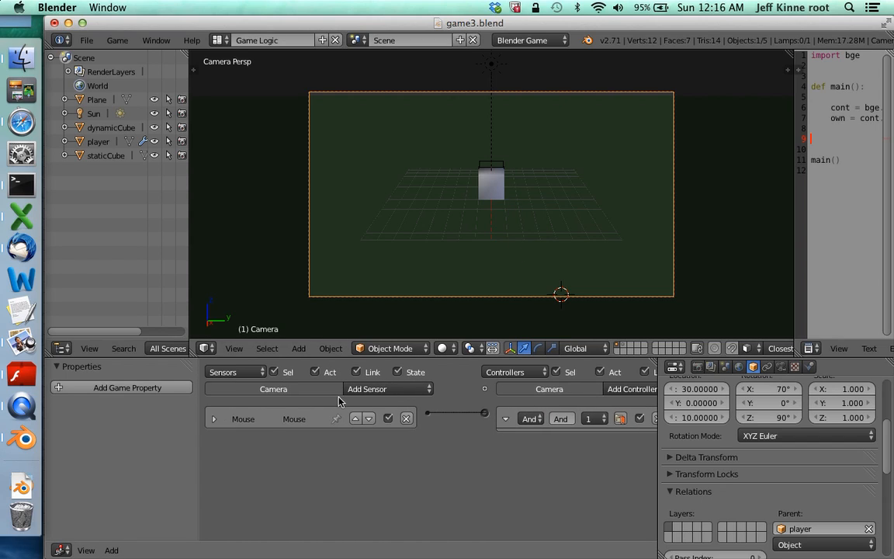
pyautogui.click(372, 389)
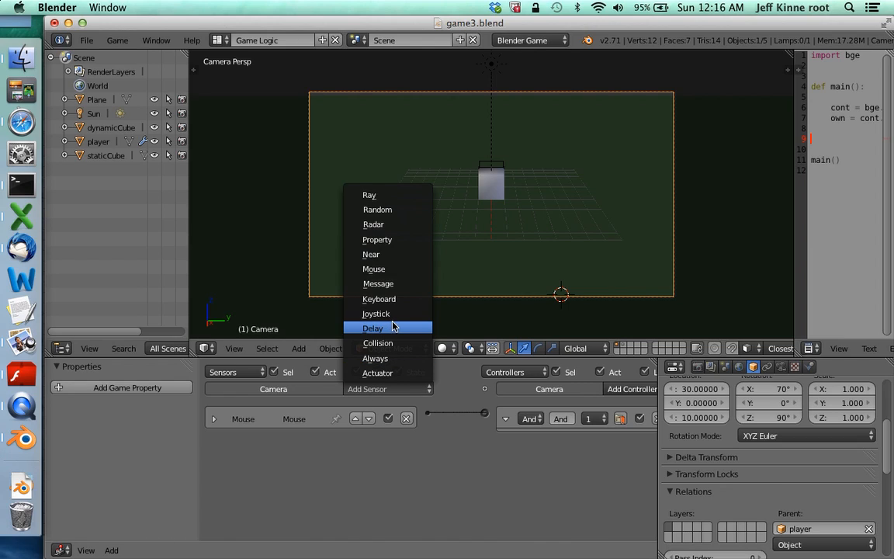
pyautogui.click(380, 268)
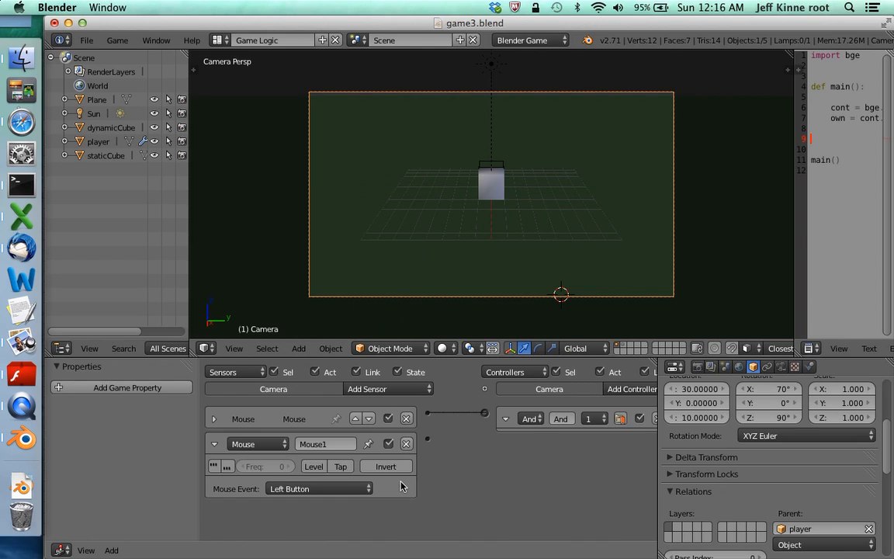
pyautogui.click(336, 488)
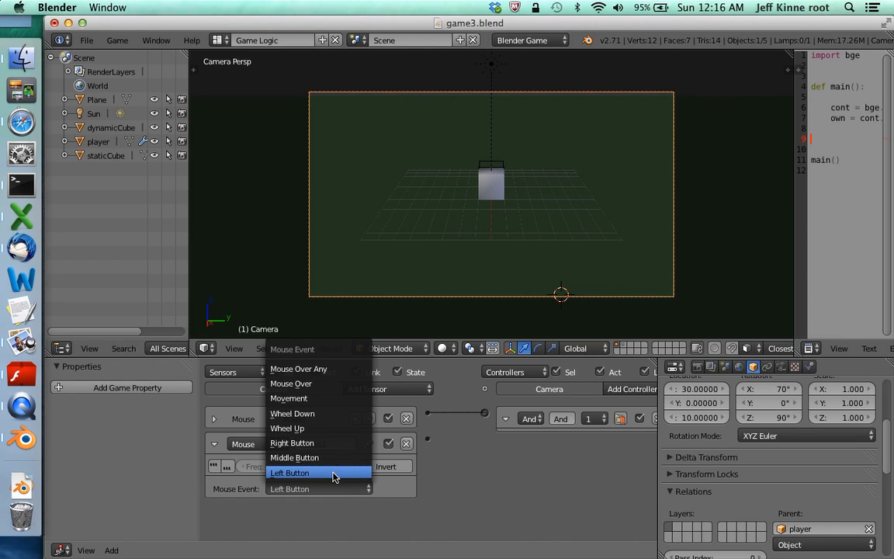
pyautogui.click(332, 443)
# Step: Add a second And controller to the Camera and link the right-button Mouse sensor to it
pyautogui.keyDown('ctrl'); pyautogui.hscroll(5, 496, 457); pyautogui.keyUp('ctrl')
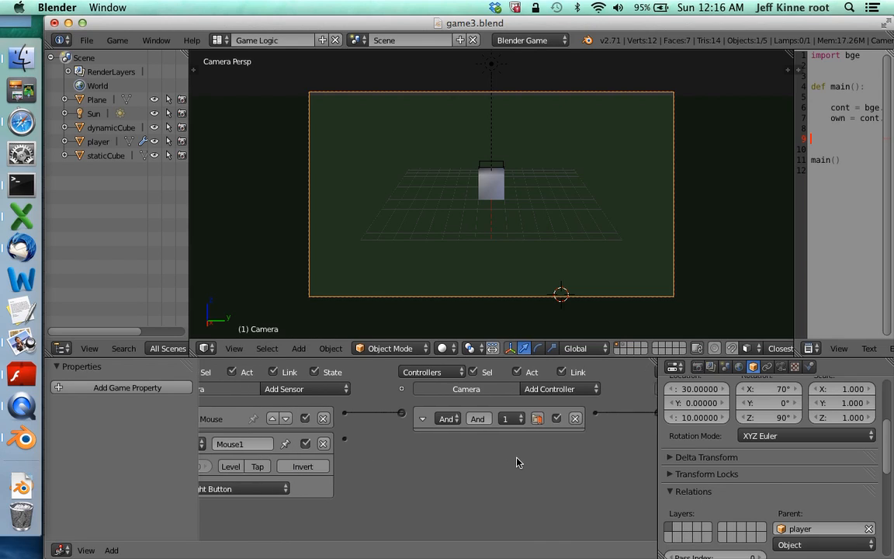
pyautogui.click(471, 391)
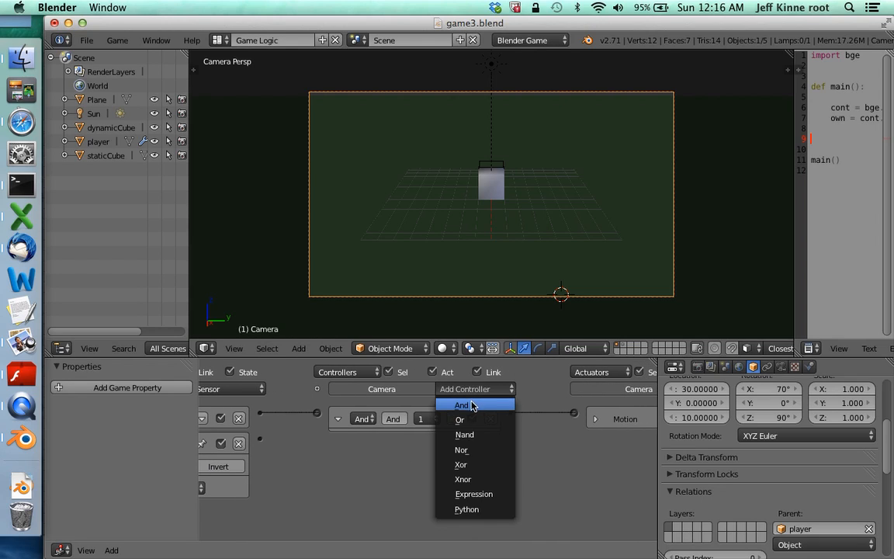
pyautogui.click(461, 404)
pyautogui.moveTo(261, 443); pyautogui.dragTo(316, 443)
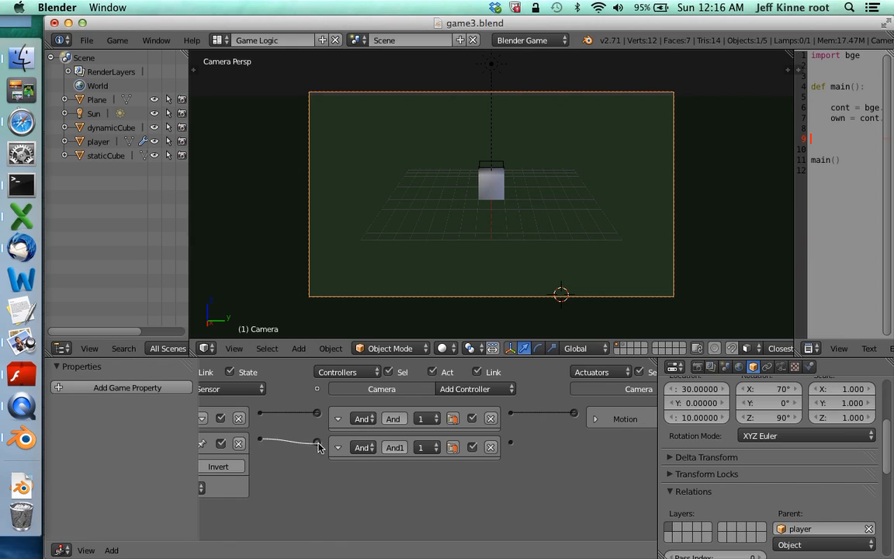
# Step: Add a second Motion actuator to the Camera and link the second And controller to it
pyautogui.keyDown('ctrl'); pyautogui.hscroll(4, 594, 444); pyautogui.keyUp('ctrl')
pyautogui.click(594, 392)
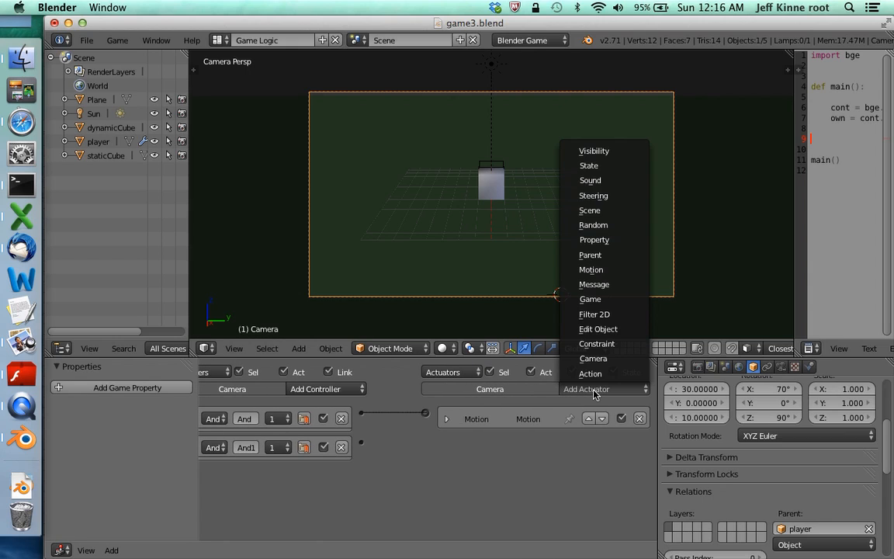
pyautogui.click(606, 270)
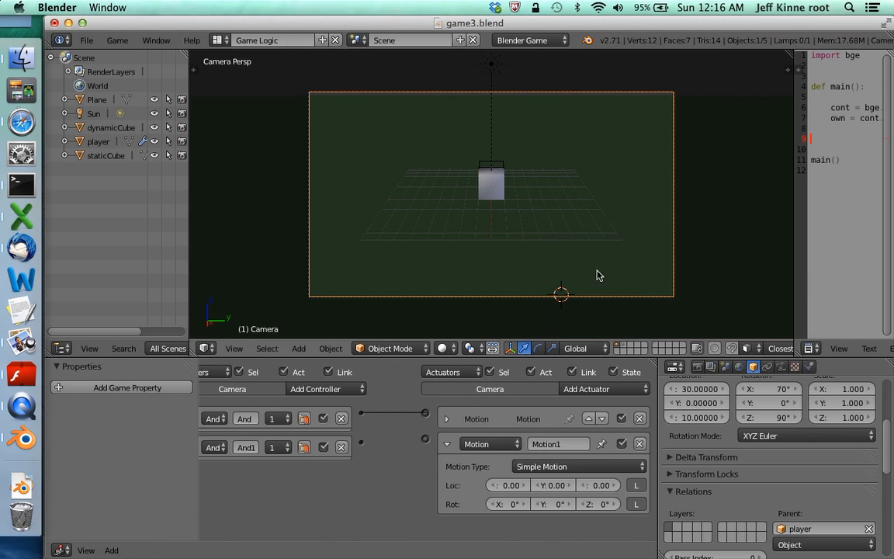
pyautogui.moveTo(361, 440); pyautogui.dragTo(424, 438)
# Step: Set the second Motion actuator's location offset to 3 on X and 1 on Z, with local coordinates turned off
pyautogui.click(512, 485)
pyautogui.write('3')
pyautogui.click(602, 487)
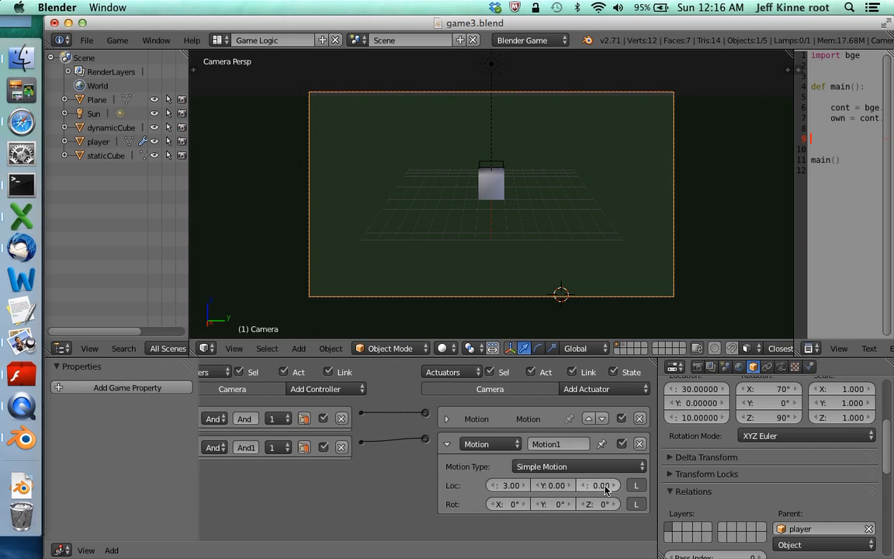
pyautogui.write('1')
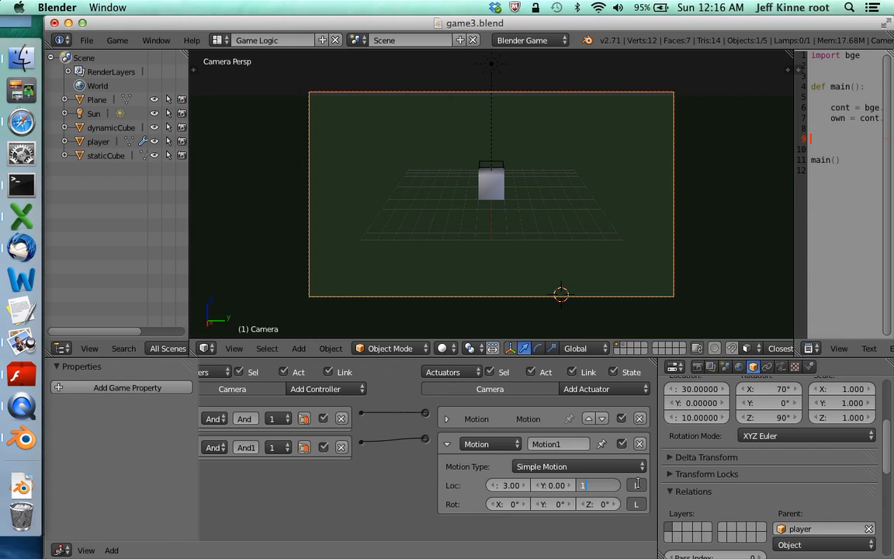
pyautogui.press('Return')
# Step: Run the game, test the Camera's right-button movement away from the player, and stop the game
pyautogui.click(547, 291)
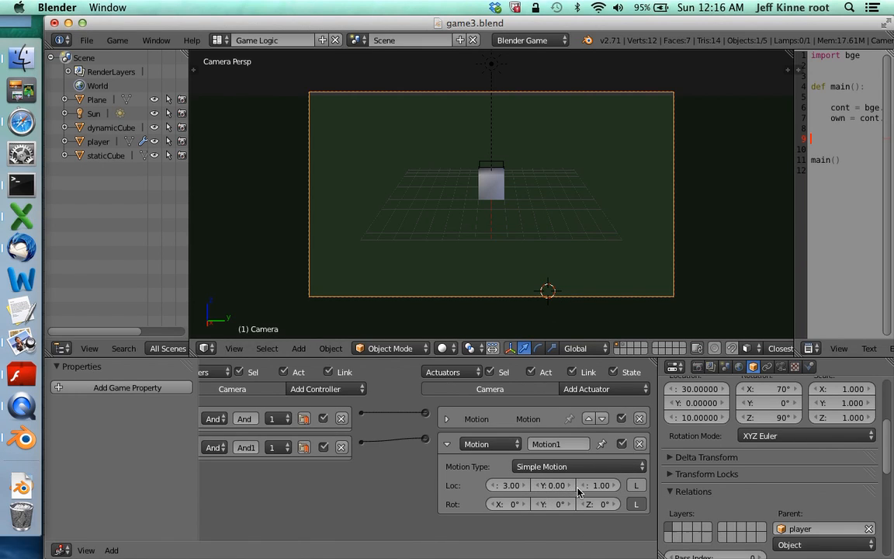
pyautogui.click(490, 279)
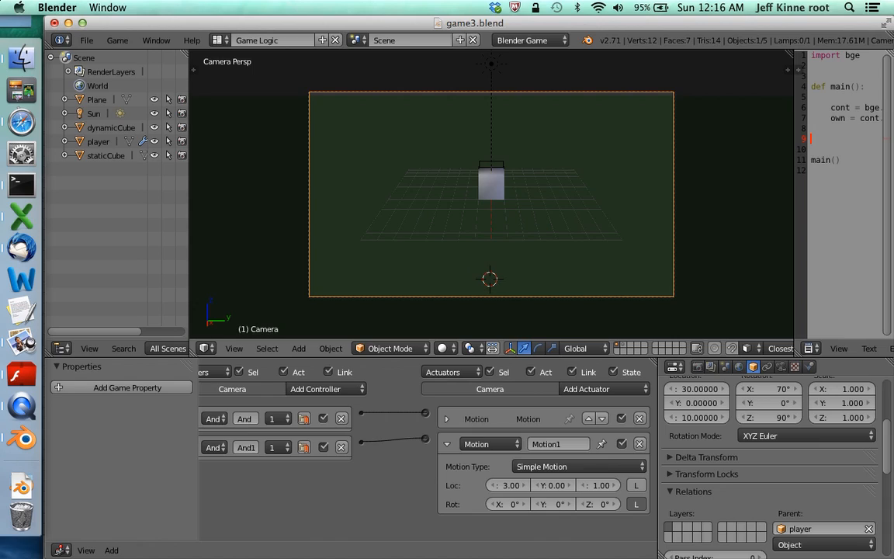
pyautogui.press('p')
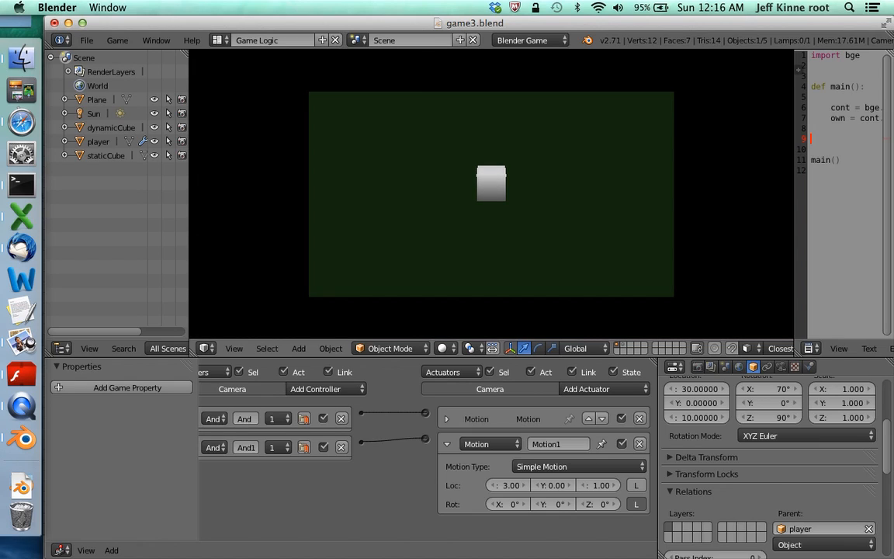
pyautogui.scroll(-10, 489, 279)
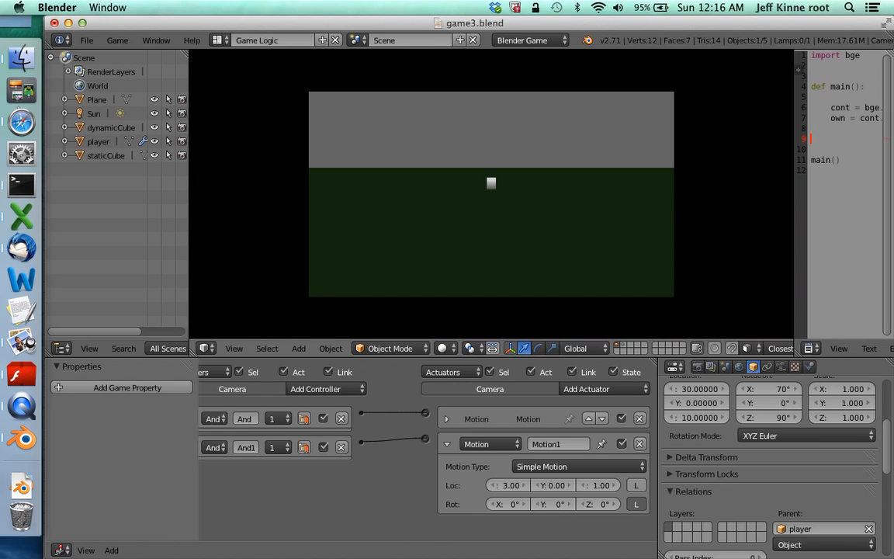
pyautogui.press('Escape')
# Step: Enable Tap on the right-button Mouse sensor and run the game to test the Camera's movement
pyautogui.hscroll(-4, 333, 465)
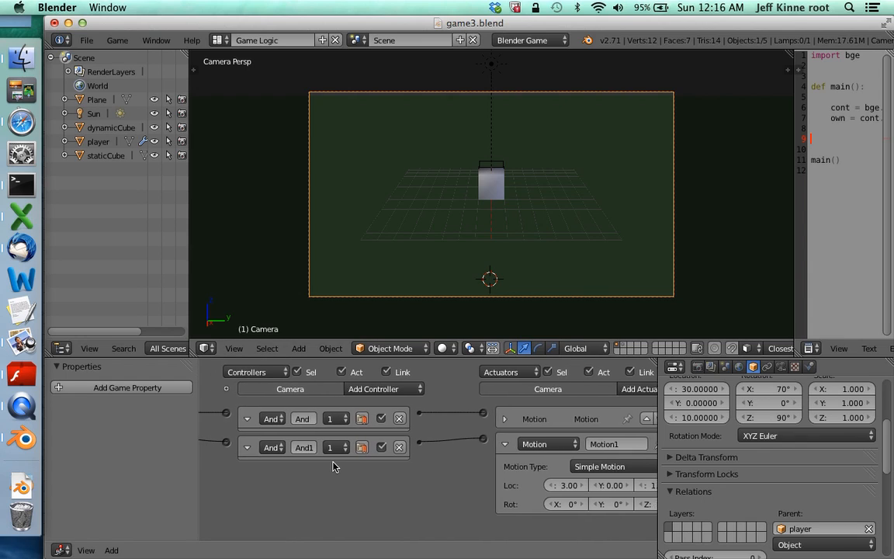
pyautogui.hscroll(-8, 404, 457)
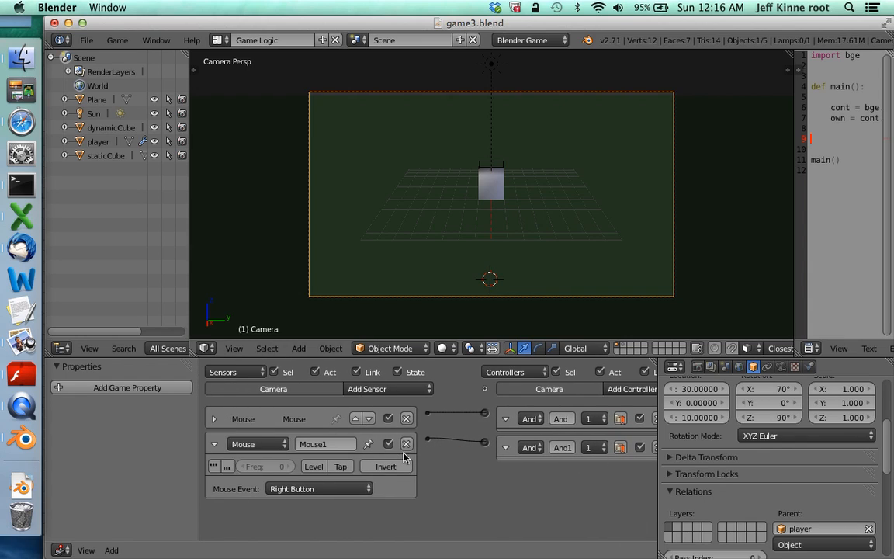
pyautogui.click(342, 468)
pyautogui.press('p')
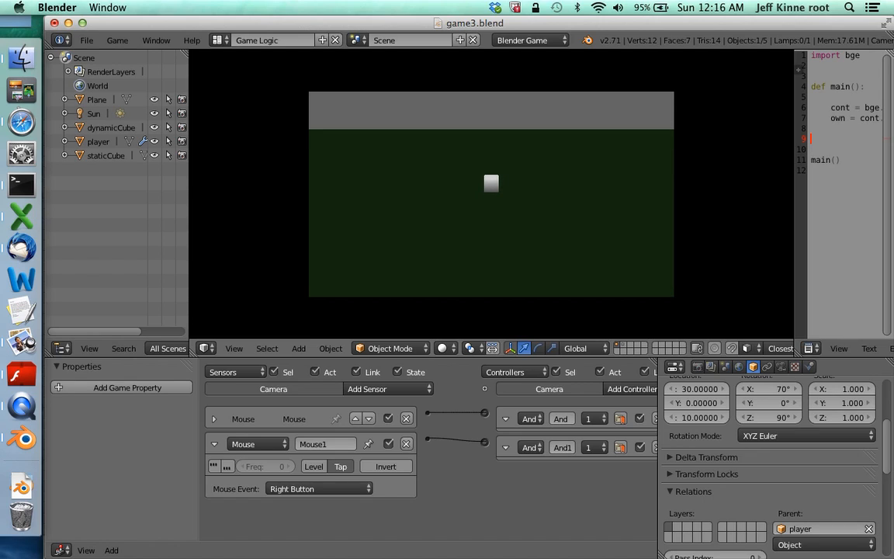
# Step: Stop the game and disable Tap on the Camera's left-button and right-button Mouse sensors
pyautogui.press('Escape')
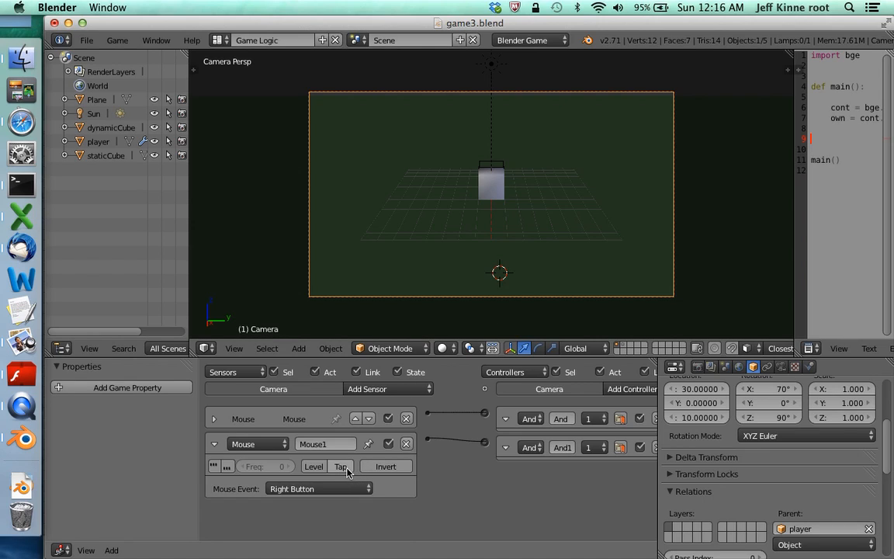
pyautogui.click(214, 420)
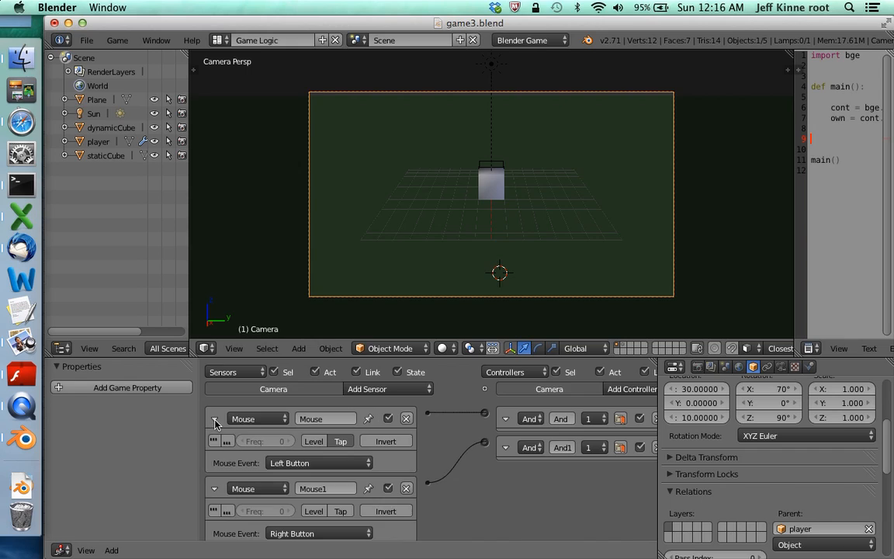
# Step: Run the game, test moving the Camera toward and away from the player with both mouse buttons, and stop the game
pyautogui.click(443, 247)
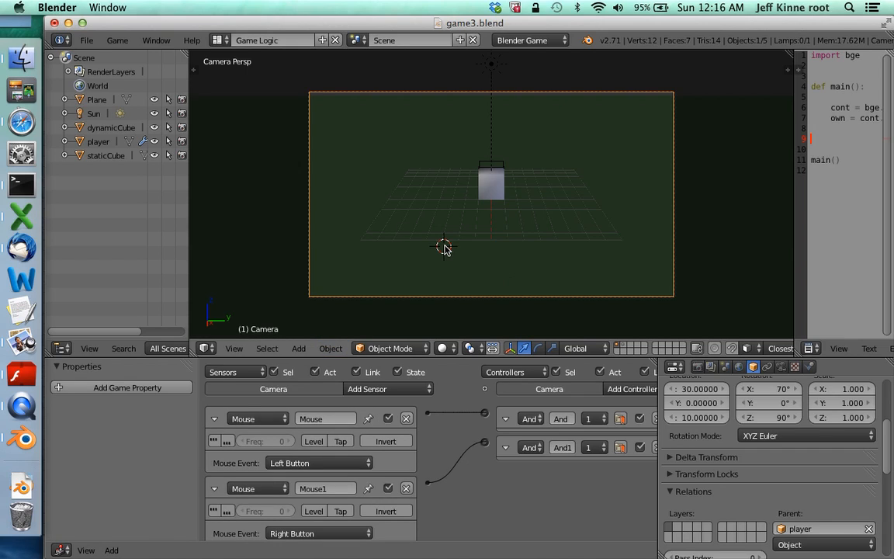
pyautogui.press('p')
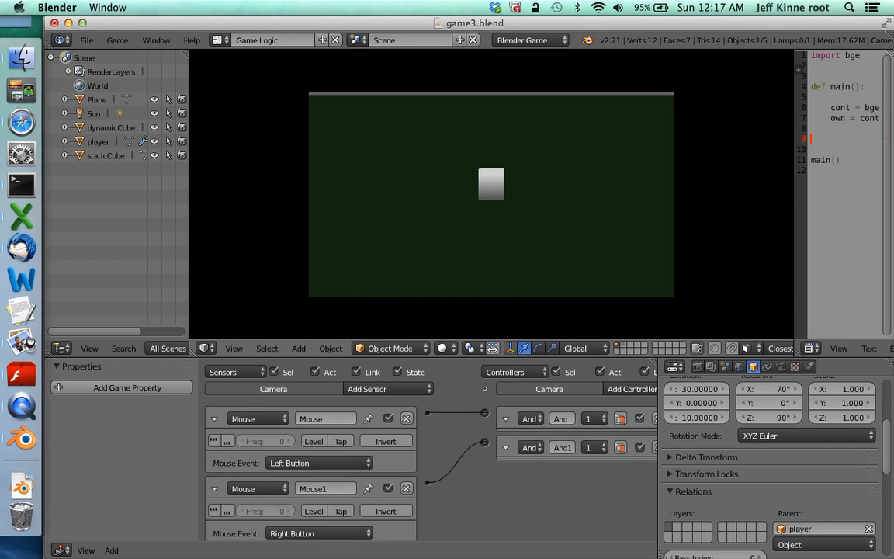
pyautogui.click(443, 247)
pyautogui.rightClick(443, 246)
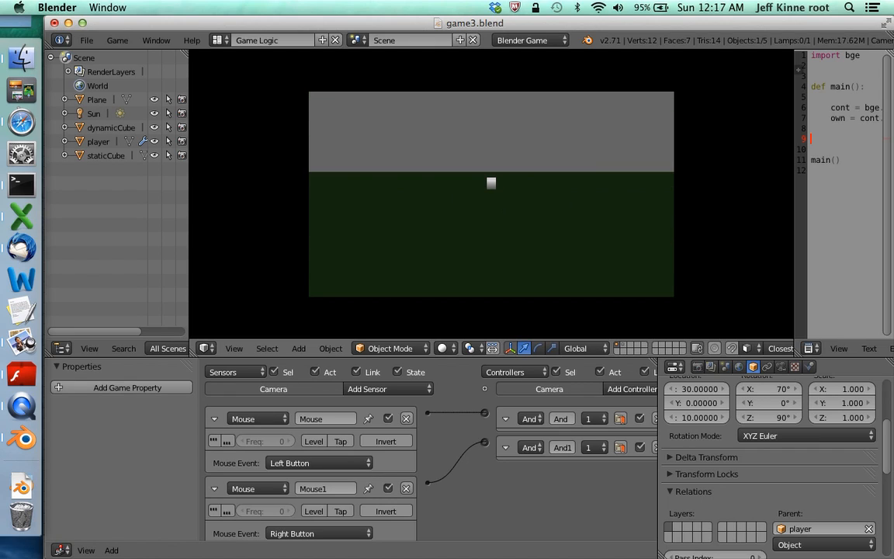
pyautogui.rightClick(443, 247)
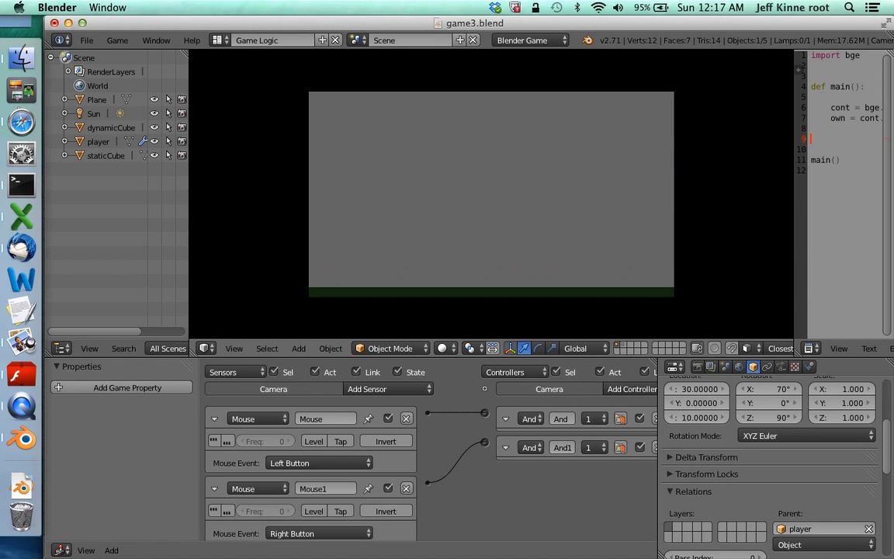
pyautogui.click(443, 247)
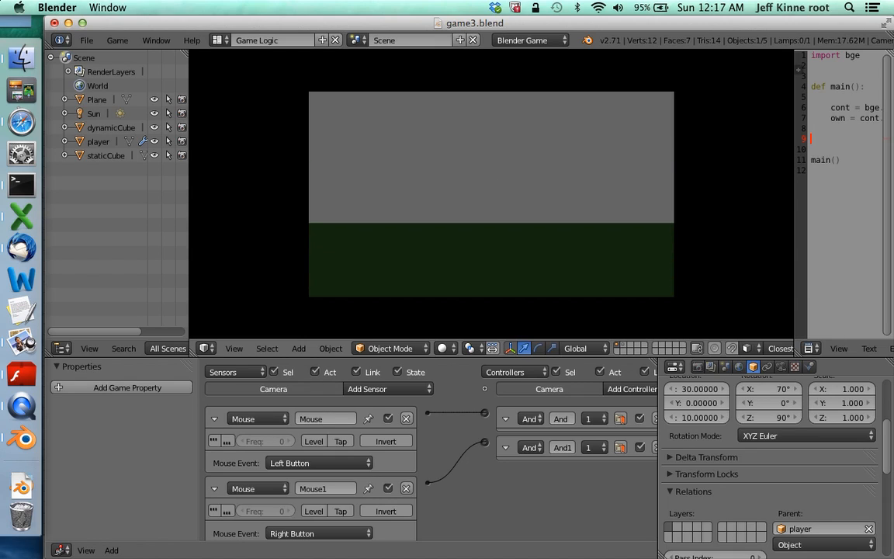
pyautogui.rightClick(443, 246)
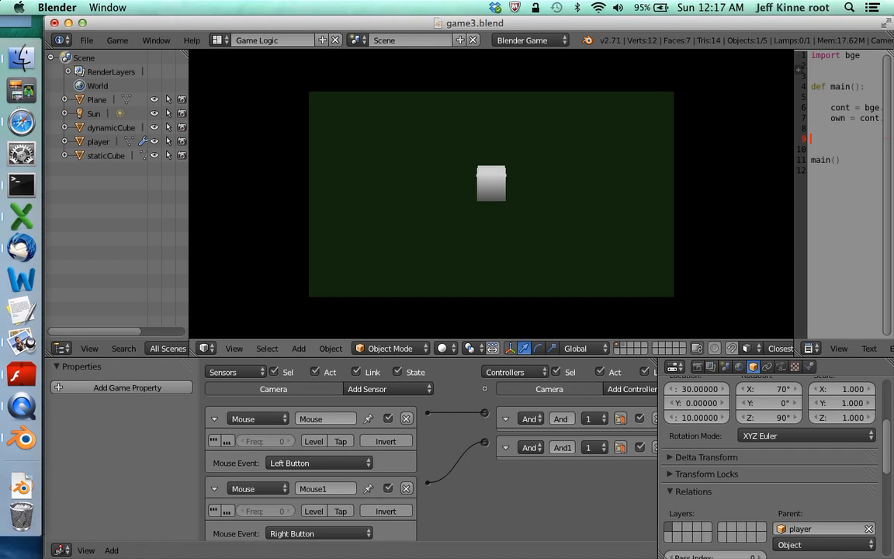
pyautogui.press('Escape')
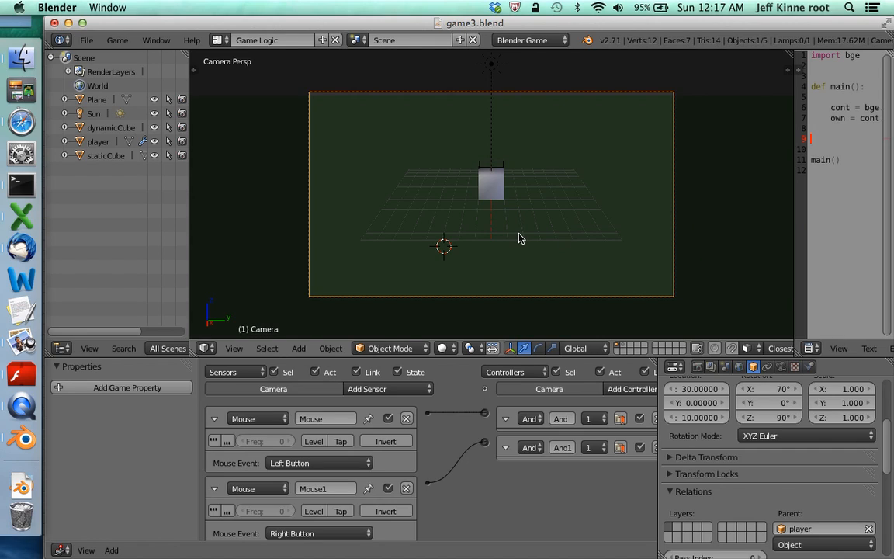
# Step: Test in the game how the player moves in all directions while spawning red and blue cubes, and stop the game
pyautogui.press('p')
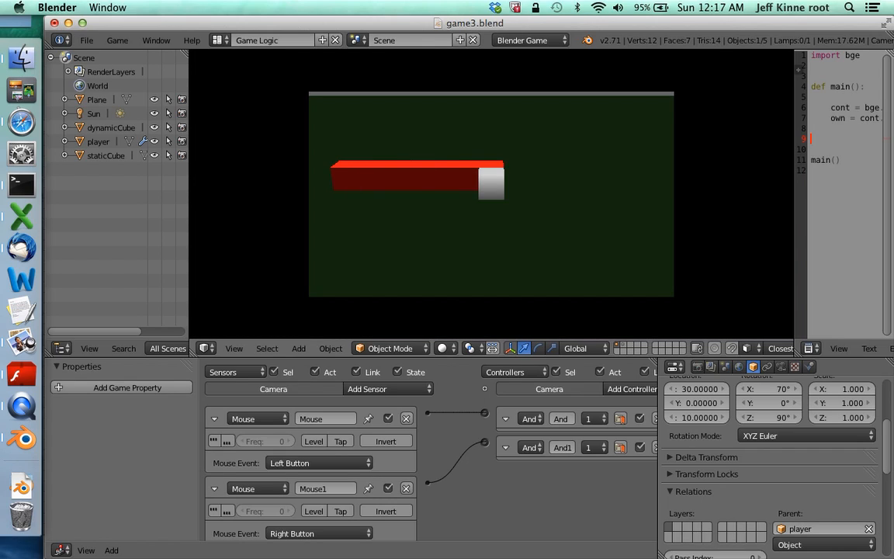
pyautogui.press('Right')
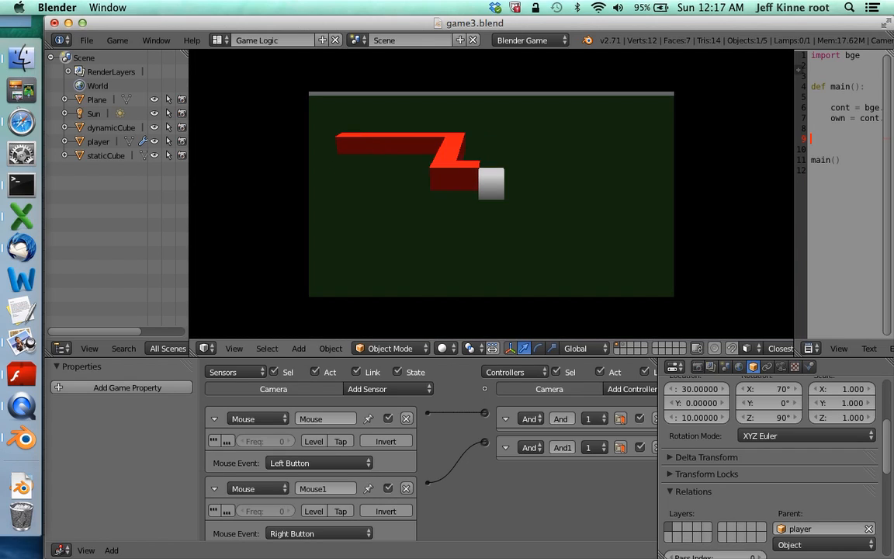
pyautogui.press('Down')
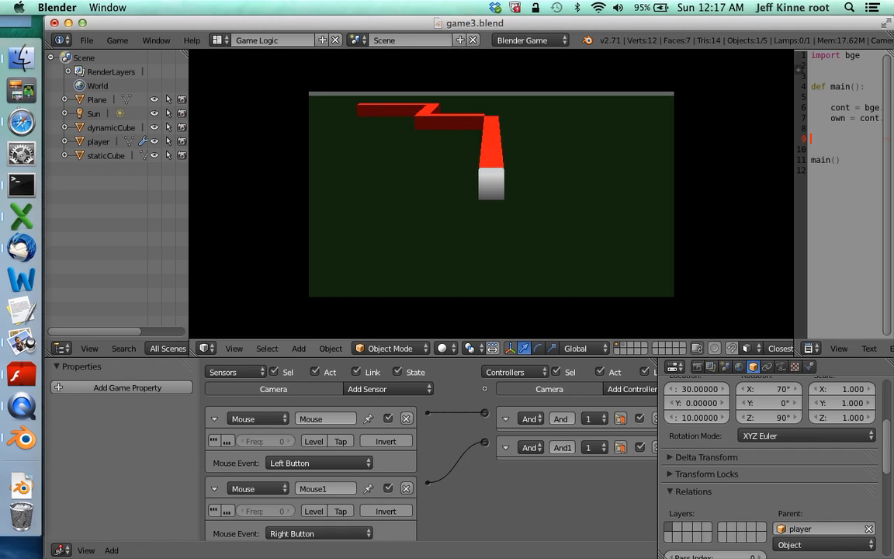
pyautogui.press('Left')
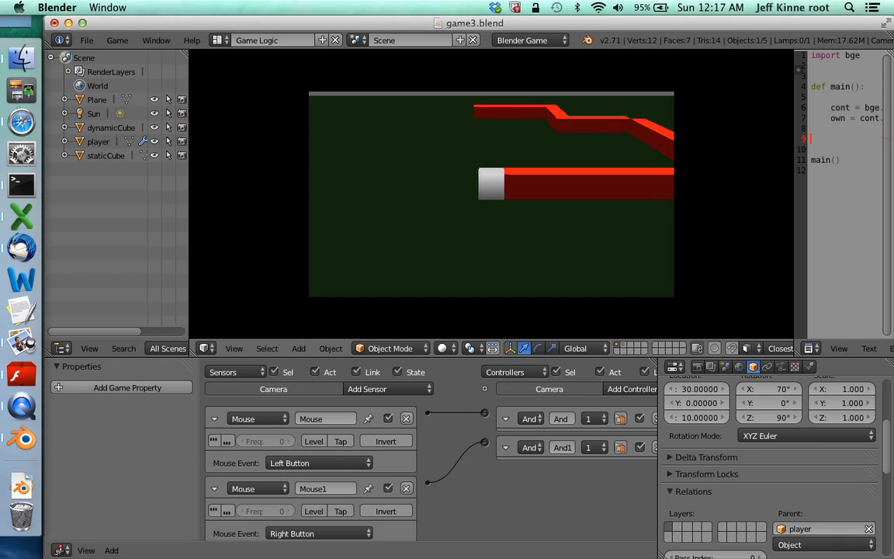
pyautogui.press('Up')
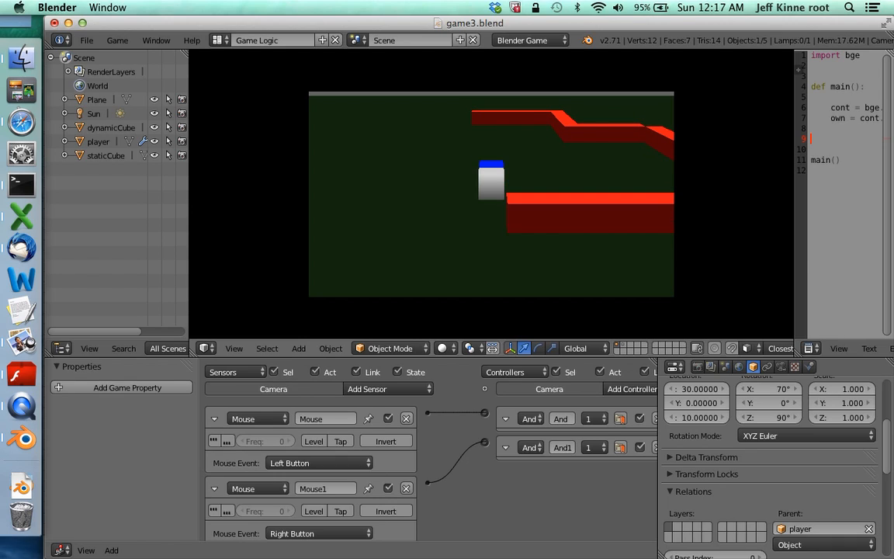
pyautogui.press('Up')
pyautogui.press('Right')
pyautogui.press('Left')
pyautogui.press('Escape')
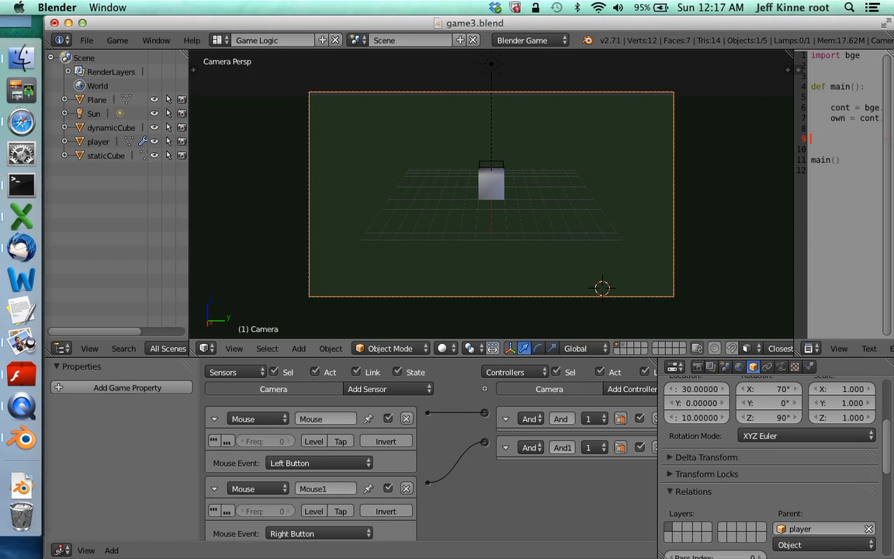
pyautogui.press('p')
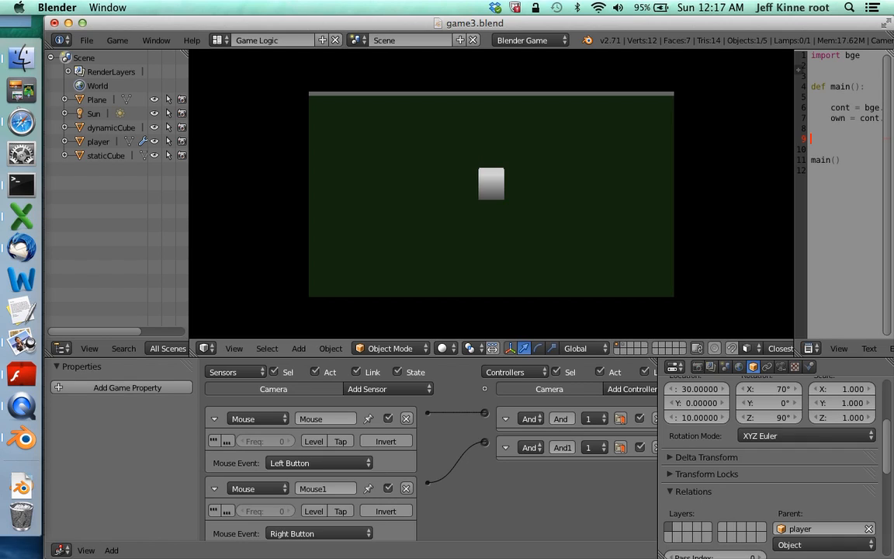
pyautogui.press('Escape')
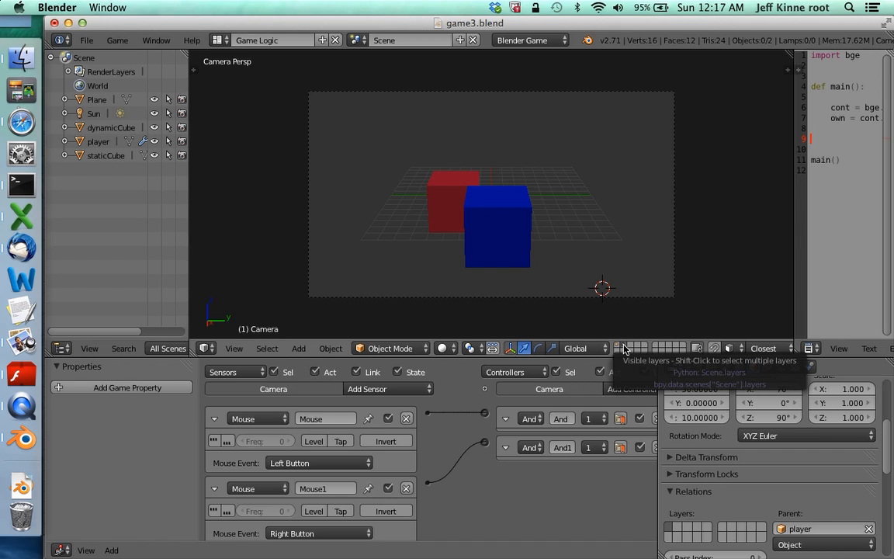
# Step: Show the second layer, select the red staticCube, and give it a Collision sensor linked to an And controller
pyautogui.rightClick(448, 212)
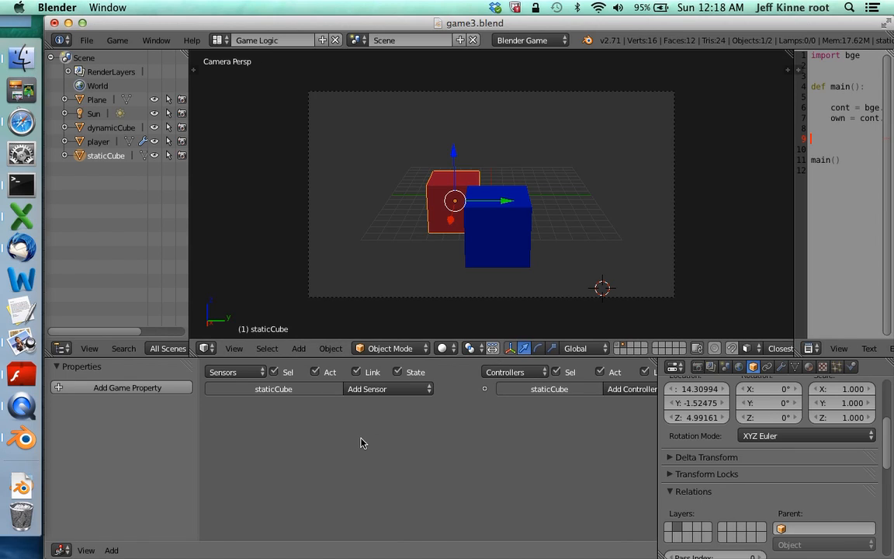
pyautogui.click(391, 391)
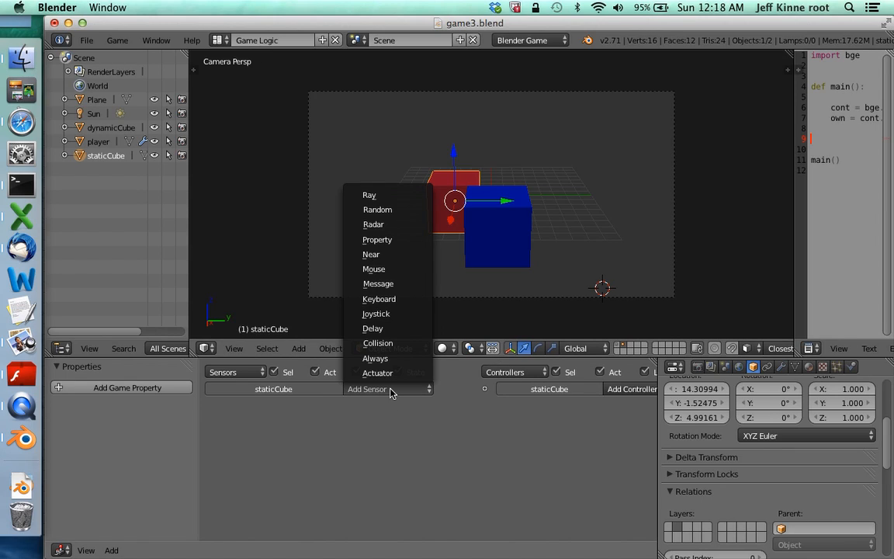
pyautogui.click(388, 342)
pyautogui.keyDown('ctrl'); pyautogui.hscroll(2, 602, 388); pyautogui.keyUp('ctrl')
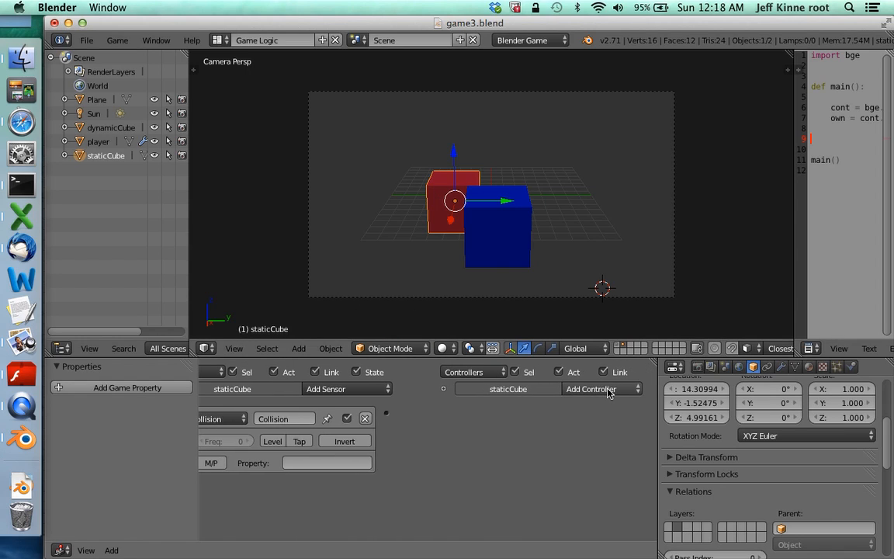
pyautogui.click(603, 389)
pyautogui.click(611, 401)
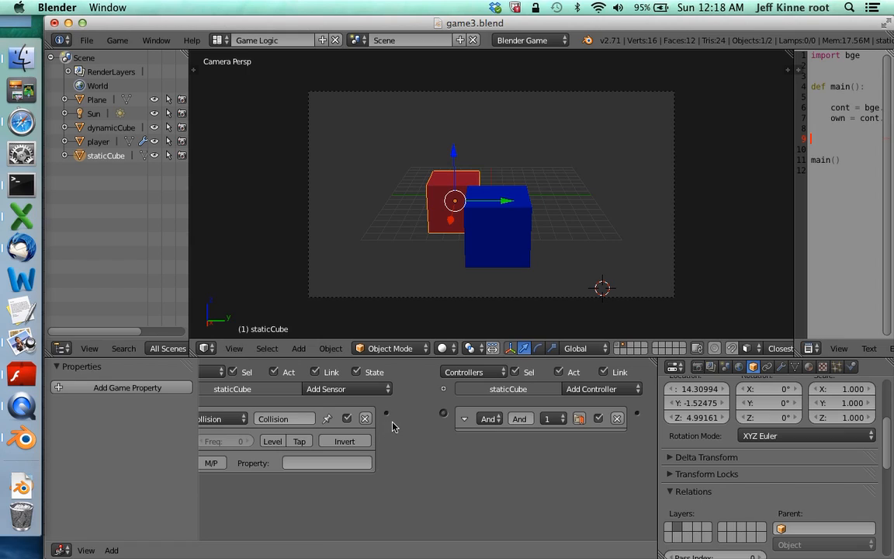
pyautogui.moveTo(385, 418); pyautogui.dragTo(443, 412)
# Step: Add an Edit Object actuator set to End Object to staticCube and link the And controller to it
pyautogui.keyDown('ctrl'); pyautogui.hscroll(10, 585, 452); pyautogui.keyUp('ctrl')
pyautogui.hscroll(1, 586, 452)
pyautogui.click(594, 390)
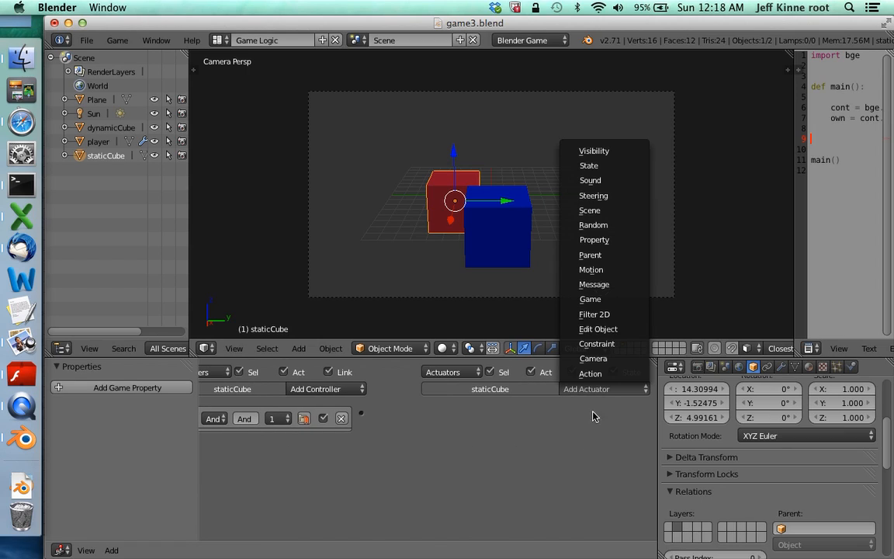
pyautogui.click(613, 388)
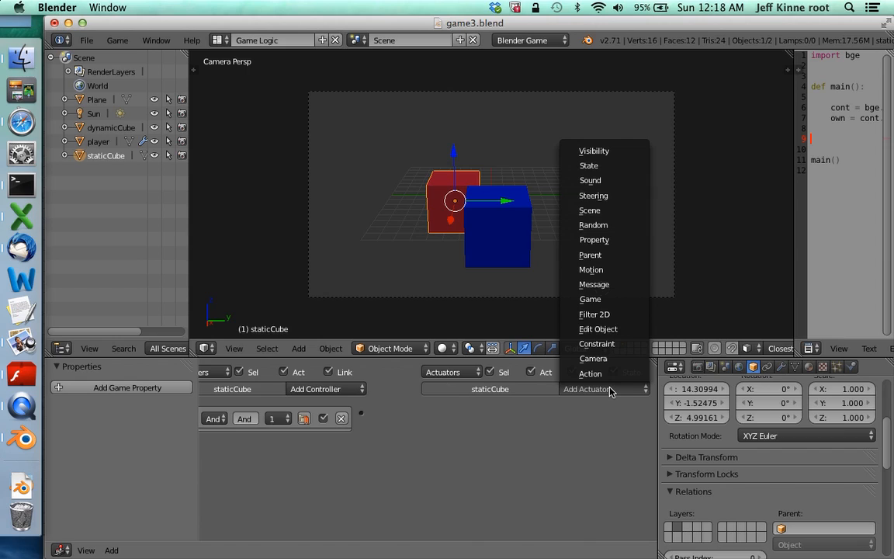
pyautogui.click(613, 334)
pyautogui.click(533, 441)
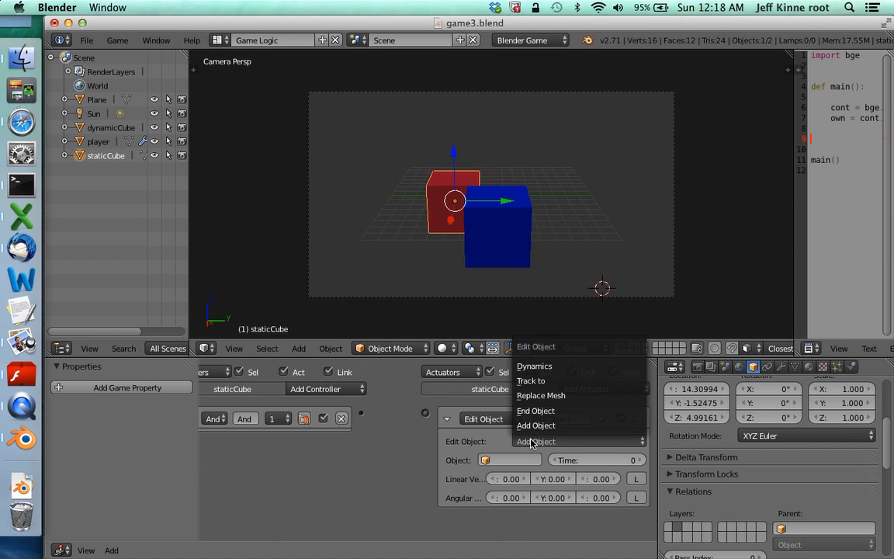
pyautogui.click(539, 411)
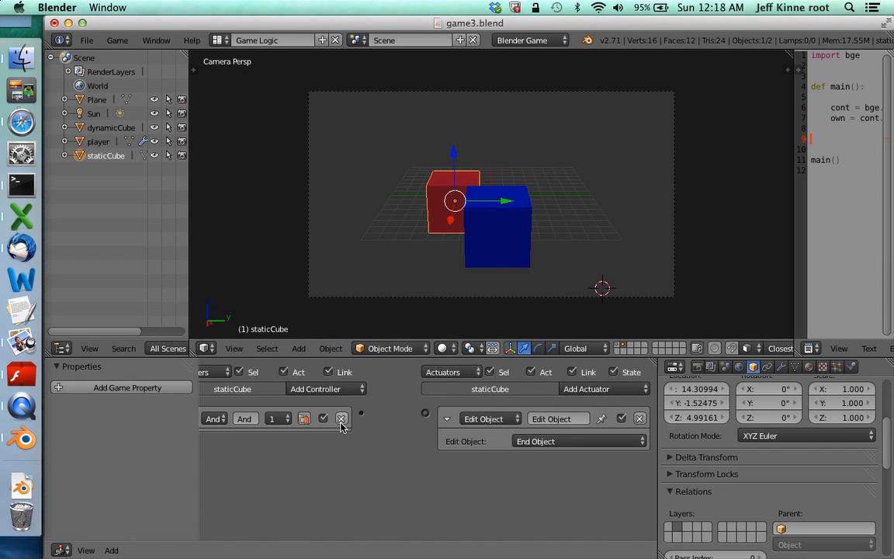
pyautogui.moveTo(360, 417); pyautogui.dragTo(425, 413)
pyautogui.keyDown('ctrl'); pyautogui.hscroll(-5, 407, 454); pyautogui.keyUp('ctrl')
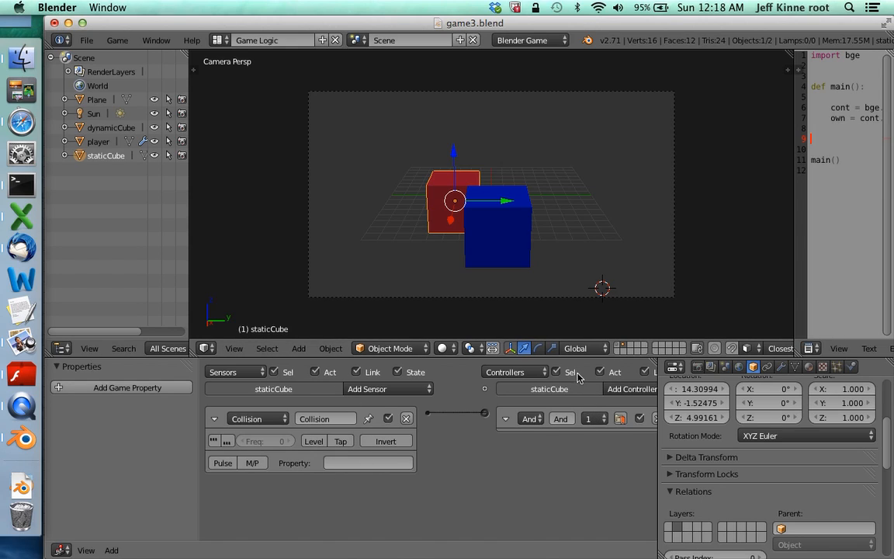
# Step: Show the first layer, run the game to test how spawned cubes react to collisions, and stop the game
pyautogui.click(619, 346)
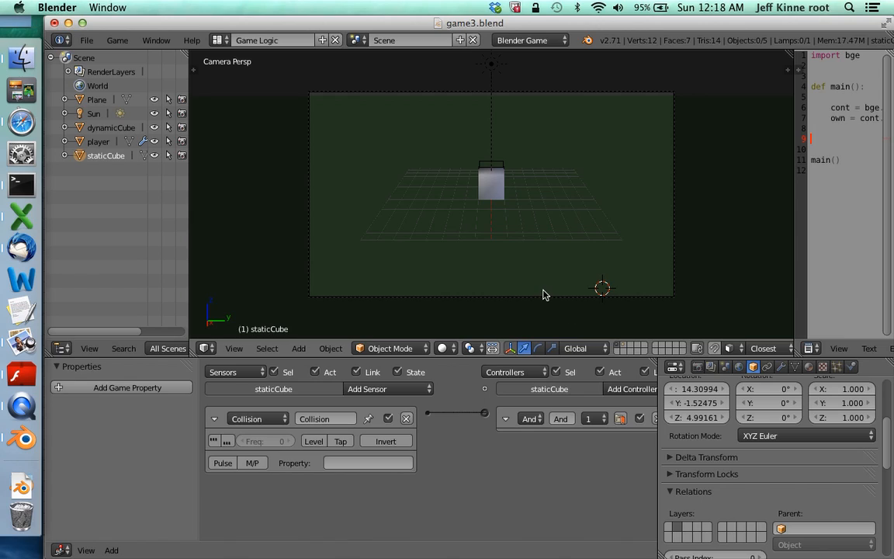
pyautogui.press('p')
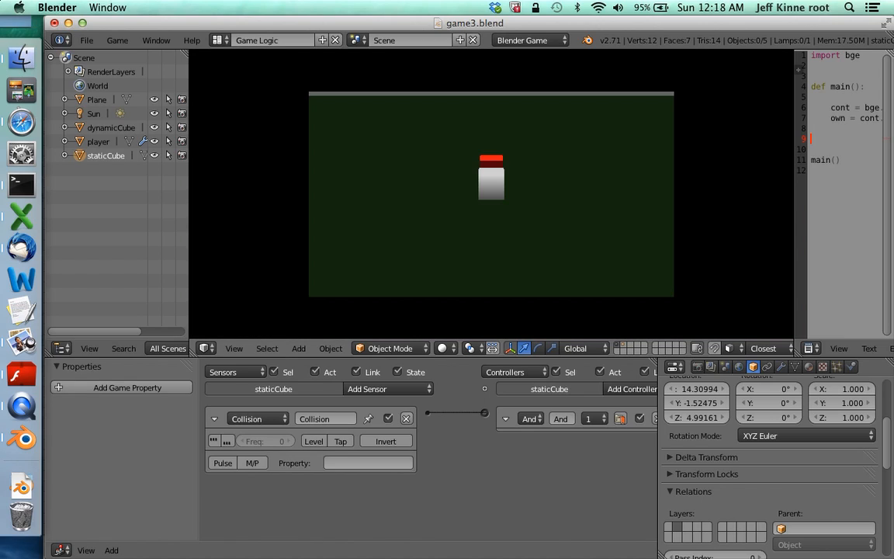
pyautogui.press('space')
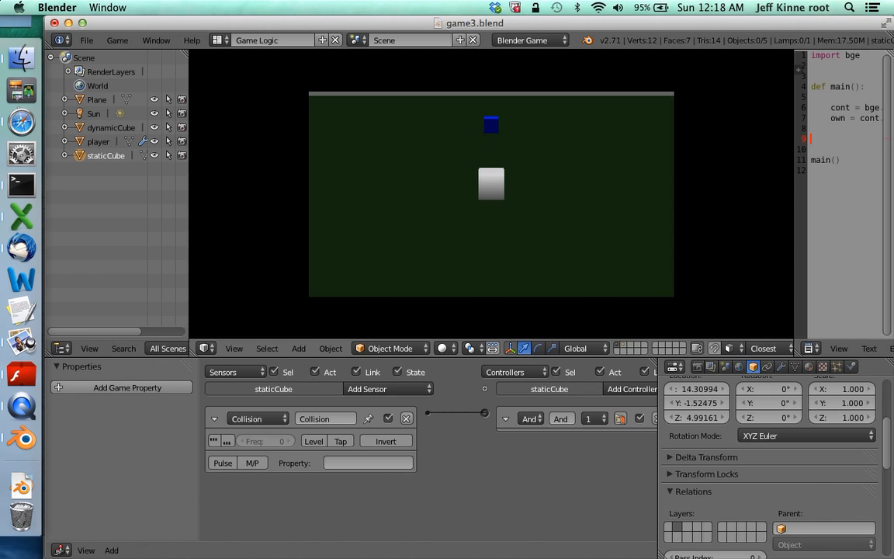
pyautogui.press('space')
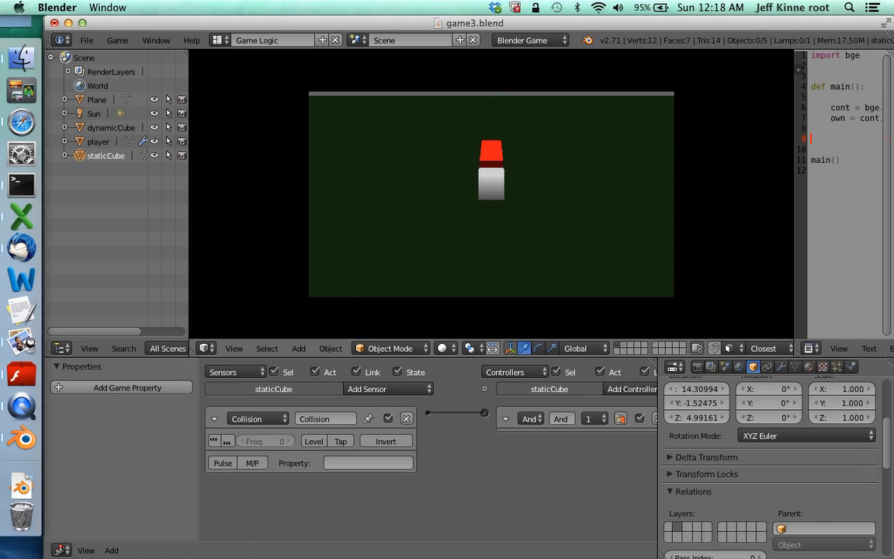
pyautogui.press('space')
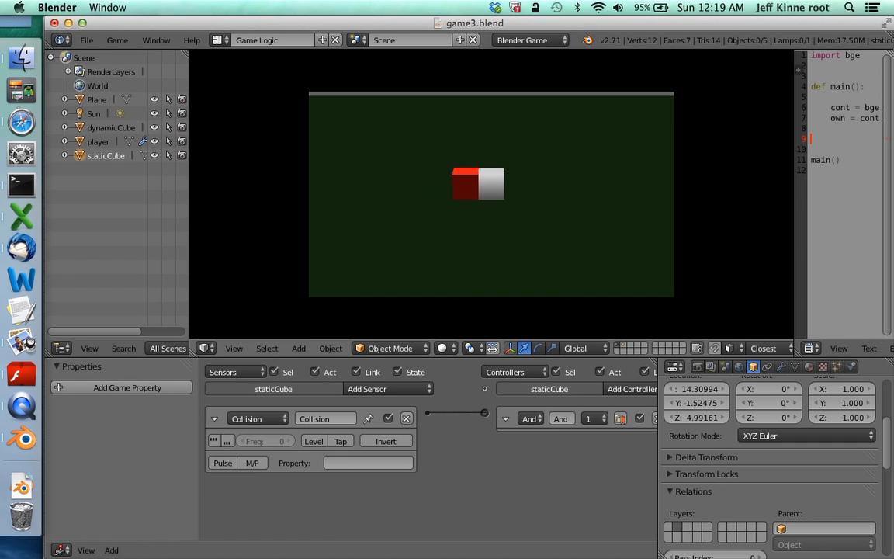
pyautogui.press('Escape')
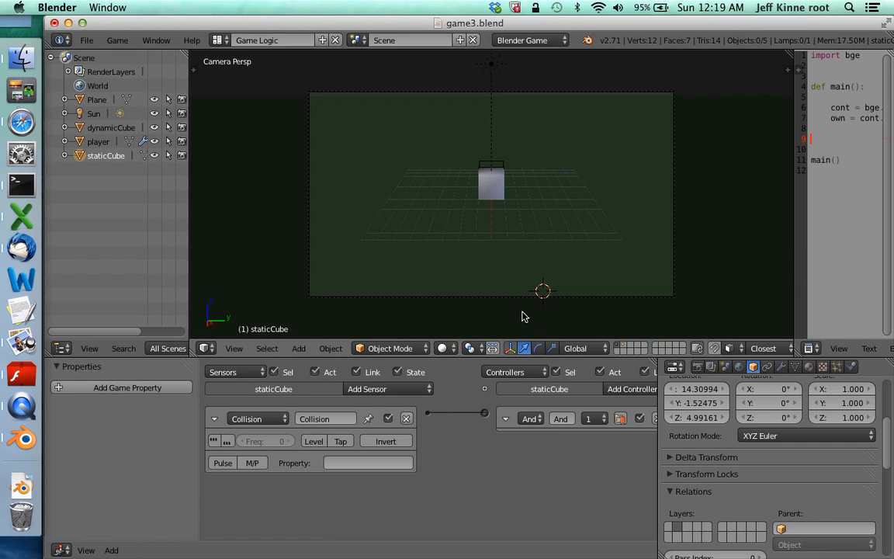
# Step: Select the player, inspect its physics settings, and show the second layer containing the two cubes
pyautogui.rightClick(498, 184)
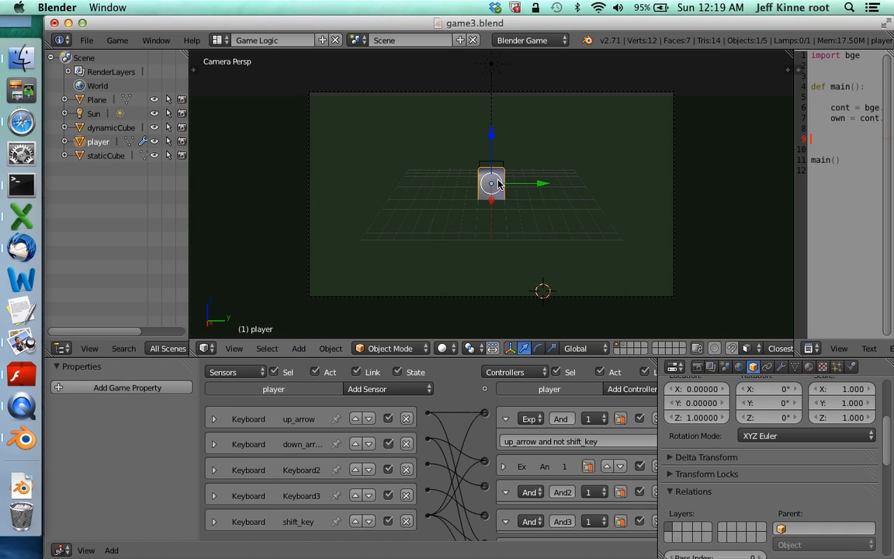
pyautogui.click(851, 366)
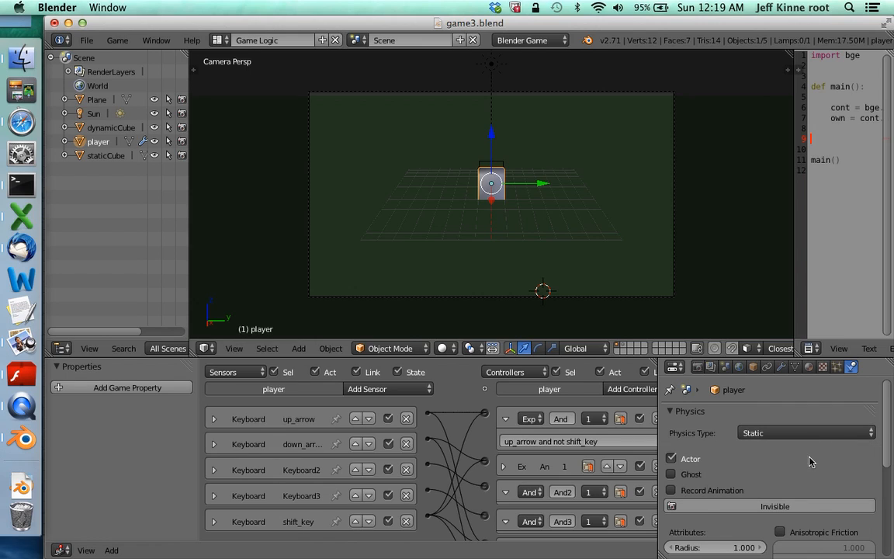
pyautogui.click(621, 351)
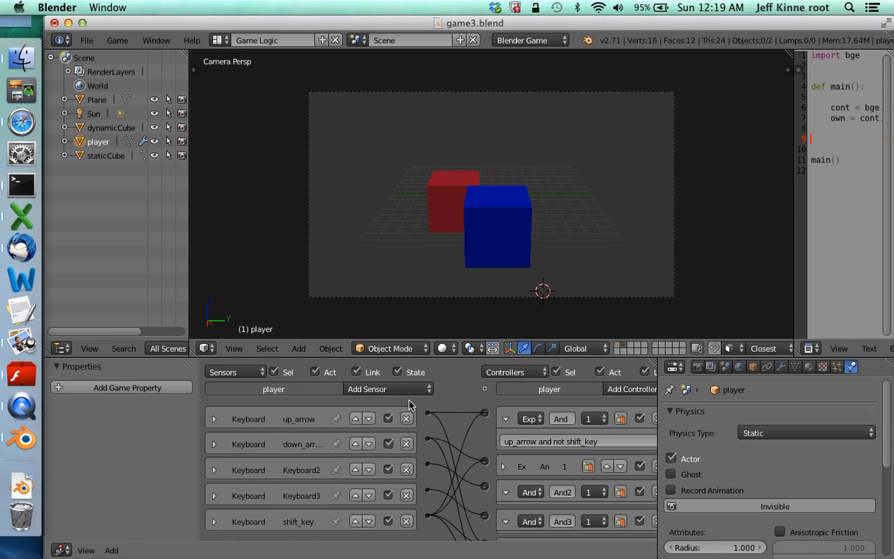
# Step: Select the red staticCube on the second layer and check its Collision sensor and physics type
pyautogui.rightClick(445, 195)
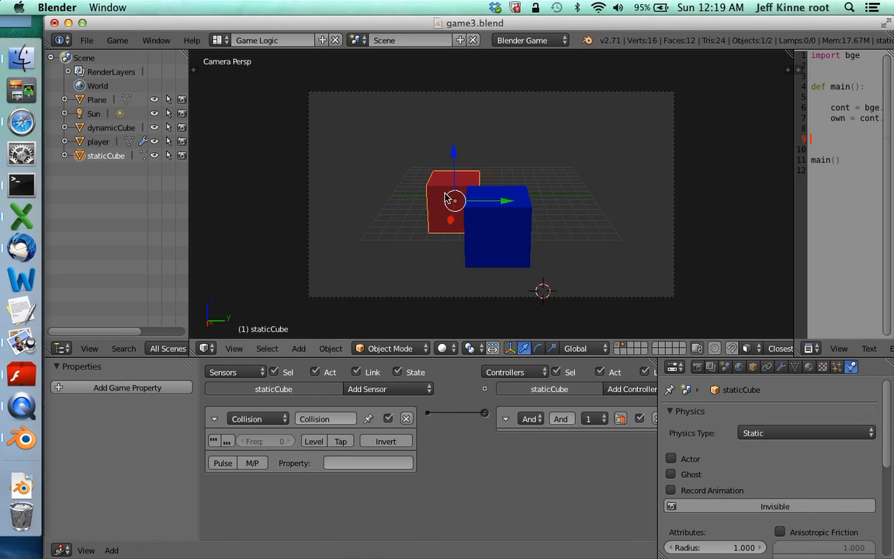
pyautogui.click(252, 419)
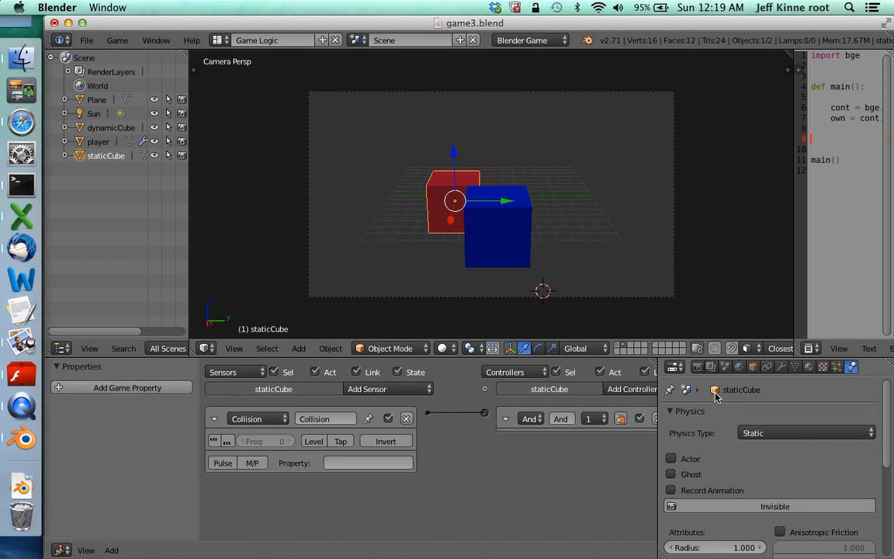
pyautogui.click(817, 439)
pyautogui.click(810, 431)
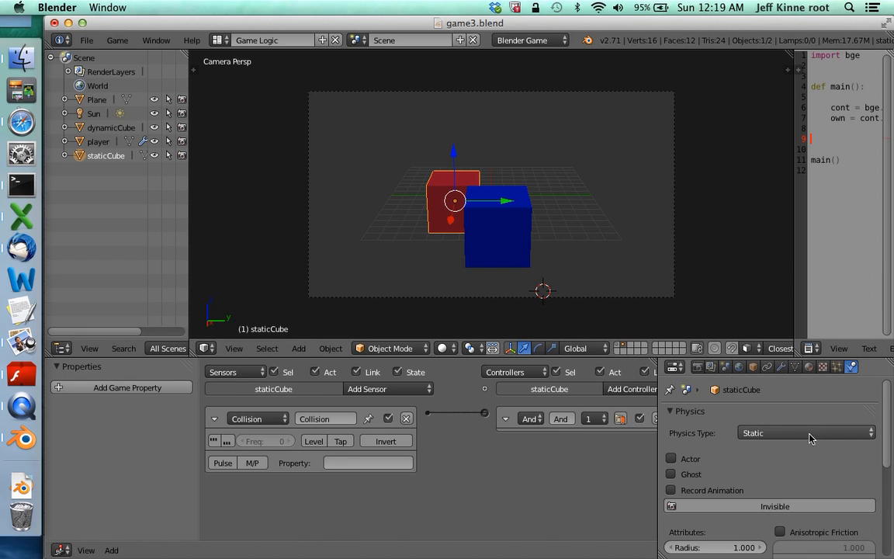
# Step: Show the first layer, select the player cube, and set its physics type to Dynamic
pyautogui.click(618, 348)
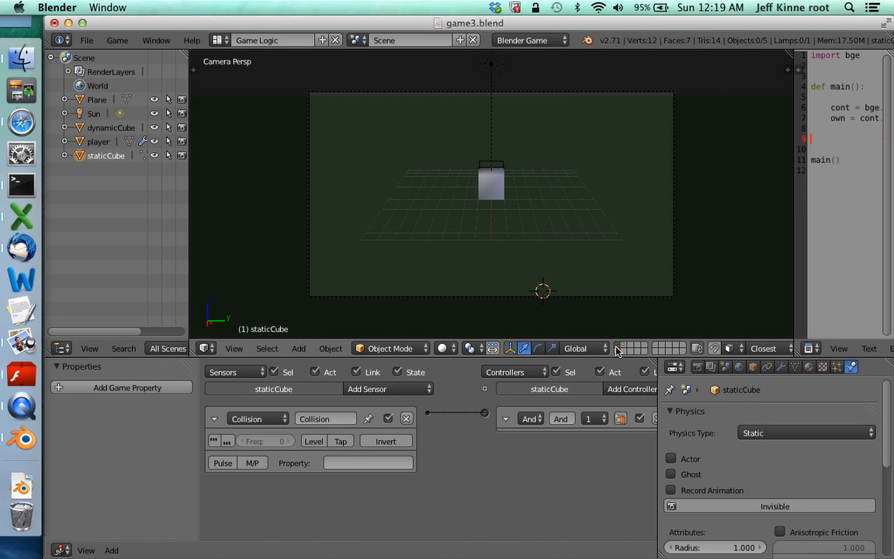
pyautogui.rightClick(498, 177)
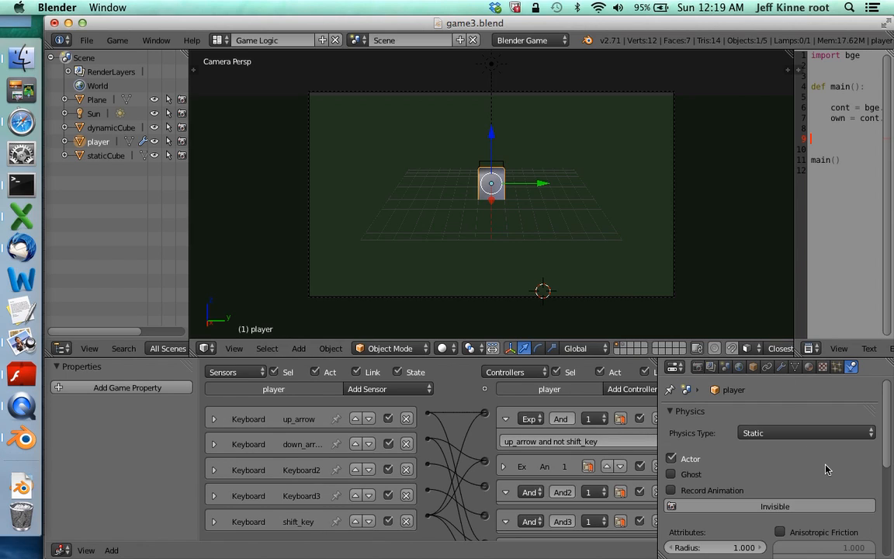
pyautogui.click(786, 433)
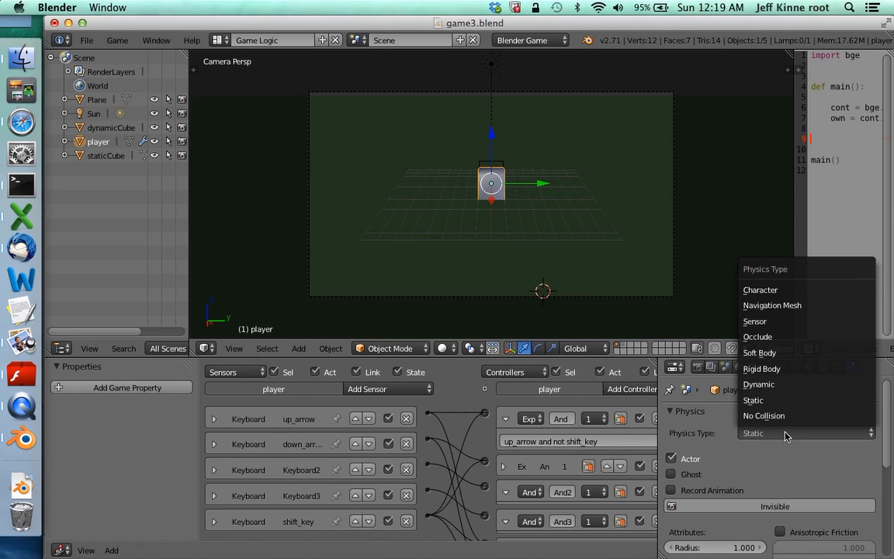
pyautogui.click(782, 384)
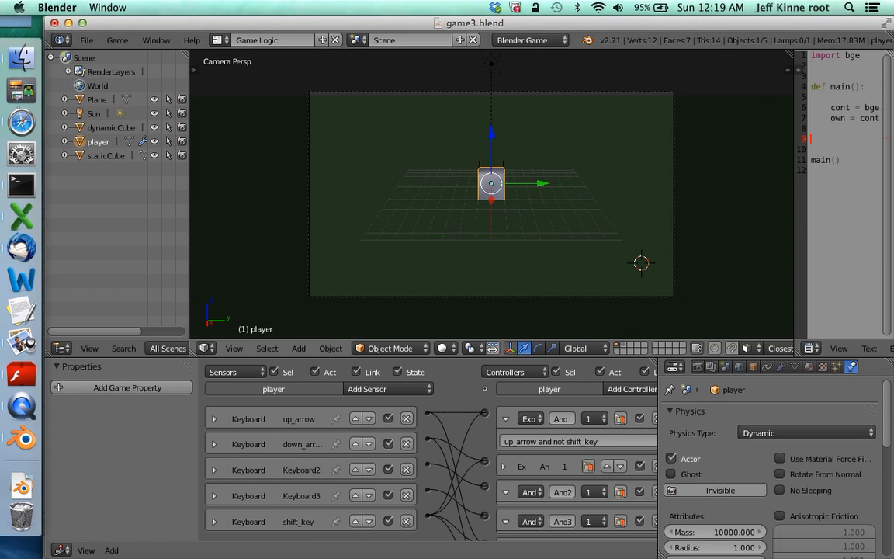
# Step: Run the game, spawn blue dynamic cubes, test moving the player forward and backward, and stop the game
pyautogui.press('p')
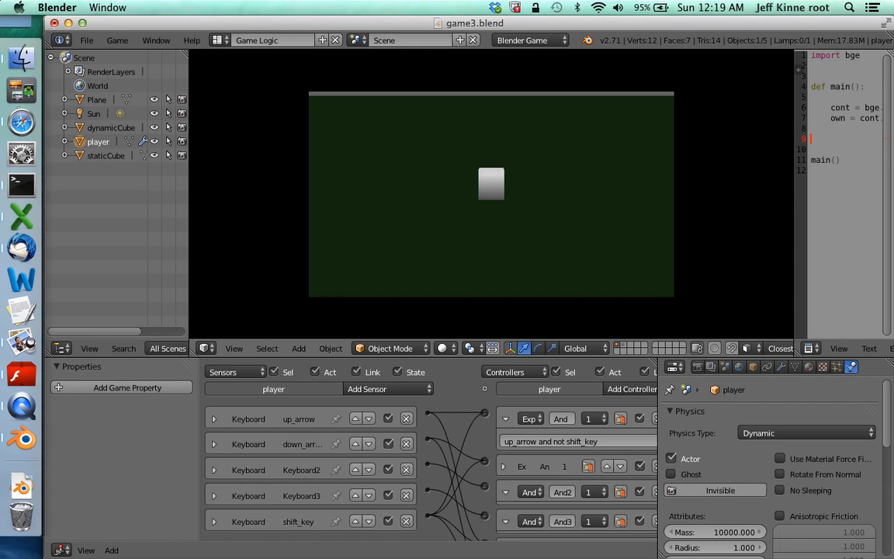
pyautogui.press('space')
pyautogui.press('space')
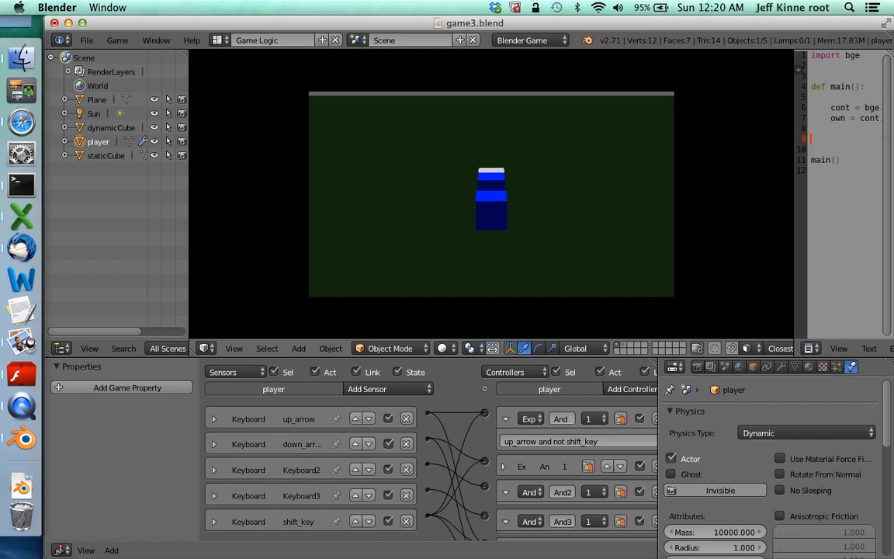
pyautogui.press('Up')
pyautogui.press('Down')
pyautogui.press('Down')
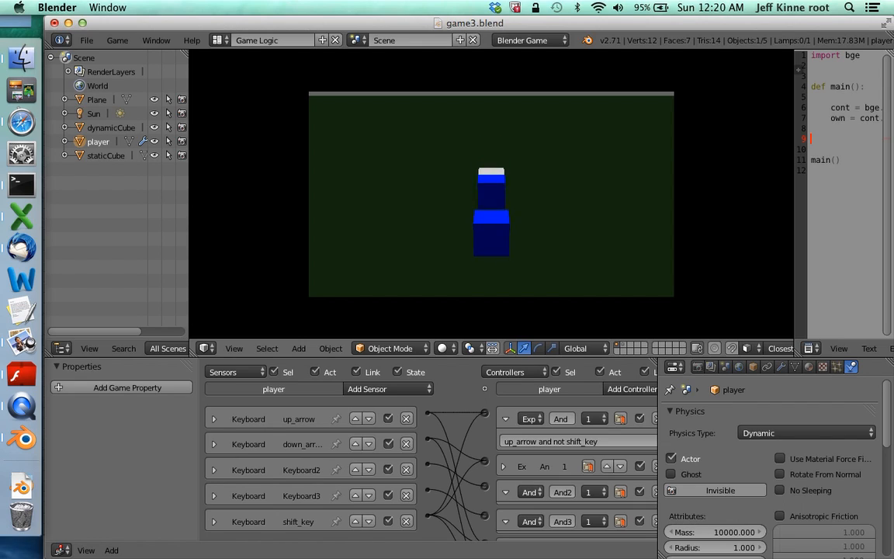
pyautogui.press('Up')
pyautogui.press('Down')
pyautogui.press('Escape')
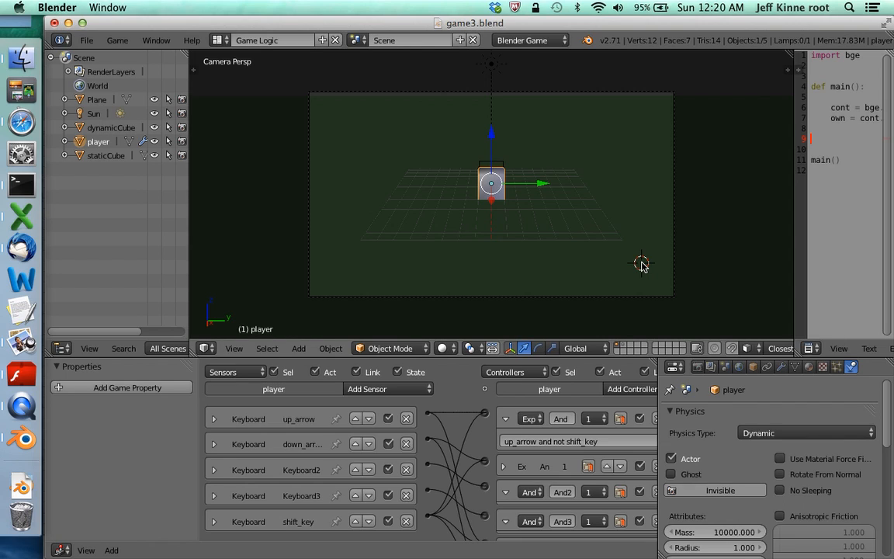
# Step: Set the player's physics type back to Static
pyautogui.click(799, 432)
pyautogui.click(797, 405)
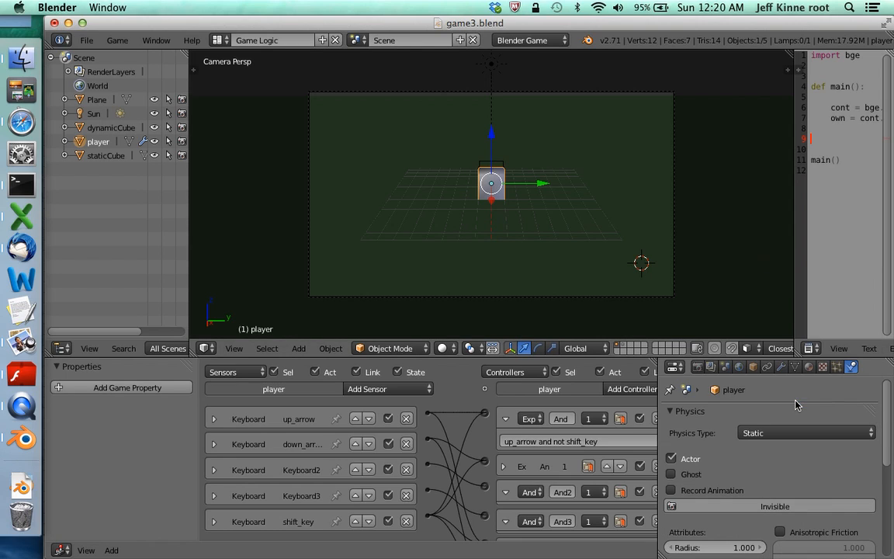
pyautogui.click(657, 280)
# Step: Run the game and steer the player in all directions and upward, spawning a winding trail of red static cubes
pyautogui.press('p')
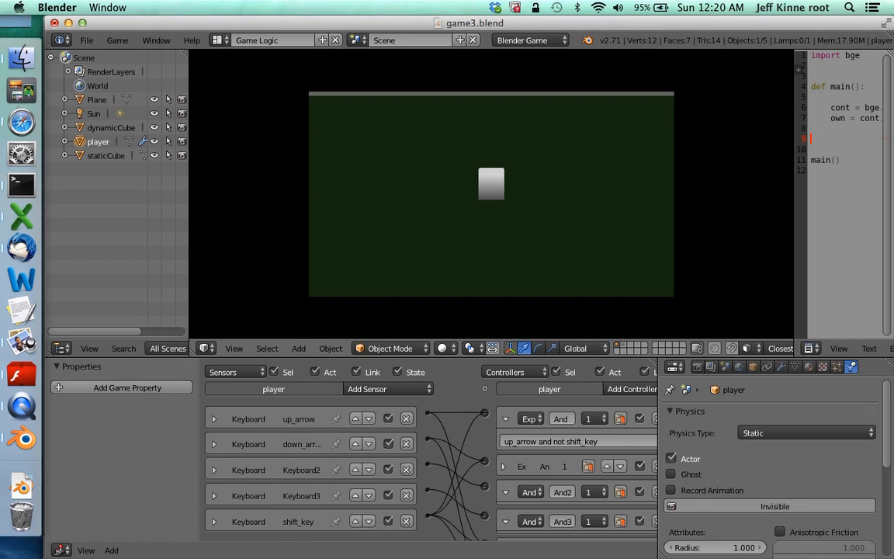
pyautogui.press('Up')
pyautogui.press('Down')
pyautogui.press('Down')
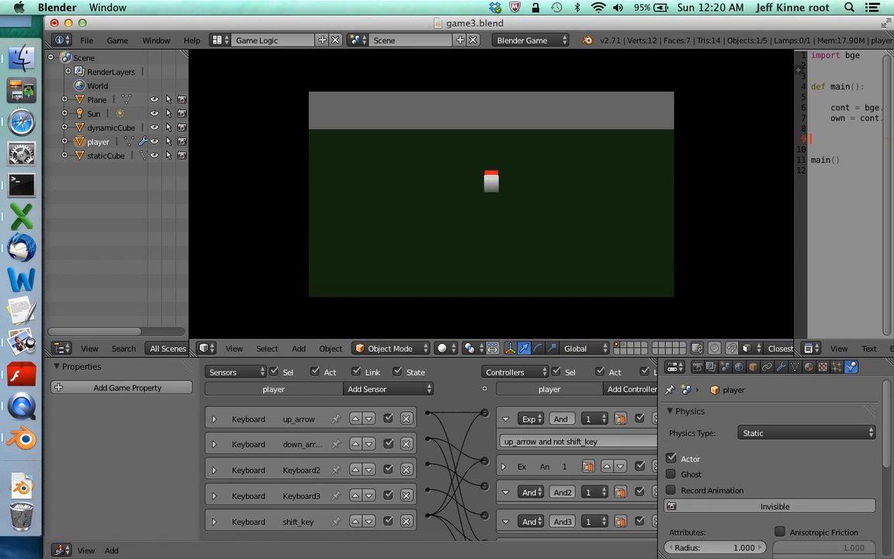
pyautogui.press('Down')
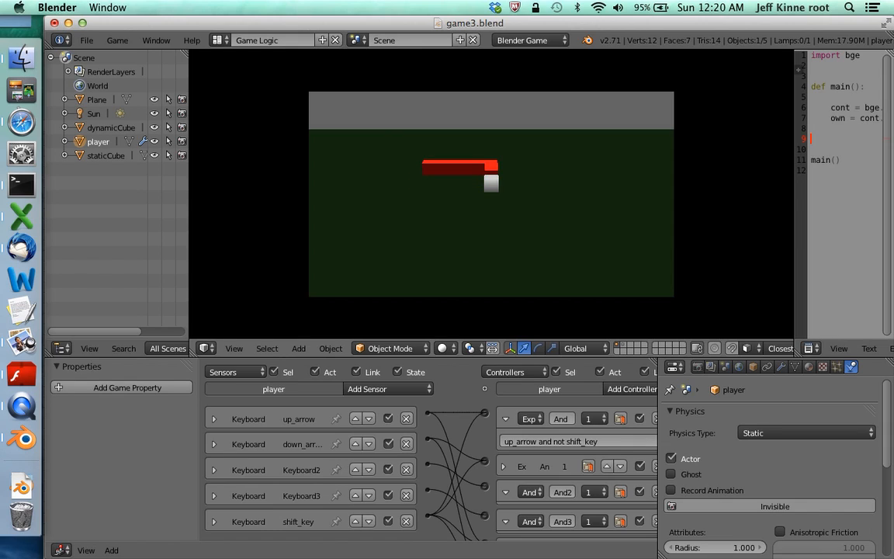
pyautogui.press('Left')
pyautogui.press('Up')
pyautogui.press('Down')
pyautogui.press('Right')
pyautogui.press('Up')
pyautogui.press('Up')
pyautogui.press('Left')
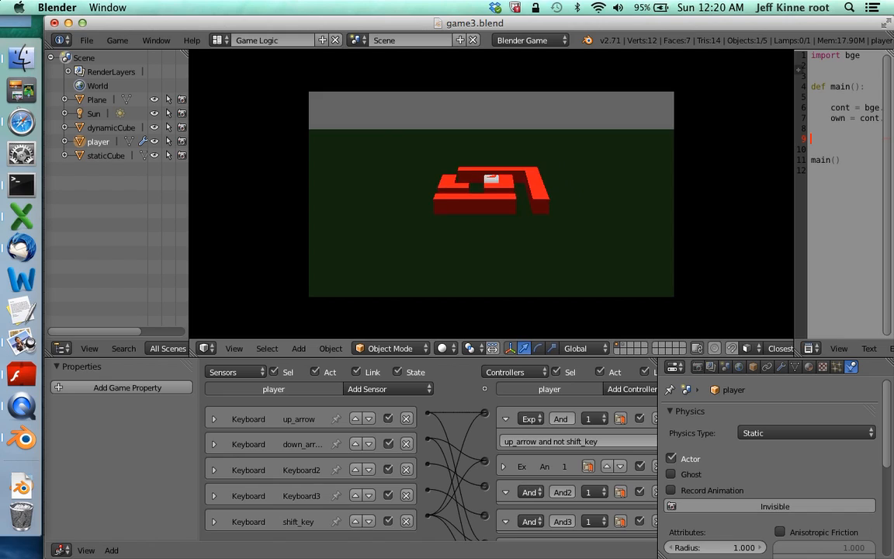
pyautogui.press('Up')
pyautogui.press('Left')
pyautogui.press('Up')
pyautogui.hotkey('shift', 'Up')
pyautogui.hotkey('shift', 'Up')
pyautogui.press('Down')
pyautogui.press('Down')
pyautogui.press('Down')
pyautogui.press('Down')
pyautogui.press('Right')
pyautogui.press('Right')
pyautogui.press('Right')
pyautogui.press('Right')
pyautogui.press('Up')
pyautogui.press('Up')
pyautogui.press('Up')
pyautogui.press('Up')
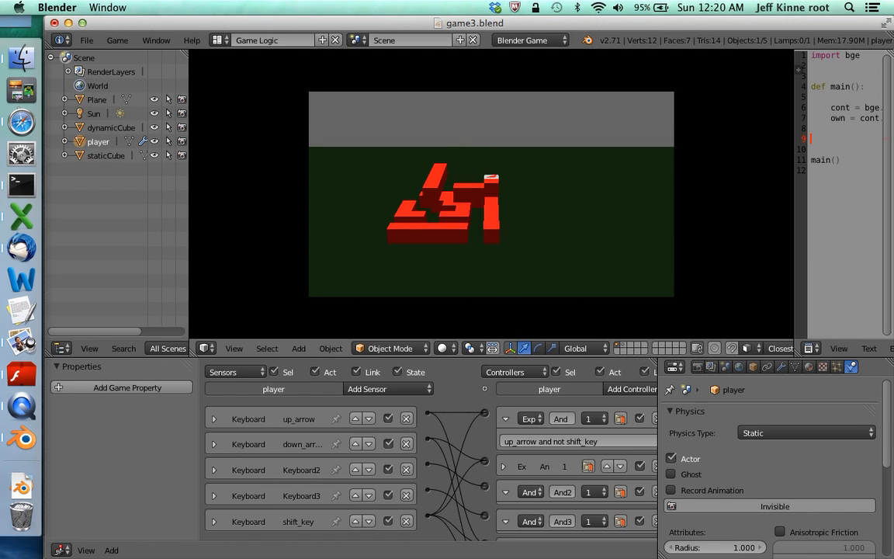
pyautogui.press('Left')
pyautogui.press('Up')
pyautogui.press('Left')
pyautogui.press('Left')
pyautogui.press('Left')
pyautogui.press('Left')
pyautogui.hotkey('shift', 'Down')
pyautogui.hotkey('shift', 'Down')
pyautogui.hotkey('shift', 'Up')
pyautogui.hotkey('shift', 'Up')
pyautogui.hotkey('shift', 'Up')
pyautogui.hotkey('shift', 'Up')
pyautogui.hotkey('shift', 'Up')
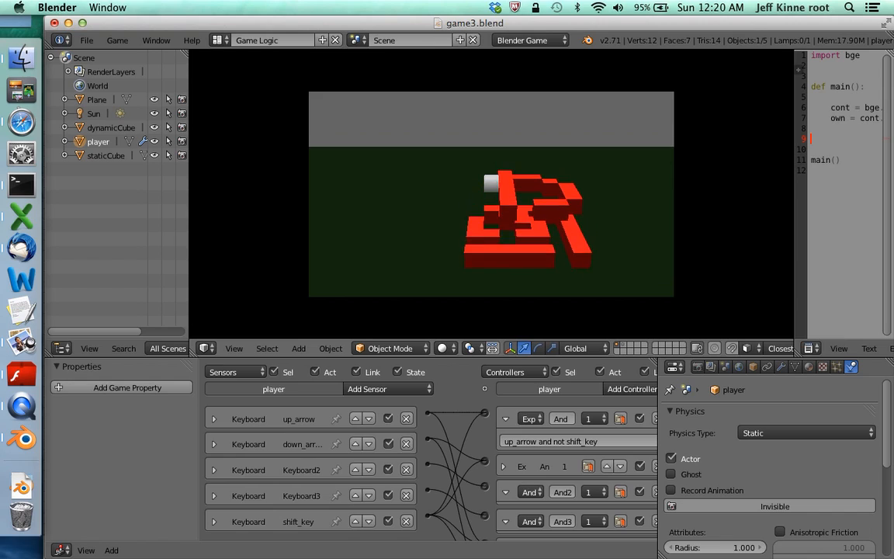
pyautogui.hotkey('shift', 'Down')
pyautogui.hotkey('shift', 'Up')
pyautogui.press('Right')
pyautogui.press('Right')
pyautogui.press('Right')
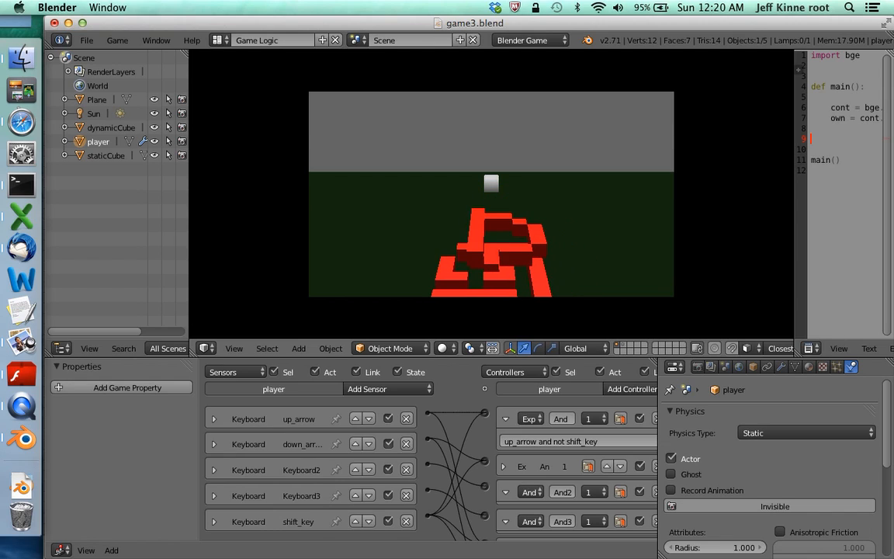
# Step: Raise the player high above the red cubes and drop blue dynamic cubes onto them while moving it sideways
pyautogui.press('Down')
pyautogui.hotkey('shift', 'Down')
pyautogui.hotkey('shift', 'Up')
pyautogui.hotkey('shift', 'Up')
pyautogui.hotkey('shift', 'Up')
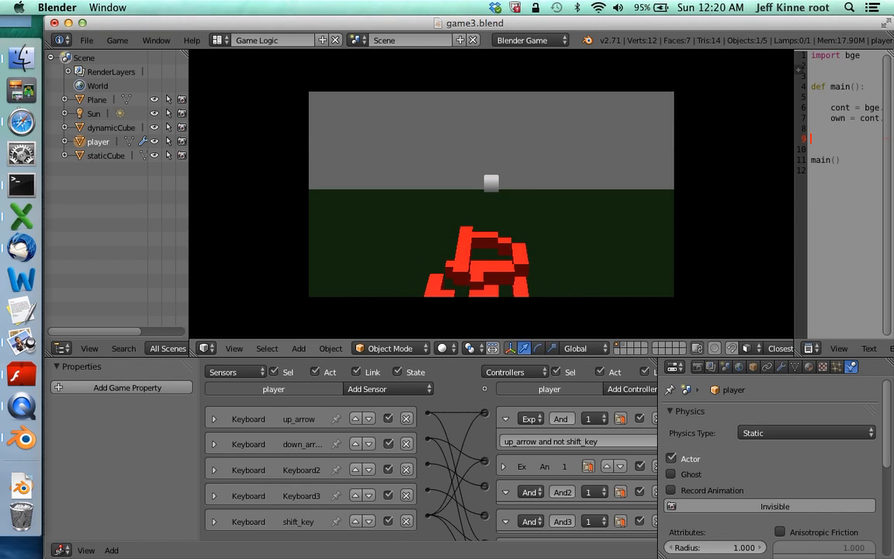
pyautogui.hotkey('shift', 'Up')
pyautogui.hotkey('shift', 'Up')
pyautogui.hotkey('shift', 'Up')
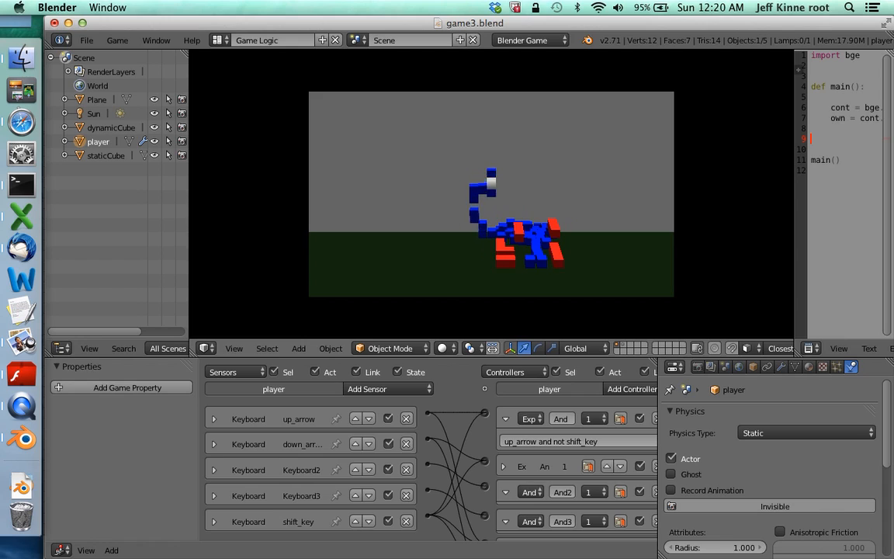
pyautogui.press('Right')
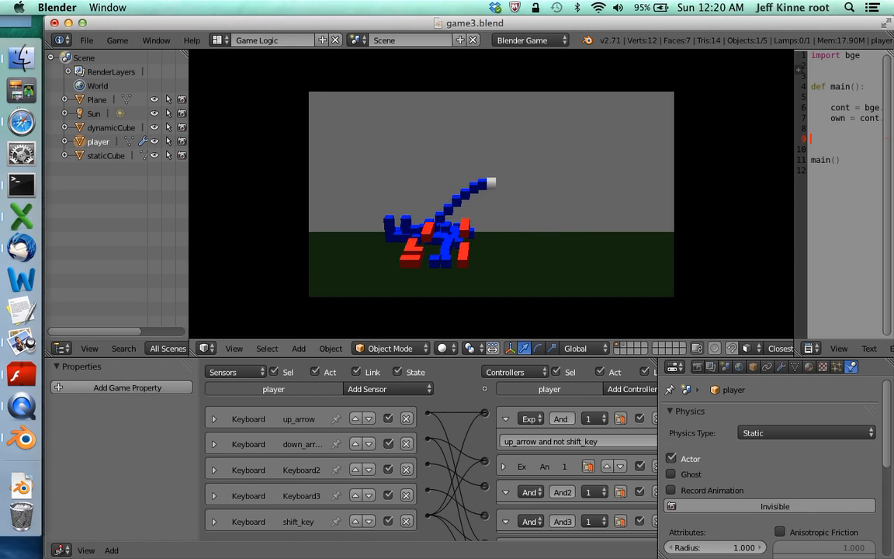
pyautogui.press('Left')
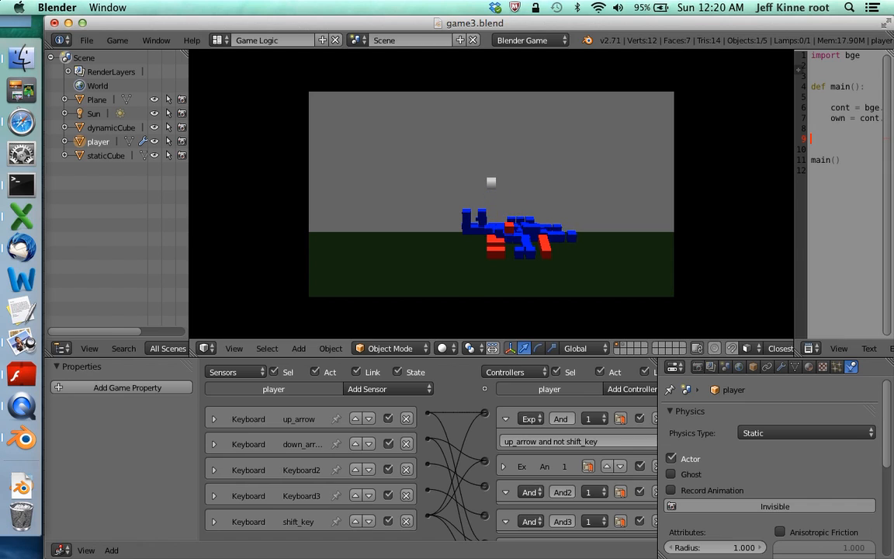
# Step: Switch to Safari, view the index of the cs459-s2014 code directory, and return to Blender
pyautogui.press('super+Tab')
pyautogui.press('super+Tab')
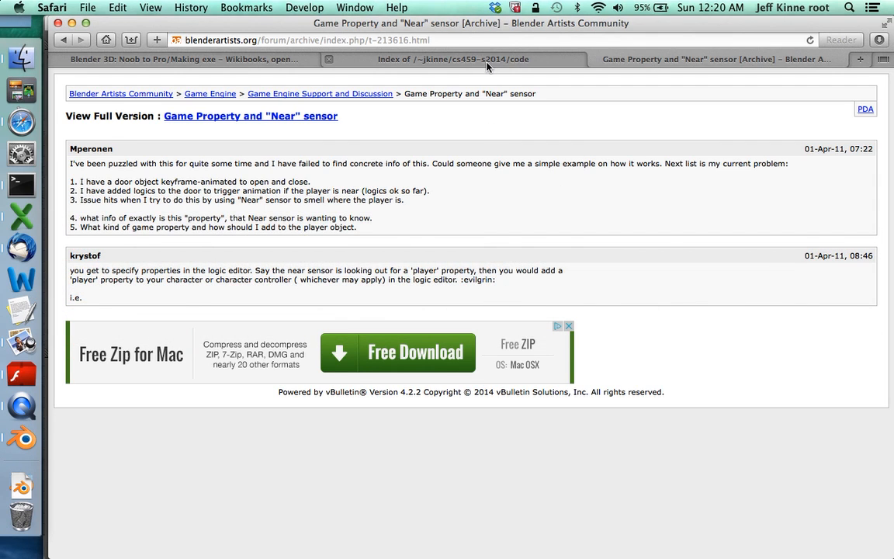
pyautogui.click(488, 59)
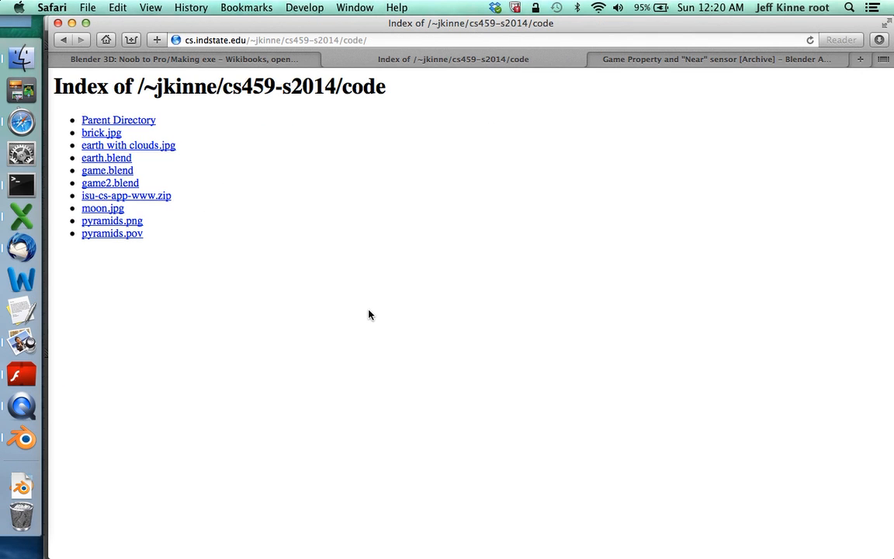
pyautogui.press('super+Tab')
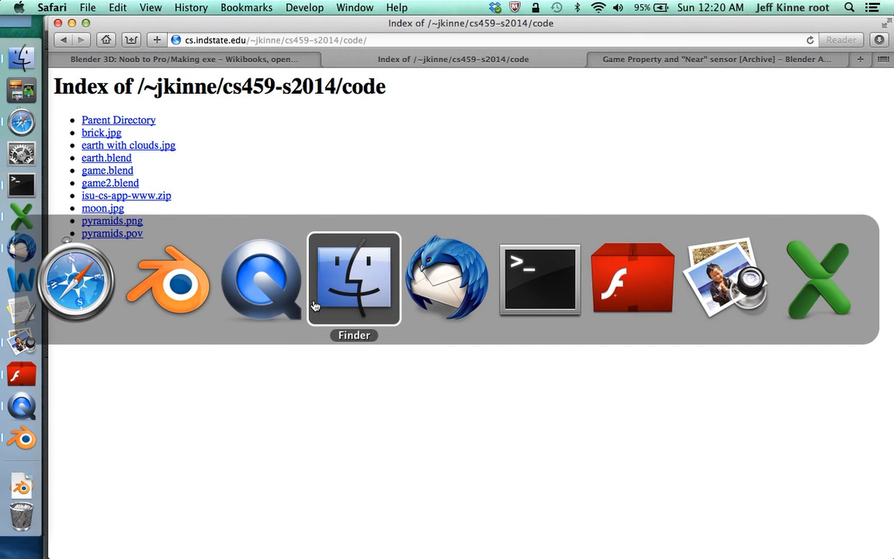
pyautogui.click(169, 279)
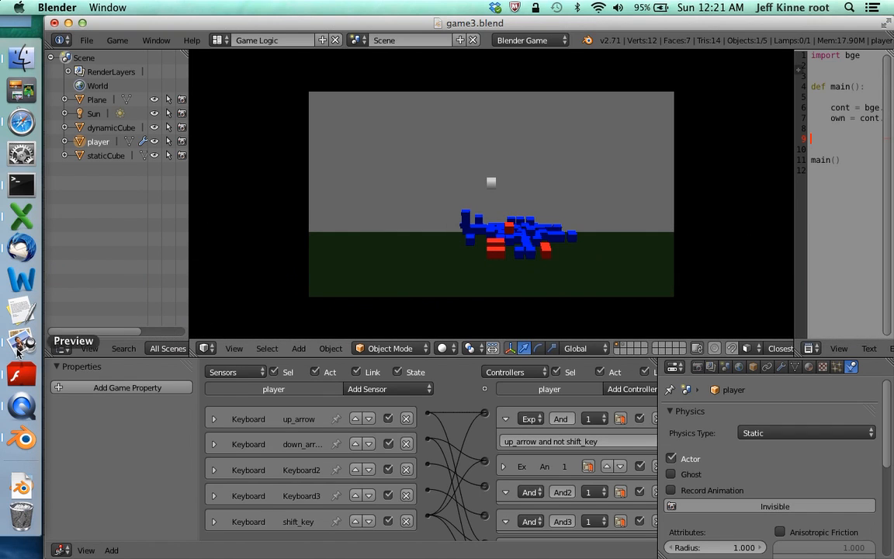
pyautogui.click(21, 407)
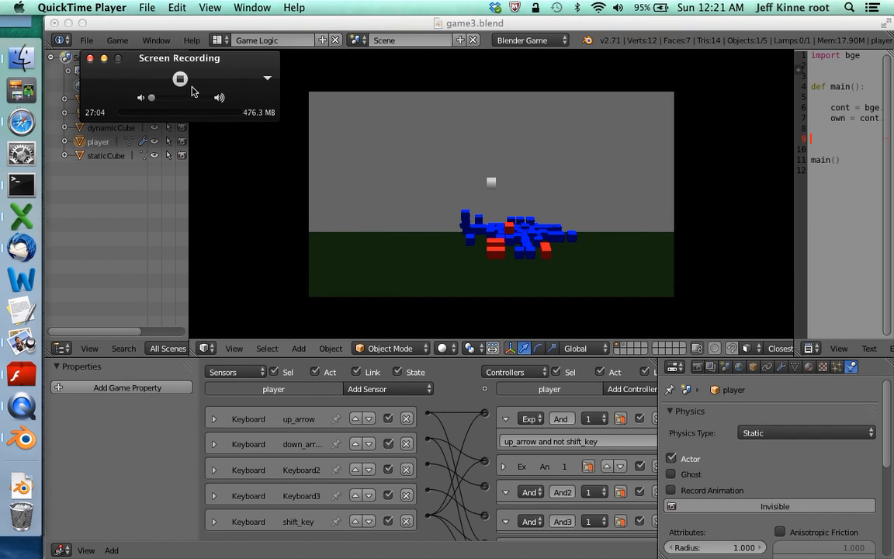